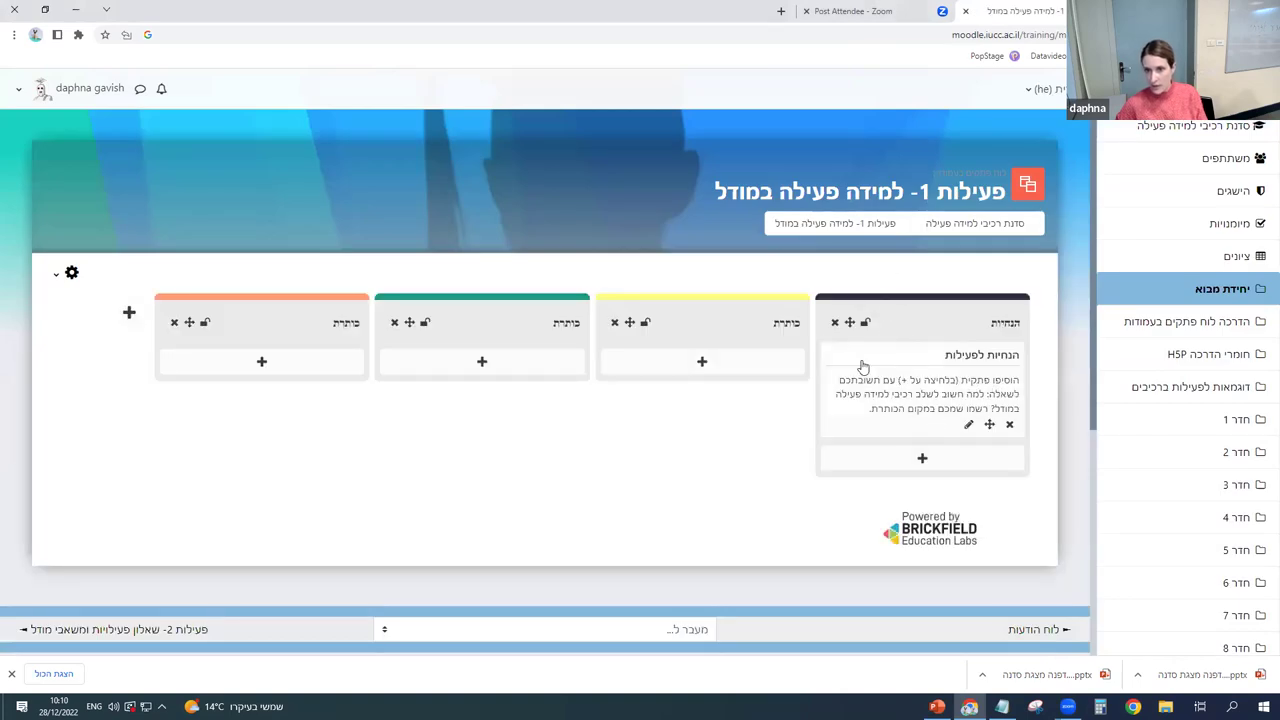
# Open the new-note form for the yellow column to view its fields, and close it without publishing.
pyautogui.click(702, 364)
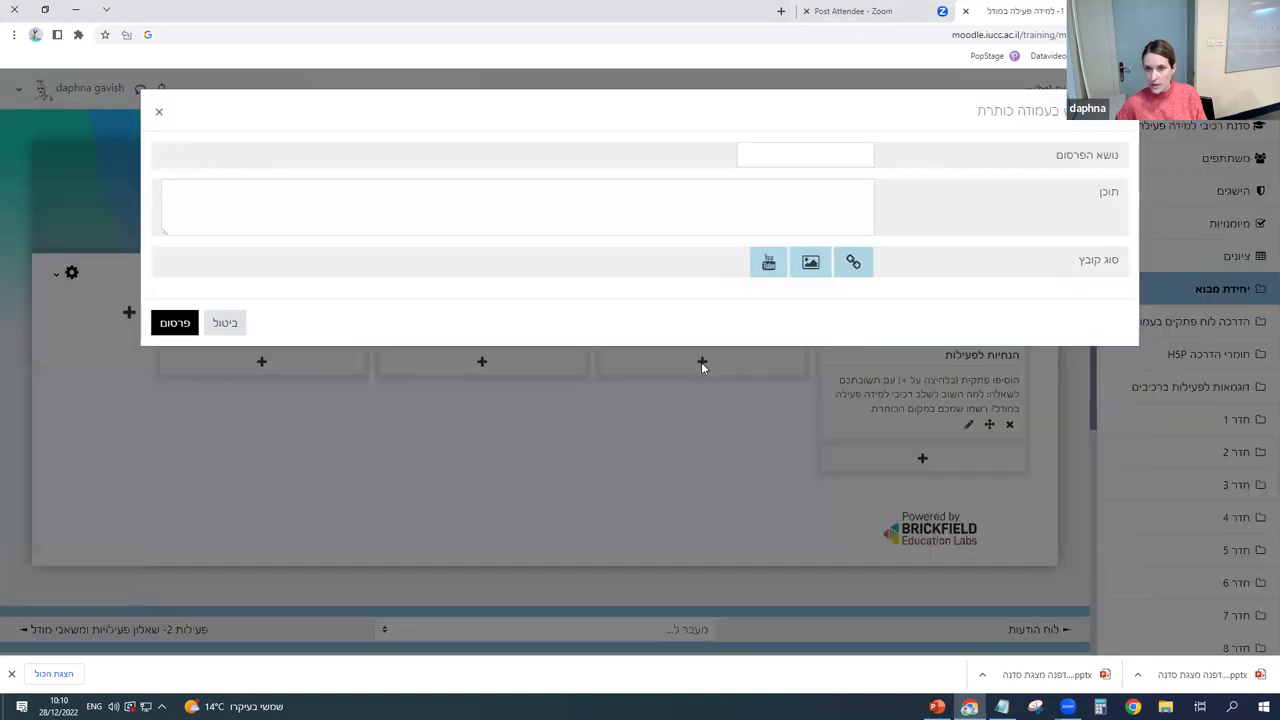
pyautogui.click(158, 113)
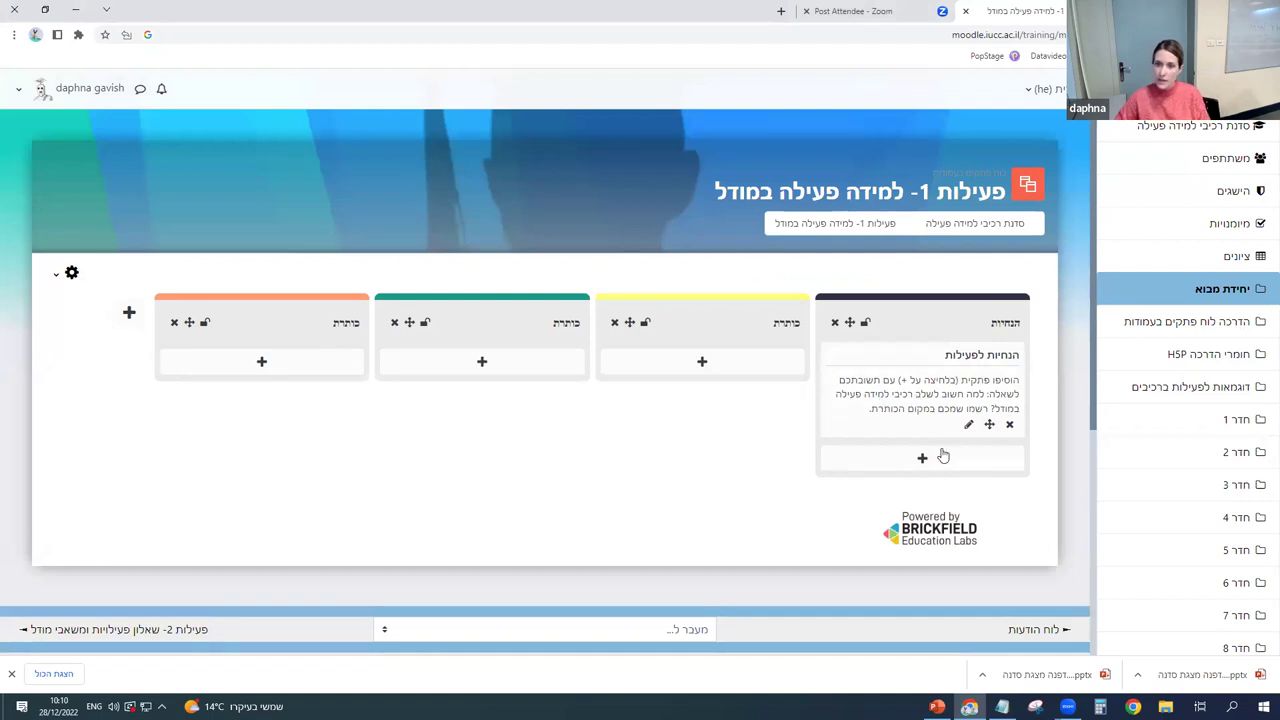
pyautogui.click(785, 326)
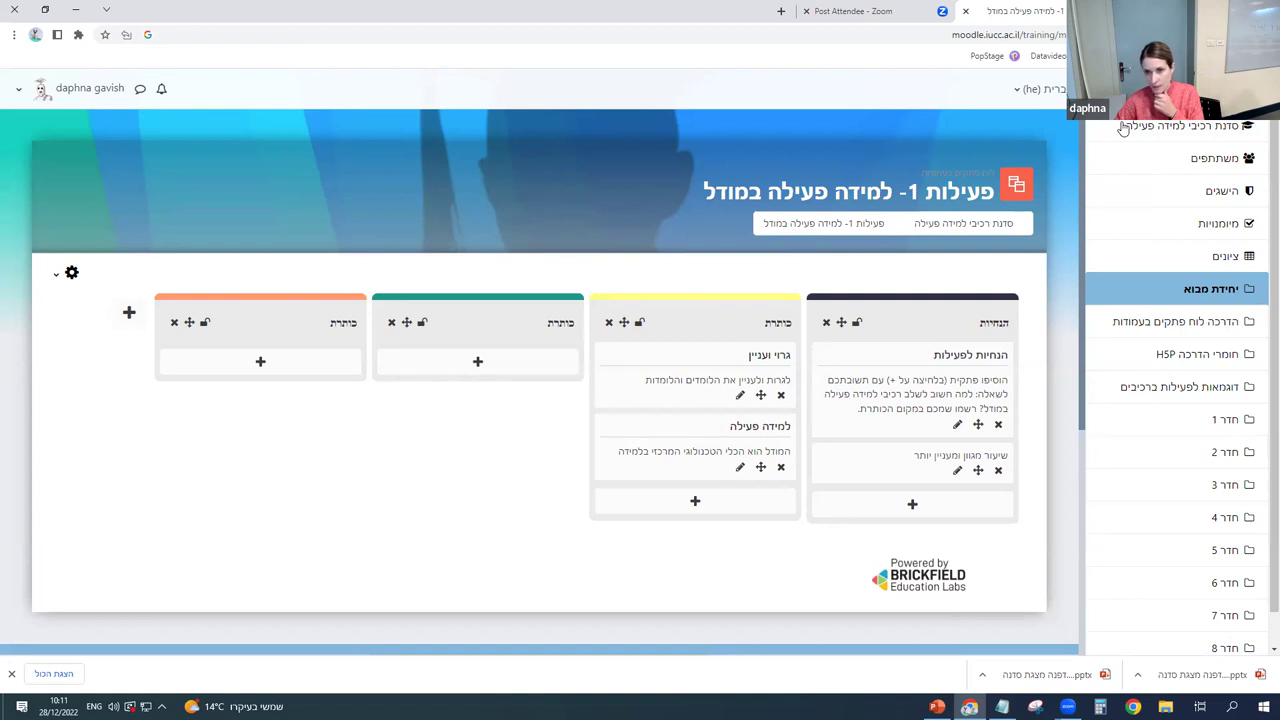
# Refresh the board repeatedly and read the notes participants have posted in the four columns.
pyautogui.press('F5')
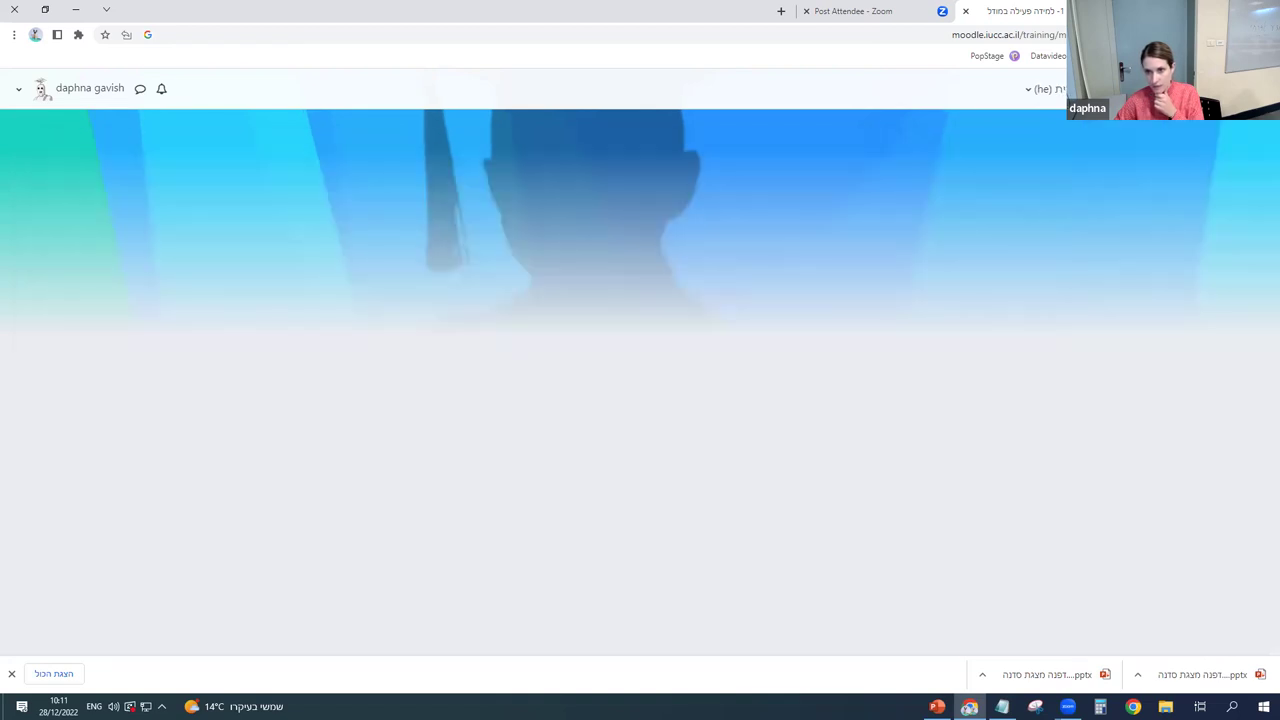
pyautogui.scroll(-1, 1022, 213)
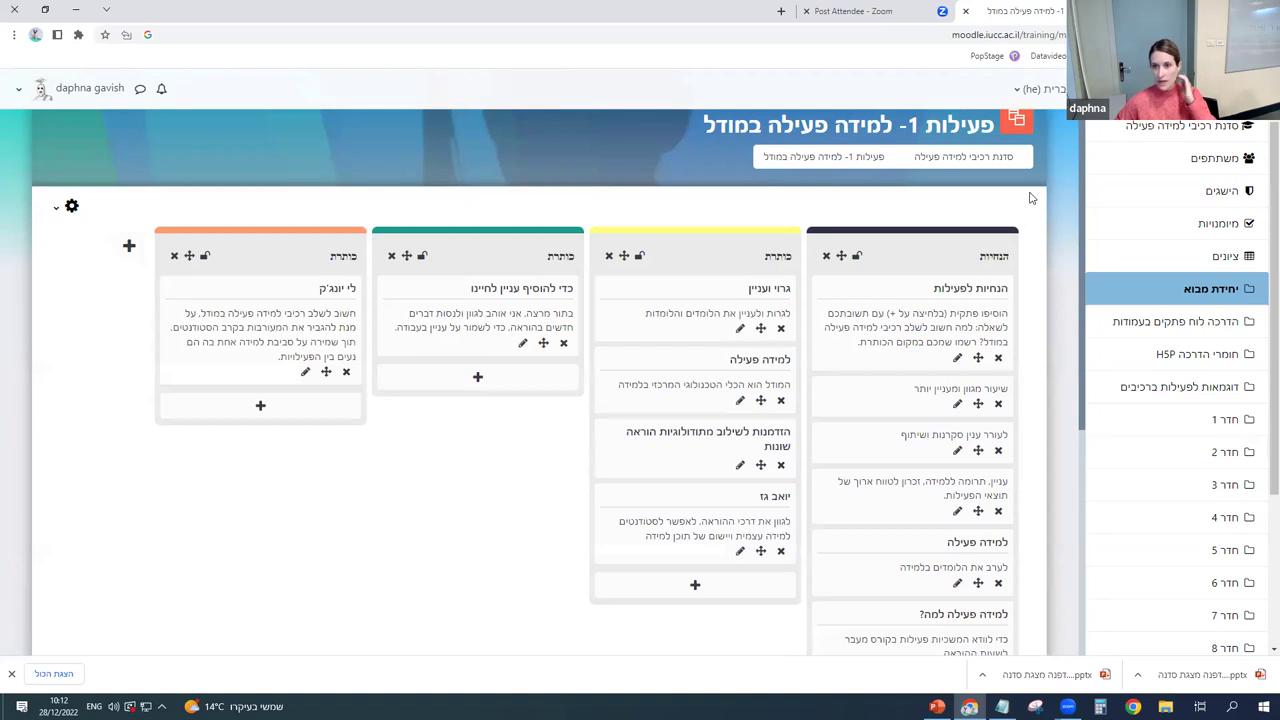
pyautogui.scroll(-1, 926, 275)
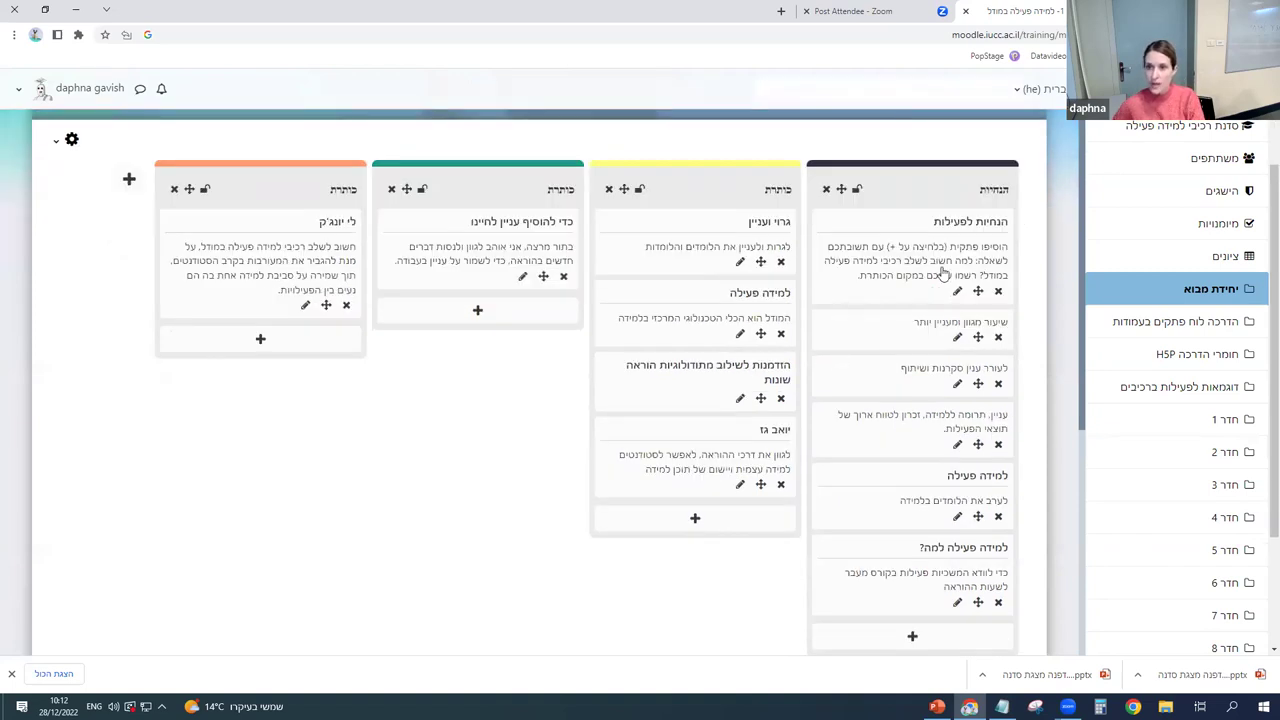
pyautogui.scroll(1, 936, 272)
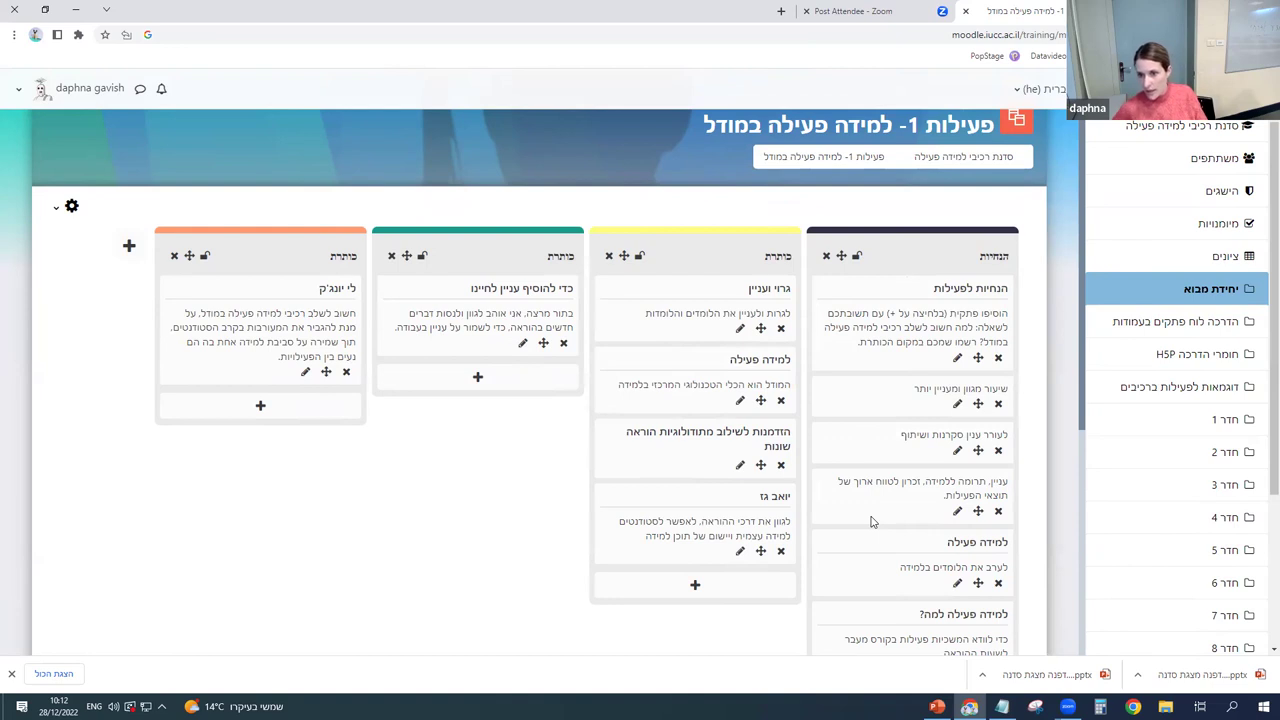
pyautogui.scroll(-1, 888, 510)
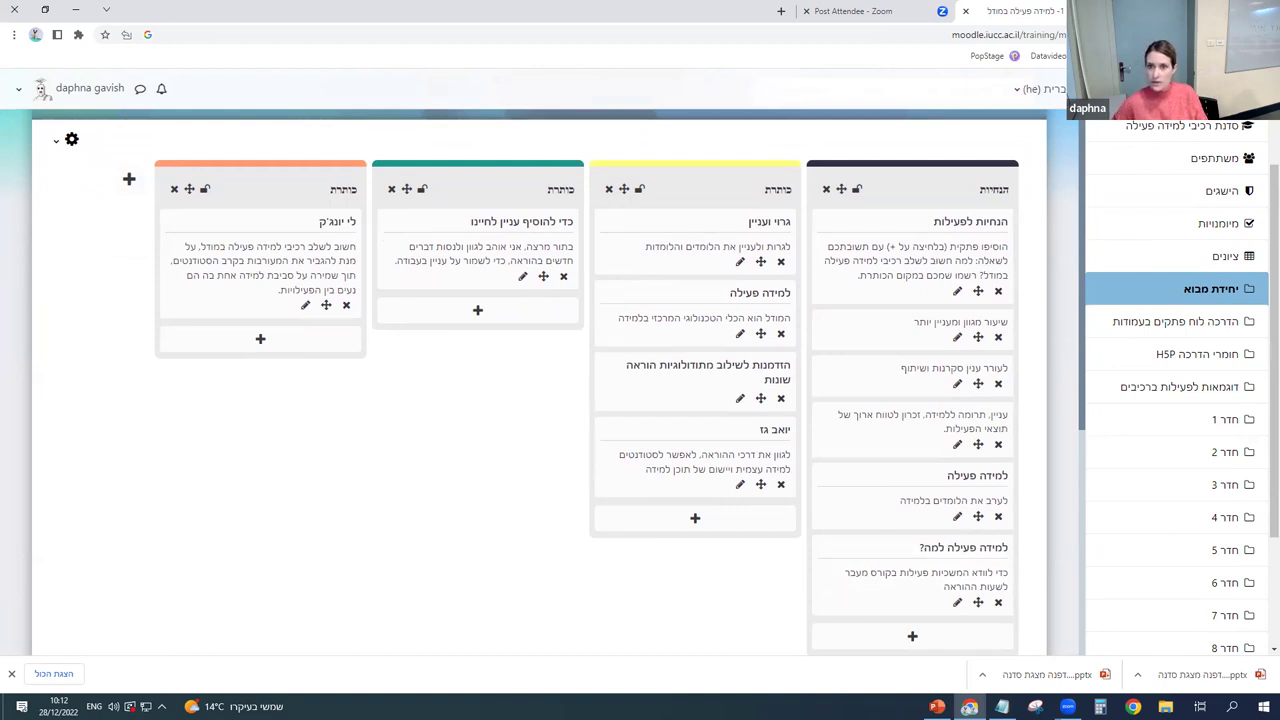
pyautogui.press('F5')
pyautogui.scroll(-1, 954, 270)
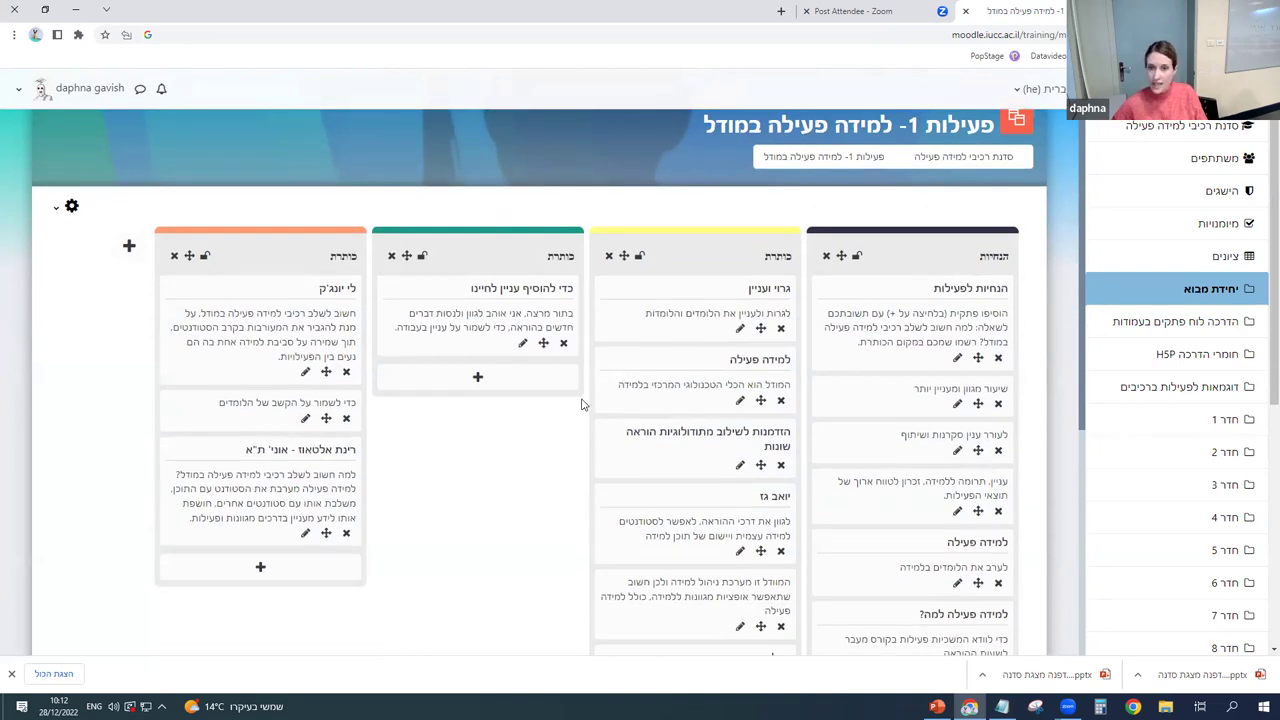
pyautogui.scroll(-1, 528, 436)
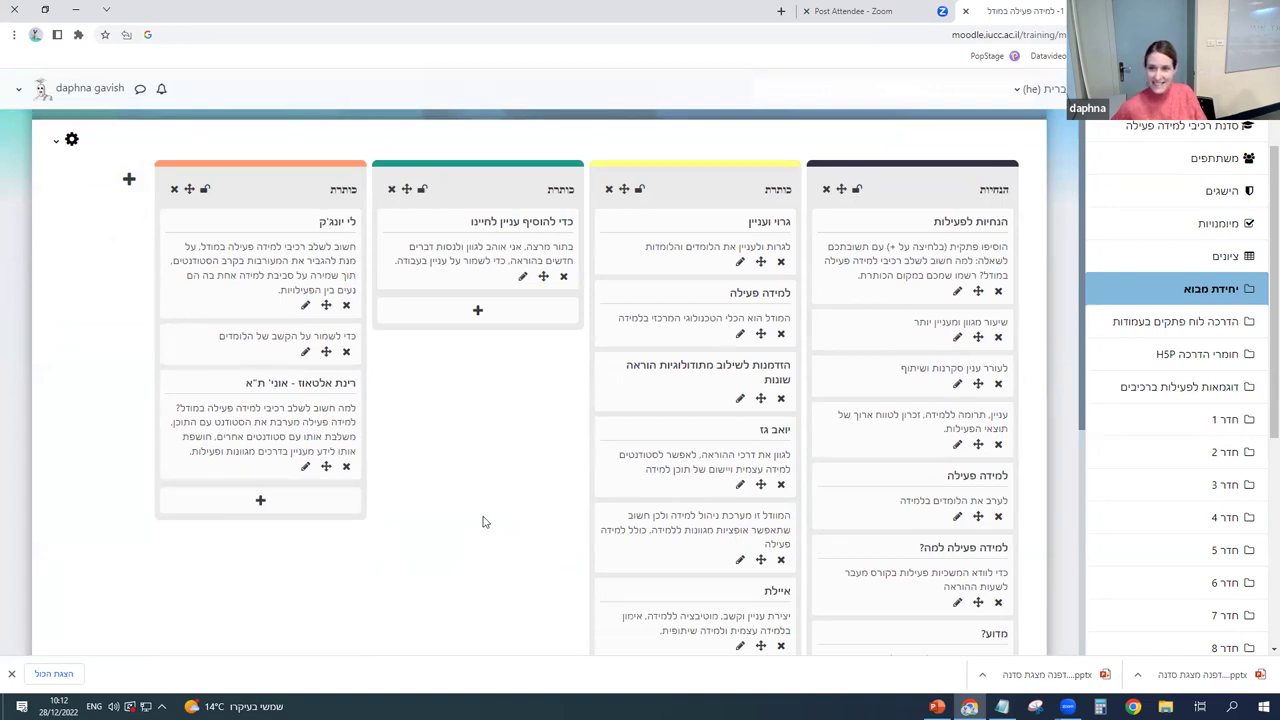
pyautogui.scroll(-1, 485, 520)
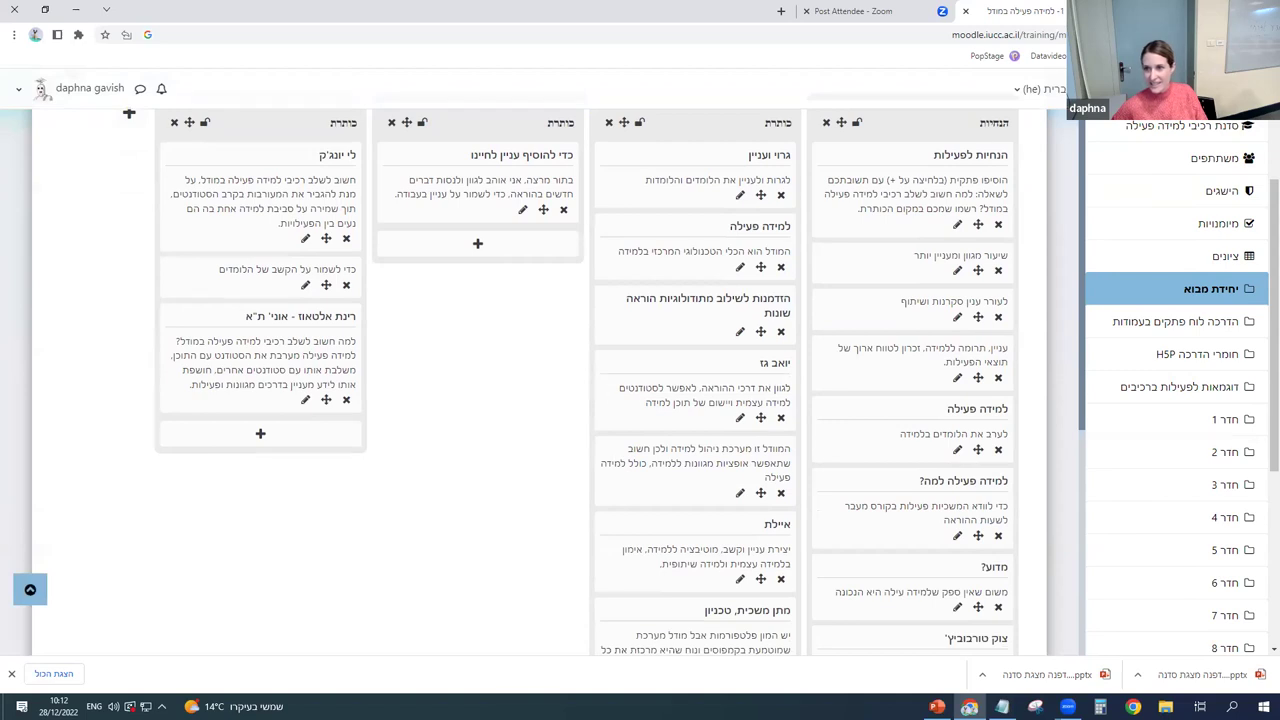
pyautogui.press('F5')
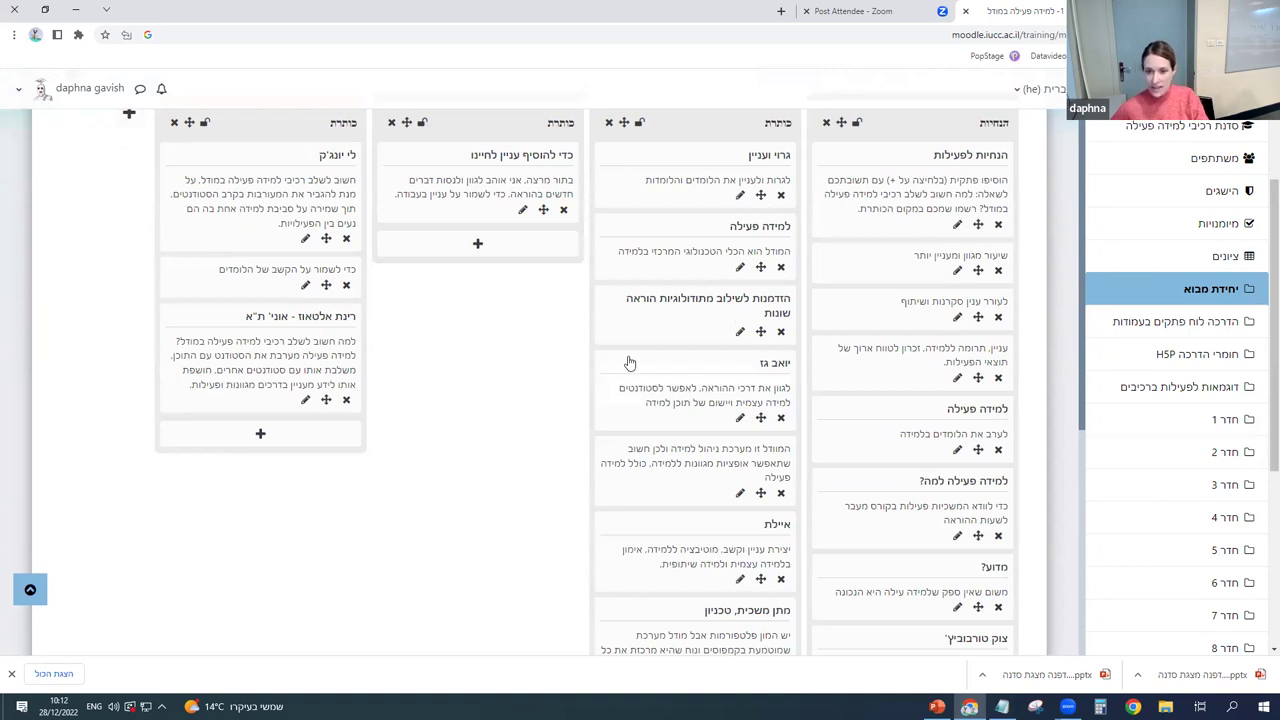
pyautogui.scroll(-1, 629, 362)
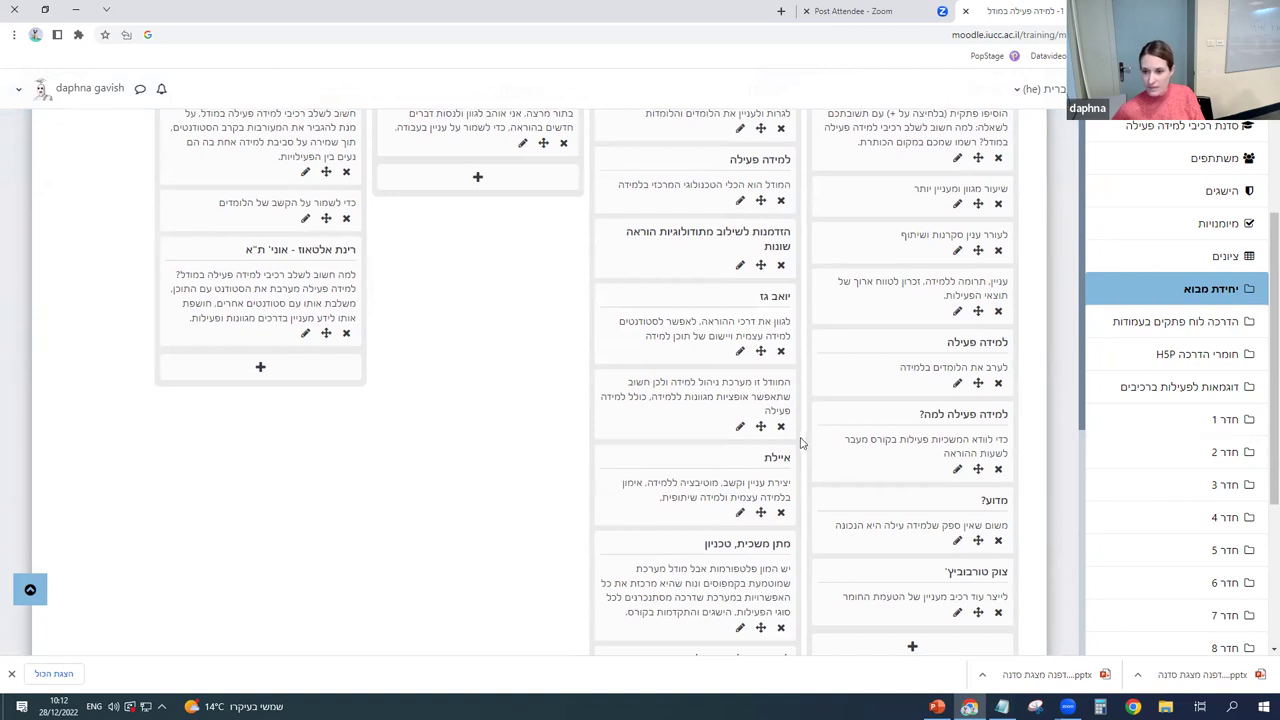
pyautogui.scroll(1, 799, 438)
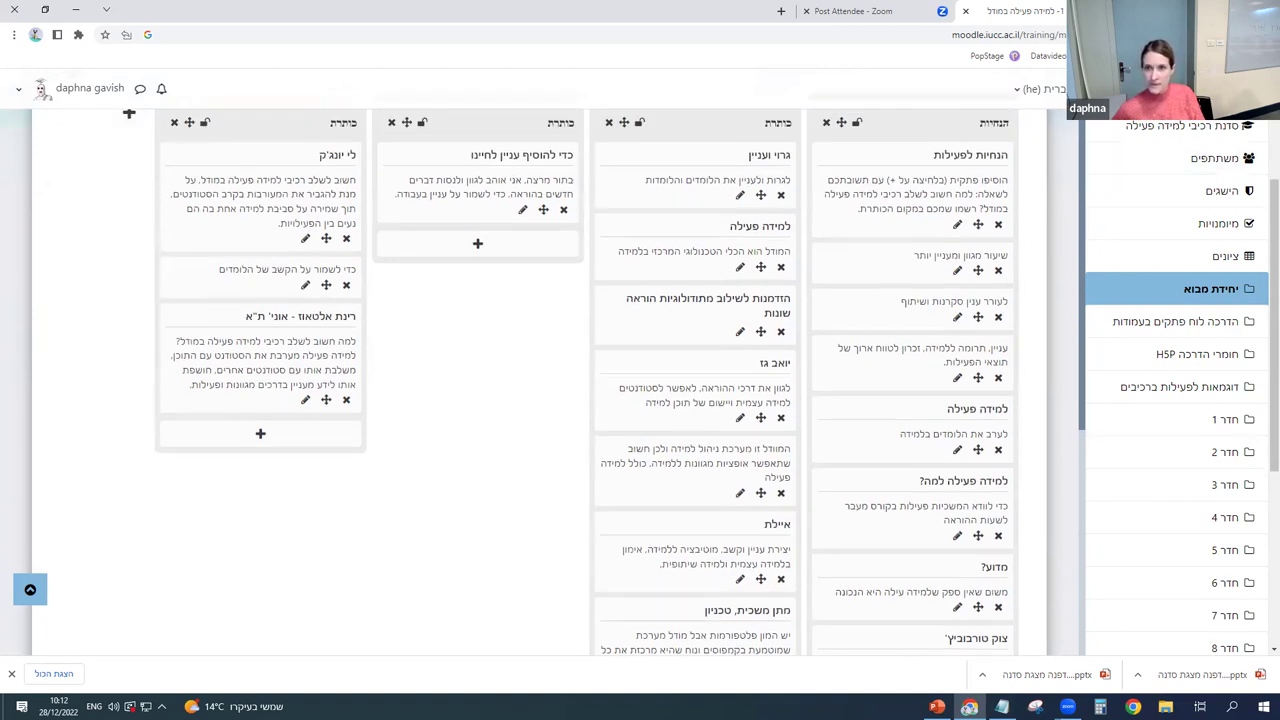
# Reload the board again and examine the notes down to the end of the הנחיות column.
pyautogui.press('F5')
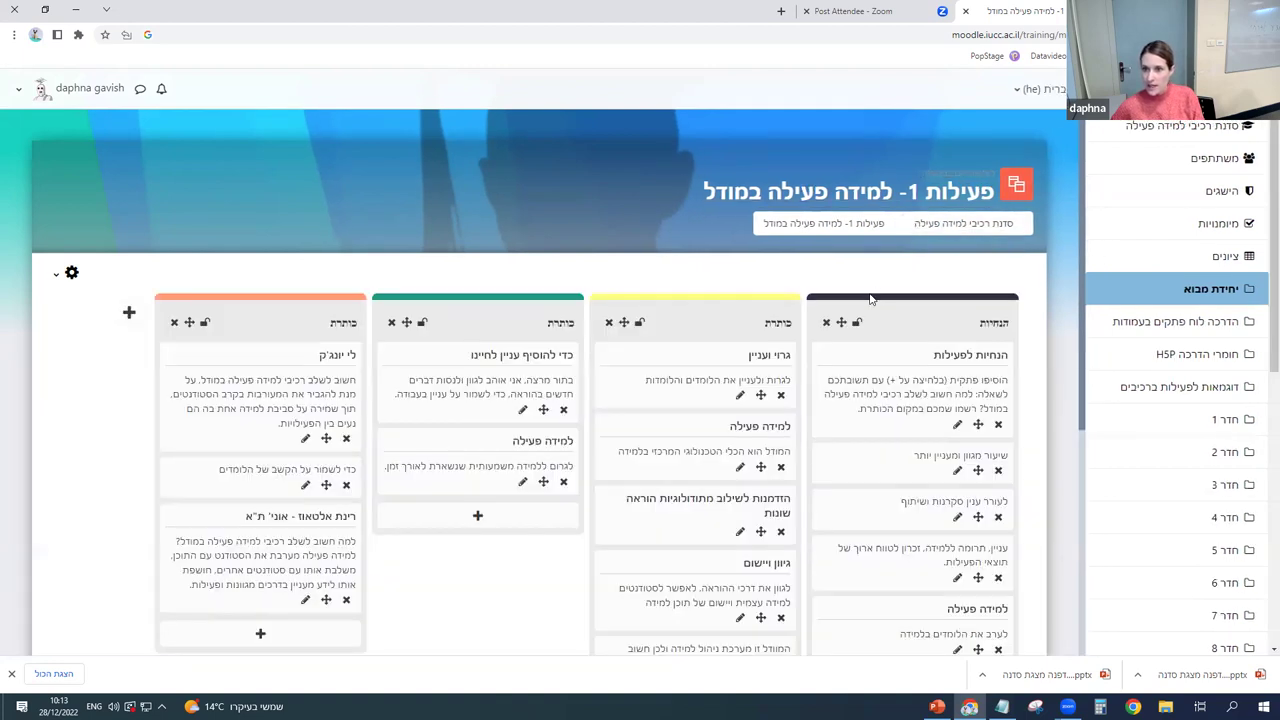
pyautogui.scroll(-1, 870, 300)
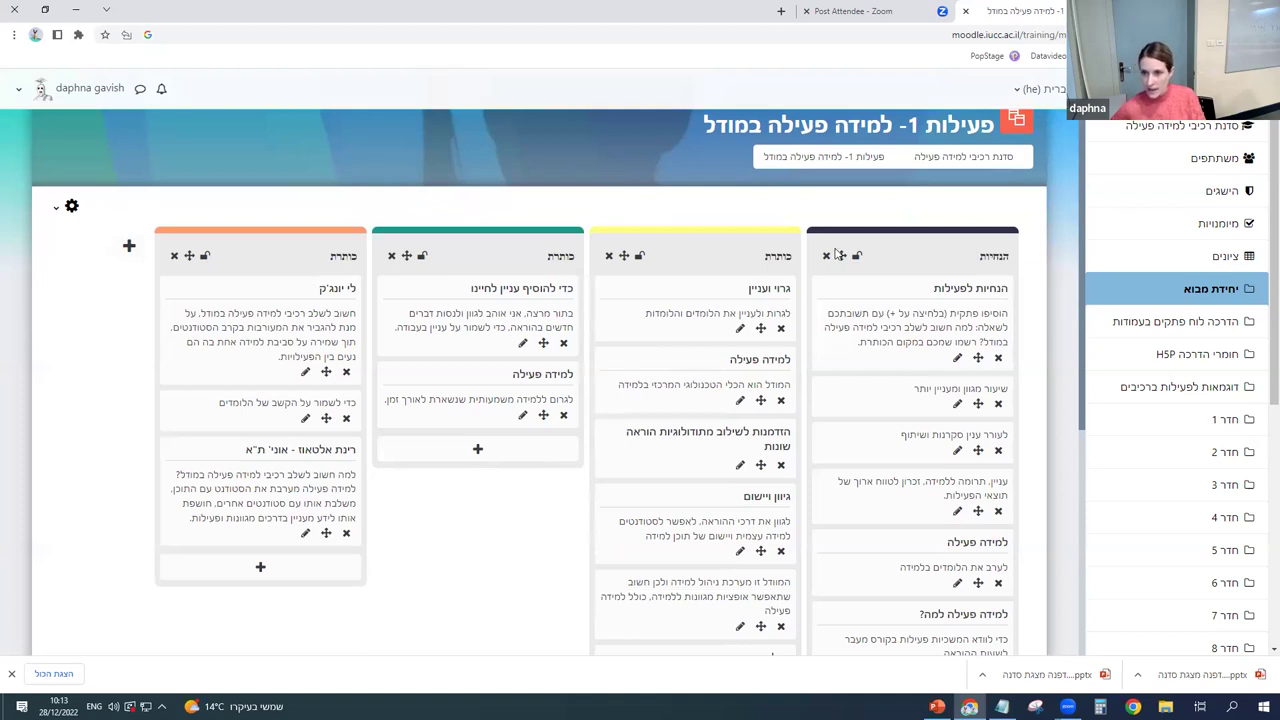
pyautogui.scroll(-1, 793, 270)
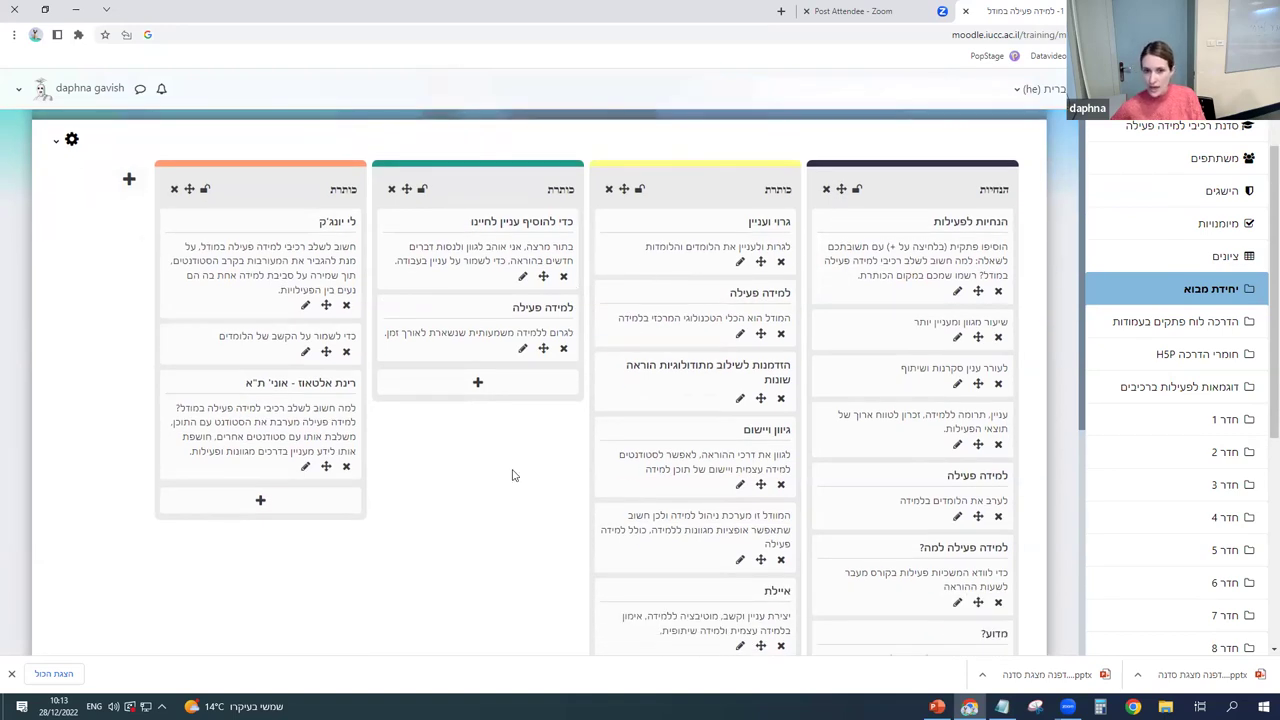
pyautogui.scroll(1, 512, 475)
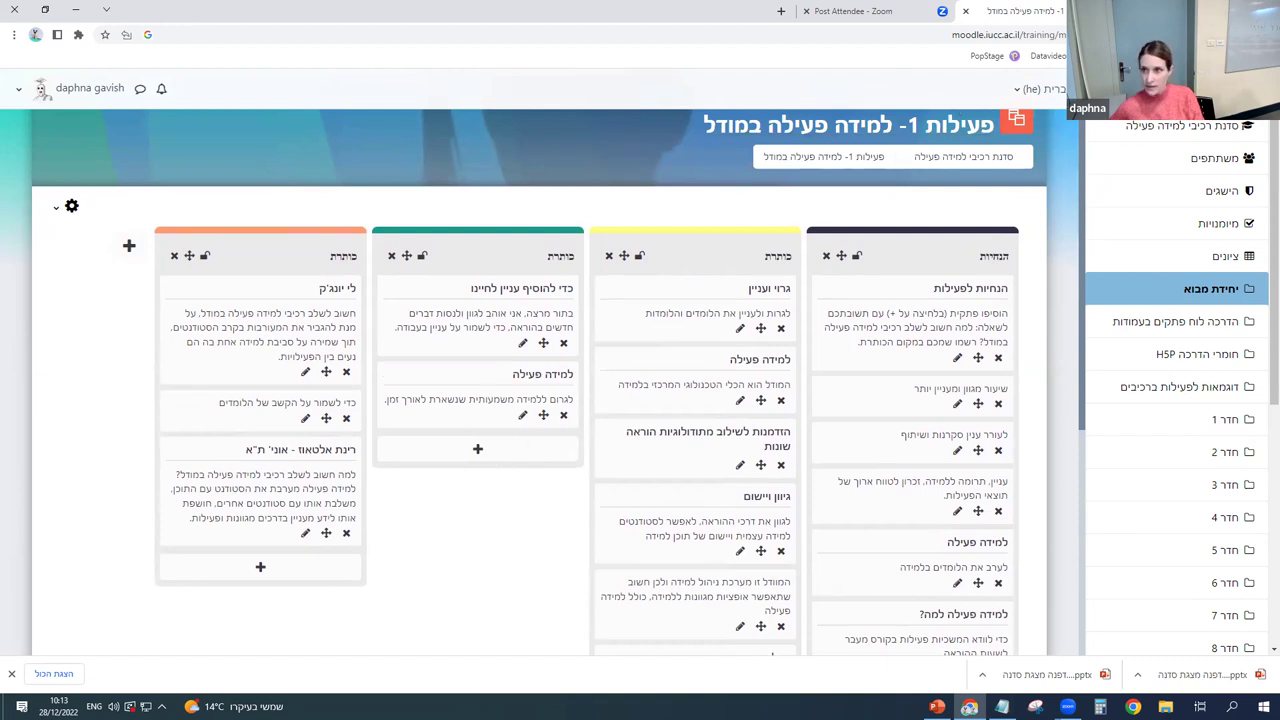
pyautogui.press('F5')
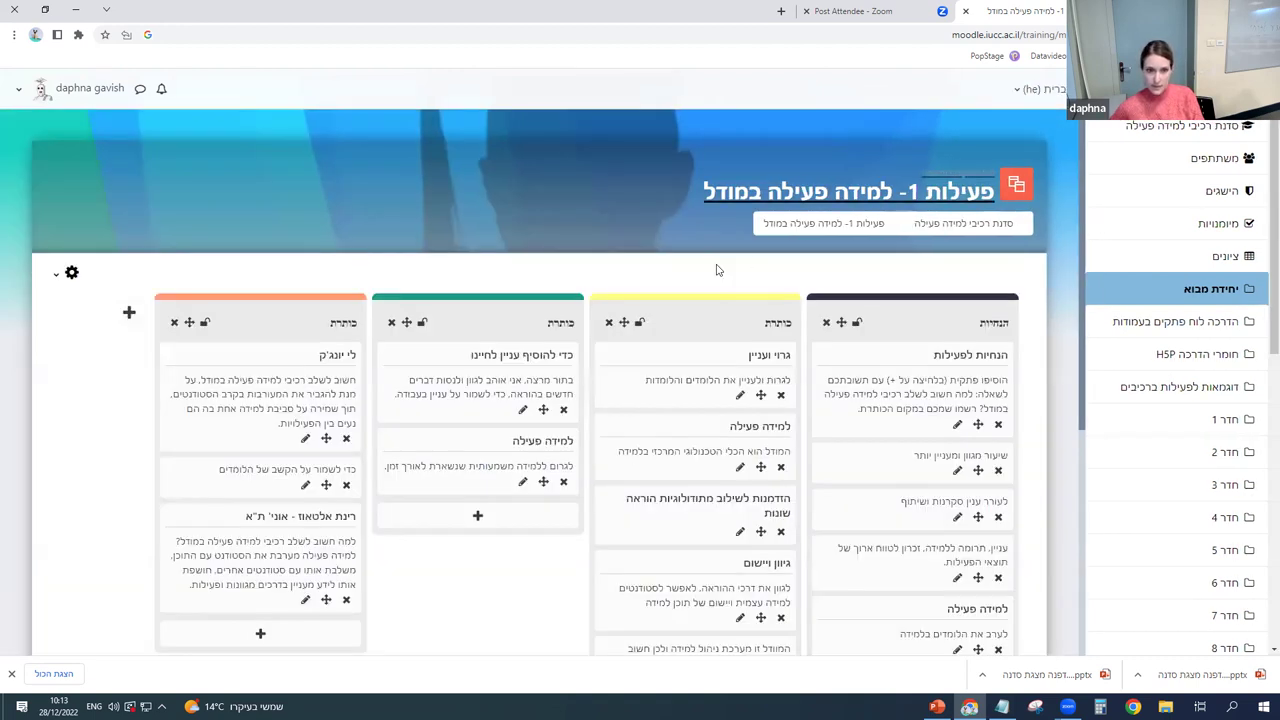
pyautogui.scroll(-1, 607, 320)
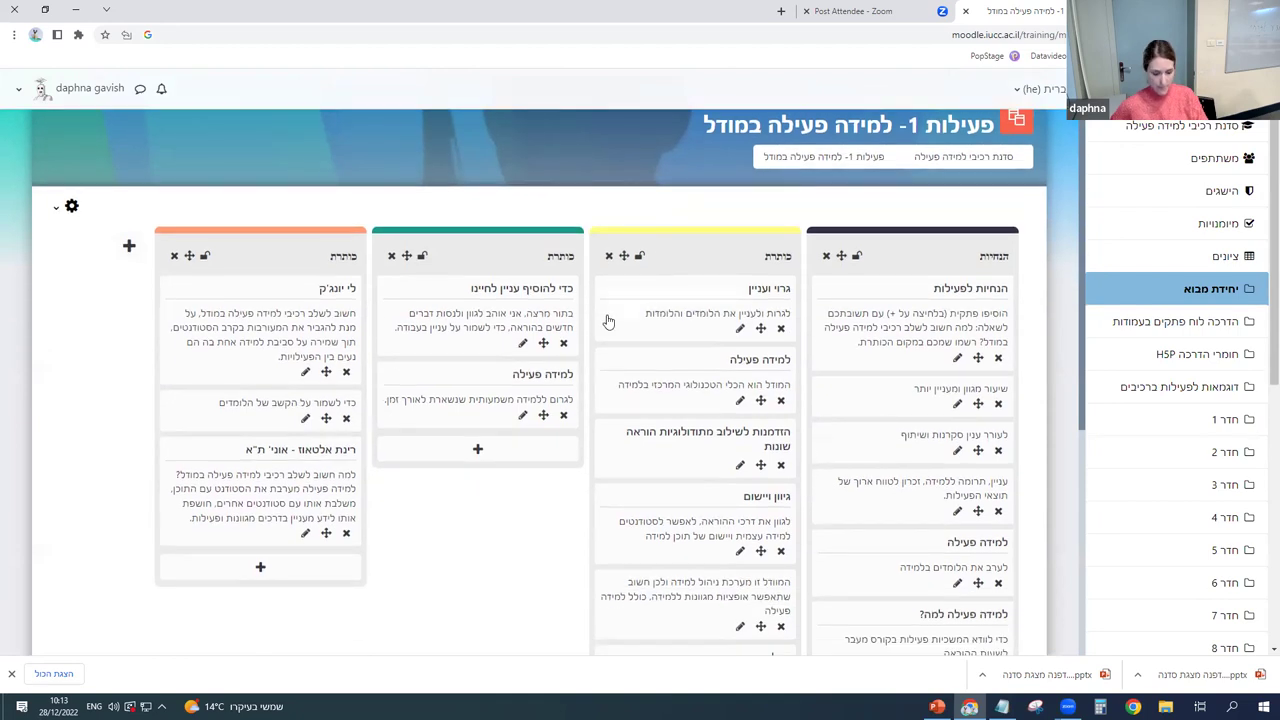
pyautogui.scroll(-1, 607, 320)
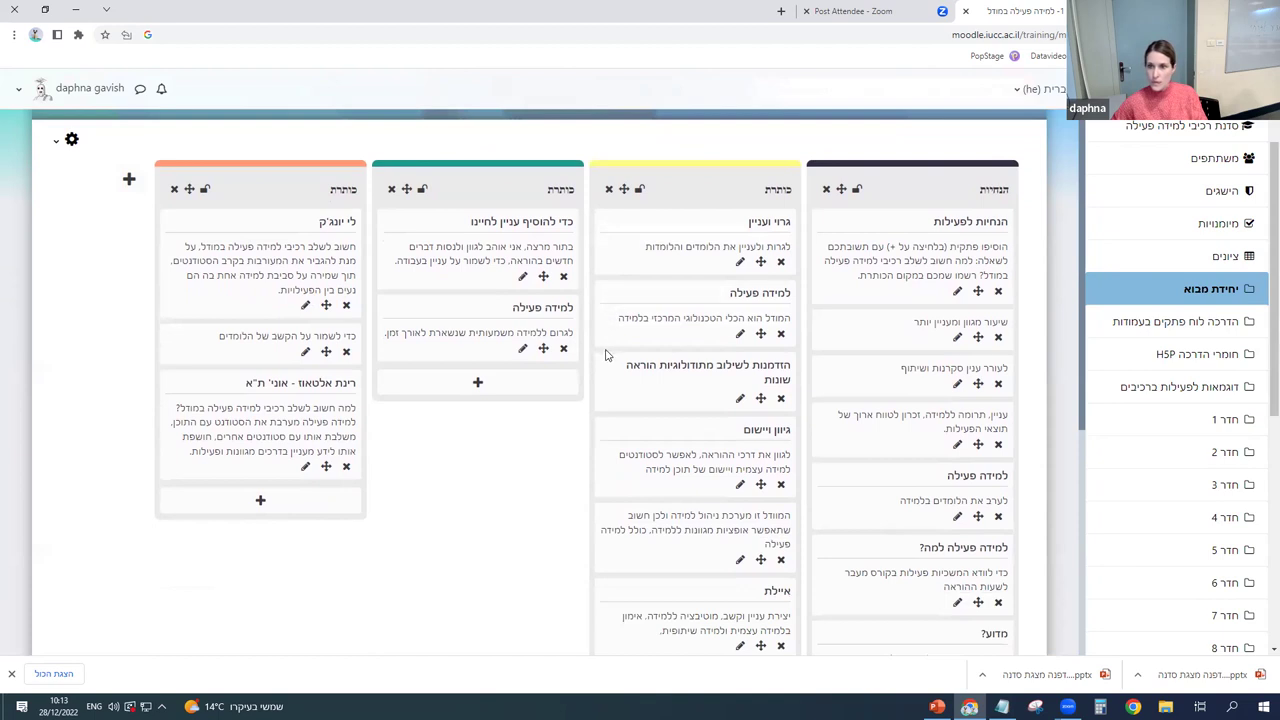
pyautogui.scroll(-1, 598, 358)
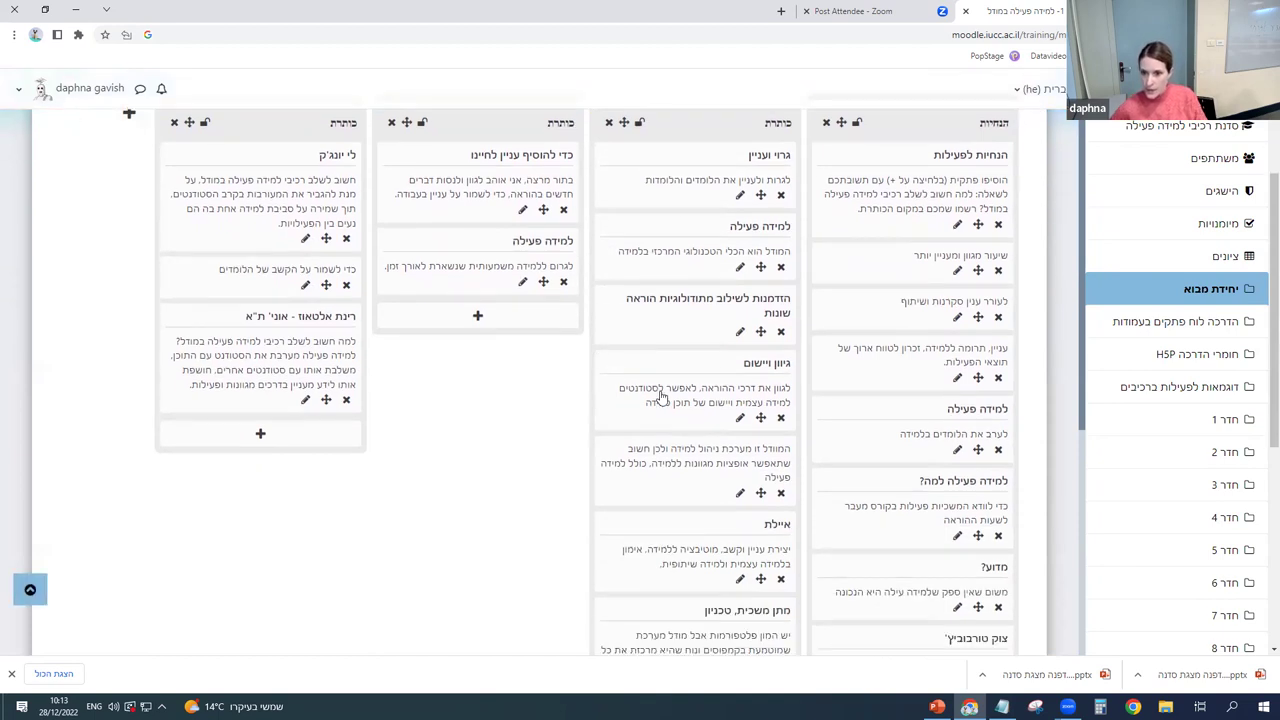
pyautogui.scroll(-1, 660, 397)
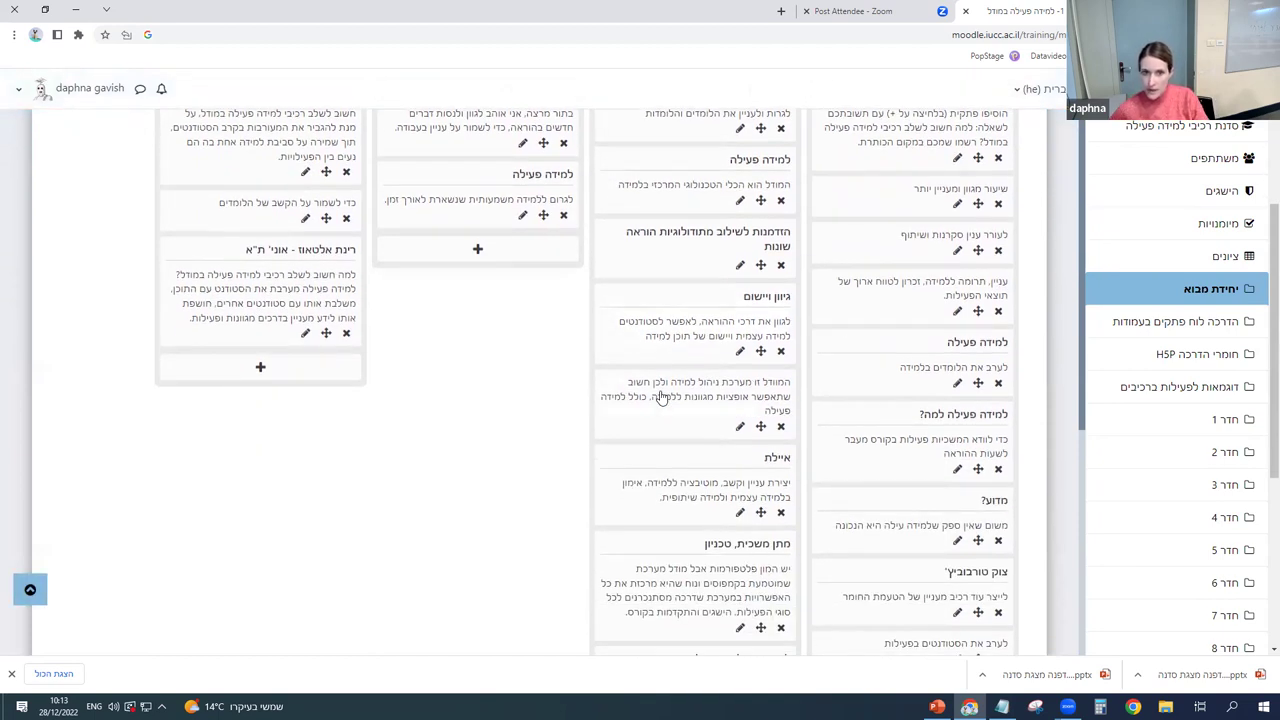
pyautogui.scroll(-1, 660, 397)
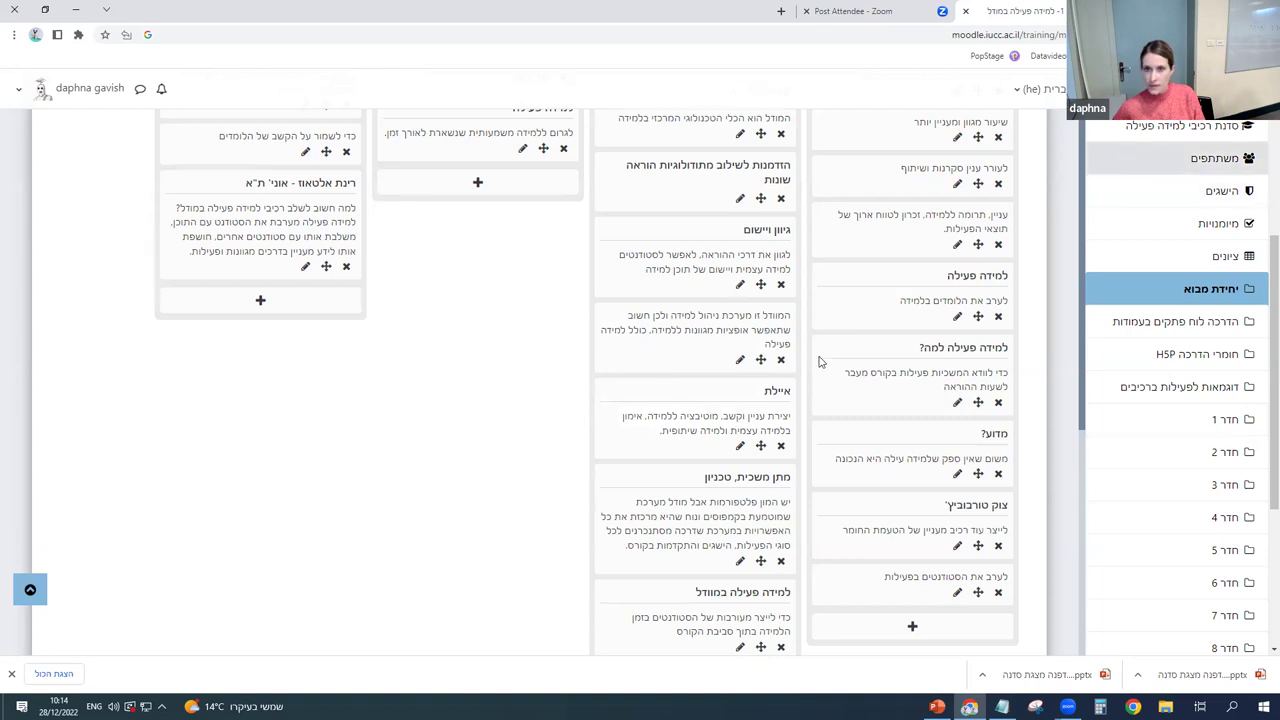
# Move the note "גרוי ועניין" from the yellow column to the הנחיות column.
pyautogui.scroll(4, 815, 368)
pyautogui.scroll(-1, 806, 378)
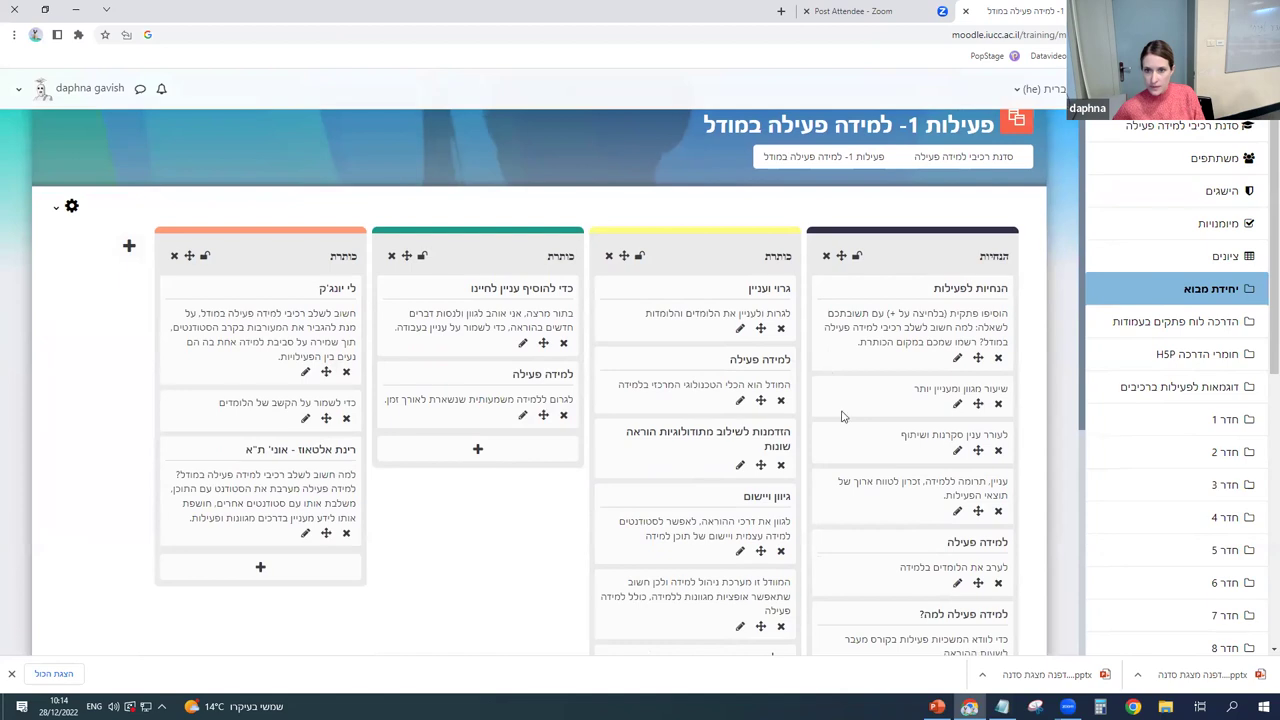
pyautogui.click(760, 330)
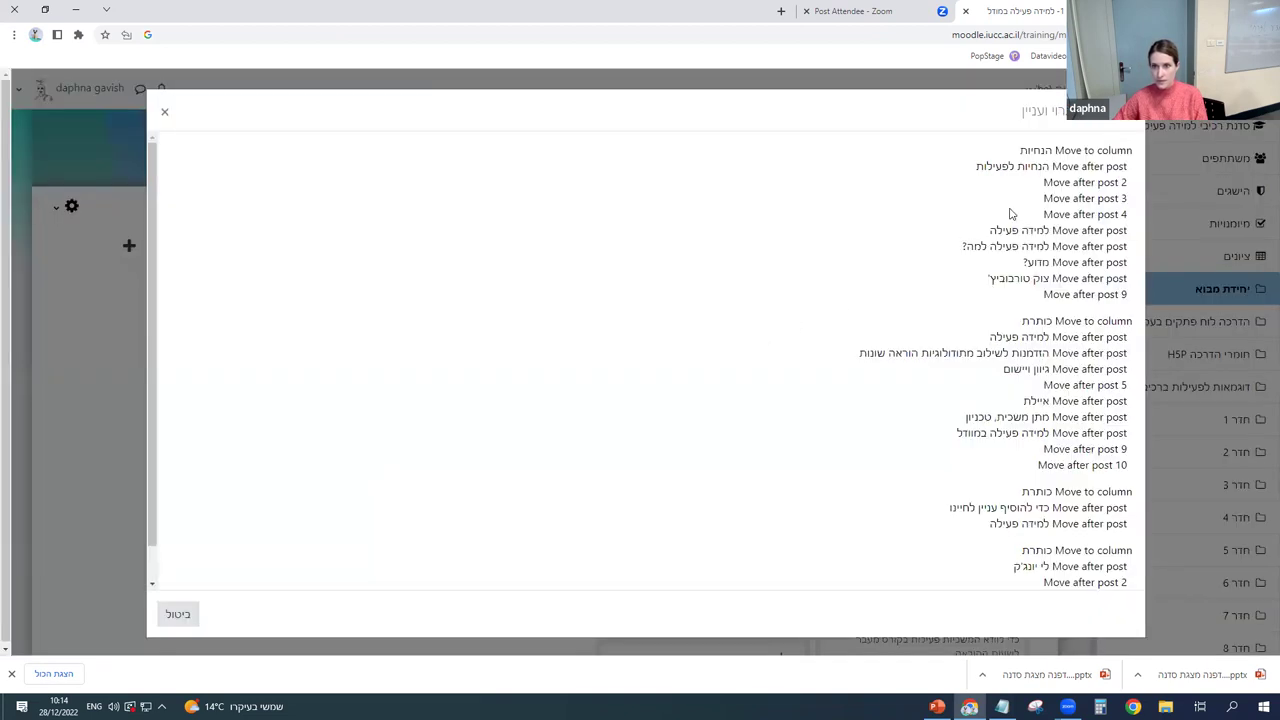
pyautogui.click(1036, 158)
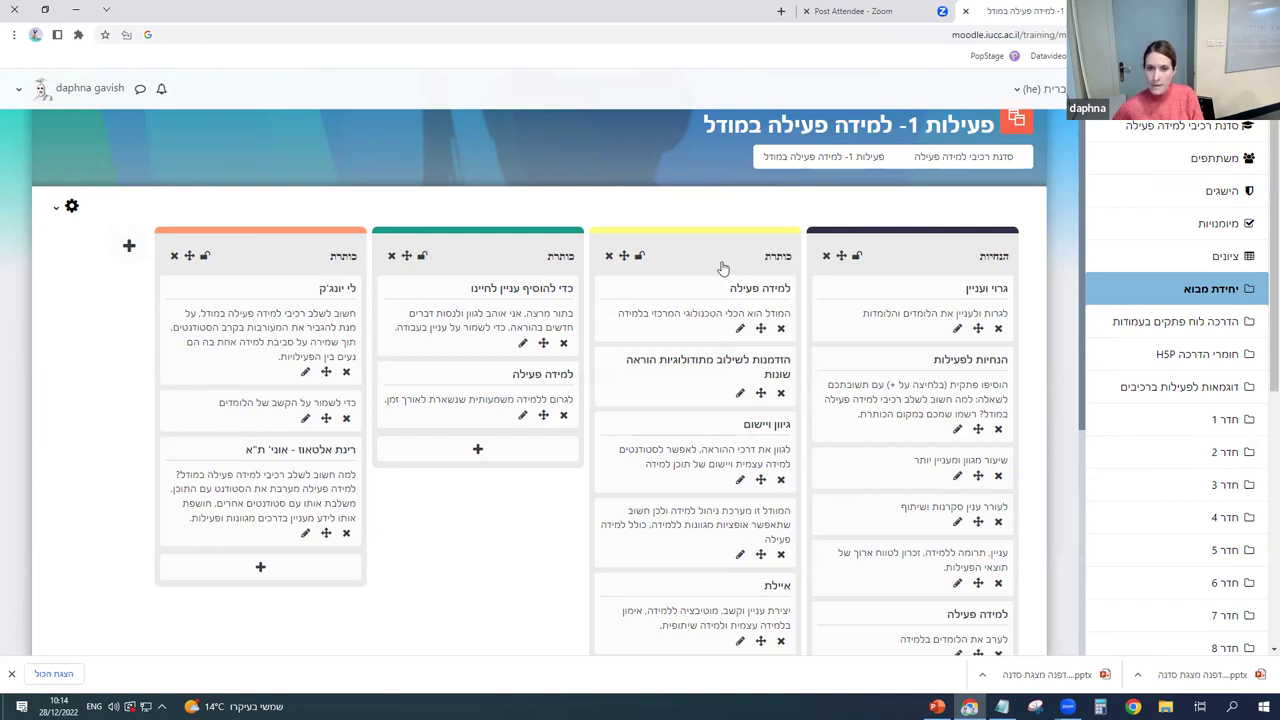
pyautogui.scroll(-1, 723, 266)
pyautogui.scroll(1, 723, 264)
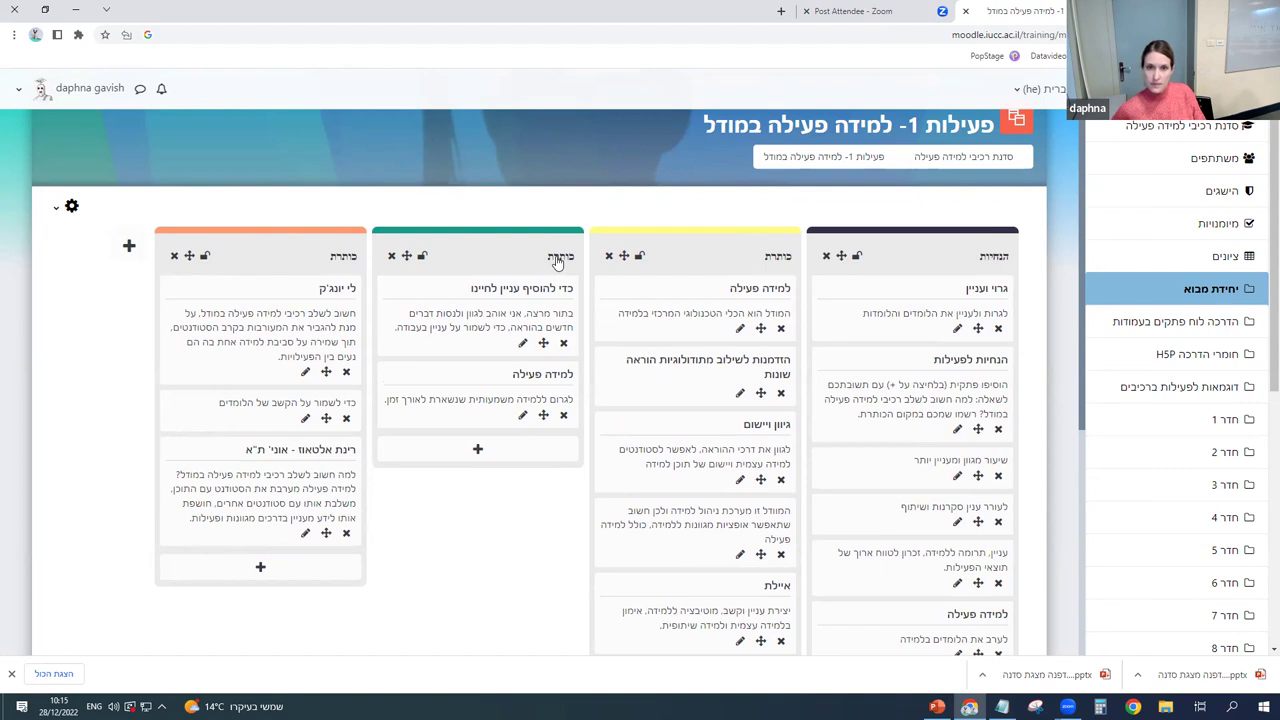
pyautogui.scroll(-1, 558, 262)
pyautogui.scroll(1, 558, 262)
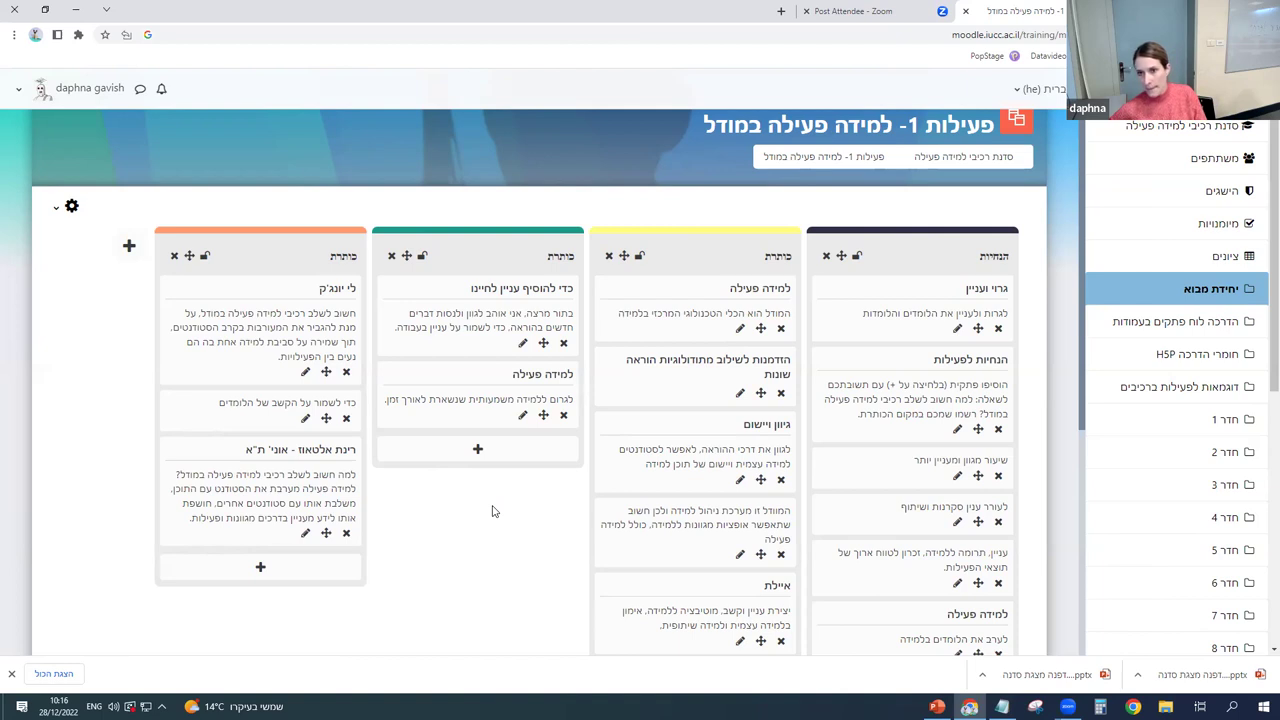
# Open the course's ציונים (grades) report and look across the participants' activity columns as far as the course total.
pyautogui.scroll(1, 750, 250)
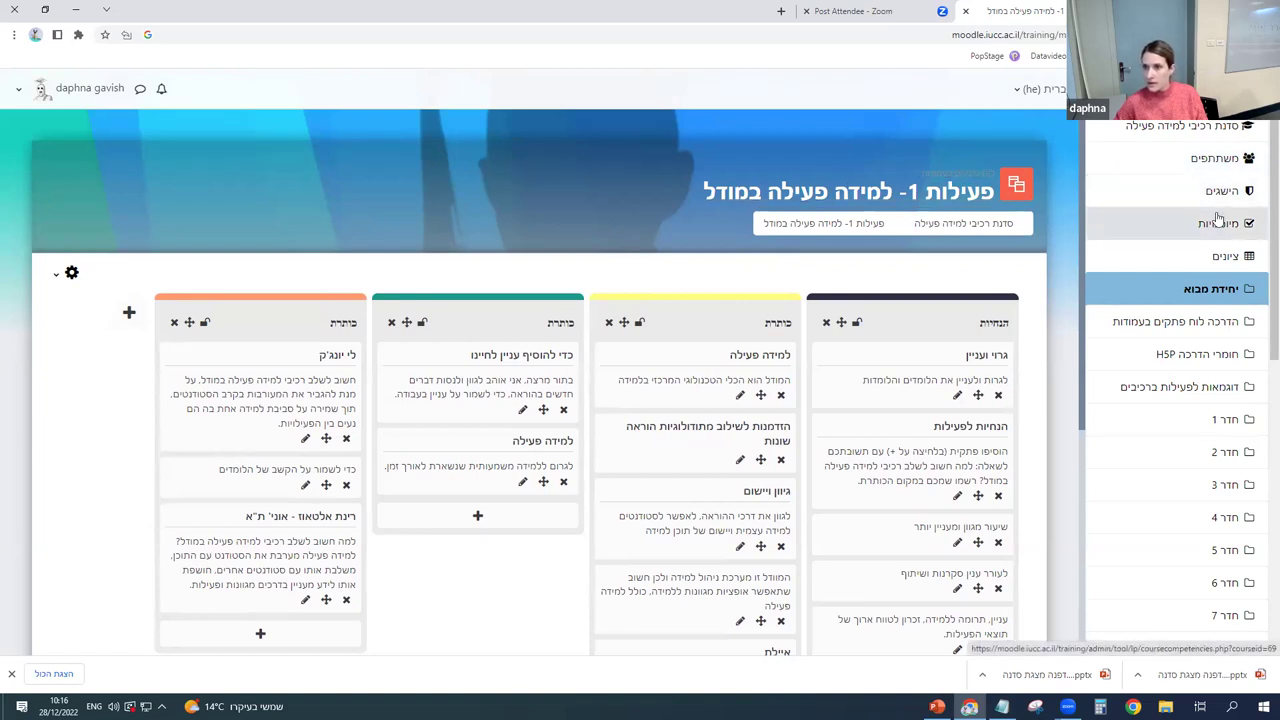
pyautogui.click(1228, 258)
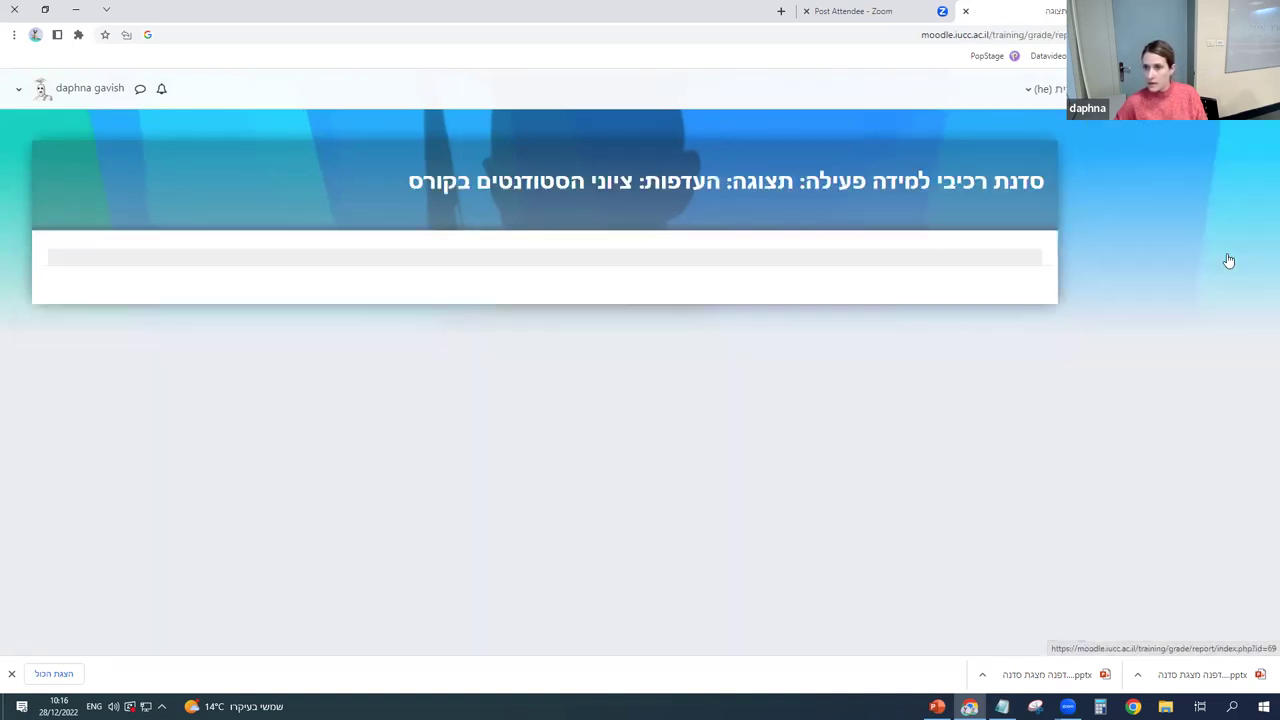
pyautogui.scroll(-1, 710, 483)
pyautogui.scroll(-2, 710, 483)
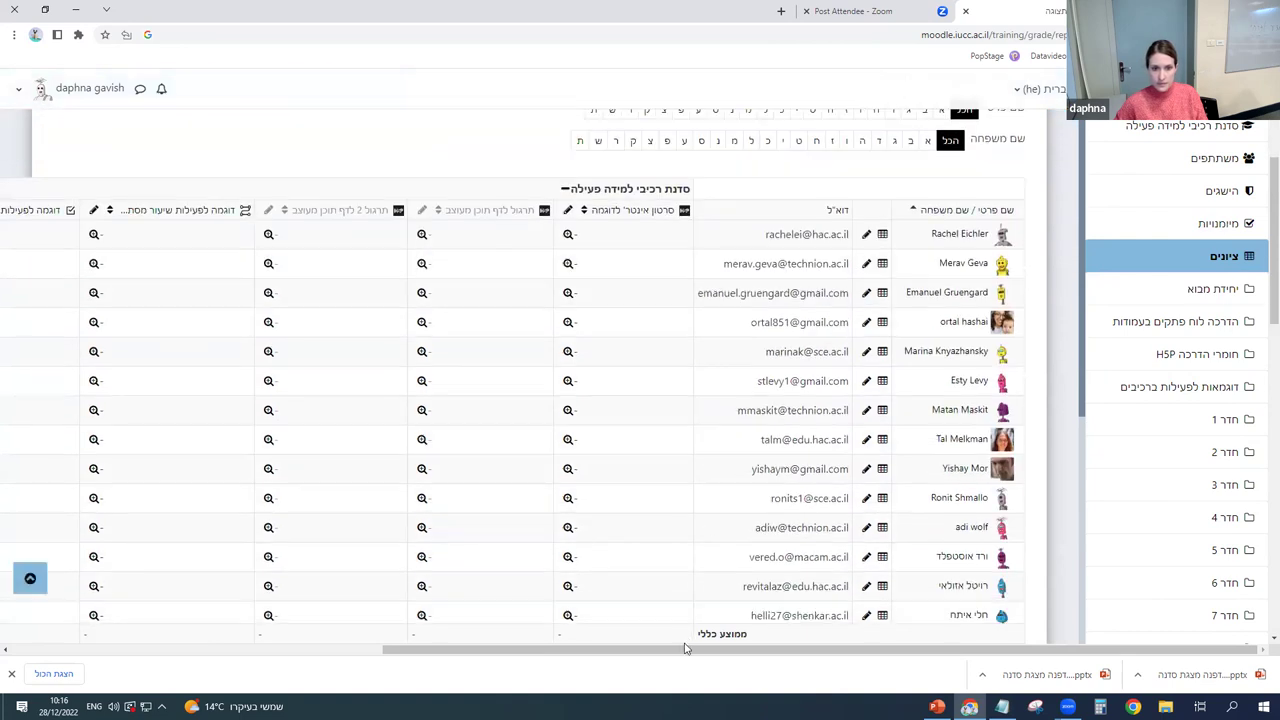
pyautogui.moveTo(665, 650); pyautogui.dragTo(283, 663)
pyautogui.moveTo(530, 648); pyautogui.dragTo(910, 640)
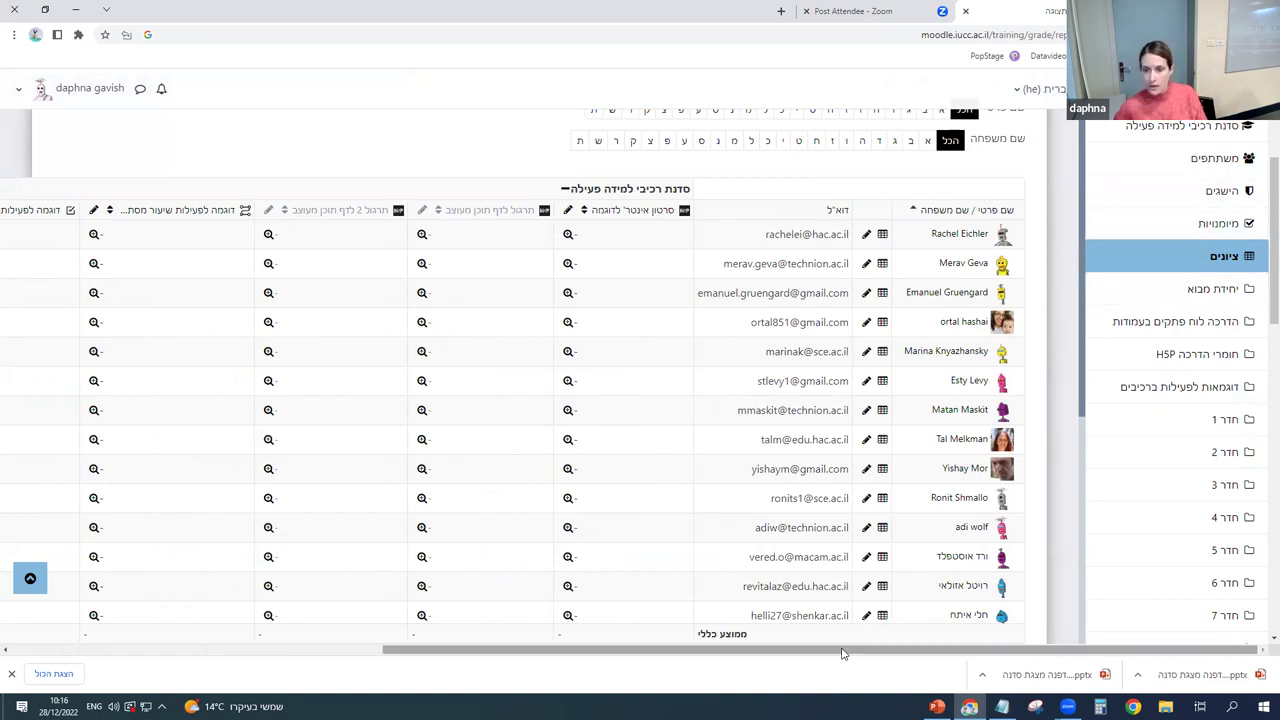
pyautogui.moveTo(843, 651); pyautogui.dragTo(428, 686)
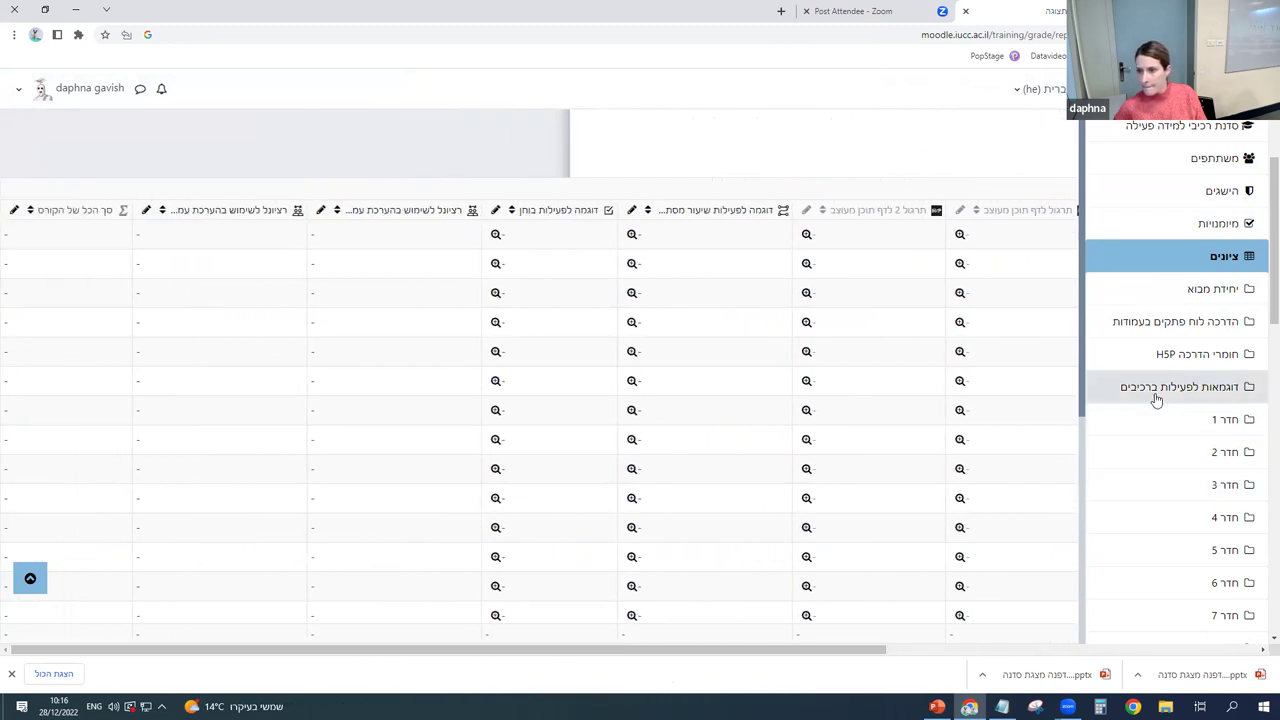
pyautogui.scroll(-2, 1156, 400)
pyautogui.scroll(2, 1150, 395)
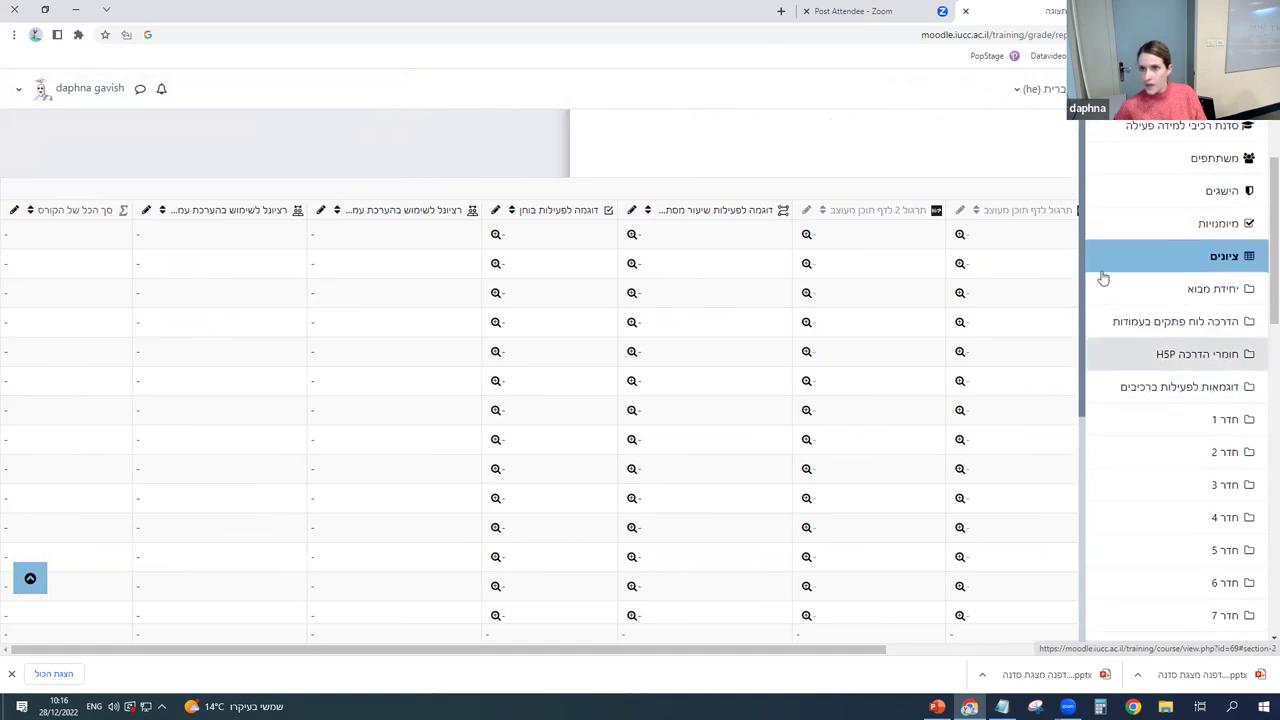
# Open the course's משתתפים (participants) list and look over the enrolled users.
pyautogui.click(1208, 167)
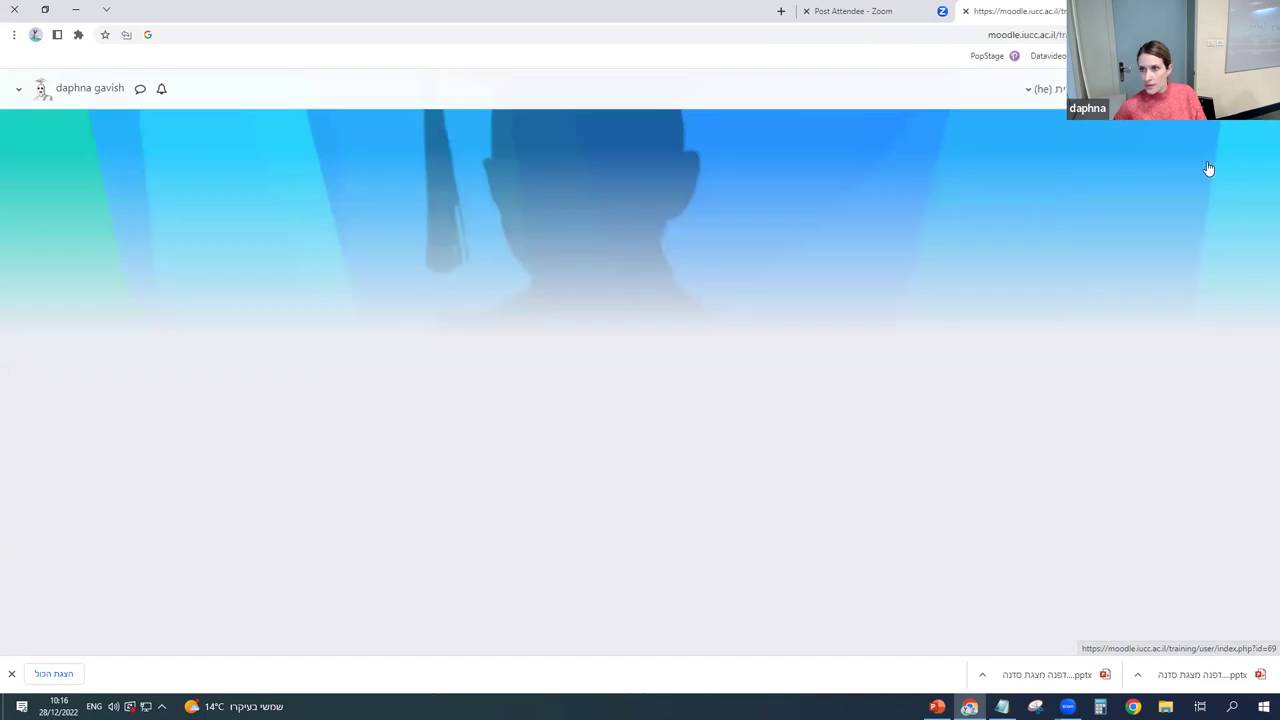
pyautogui.scroll(-2, 995, 415)
pyautogui.scroll(-3, 995, 415)
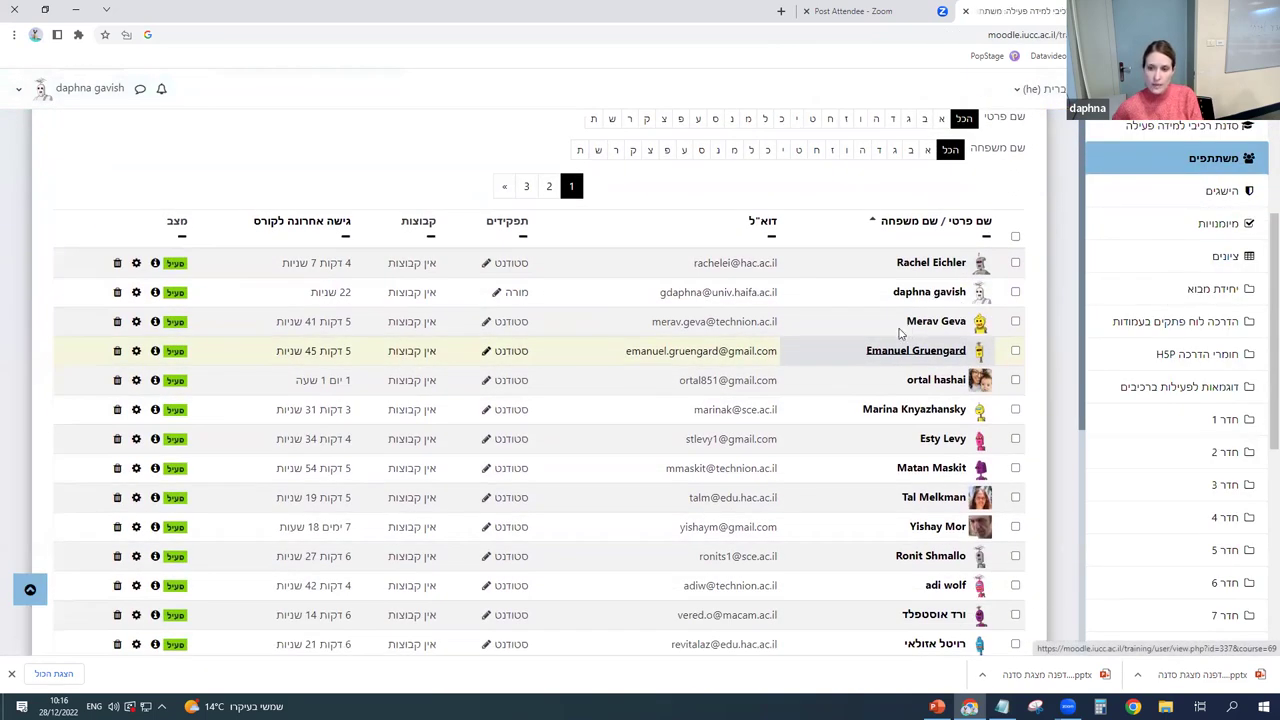
pyautogui.scroll(3, 990, 220)
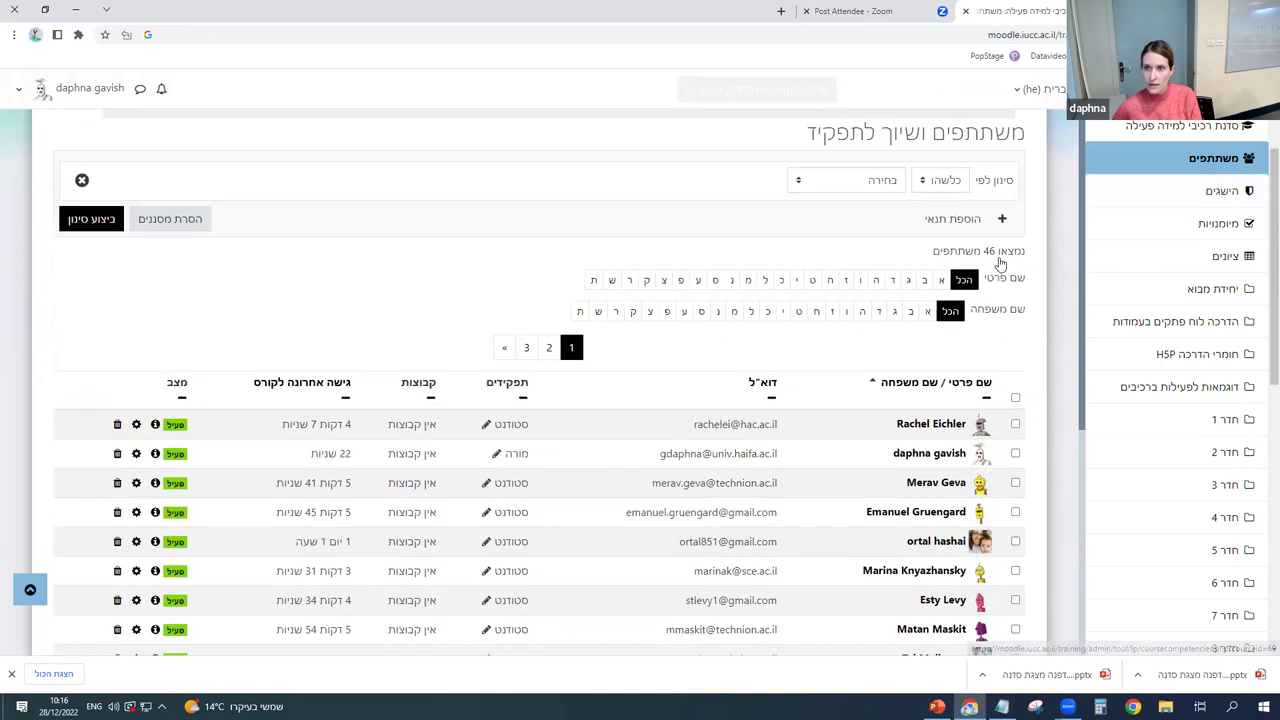
# Return through the course page to the board פעילות 1- למידה פעילה במודל and dismiss the browser's downloads bar.
pyautogui.click(928, 187)
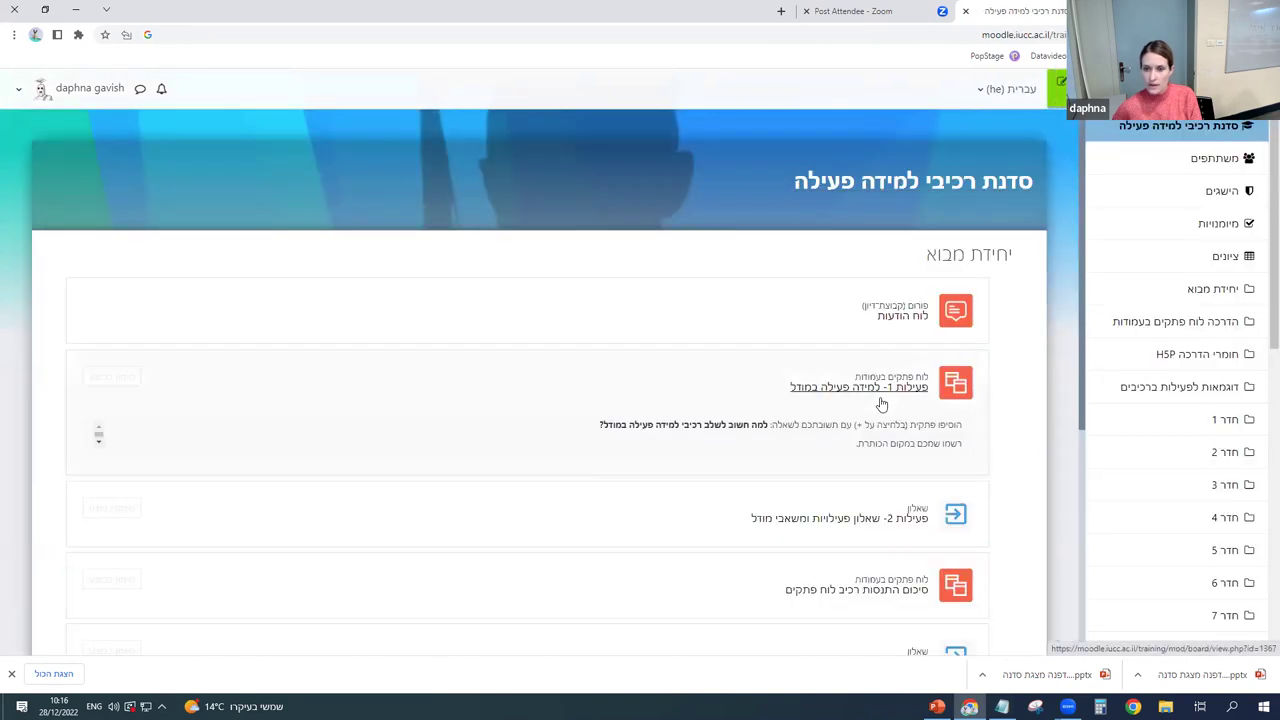
pyautogui.click(882, 392)
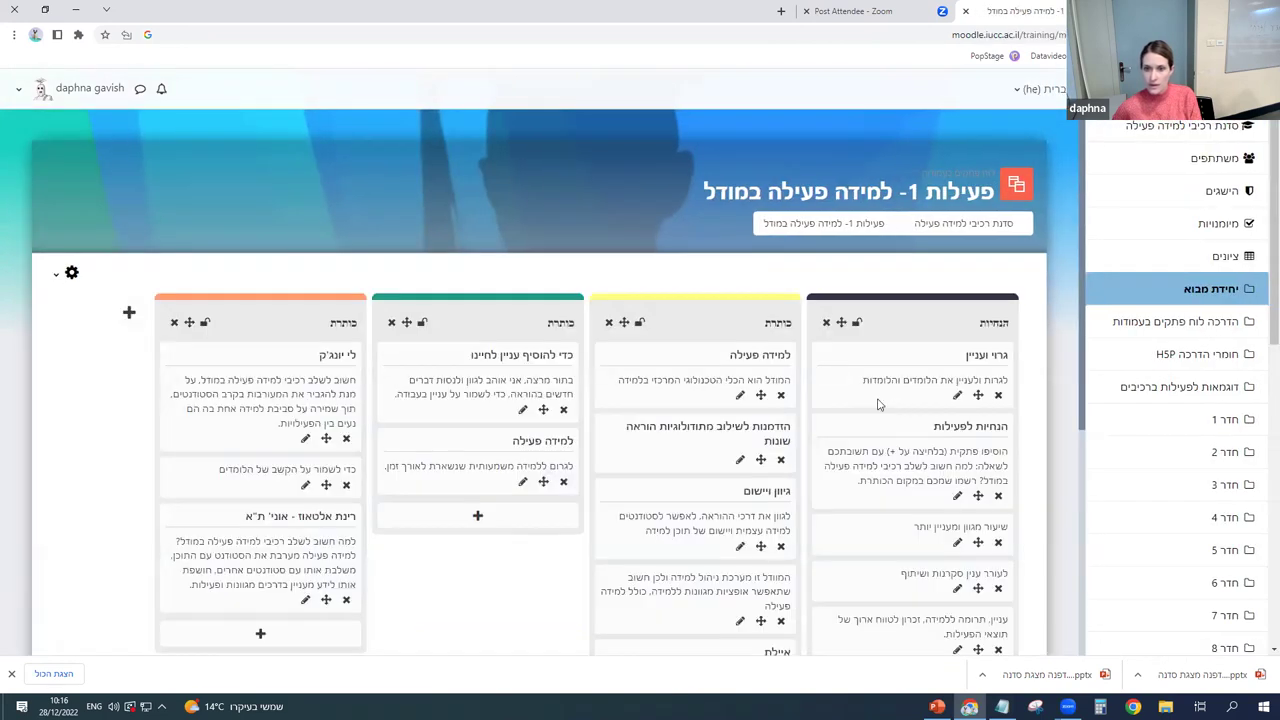
pyautogui.scroll(-2, 878, 400)
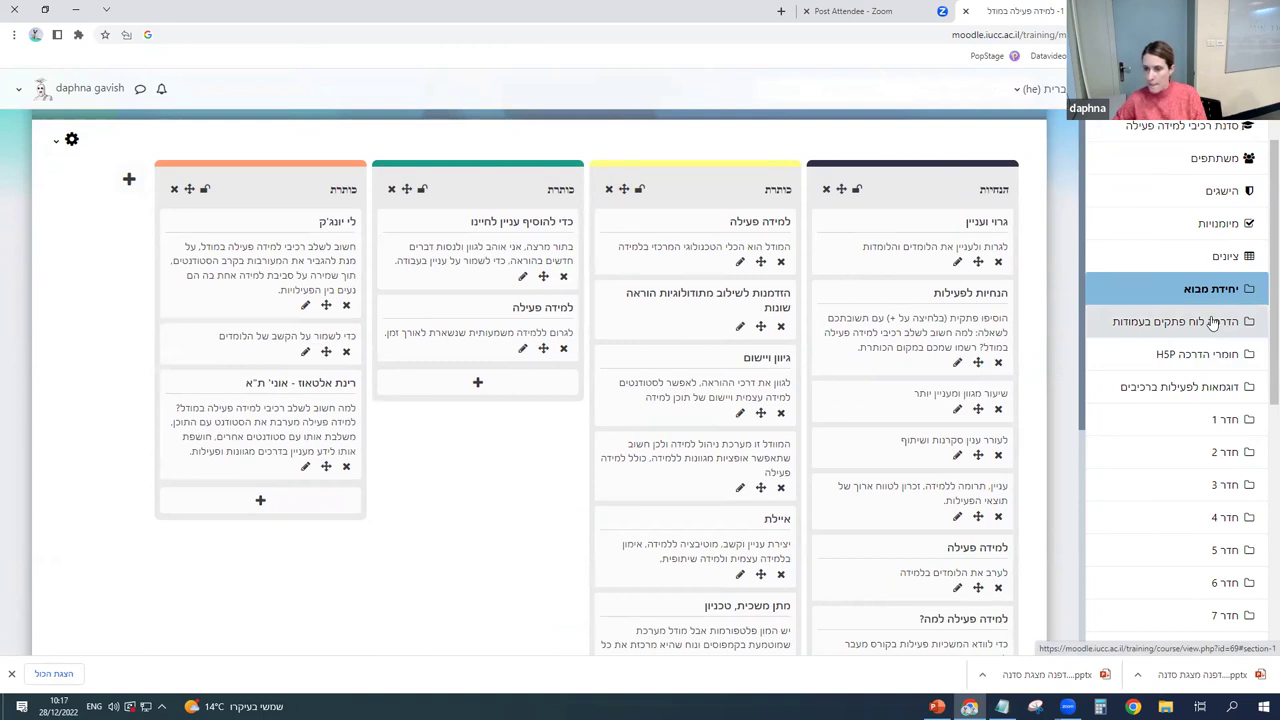
pyautogui.click(11, 673)
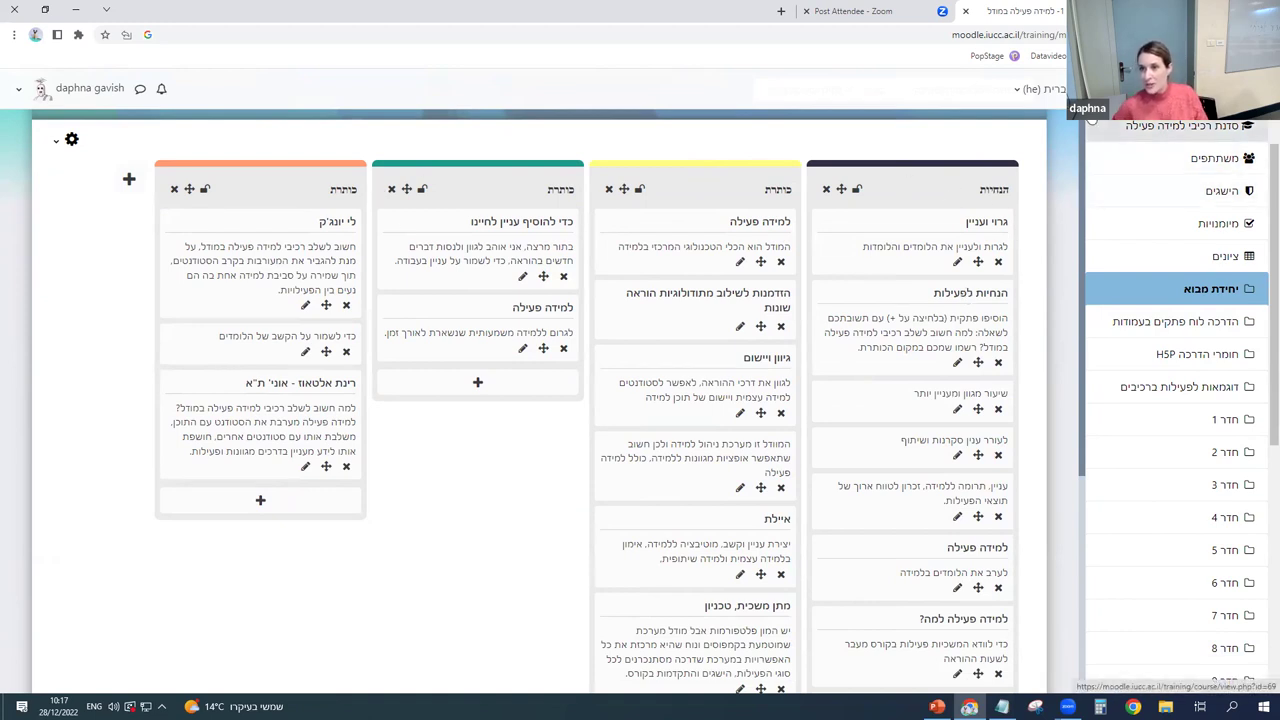
# Open the board's יומני מעקב (logs) report and examine the recorded participant events.
pyautogui.click(129, 181)
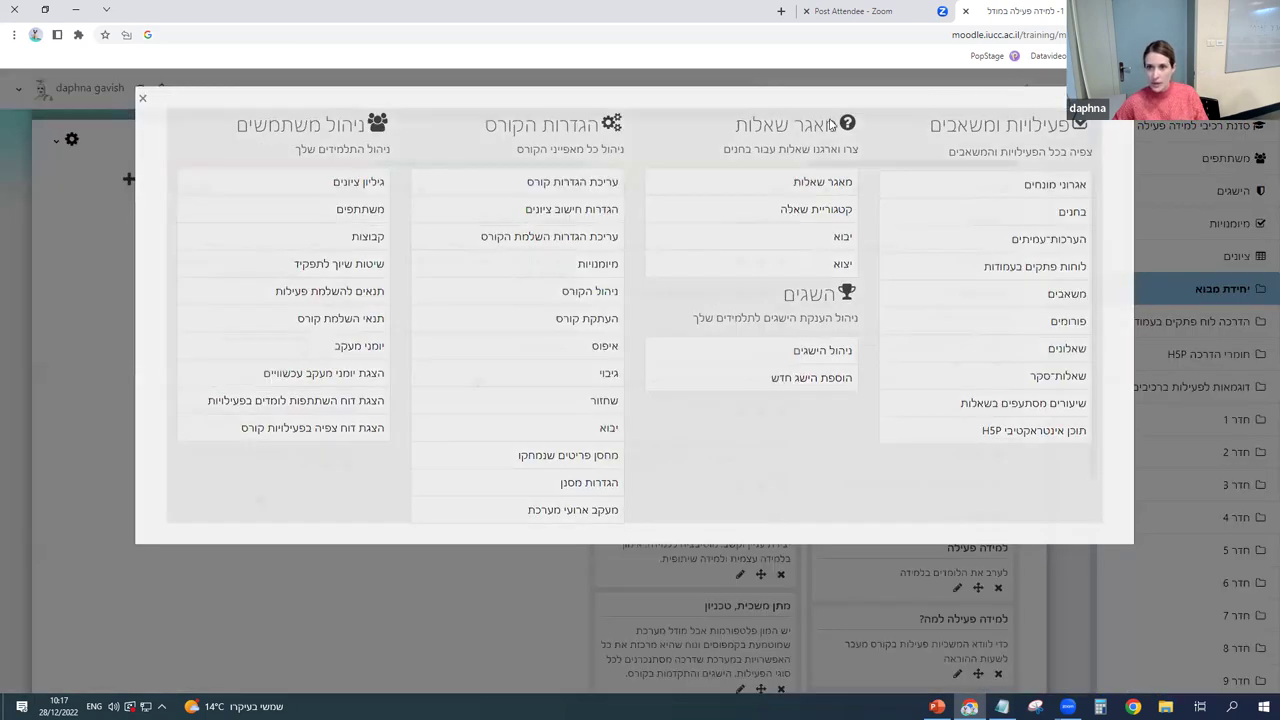
pyautogui.press('Escape')
pyautogui.click(71, 139)
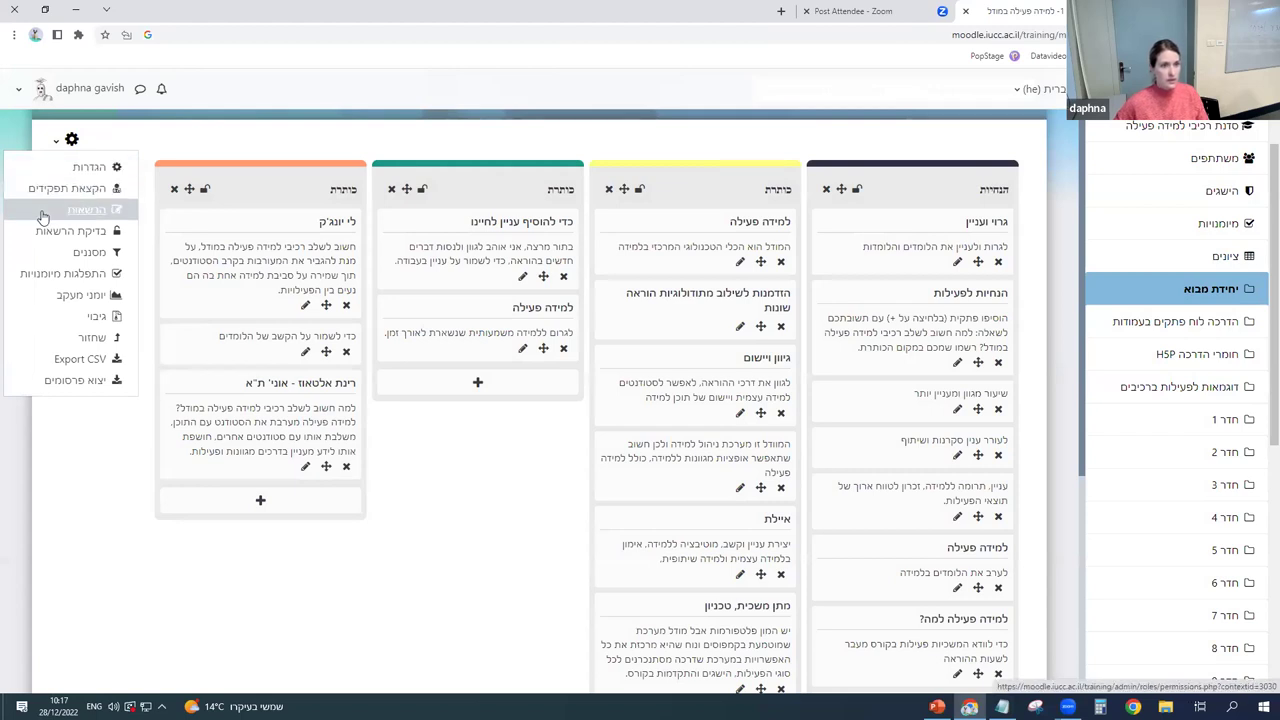
pyautogui.click(69, 298)
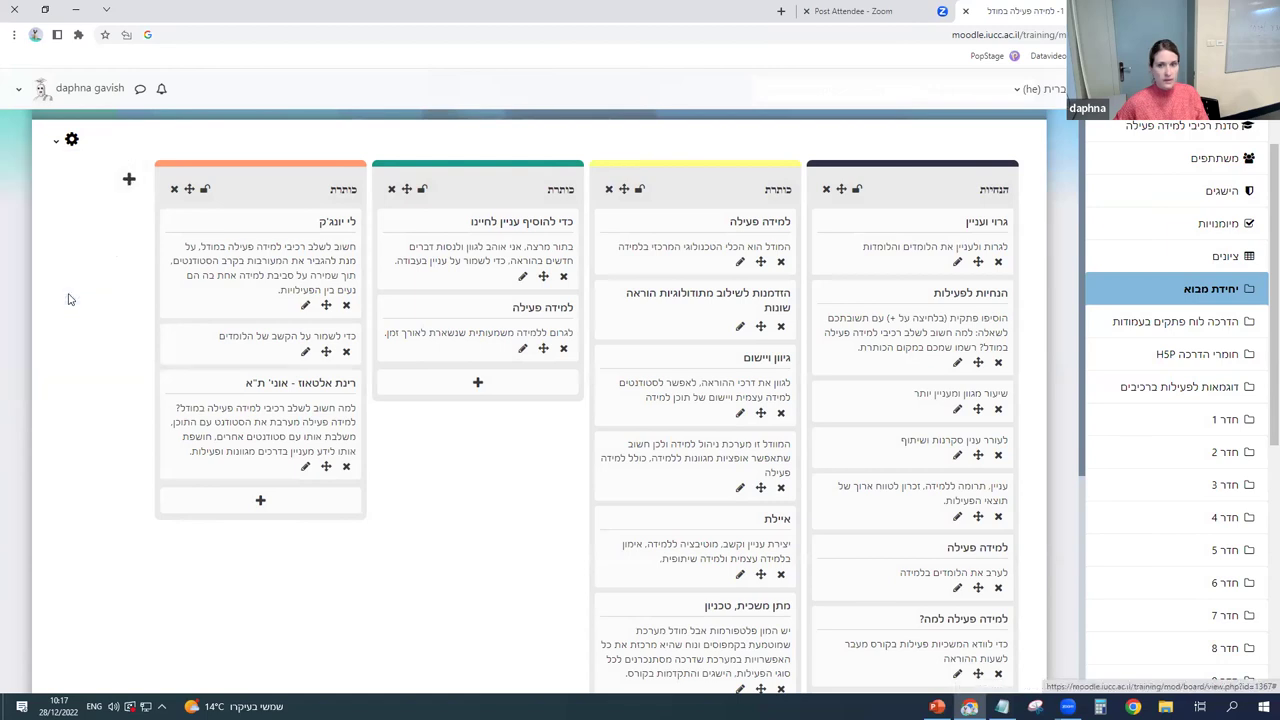
pyautogui.scroll(-1, 276, 324)
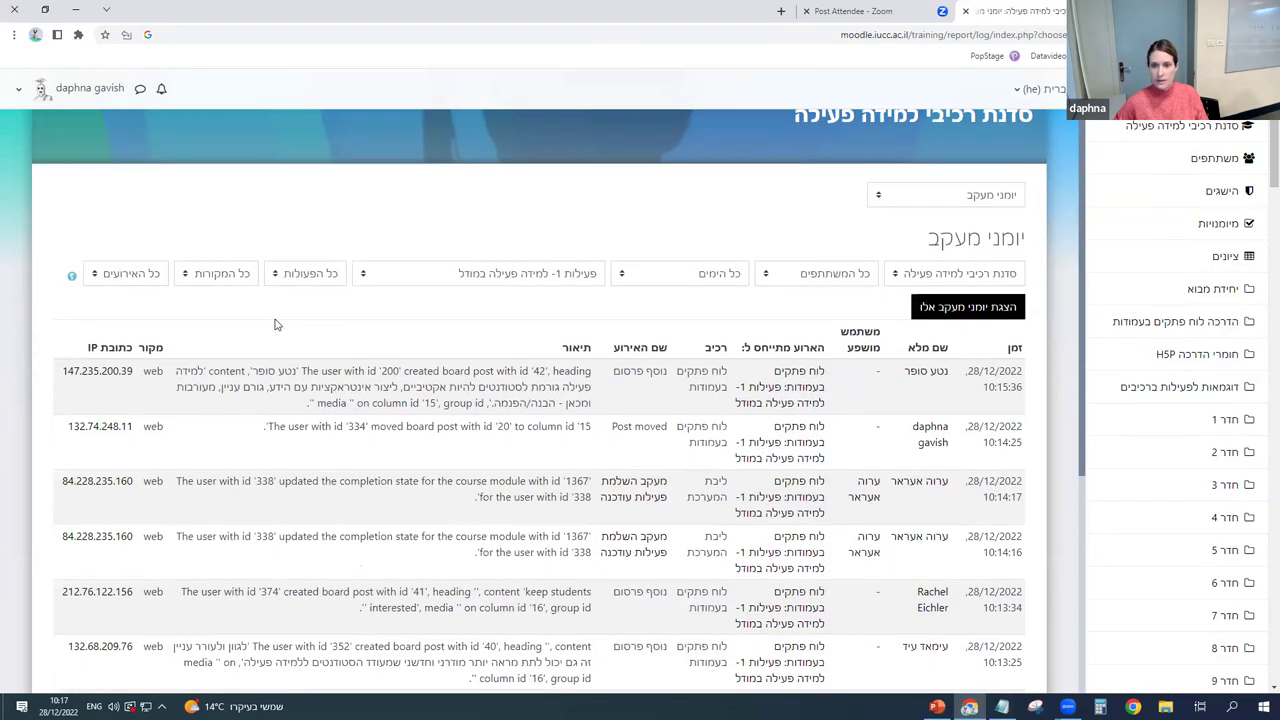
pyautogui.scroll(-1, 276, 324)
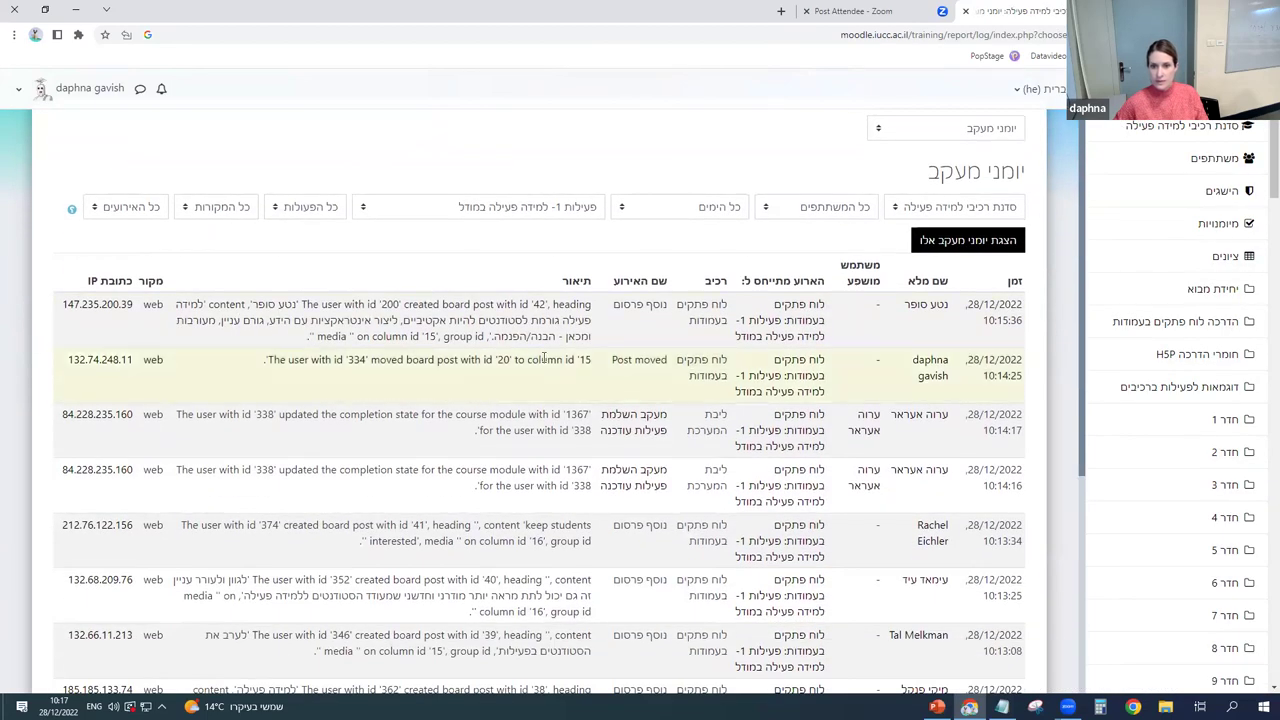
pyautogui.scroll(-1, 420, 340)
pyautogui.scroll(1, 620, 400)
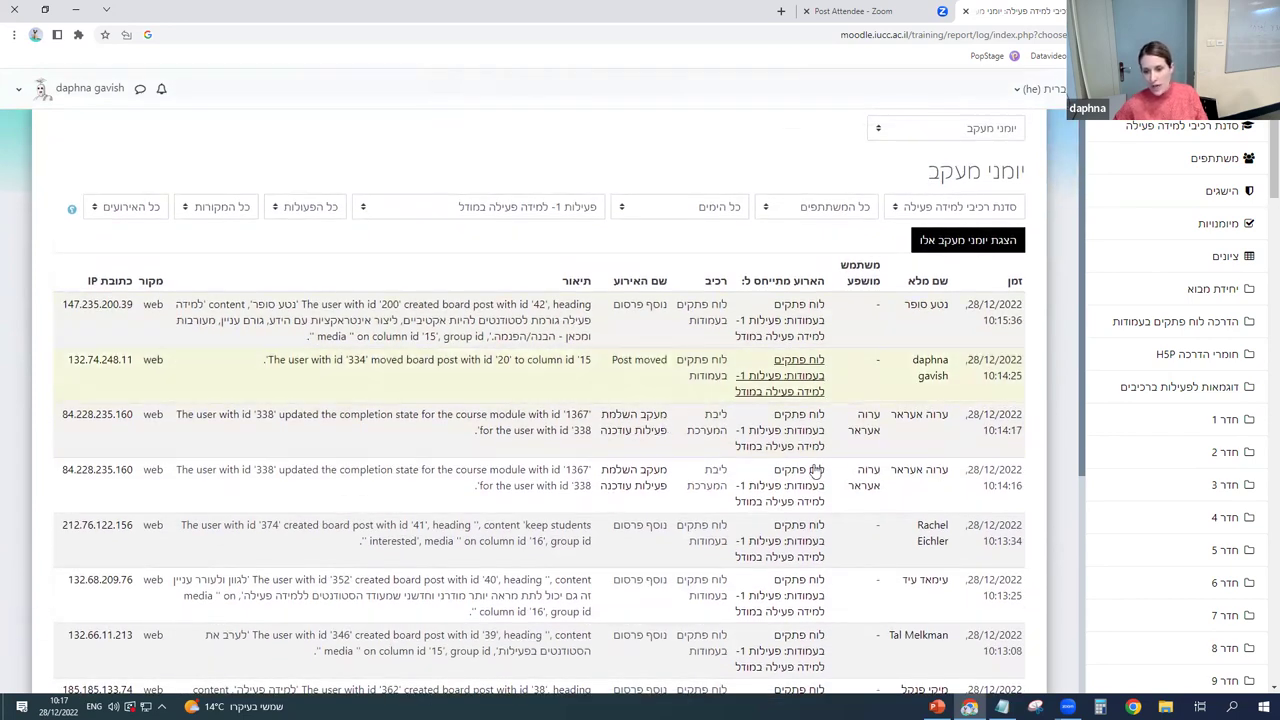
# List all לוחות פתקים בעמודות (board) activities in the course.
pyautogui.scroll(2, 760, 320)
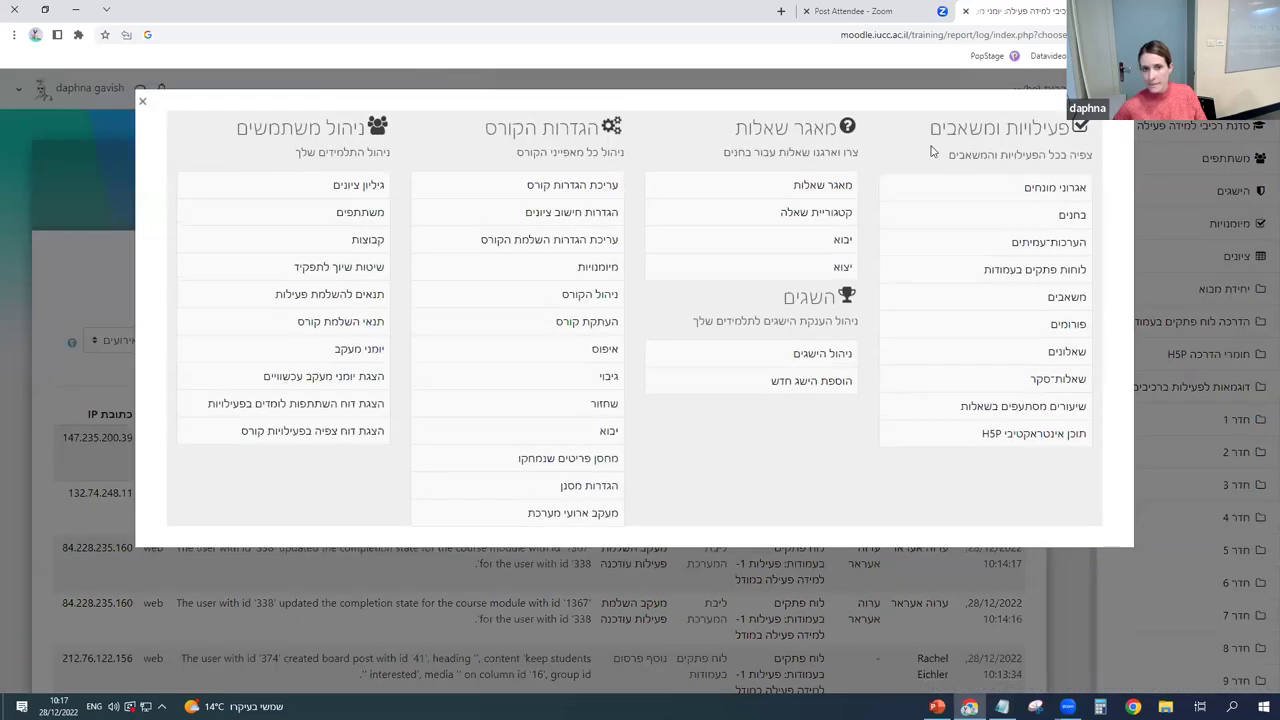
pyautogui.click(1000, 276)
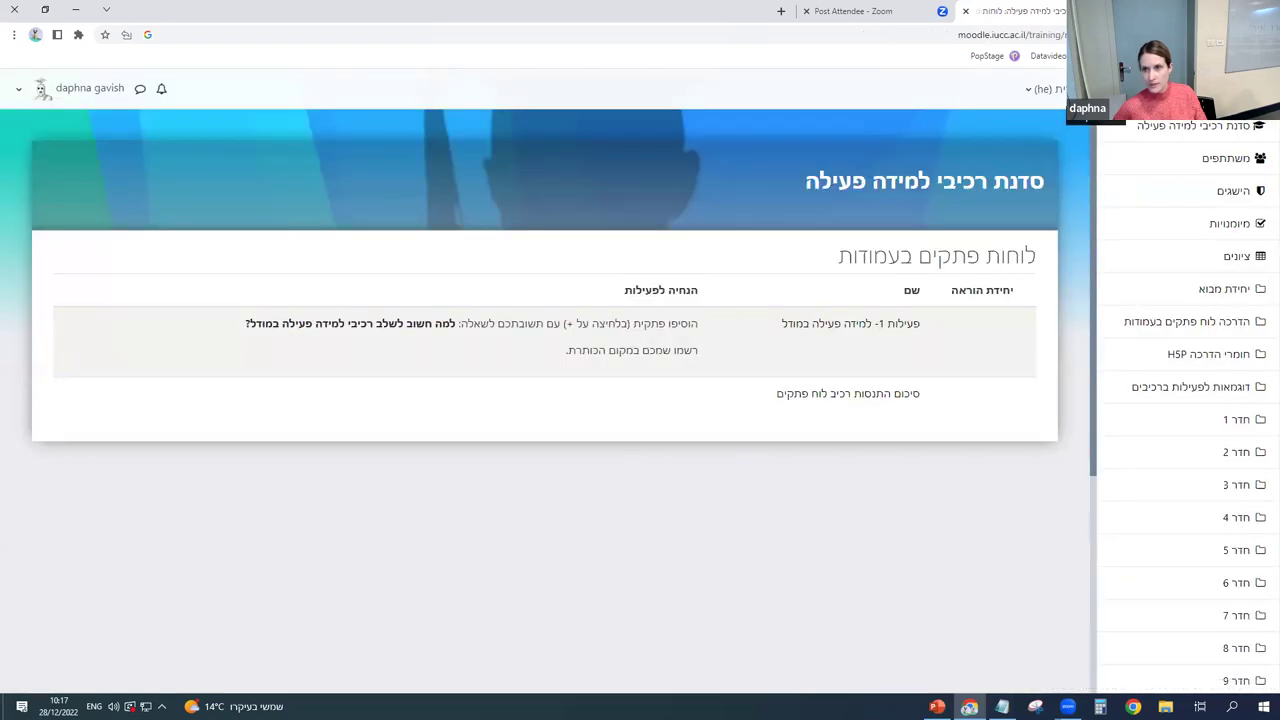
# View the מעקב השלמה (completion tracking) options in the course settings and save the settings.
pyautogui.click(1021, 119)
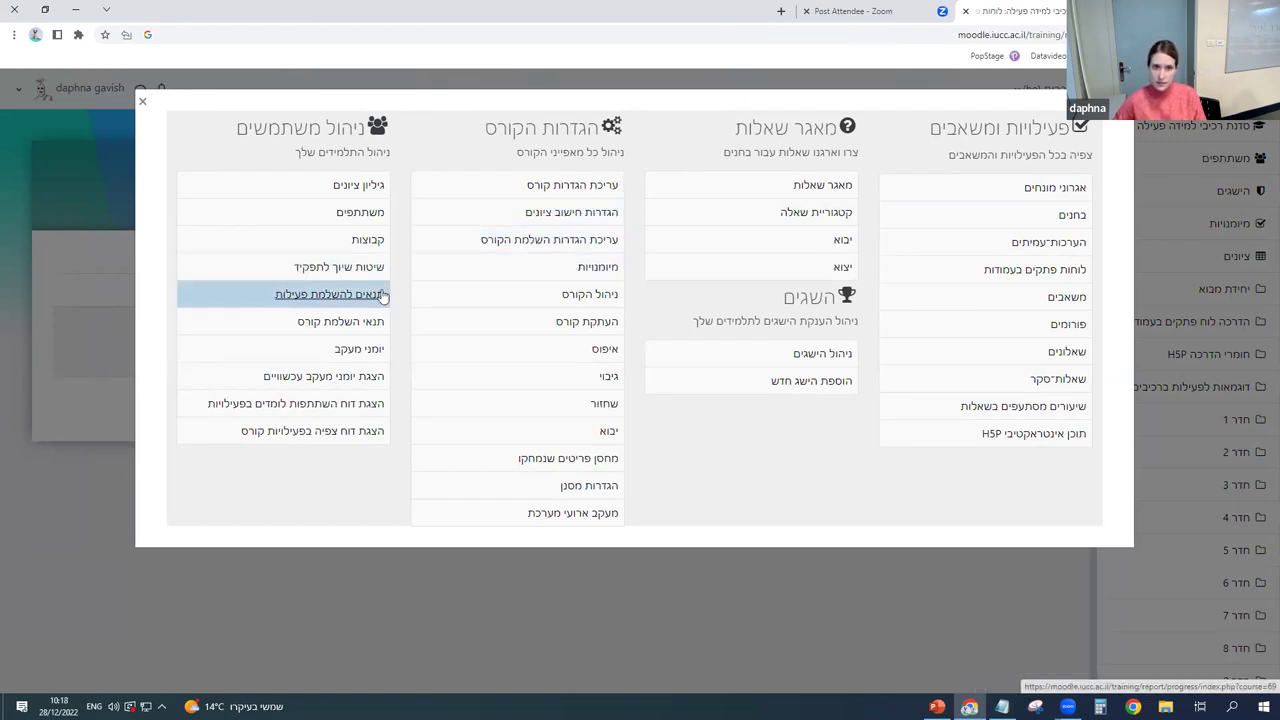
pyautogui.click(546, 190)
pyautogui.scroll(-15, 706, 300)
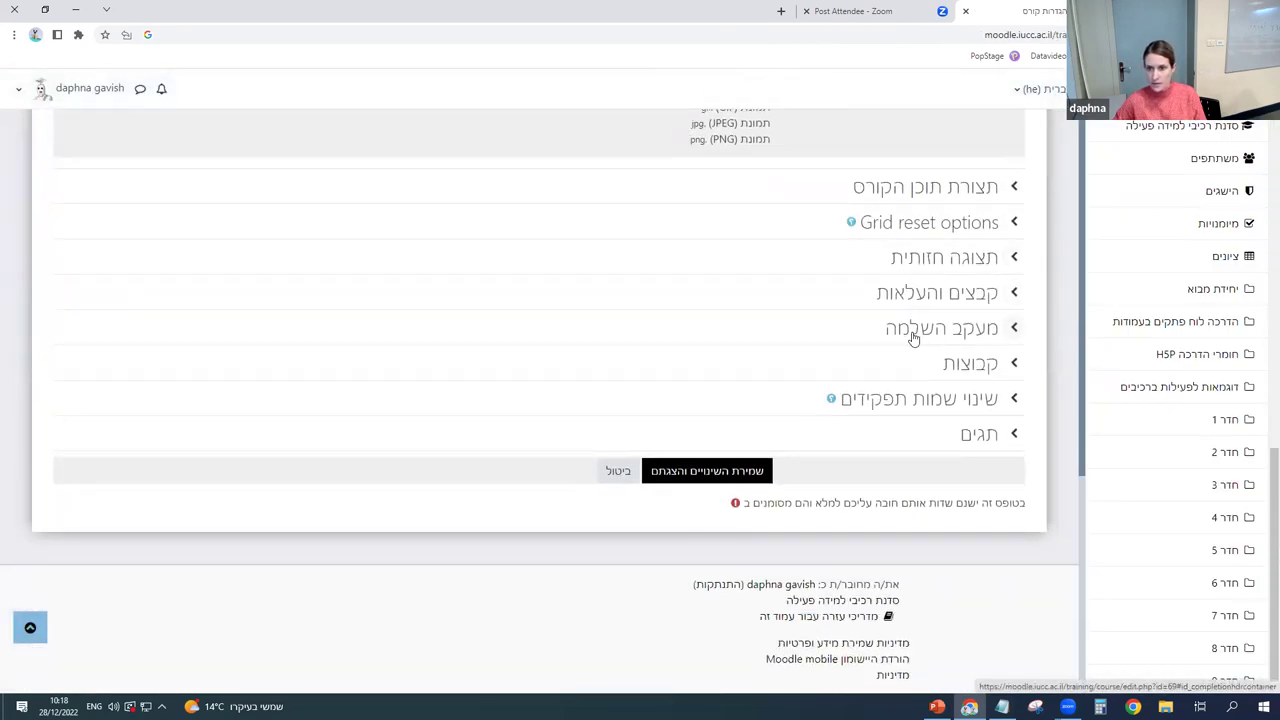
pyautogui.click(906, 331)
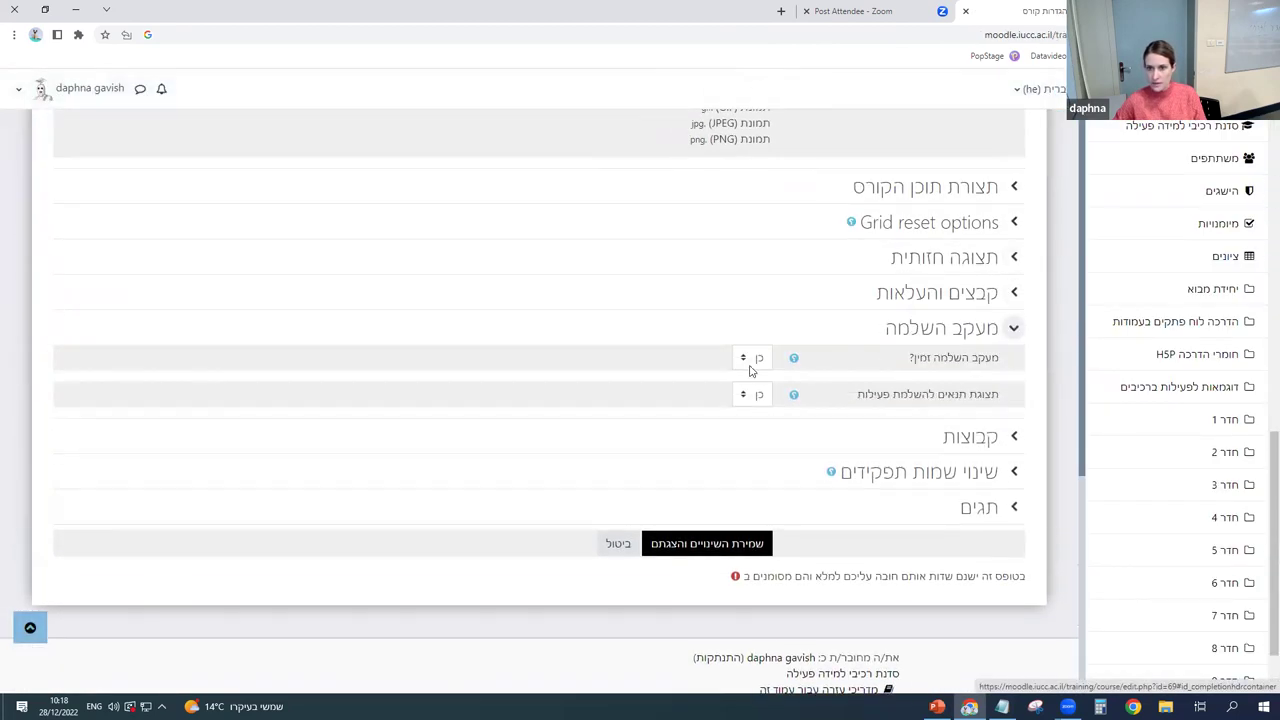
pyautogui.click(699, 546)
# Reopen the board activity פעילות 1- למידה פעילה במודל.
pyautogui.click(841, 399)
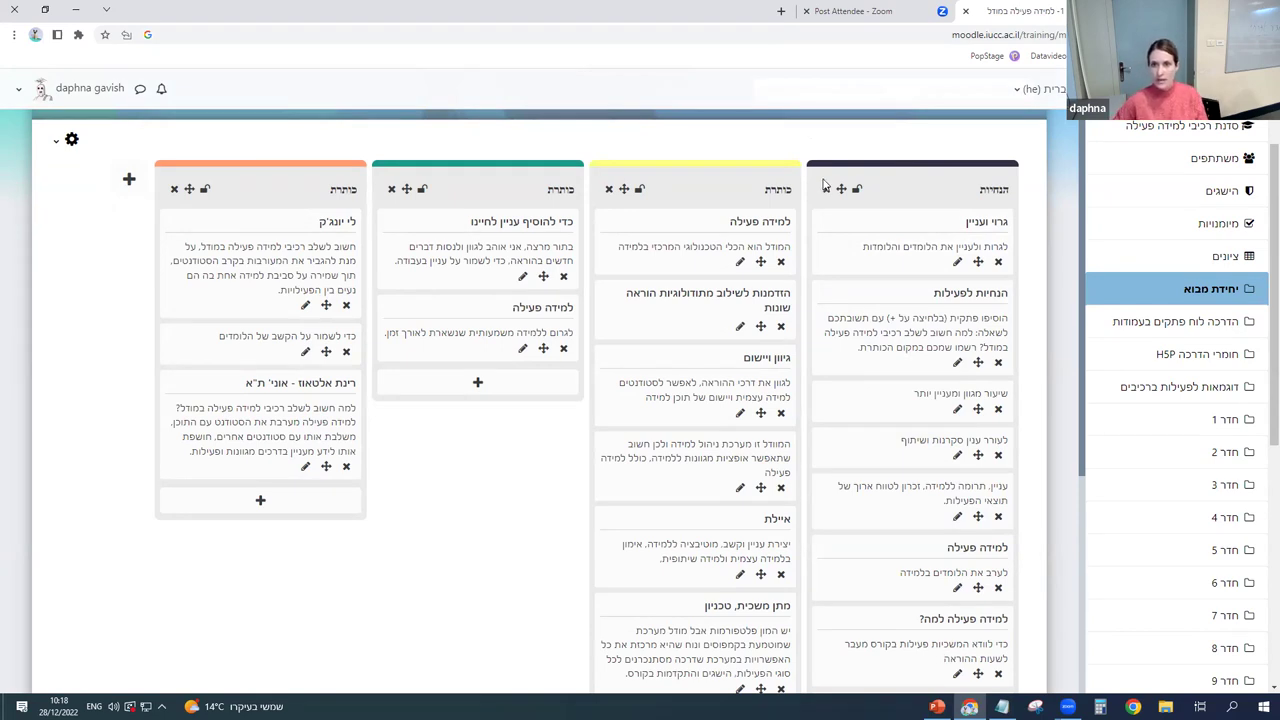
pyautogui.scroll(-1, 591, 291)
pyautogui.scroll(1, 745, 302)
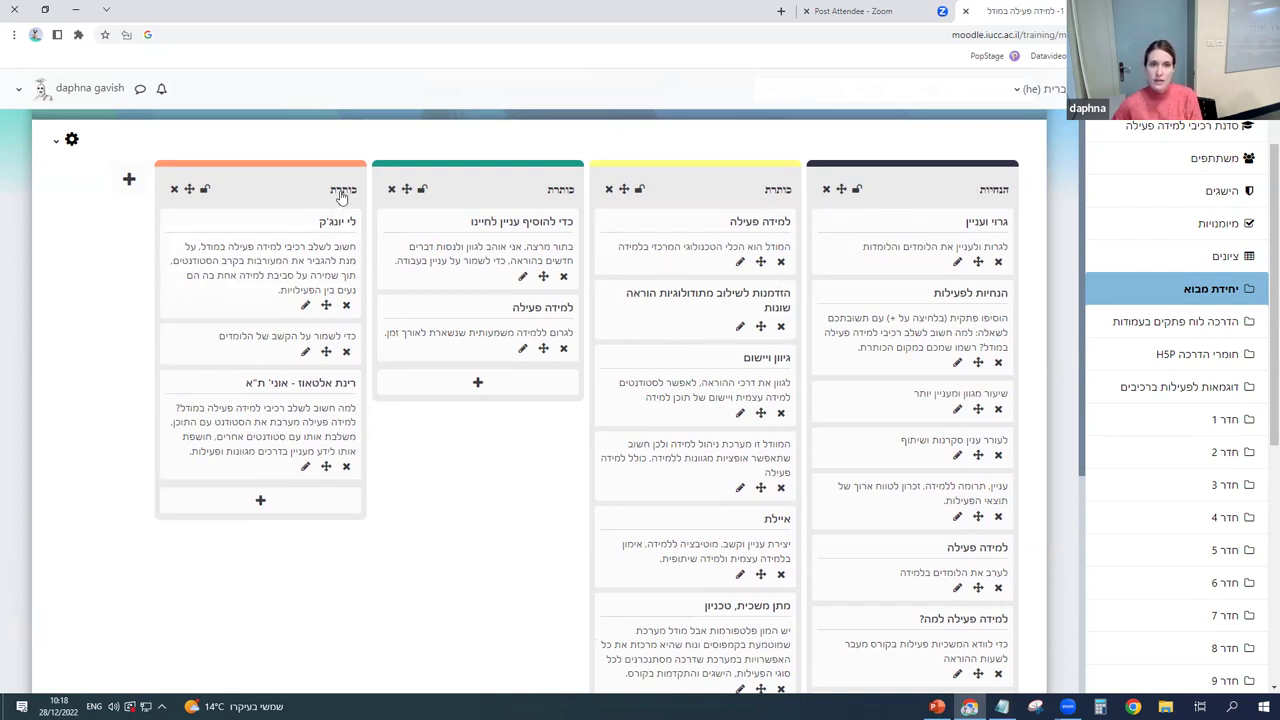
# Rename the הנחיות column as "יצירת עניין וגירוי".
pyautogui.click(993, 192)
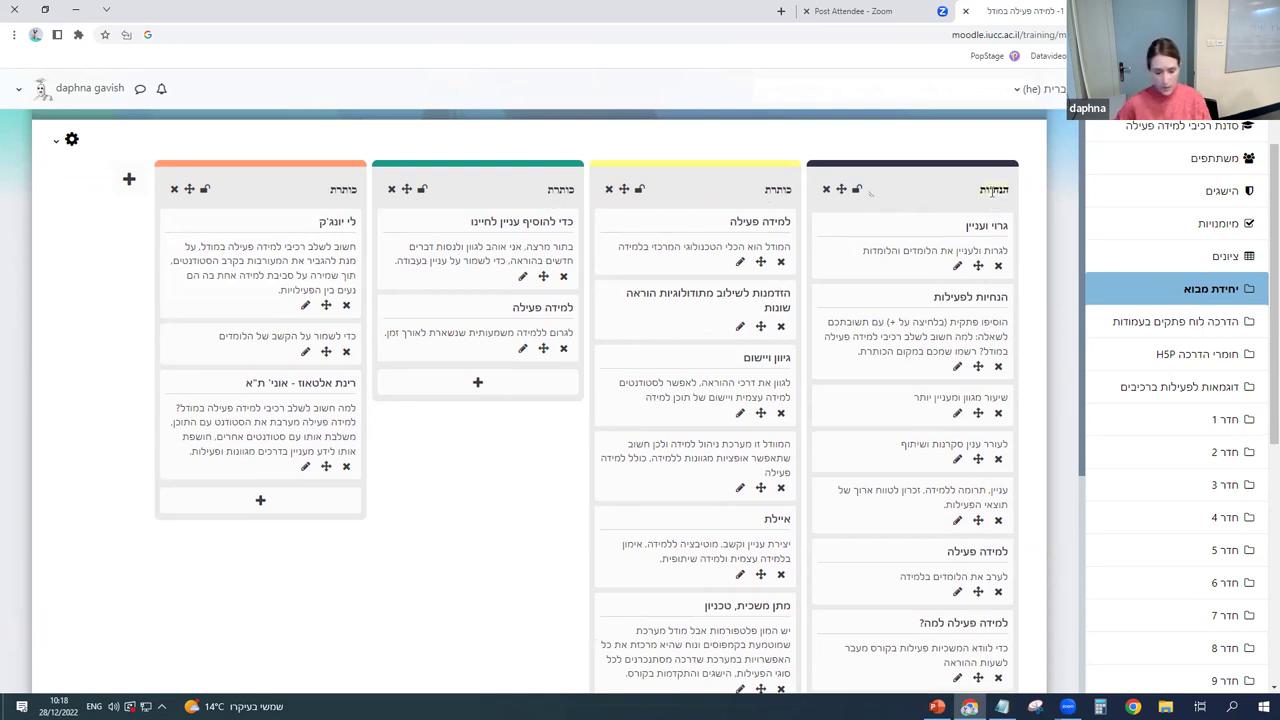
pyautogui.write('dh')
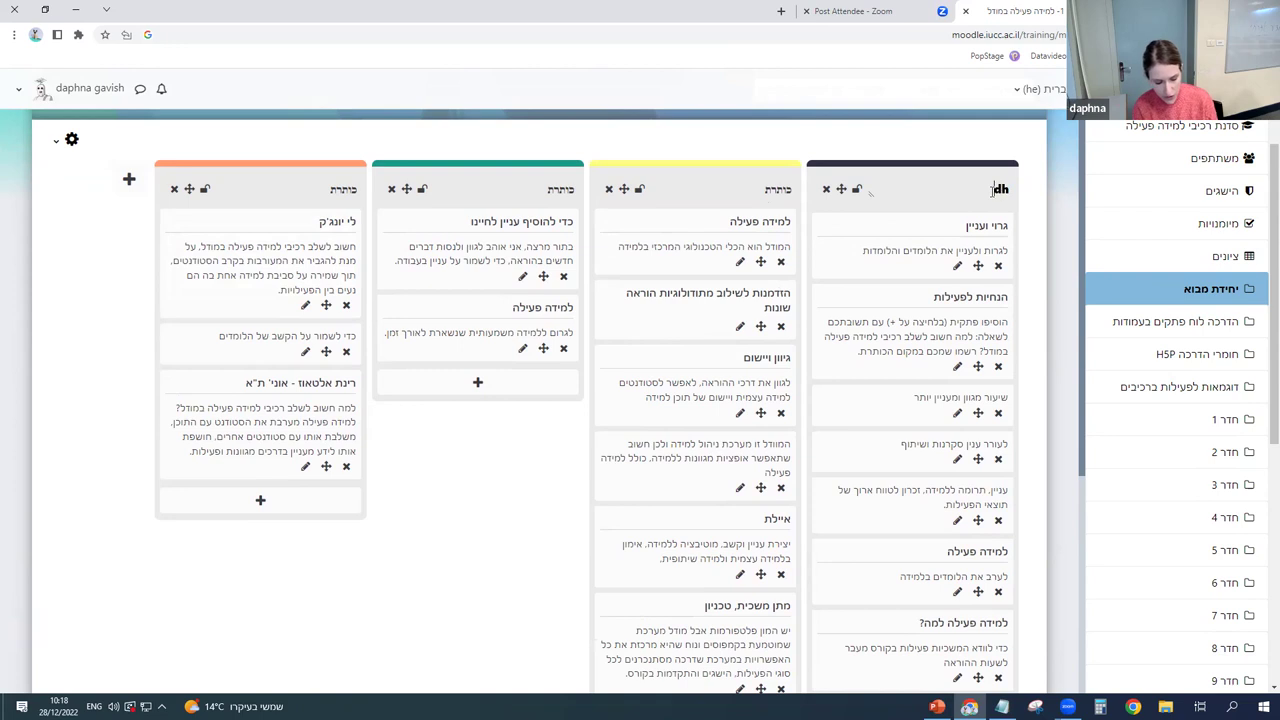
pyautogui.write('njhr')
pyautogui.press('BackSpace')
pyautogui.press('BackSpace')
pyautogui.press('BackSpace')
pyautogui.press('BackSpace')
pyautogui.press('BackSpace')
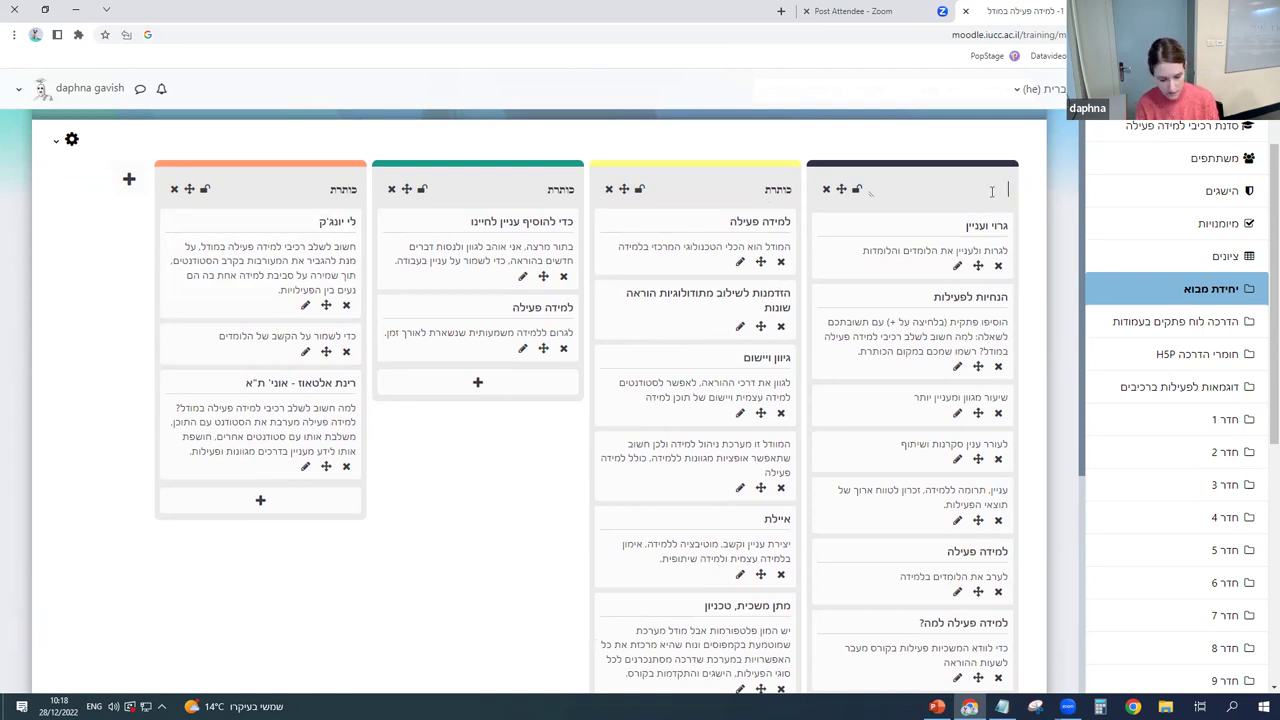
pyautogui.hotkey('alt', 'shift')
pyautogui.write('ה')
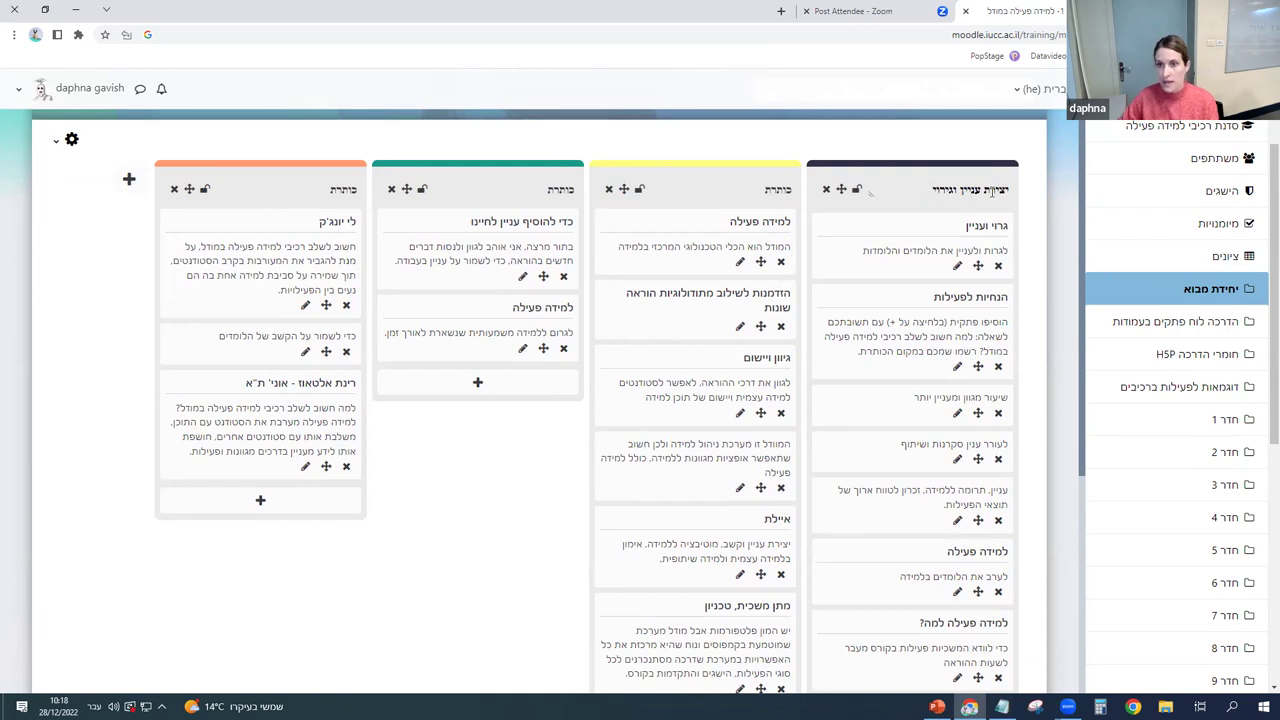
pyautogui.press('Return')
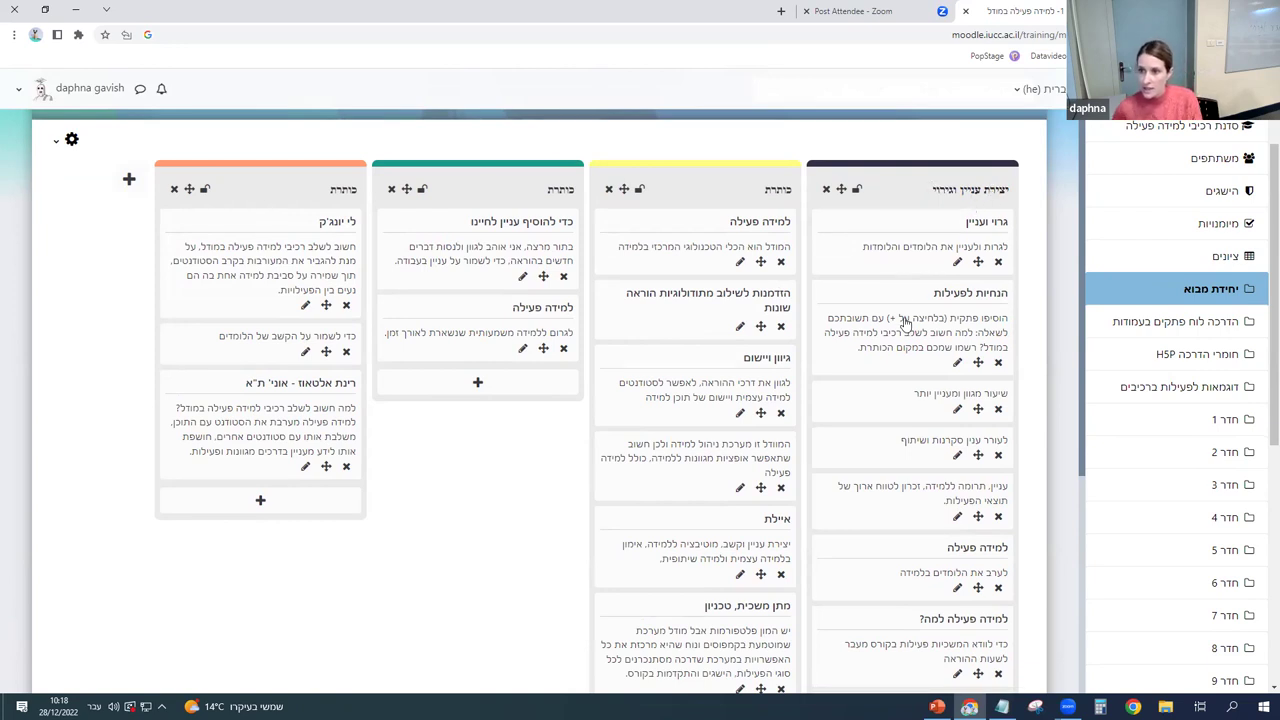
# Rename the yellow column as "מודל הוא משאב קיים".
pyautogui.click(782, 197)
pyautogui.write('מודל הוא משאב קיים')
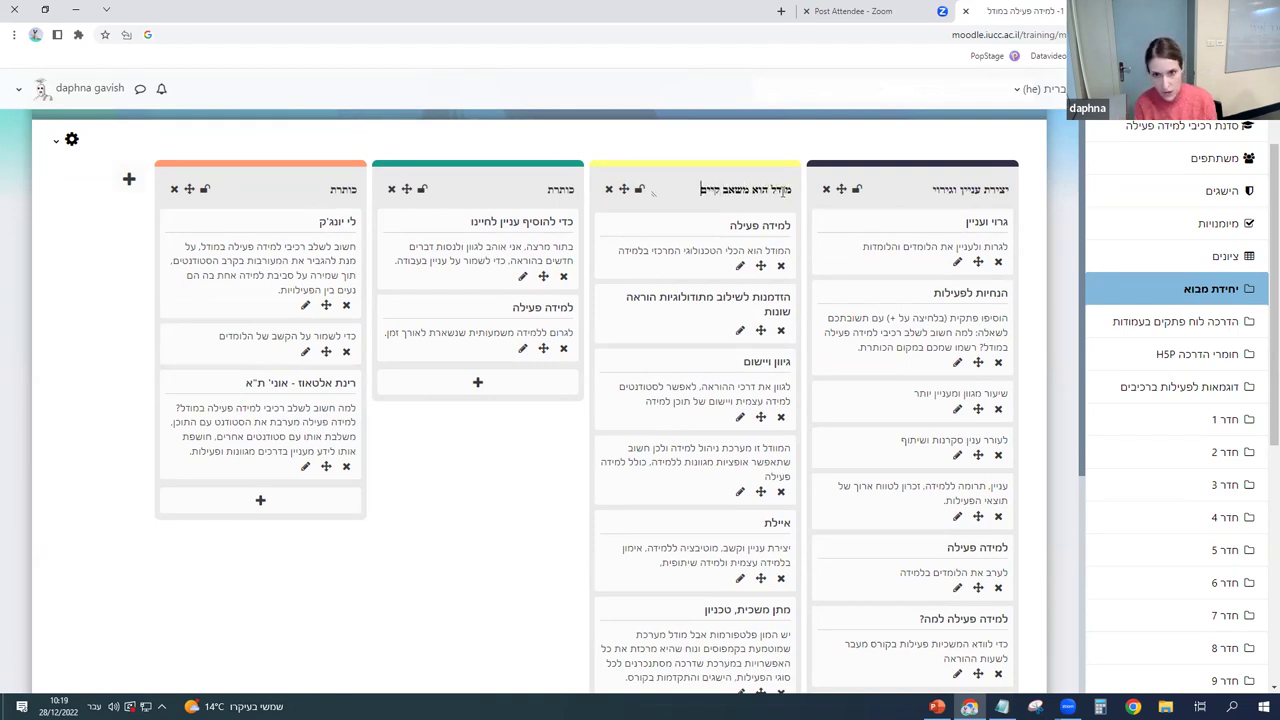
pyautogui.press('Return')
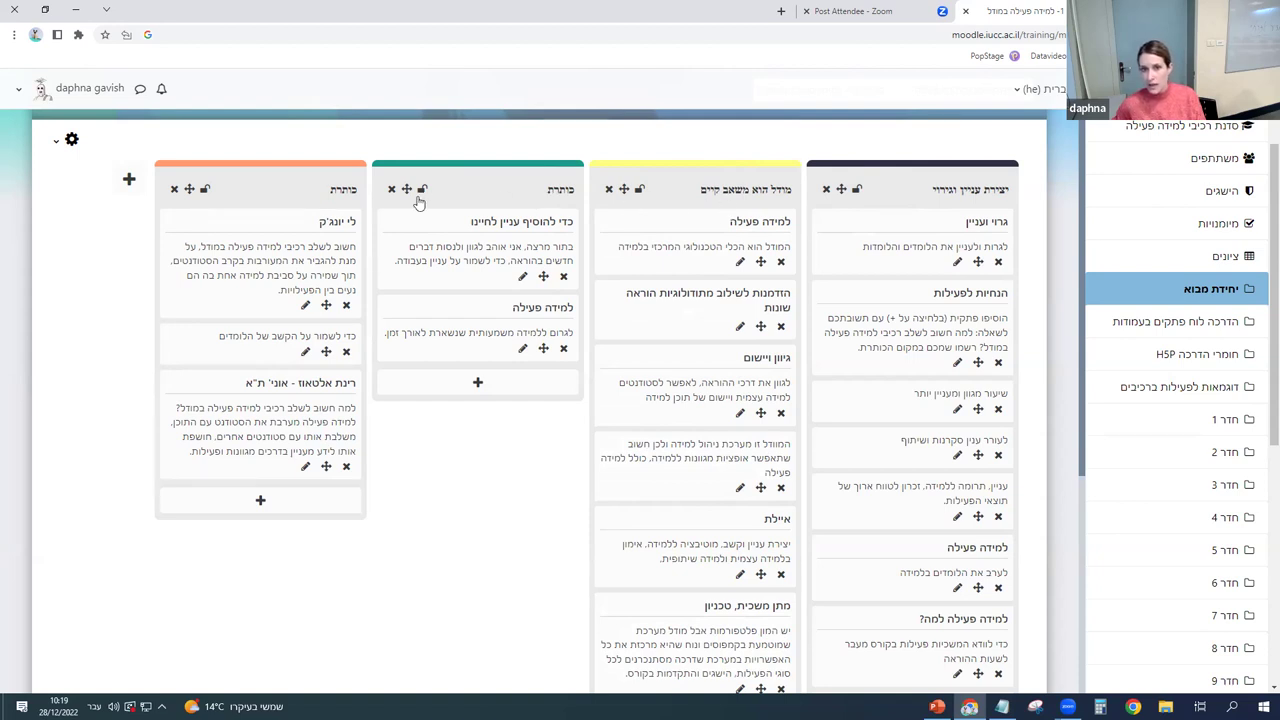
# Move the notes "למידה פעילה" and "הזדמנות לשילוב מתודולוגיות הוראה שונות" from the yellow column to the יצירת עניין וגירוי column.
pyautogui.scroll(2, 566, 303)
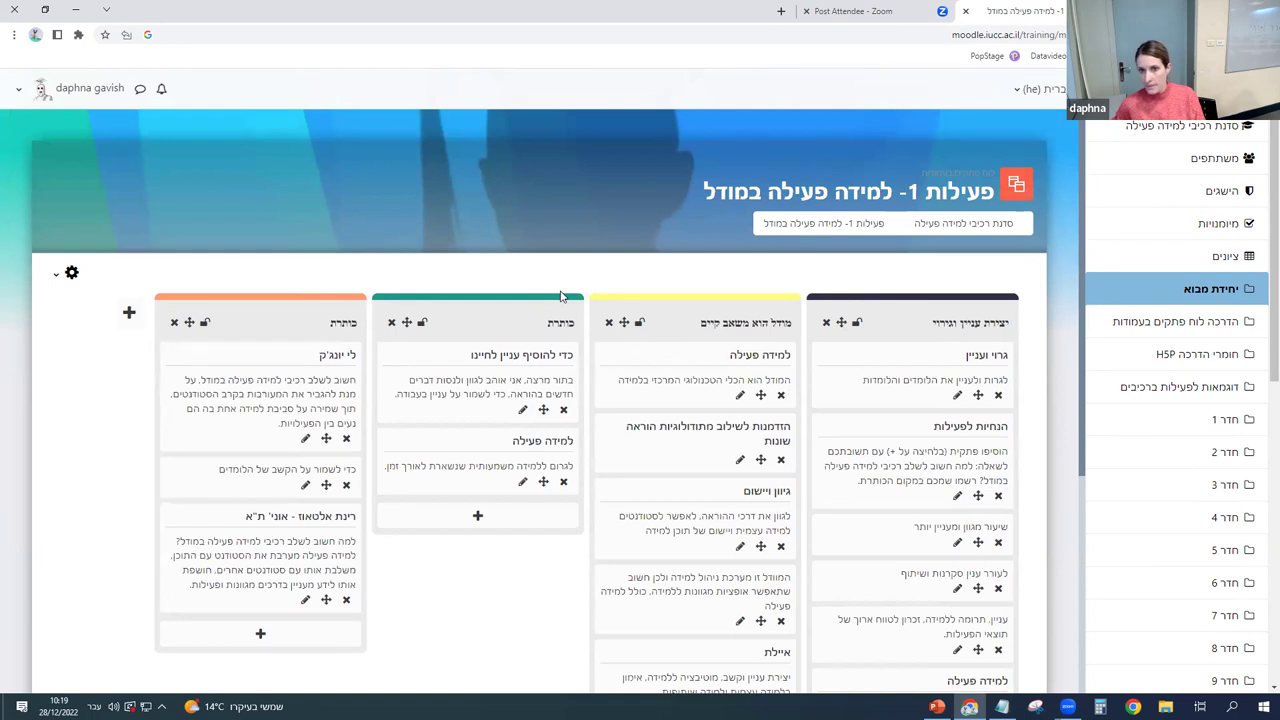
pyautogui.scroll(-1, 561, 297)
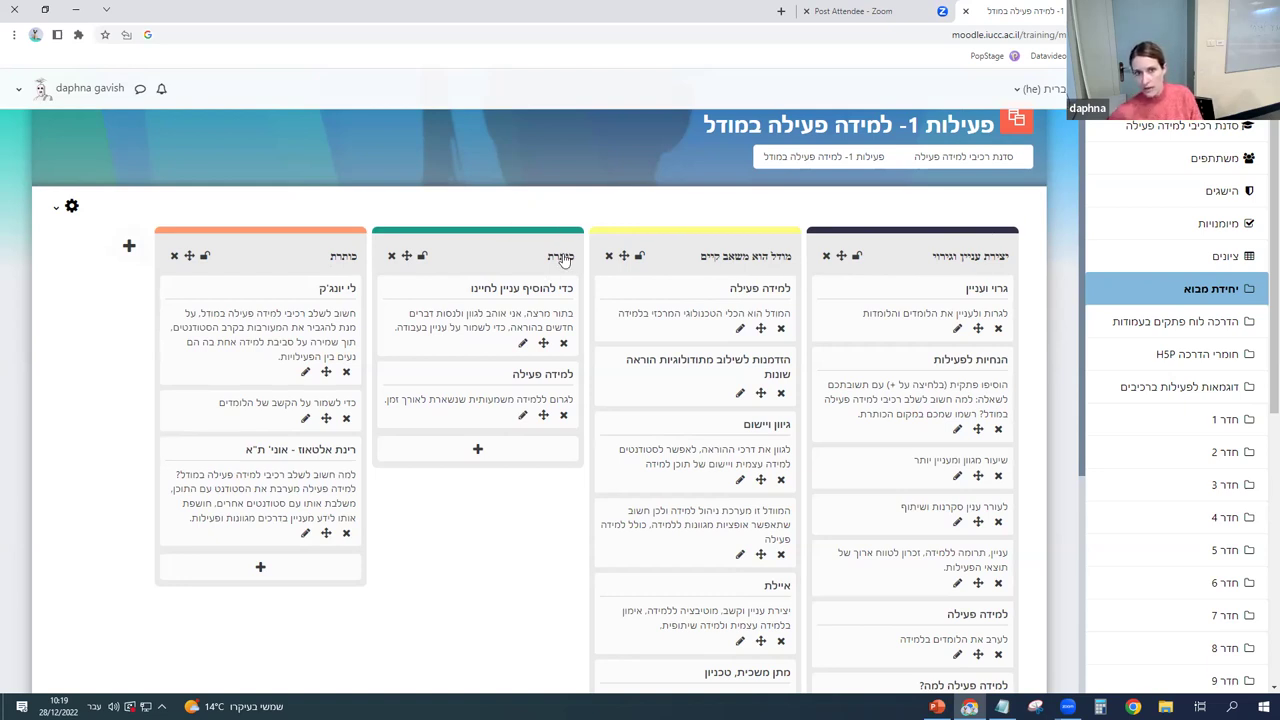
pyautogui.click(760, 330)
pyautogui.click(996, 250)
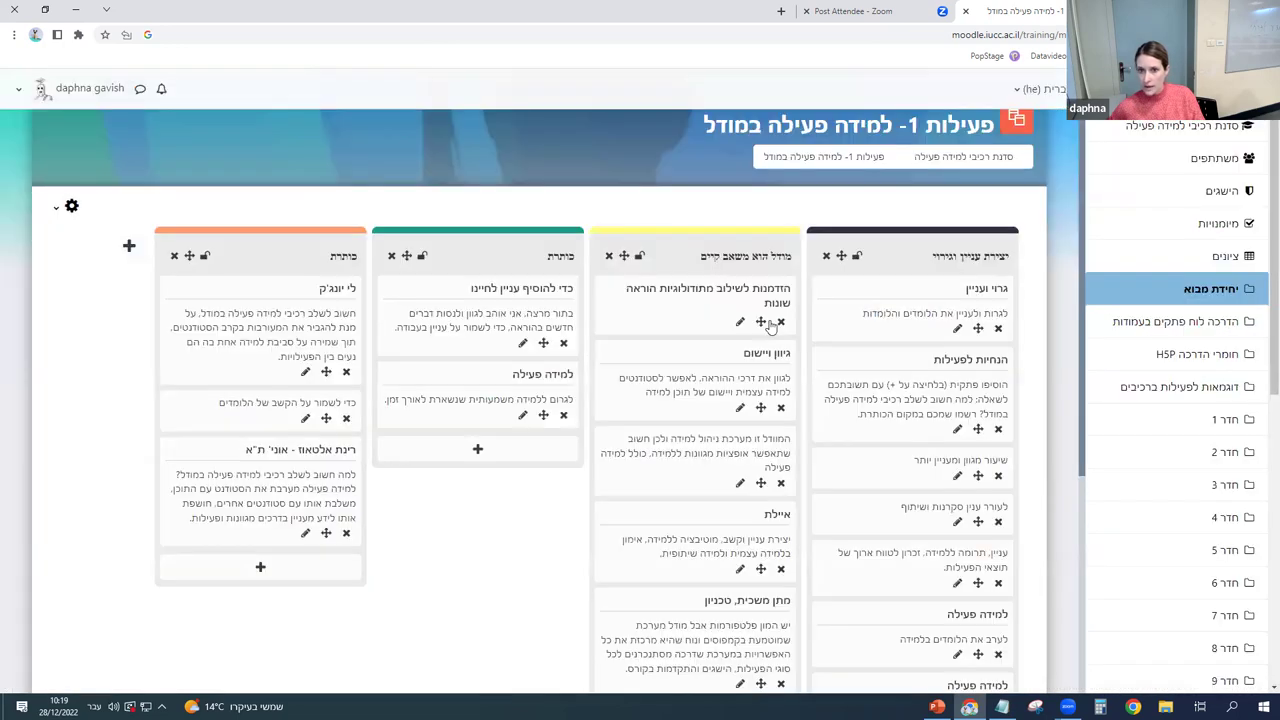
pyautogui.click(764, 325)
pyautogui.click(1048, 235)
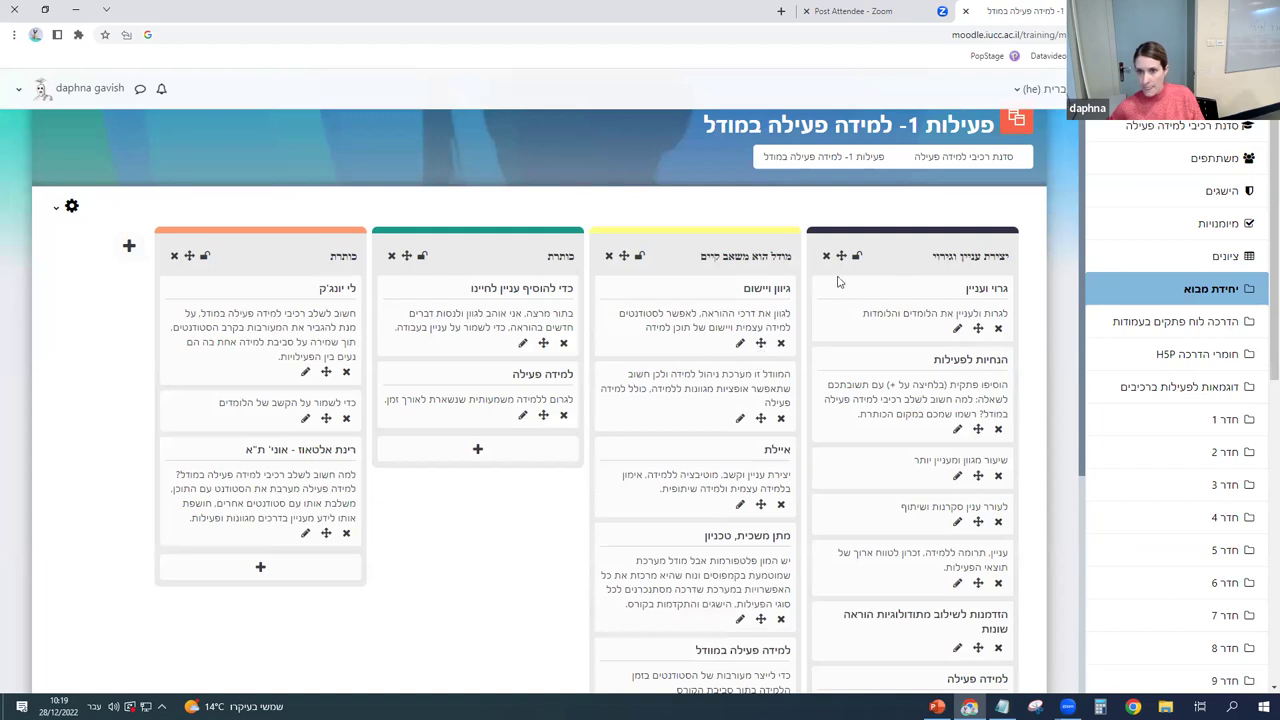
# View the new-note form of the מודל הוא משאב קיים column and close it without publishing a note.
pyautogui.scroll(-1, 855, 288)
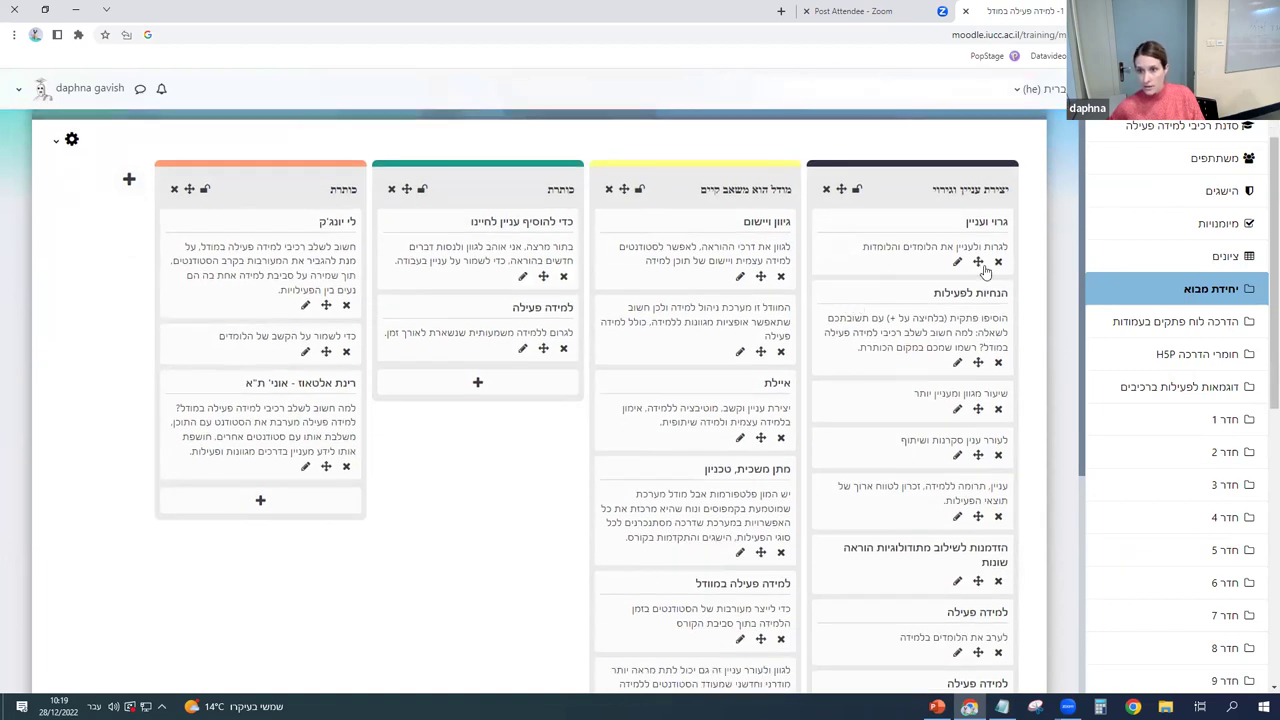
pyautogui.scroll(-2, 897, 405)
pyautogui.scroll(-3, 897, 405)
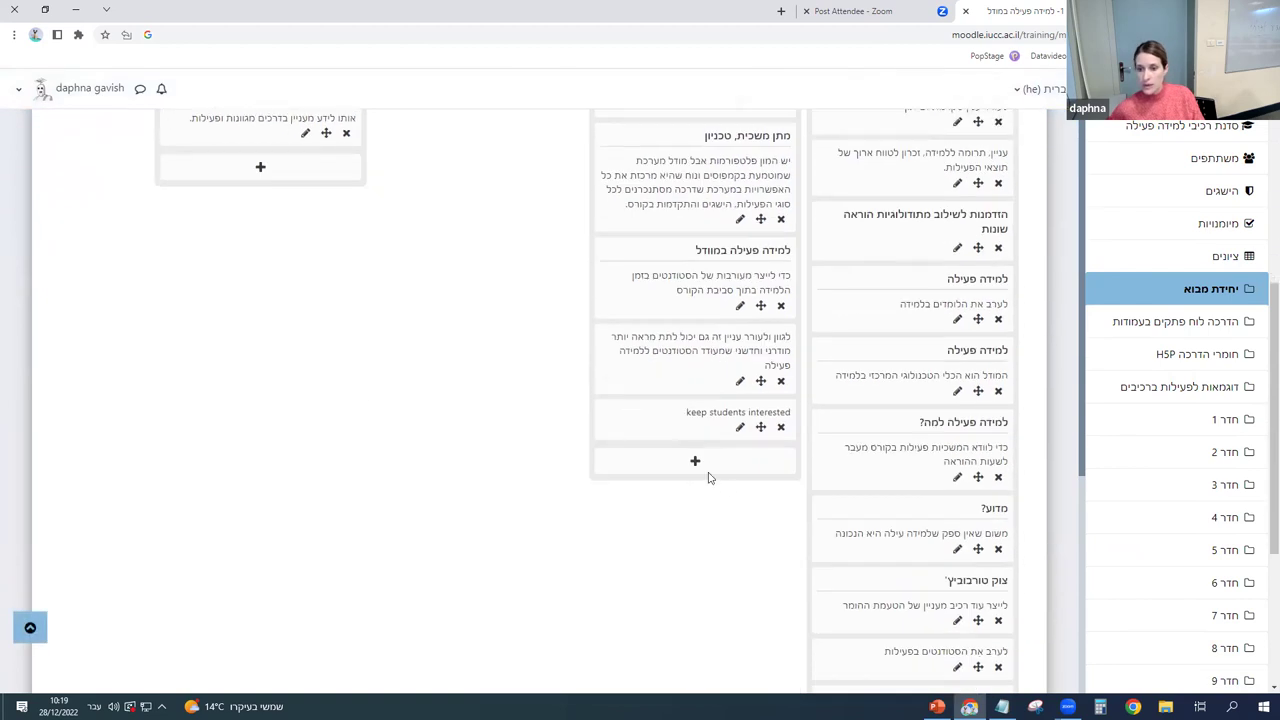
pyautogui.click(695, 464)
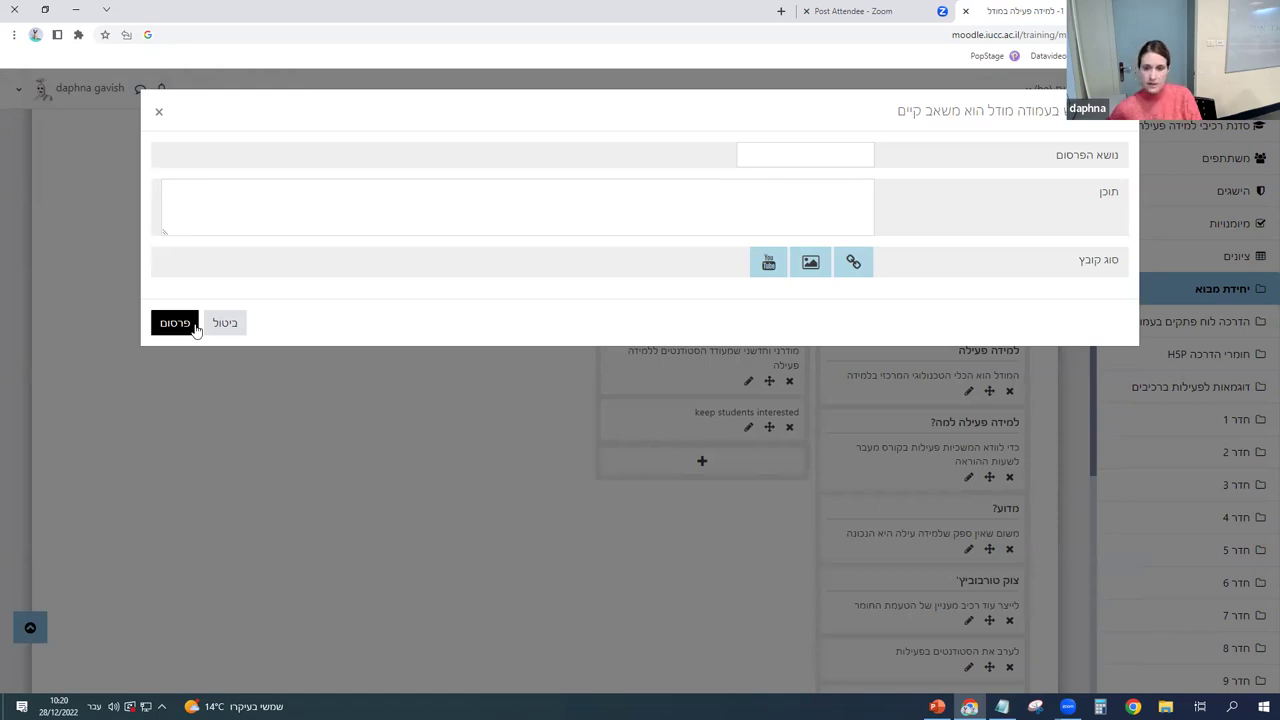
pyautogui.click(157, 114)
pyautogui.scroll(5, 454, 617)
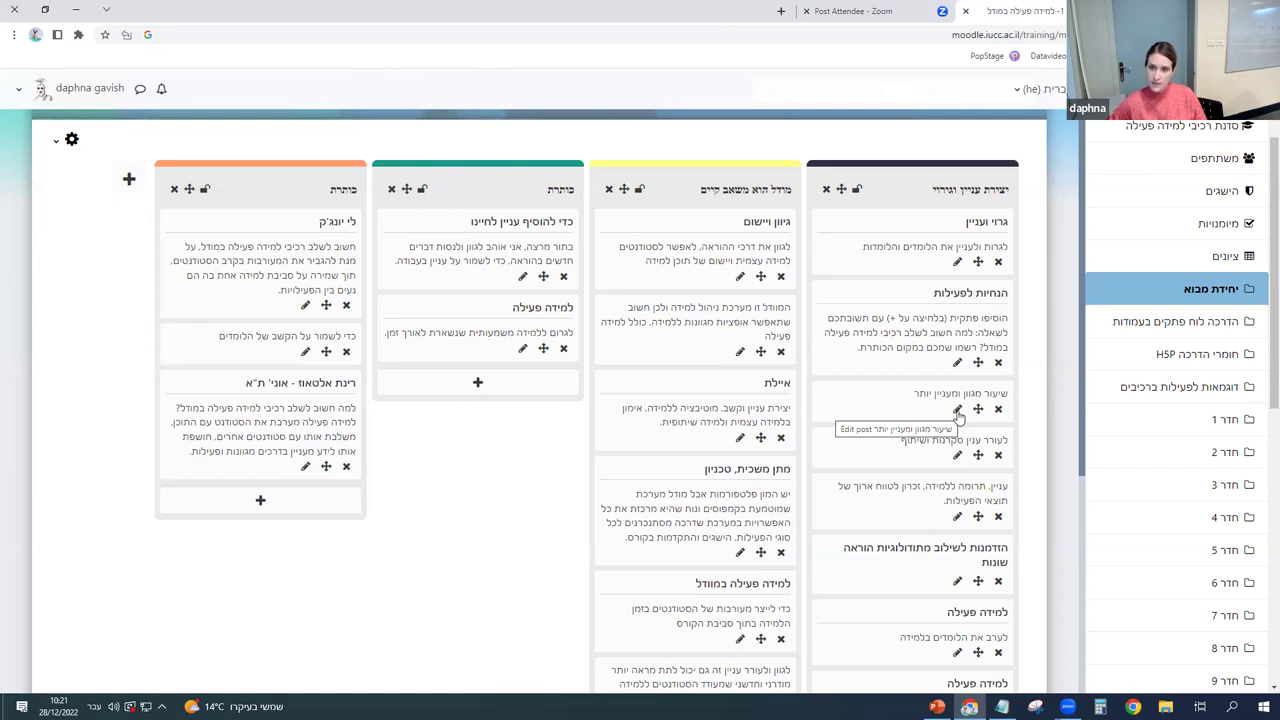
# Open the board activity's settings and review the options in the ניהול לוח פתקים section.
pyautogui.click(70, 140)
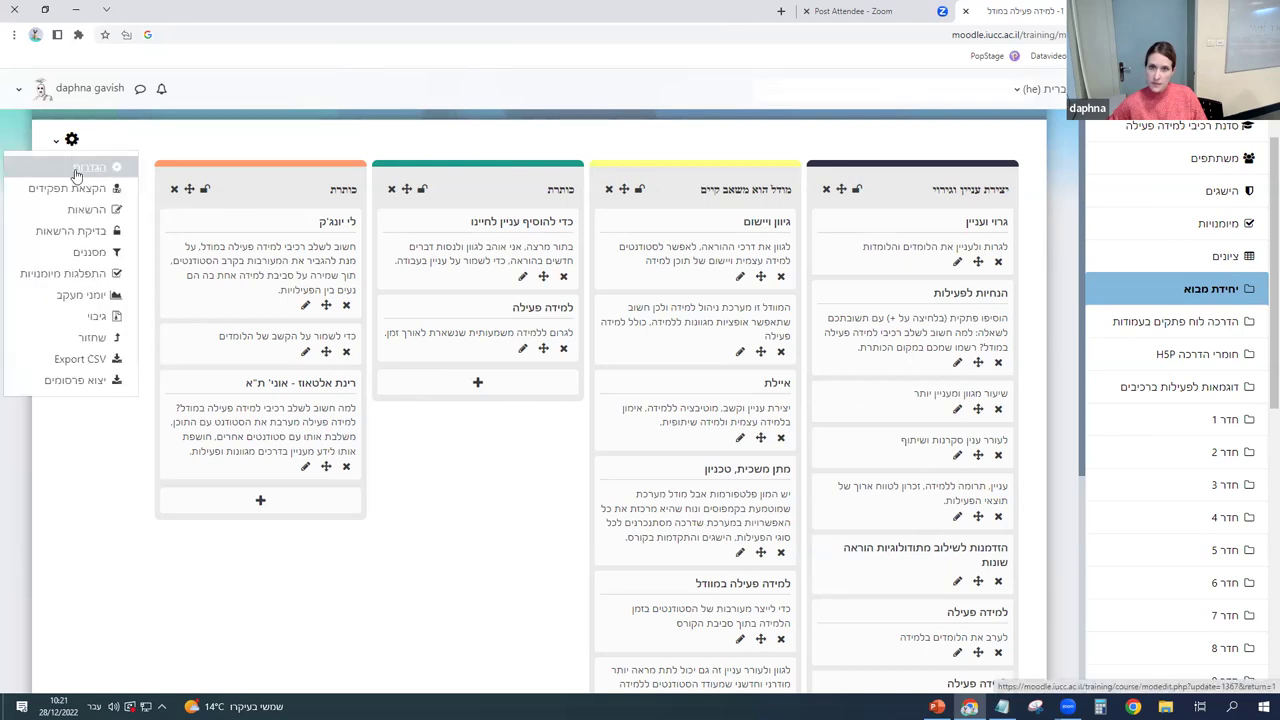
pyautogui.click(76, 170)
pyautogui.scroll(-5, 789, 420)
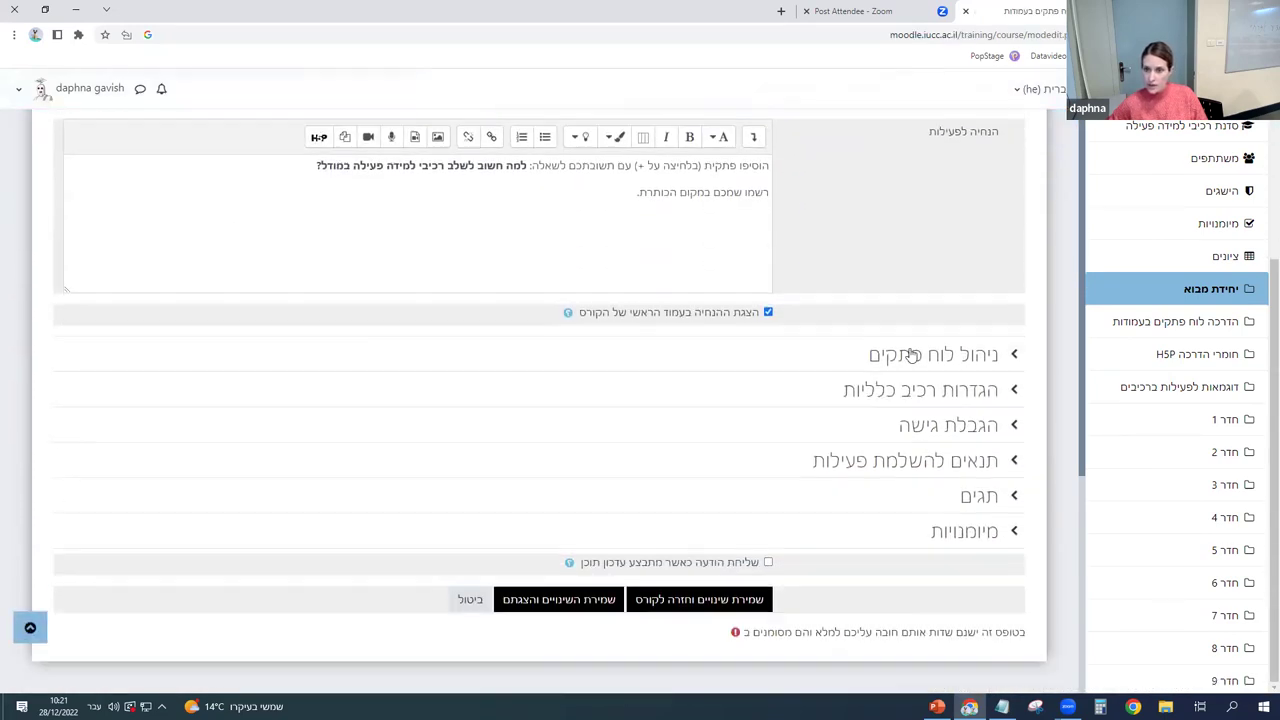
pyautogui.click(910, 355)
pyautogui.scroll(-3, 934, 449)
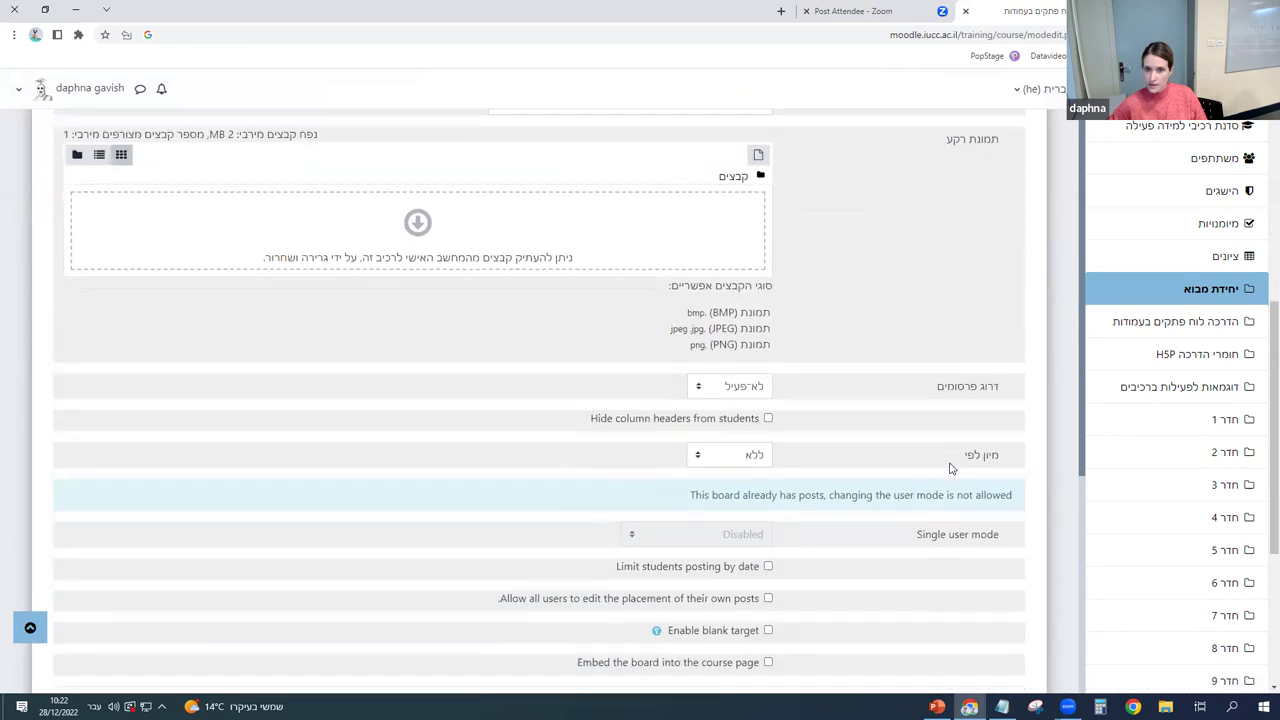
pyautogui.scroll(-2, 950, 468)
pyautogui.scroll(-2, 950, 468)
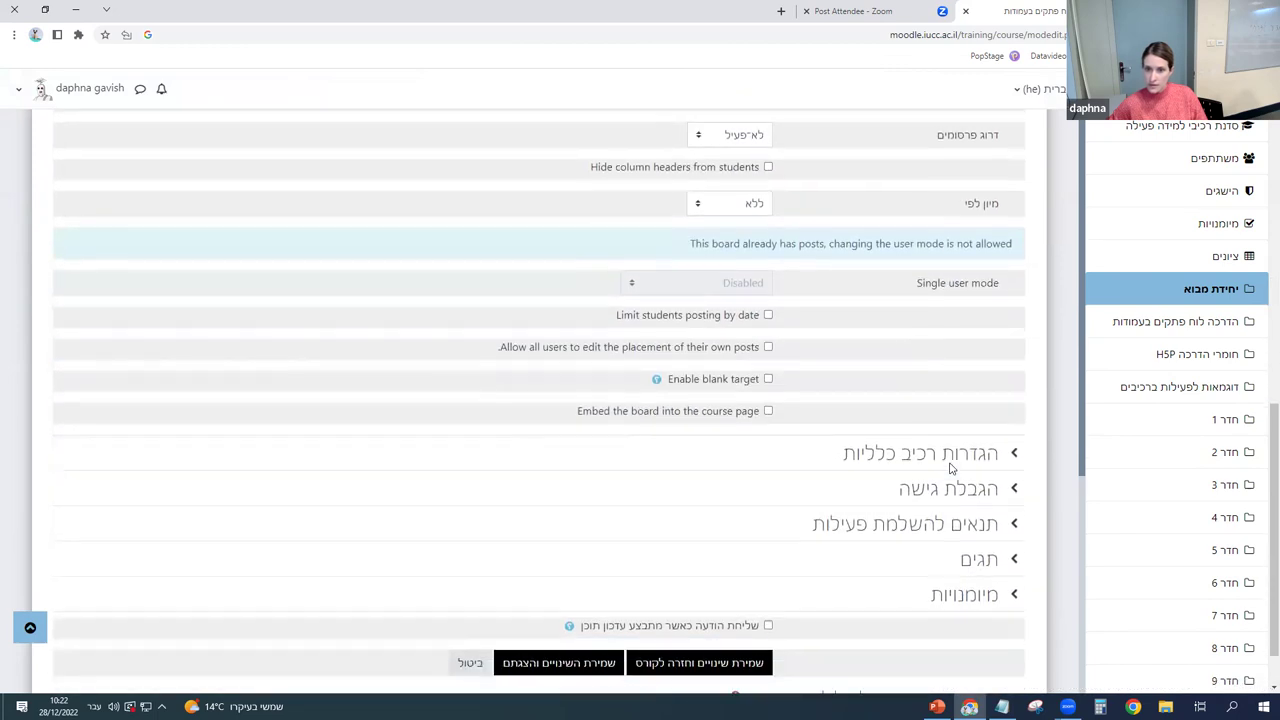
# Review the board's הגדרות רכיב כלליות section and leave the settings without saving.
pyautogui.click(950, 466)
pyautogui.scroll(-2, 950, 468)
pyautogui.scroll(-3, 950, 470)
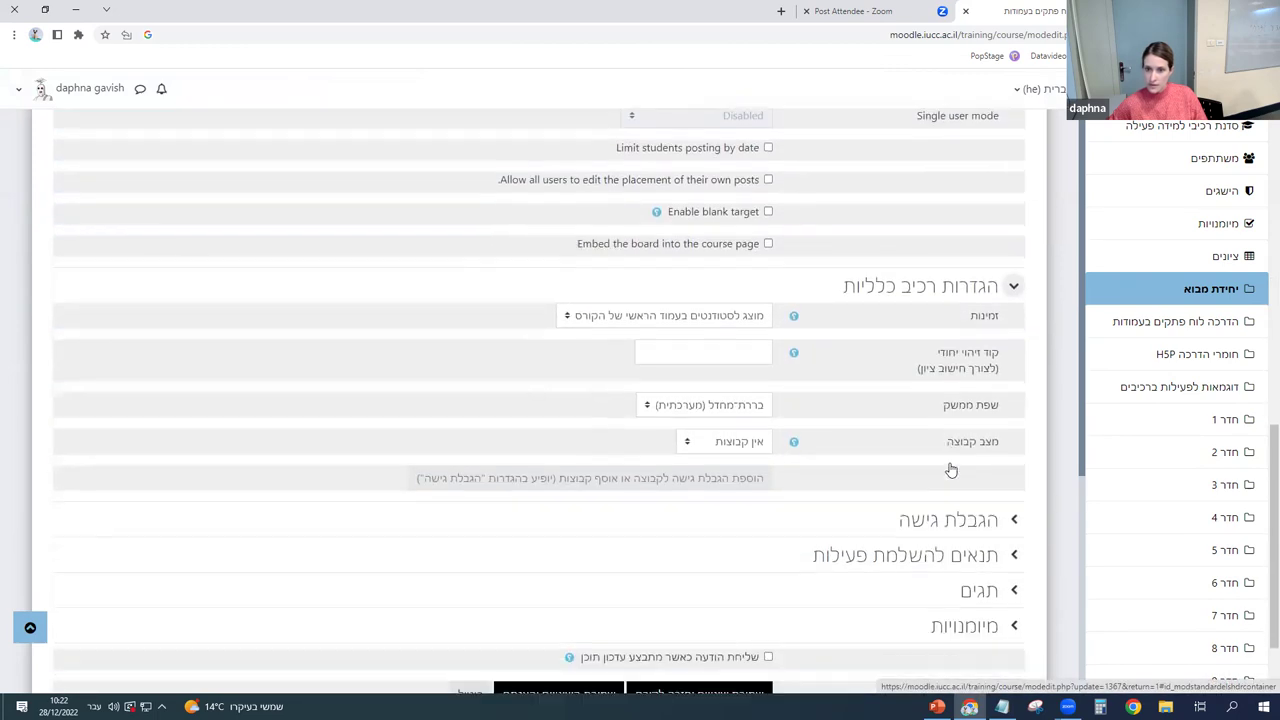
pyautogui.click(469, 600)
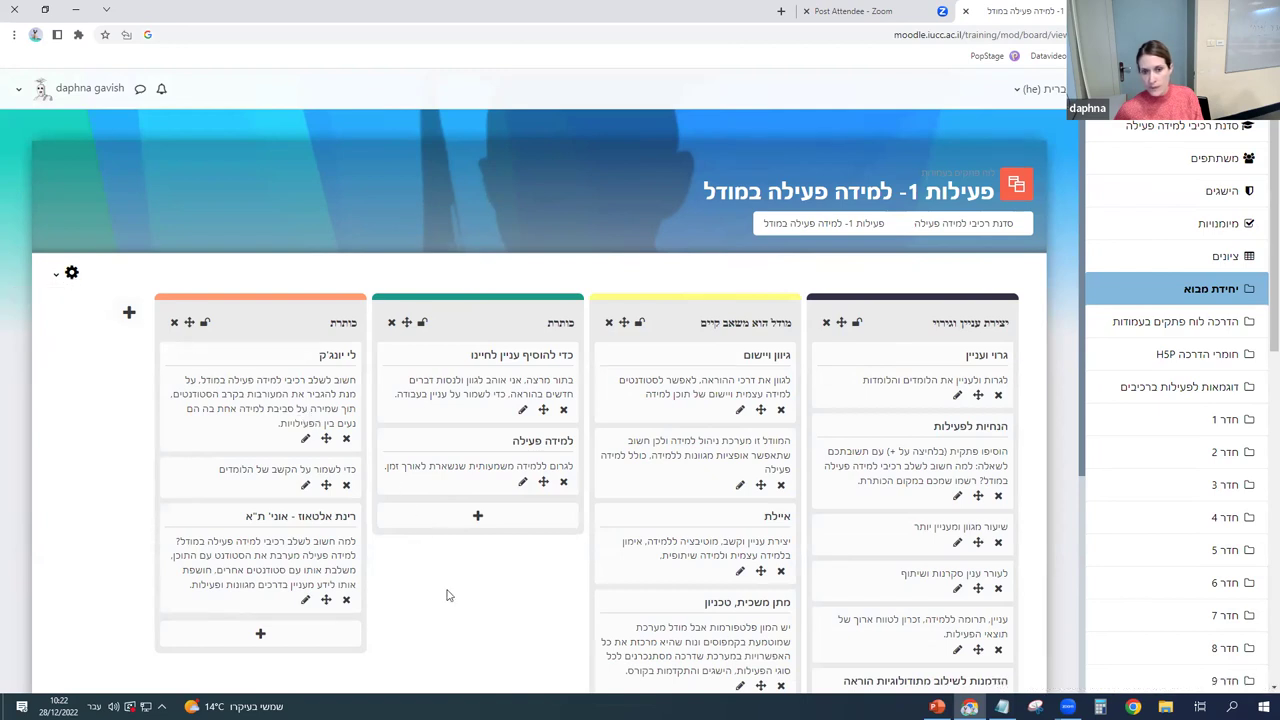
pyautogui.scroll(-2, 447, 595)
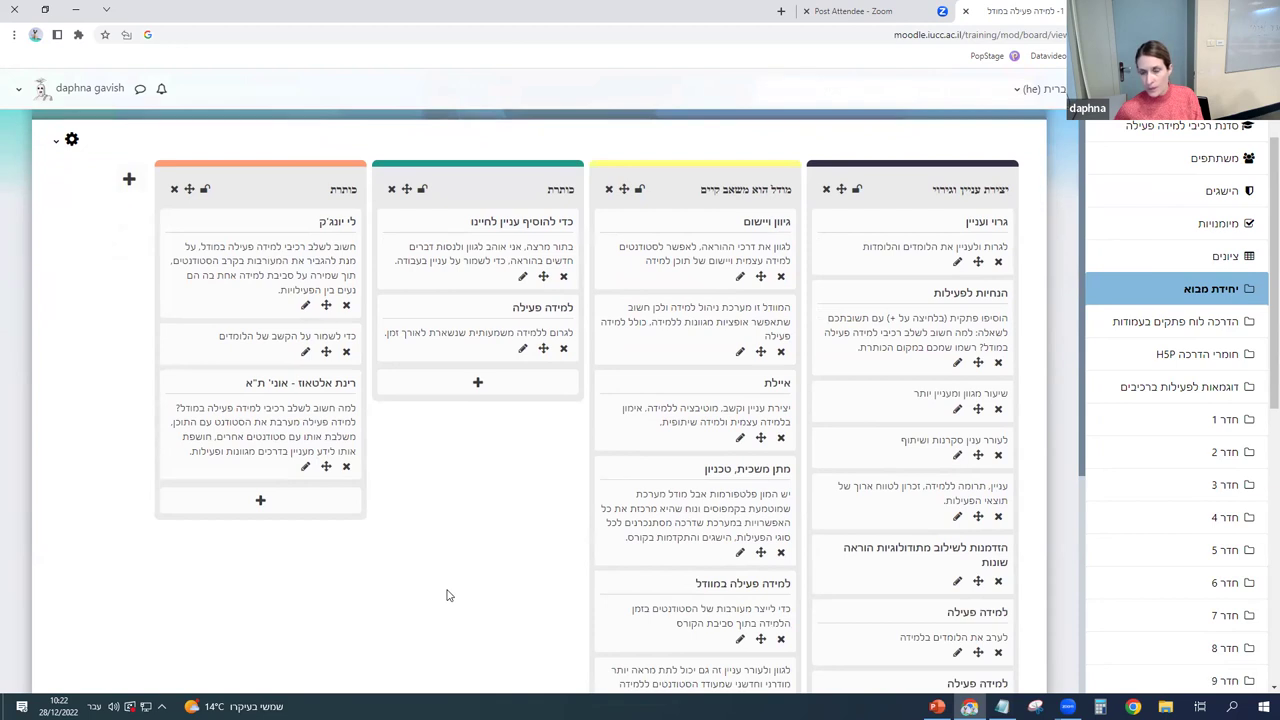
pyautogui.scroll(1, 447, 595)
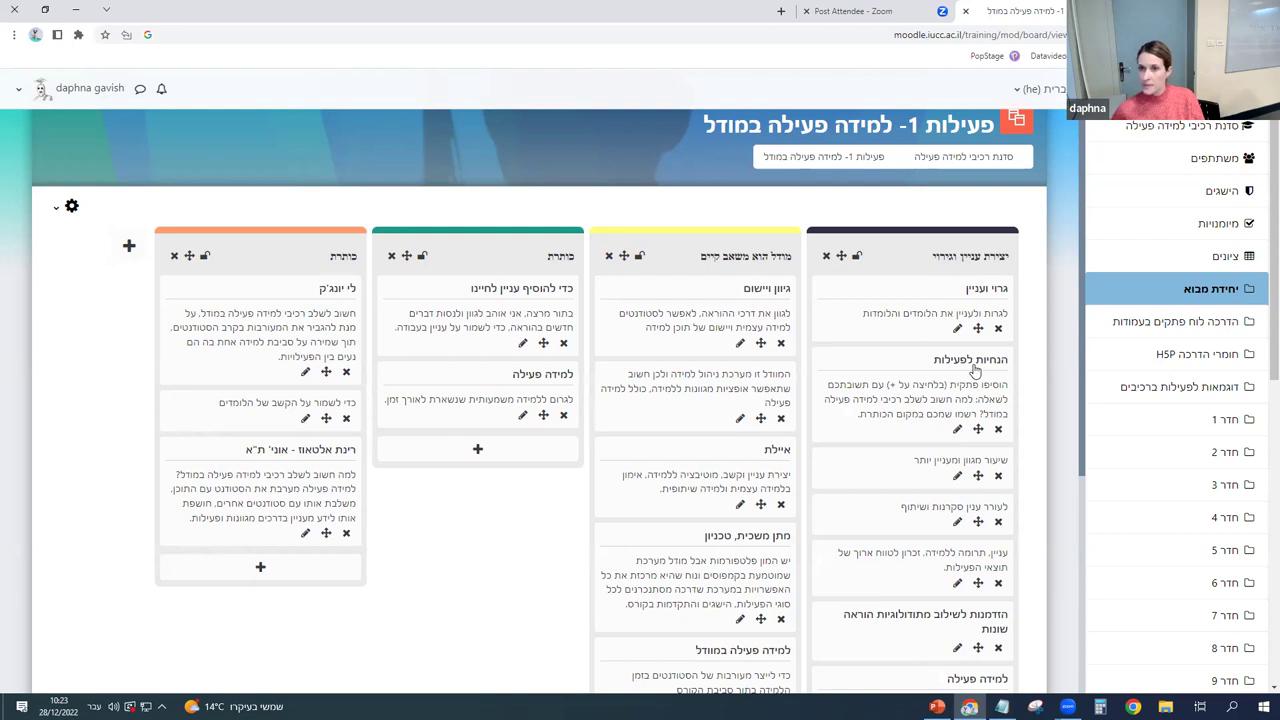
pyautogui.scroll(-1, 975, 371)
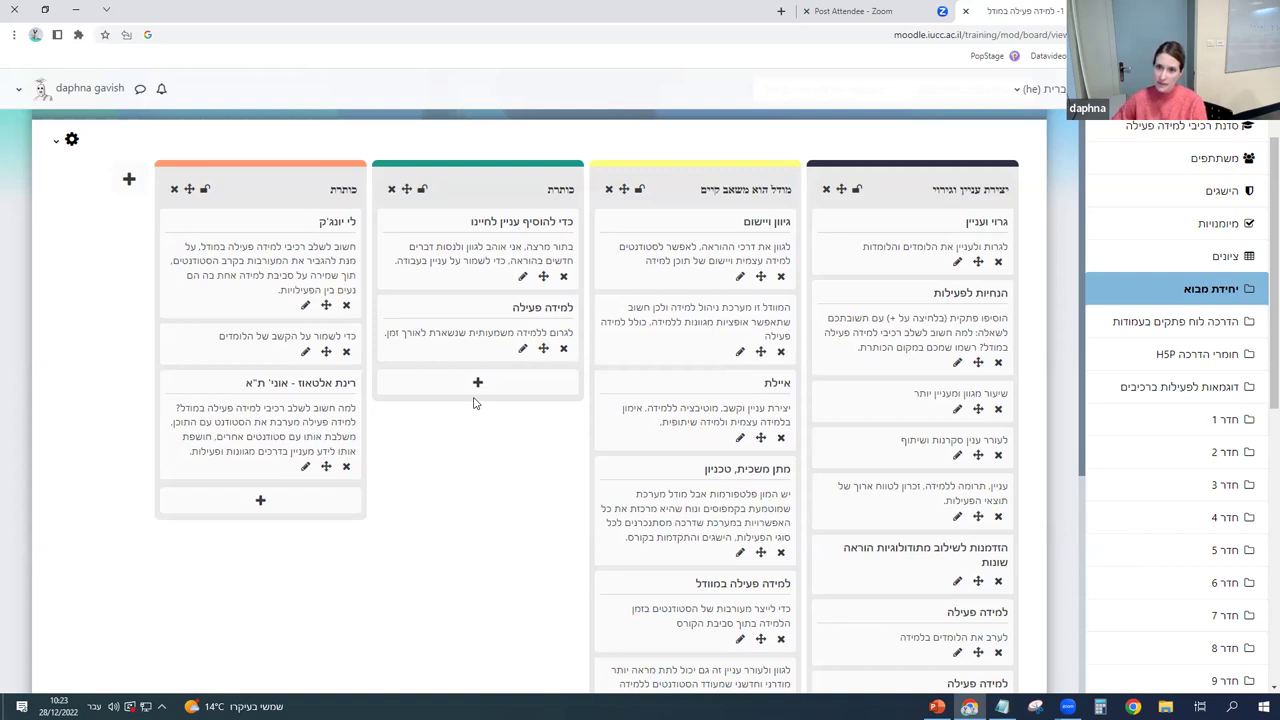
pyautogui.scroll(-1, 610, 511)
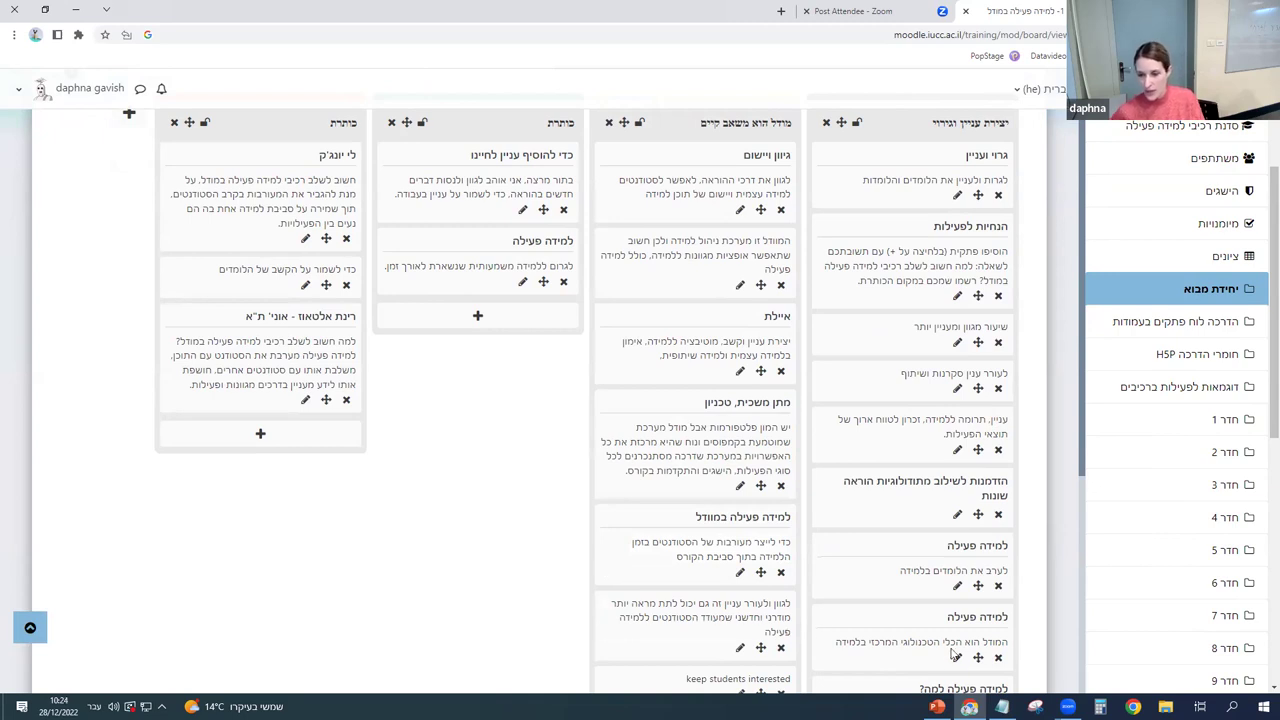
# Switch to the PowerPoint presentation and start the slide show from the נתחיל בפעילות slide.
pyautogui.click(937, 707)
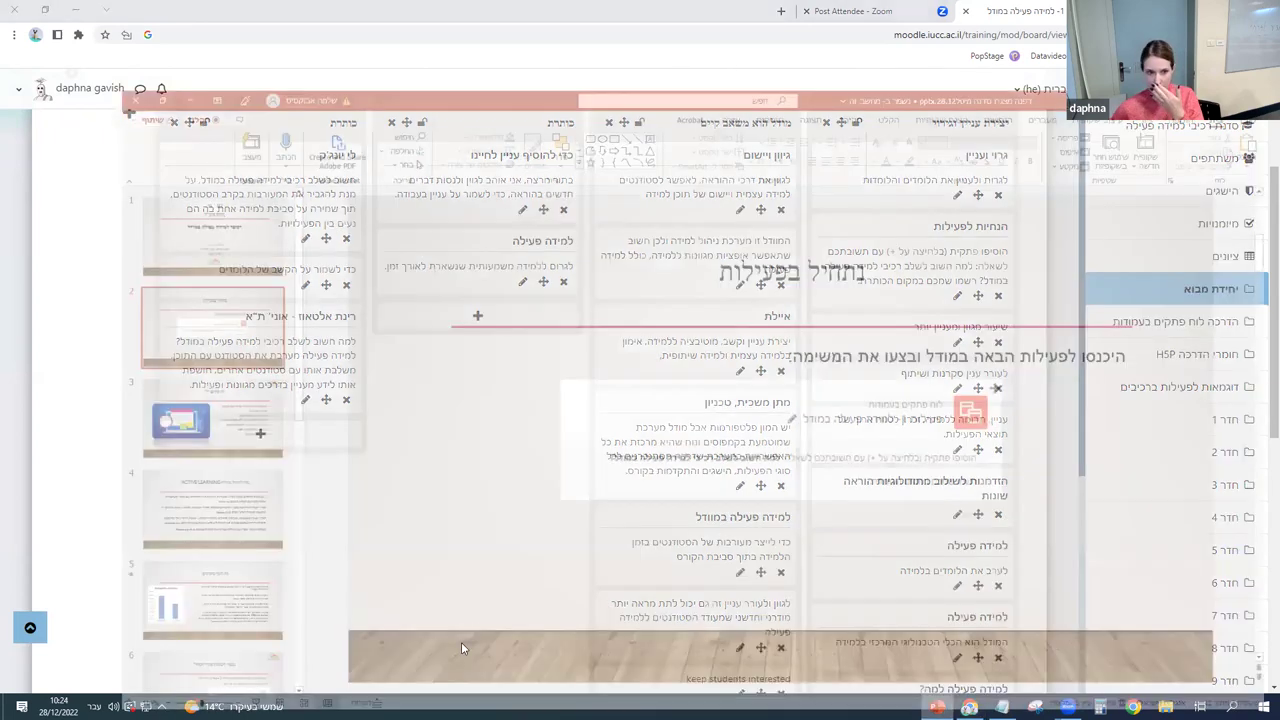
pyautogui.hotkey('shift', 'F5')
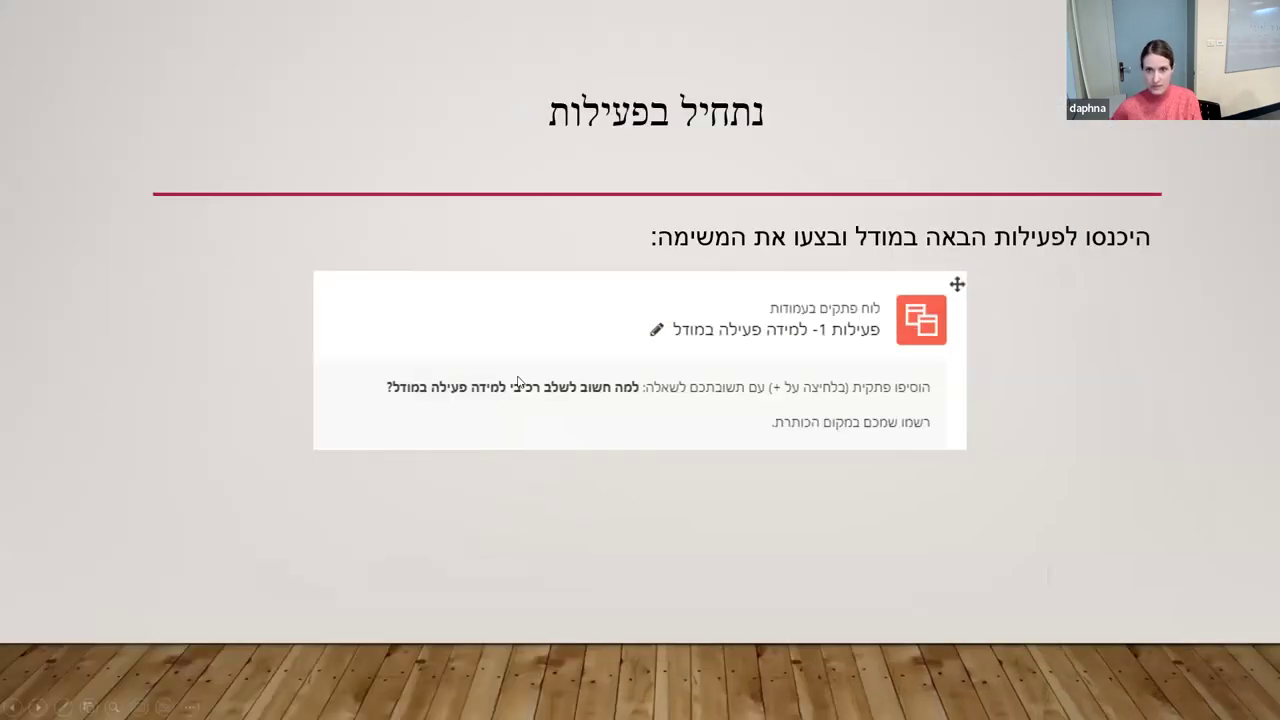
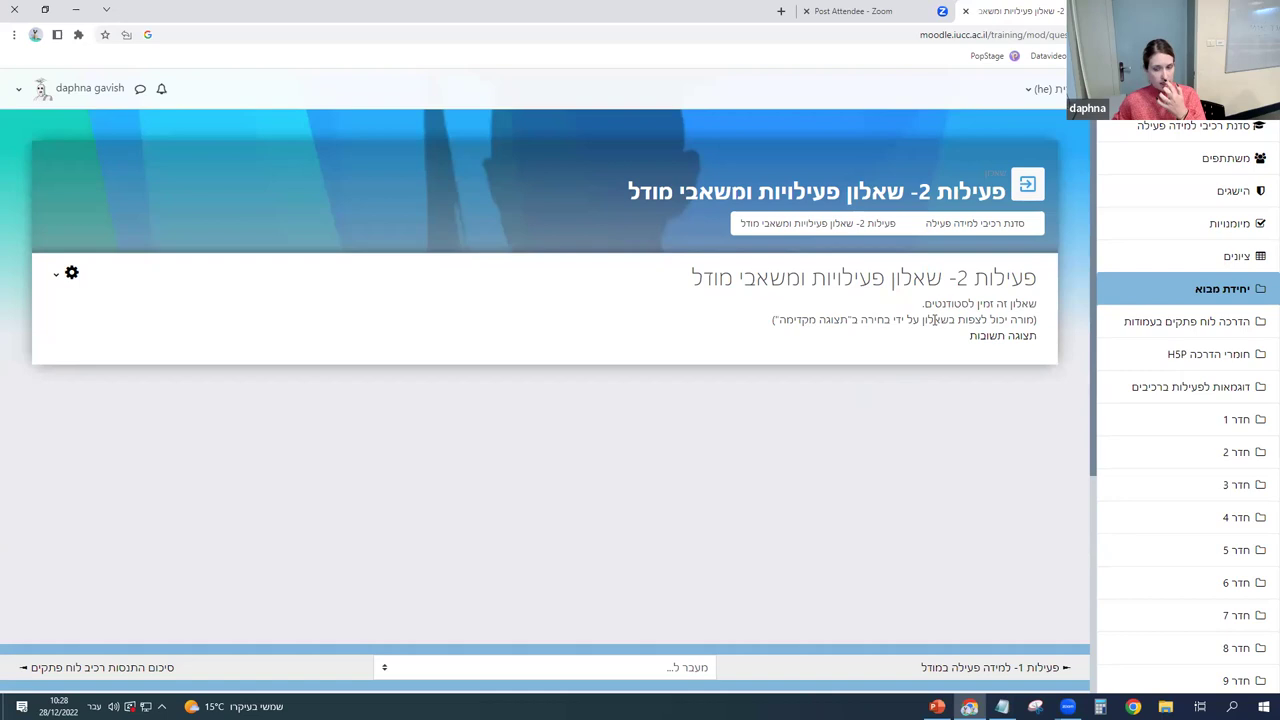
# Open the preview of the questionnaire פעילות 2- שאלון פעילויות ומשאבי מודל and review its three questions.
pyautogui.click(70, 276)
pyautogui.click(100, 386)
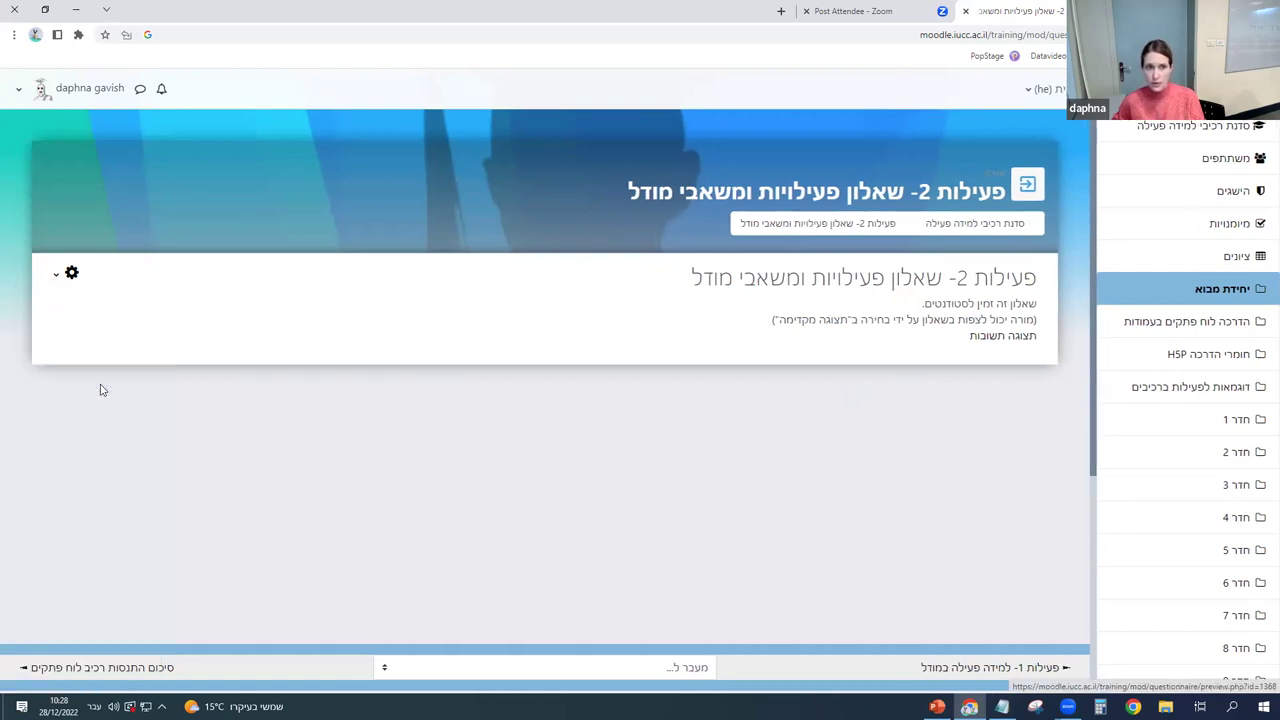
pyautogui.scroll(-3, 900, 420)
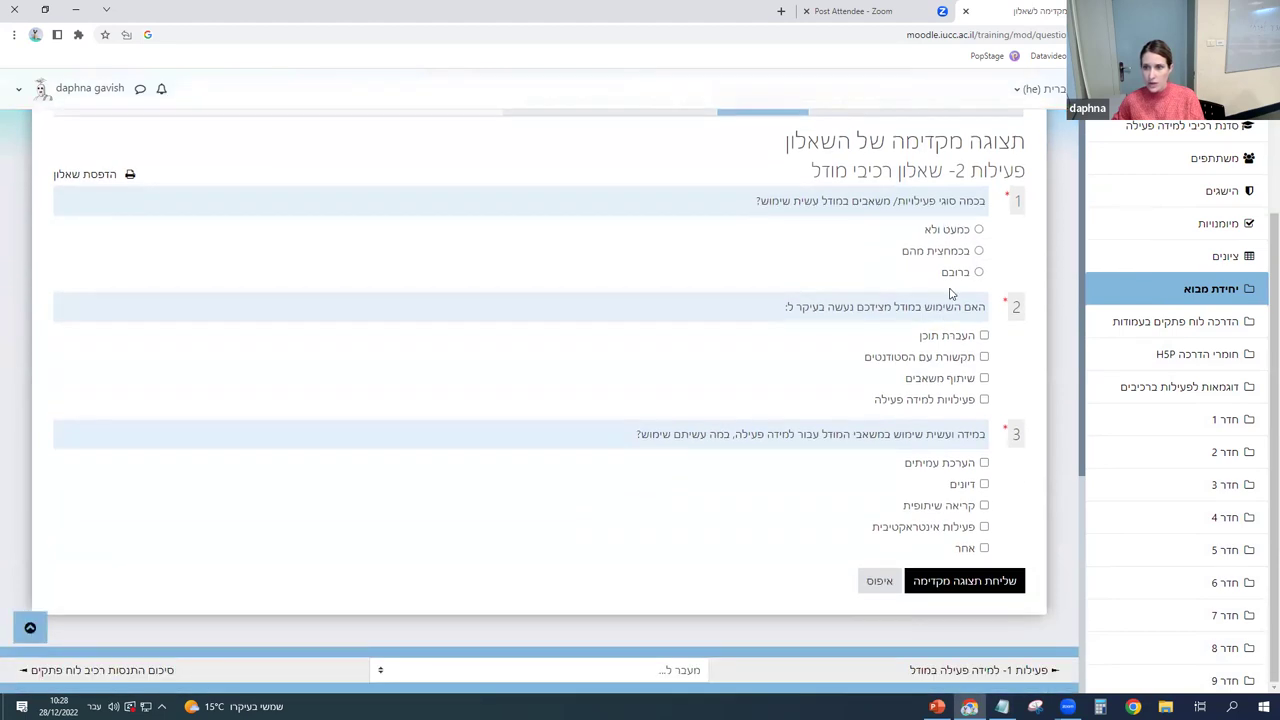
pyautogui.scroll(1, 871, 300)
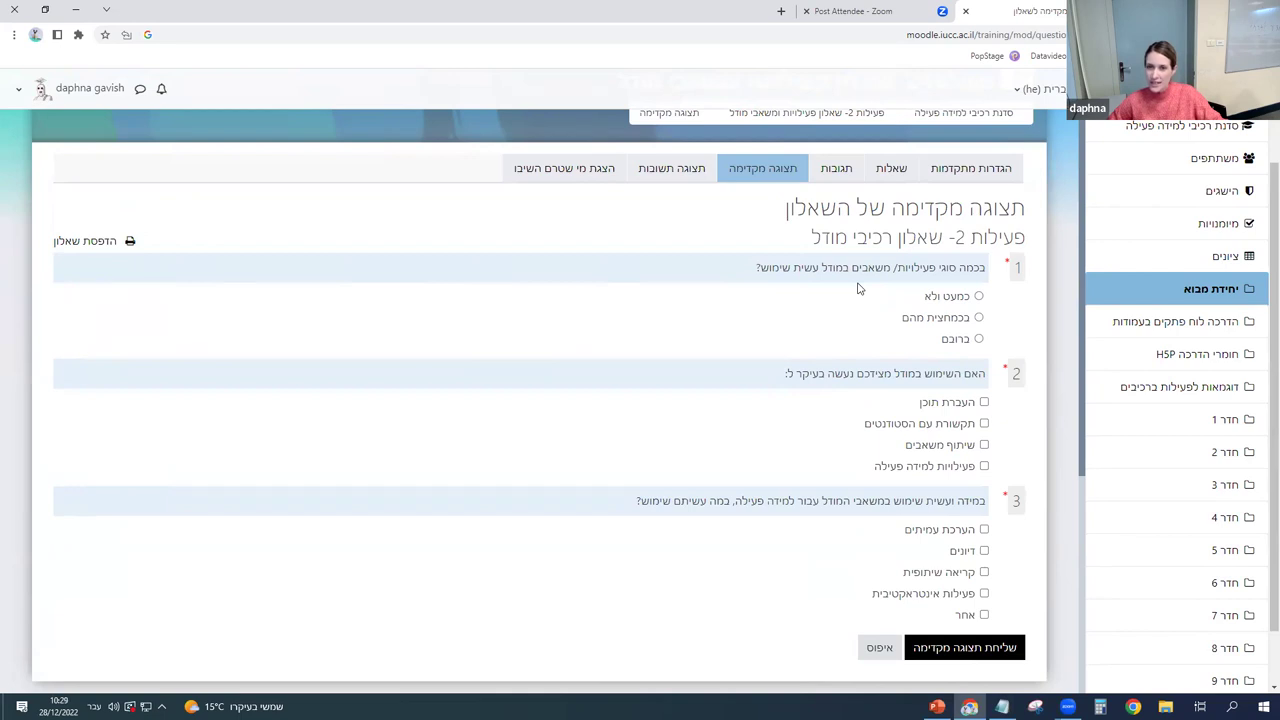
pyautogui.scroll(2, 846, 303)
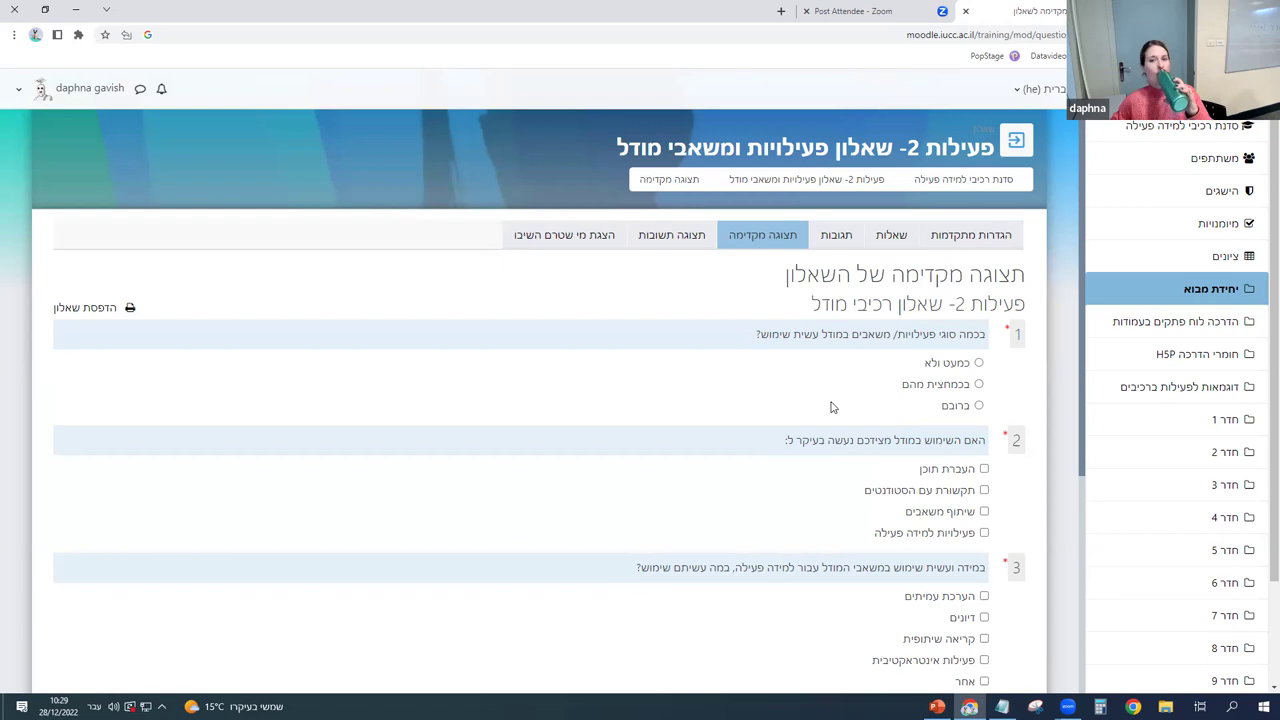
# Open the questionnaire's summary of all participants' responses and look over the results of its three questions.
pyautogui.click(683, 238)
pyautogui.scroll(-1, 697, 319)
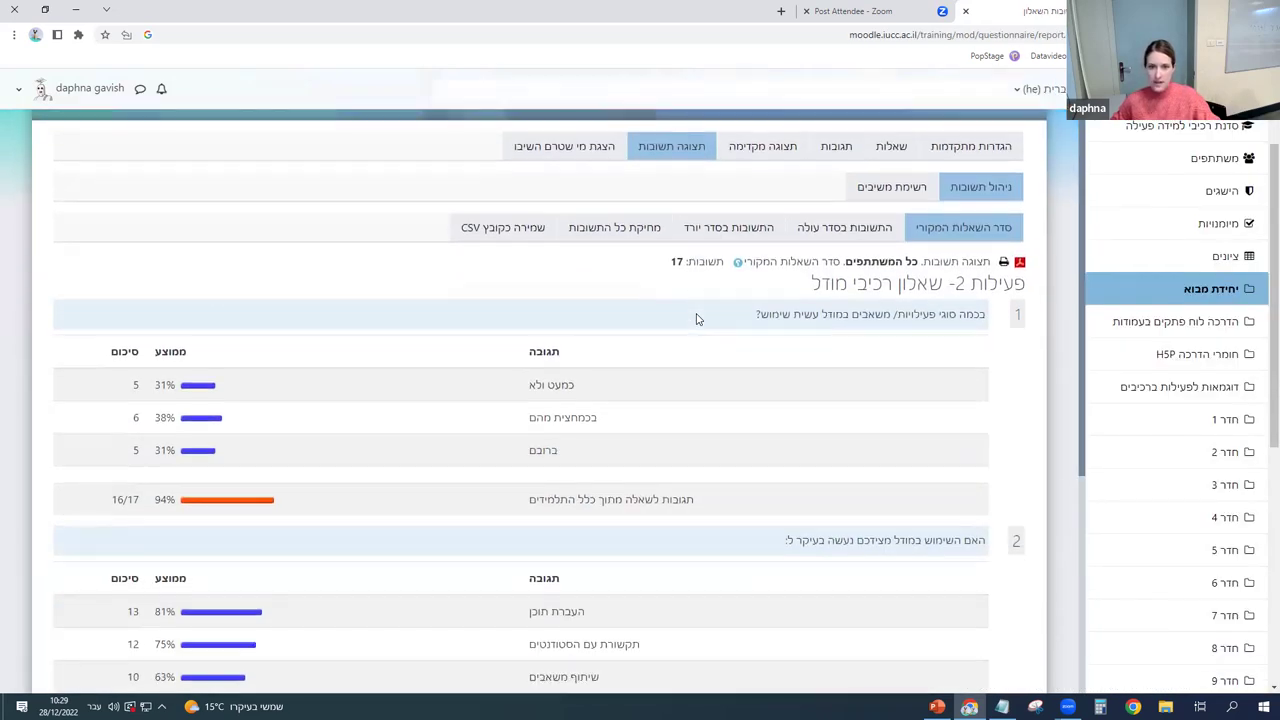
pyautogui.scroll(-2, 698, 320)
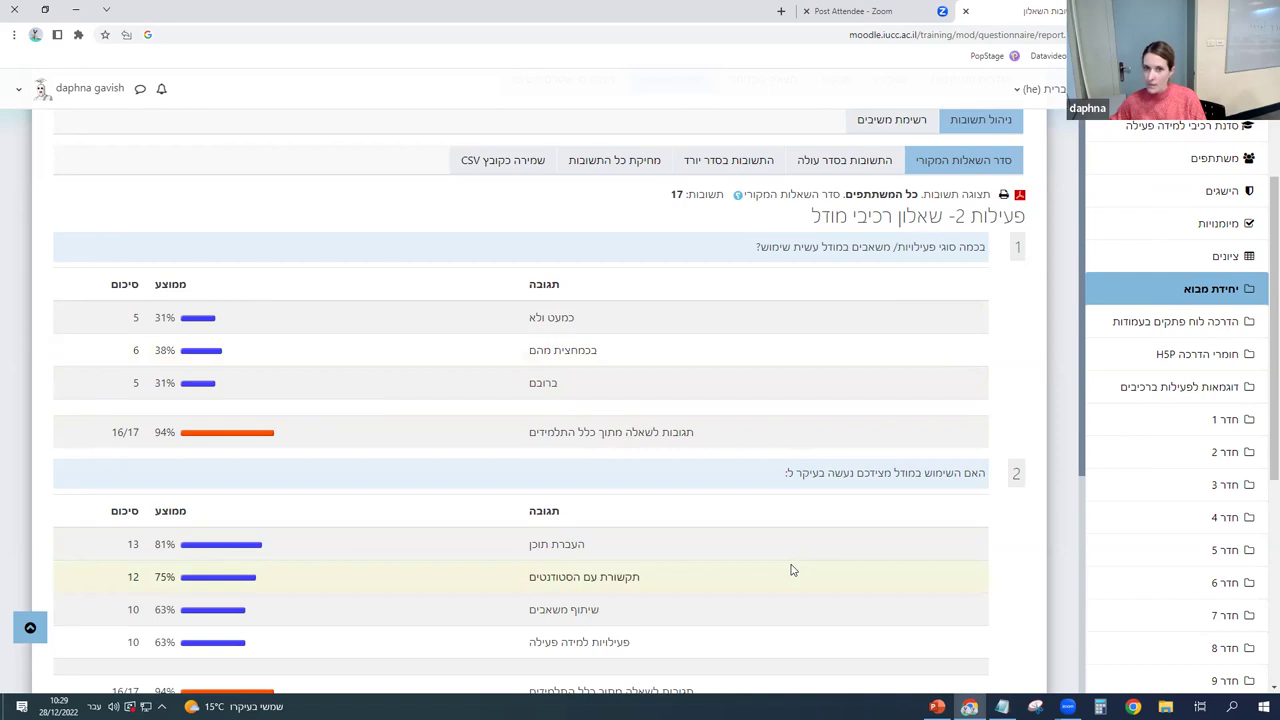
pyautogui.scroll(-3, 790, 570)
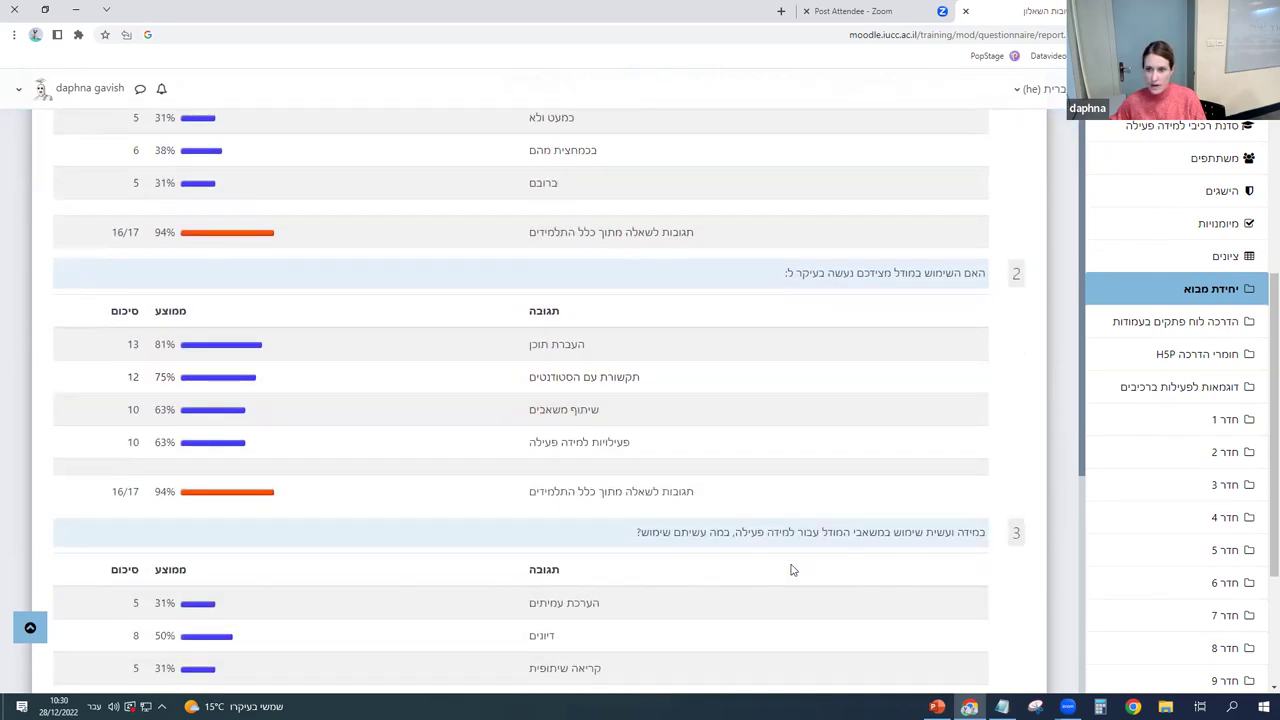
pyautogui.scroll(-2, 790, 570)
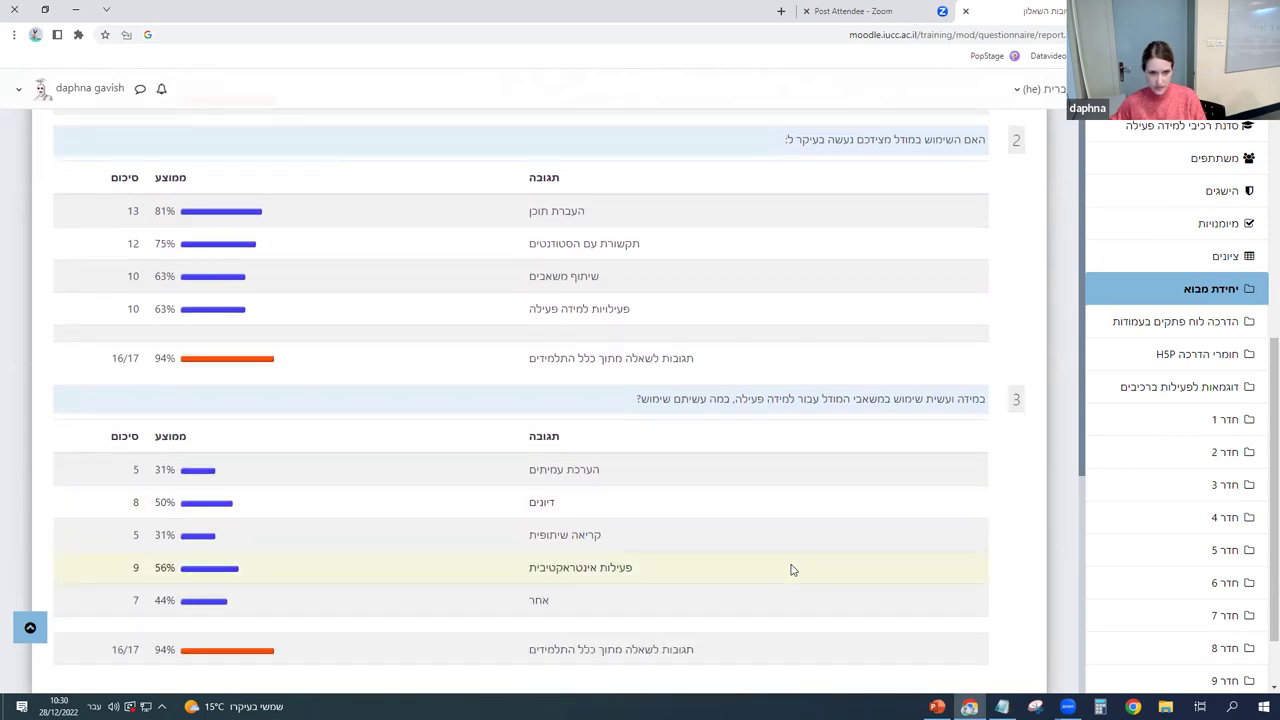
pyautogui.scroll(5, 790, 570)
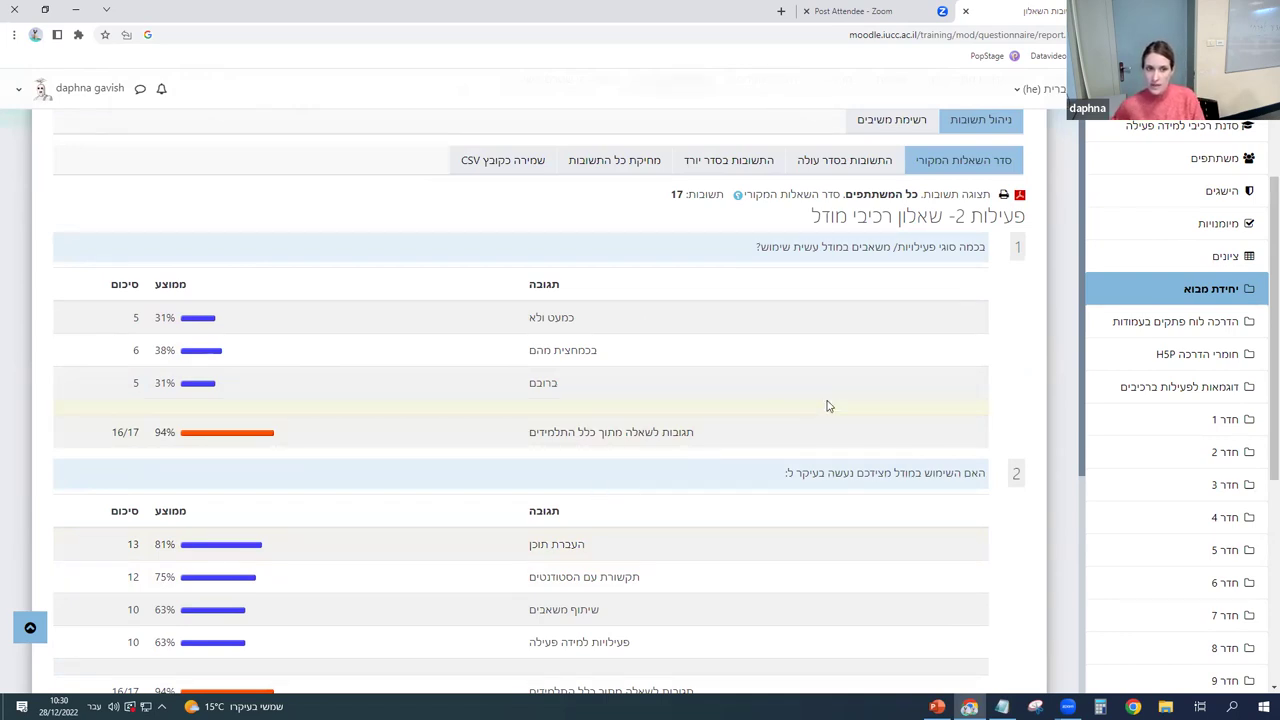
pyautogui.scroll(-3, 828, 406)
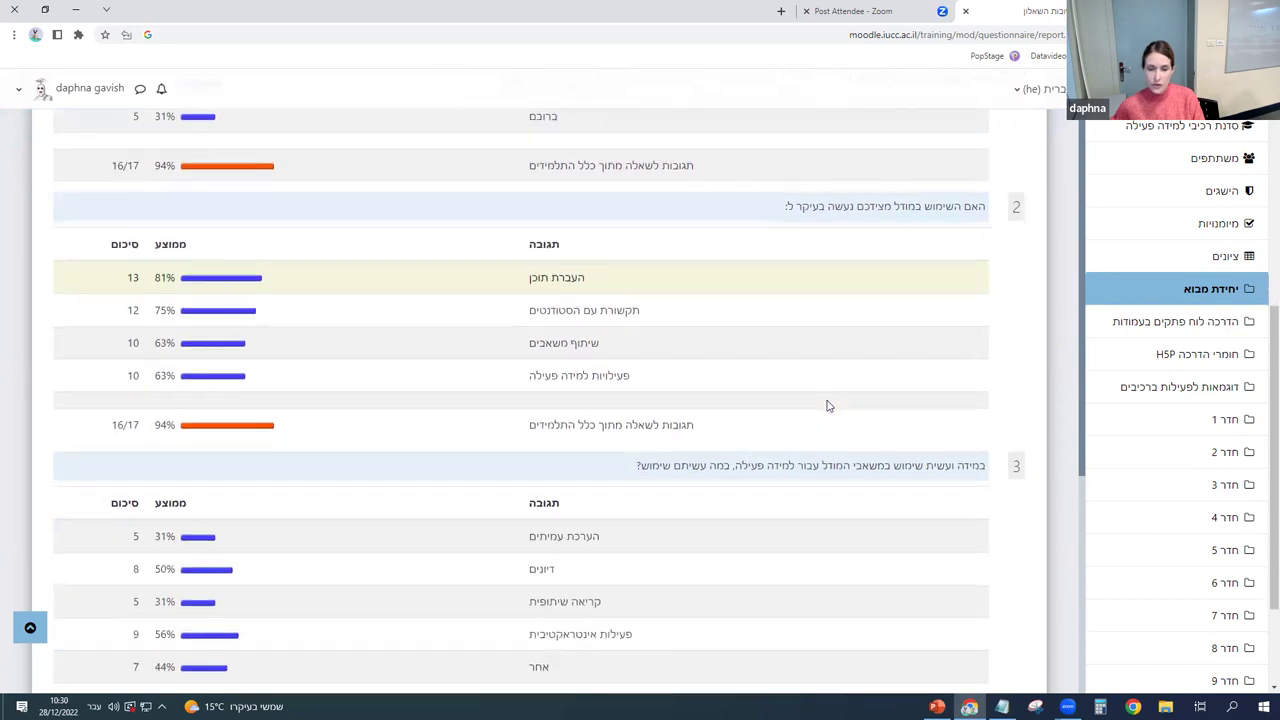
pyautogui.scroll(-2, 828, 406)
pyautogui.scroll(5, 828, 406)
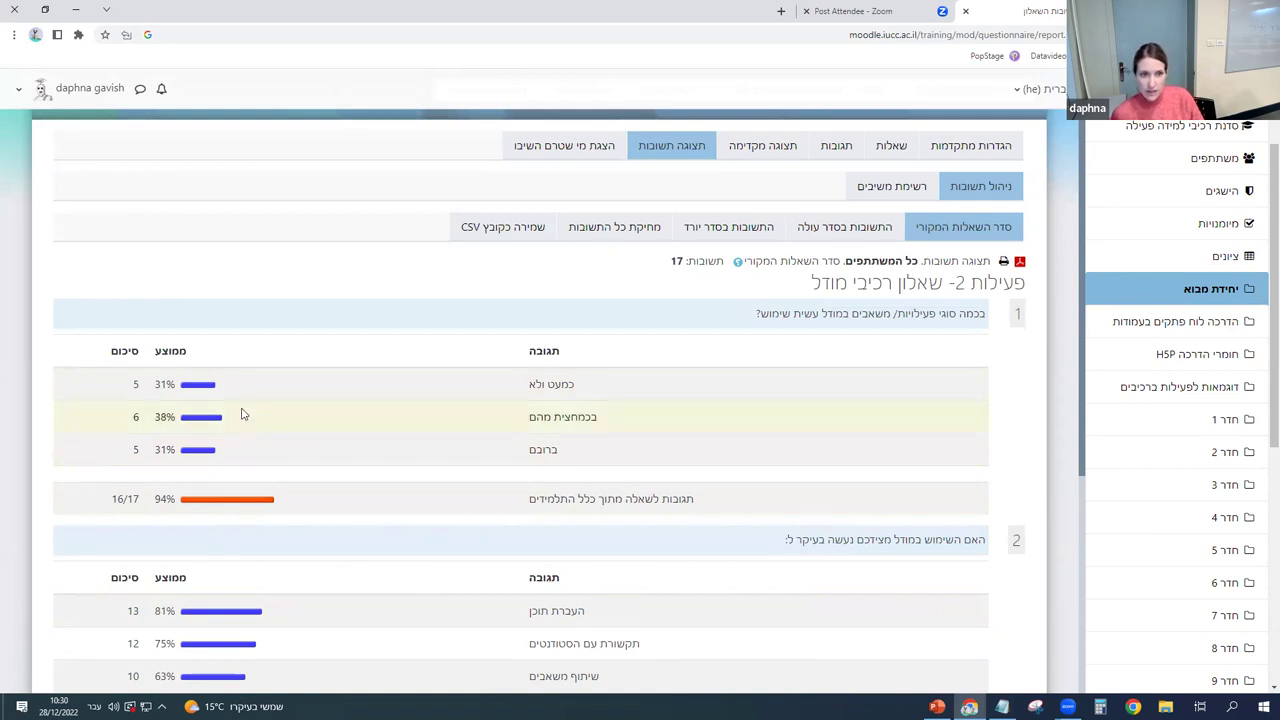
# Examine the answer breakdown question by question, comparing extent of Moodle use, main purposes and active-learning activities.
pyautogui.scroll(-1, 290, 415)
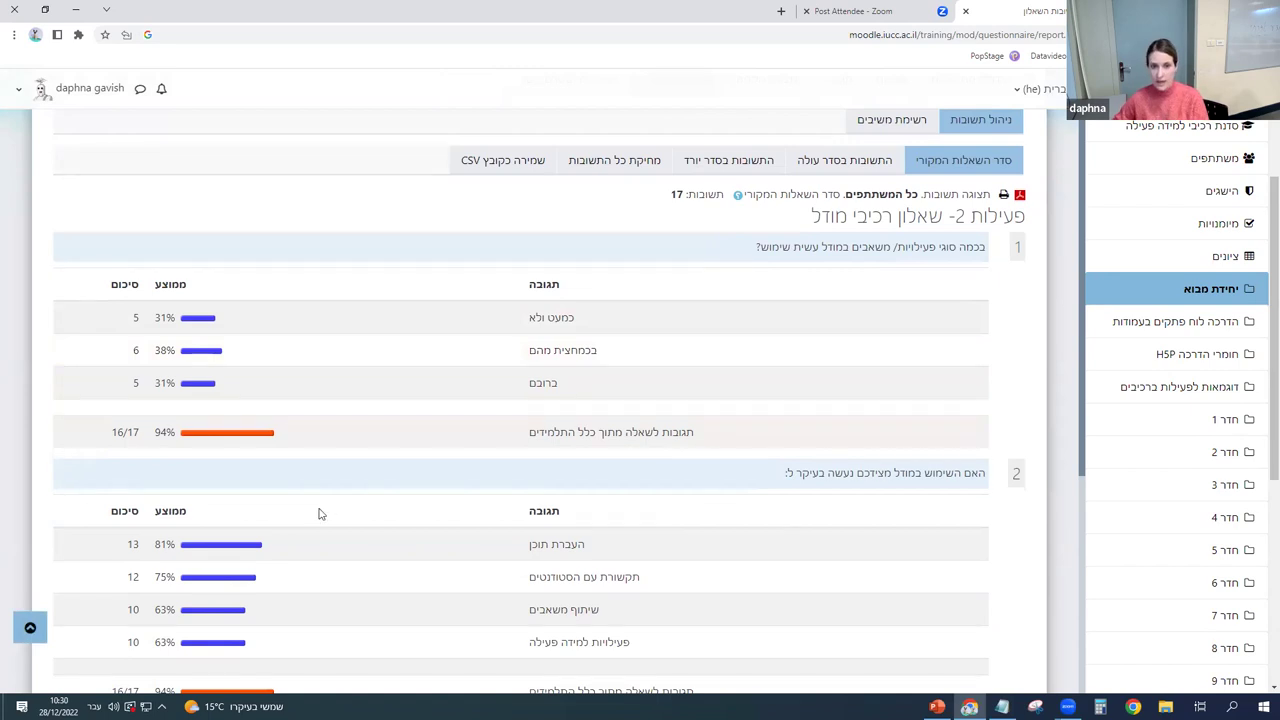
pyautogui.scroll(-1, 335, 495)
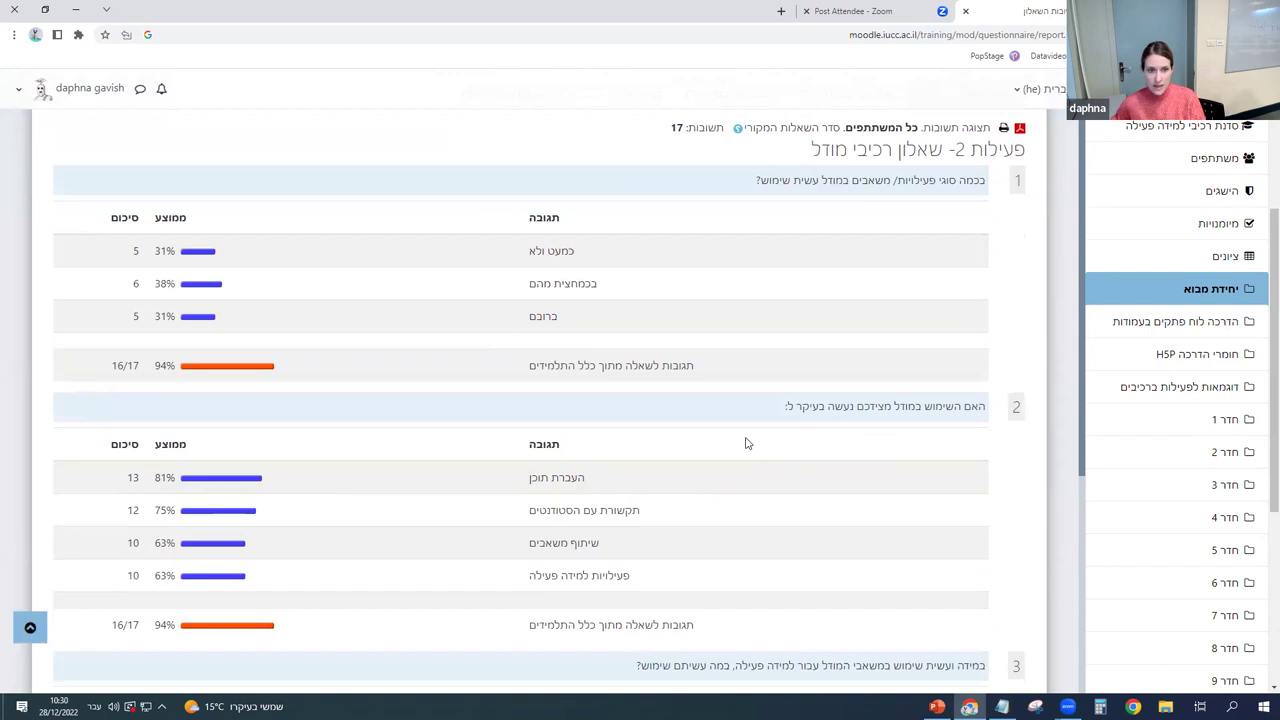
pyautogui.scroll(-1, 620, 440)
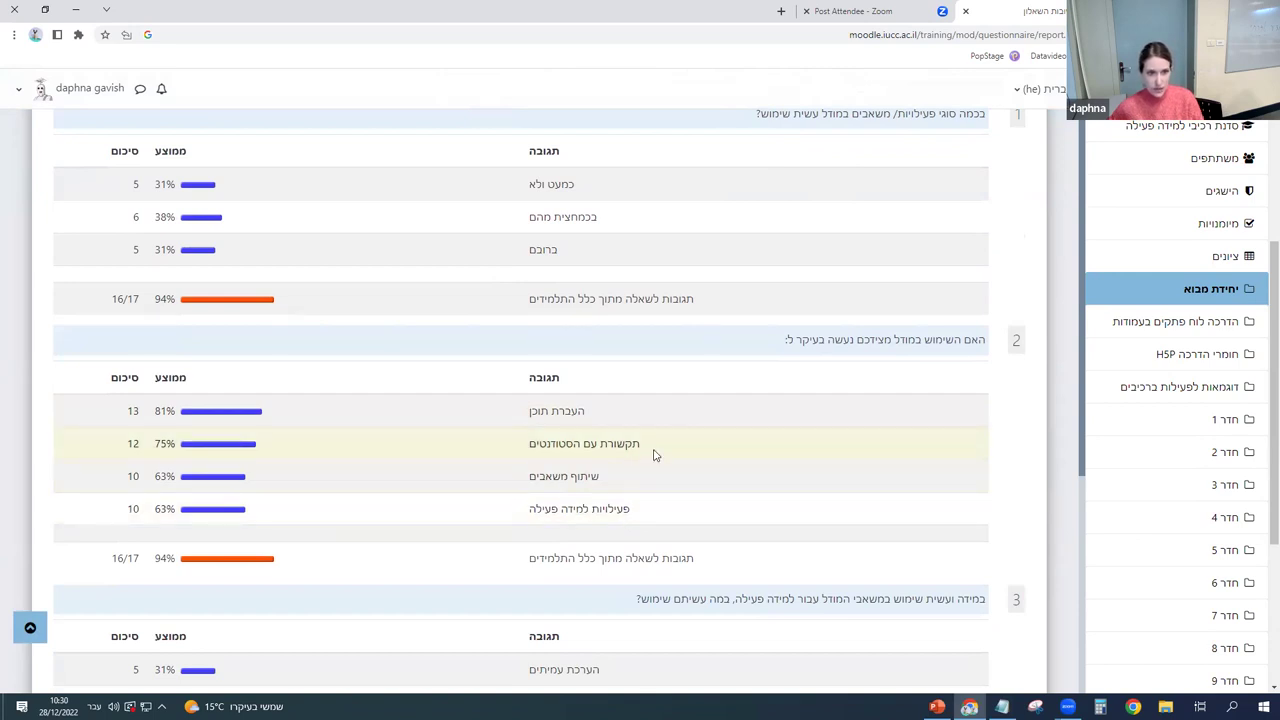
pyautogui.scroll(-1, 663, 424)
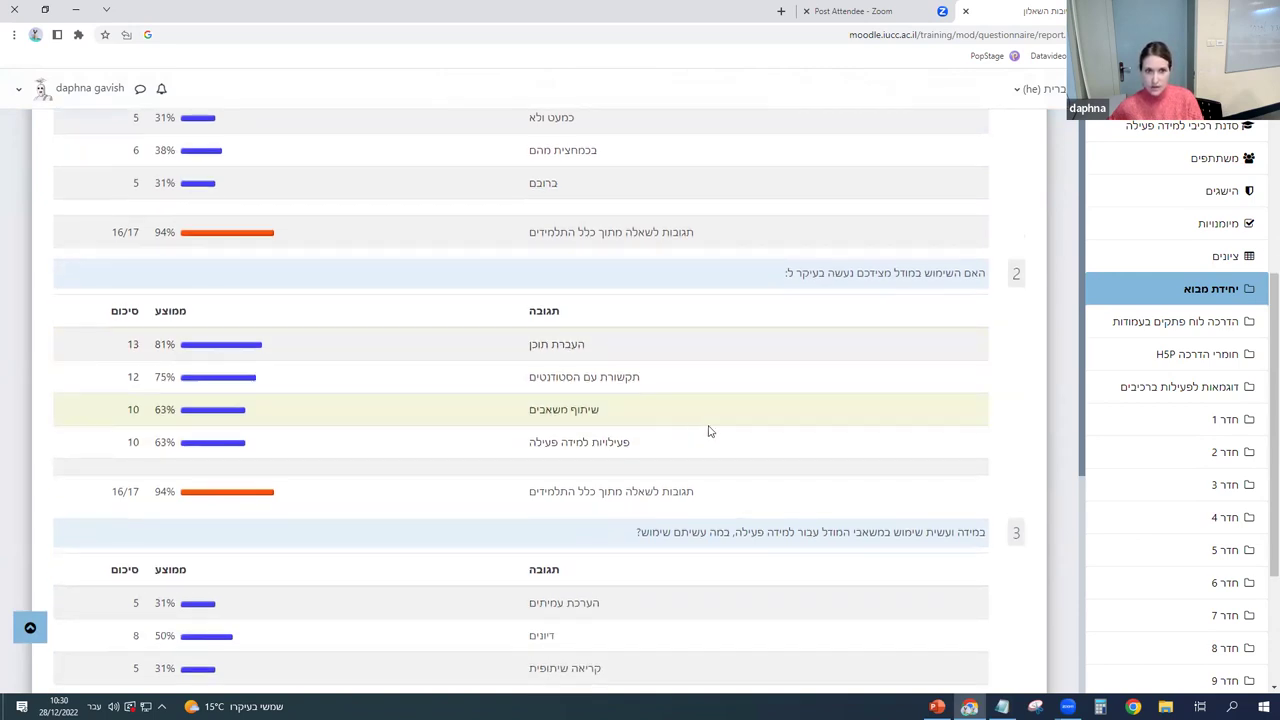
pyautogui.scroll(-1, 715, 432)
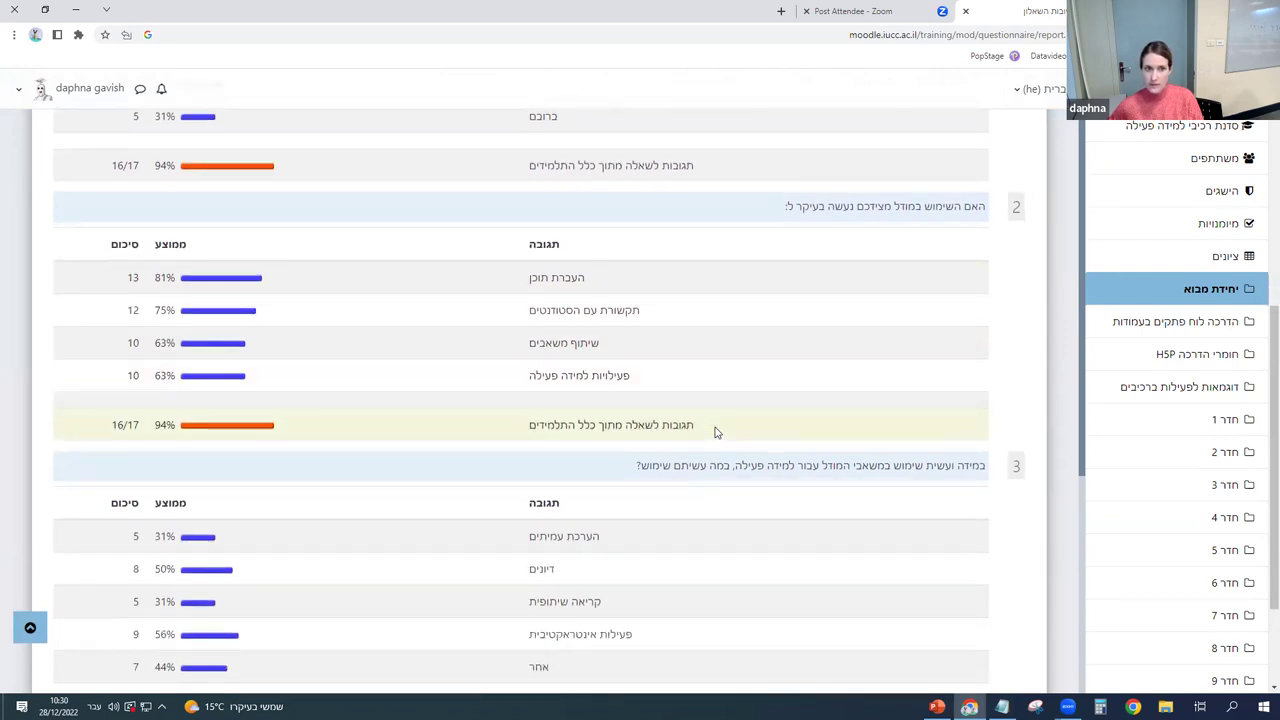
pyautogui.scroll(-1, 715, 432)
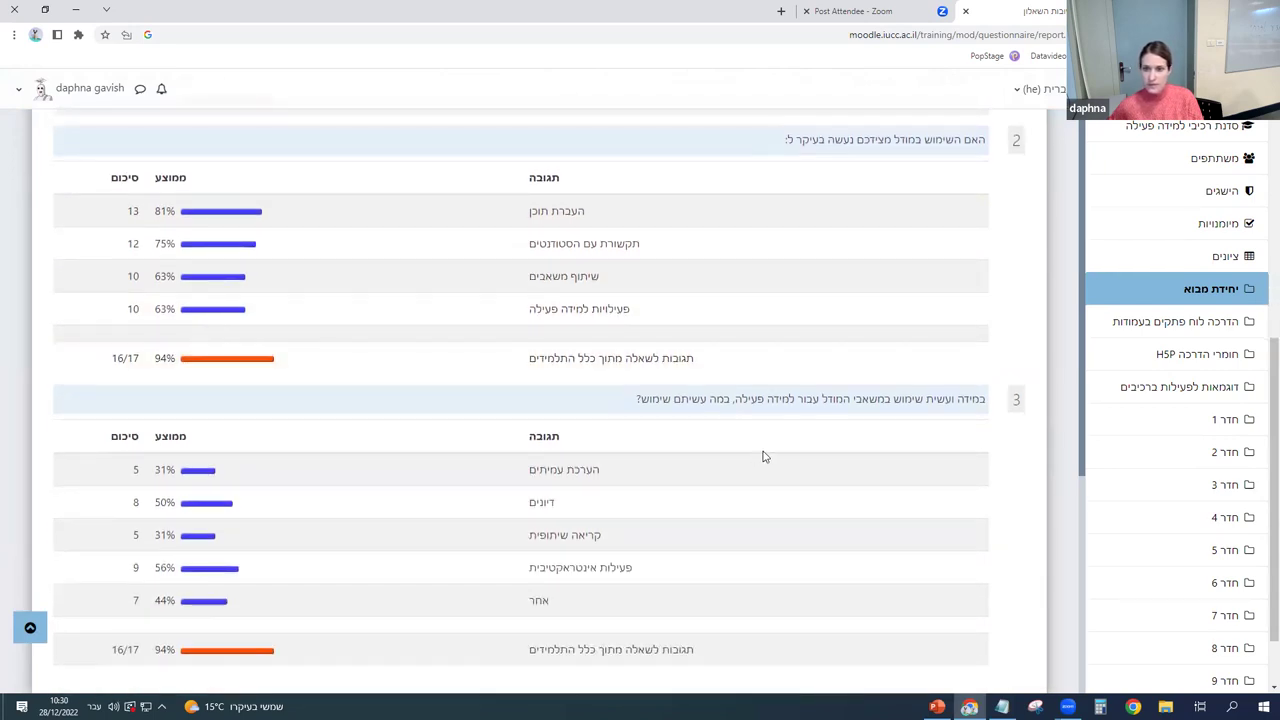
pyautogui.scroll(-1, 757, 449)
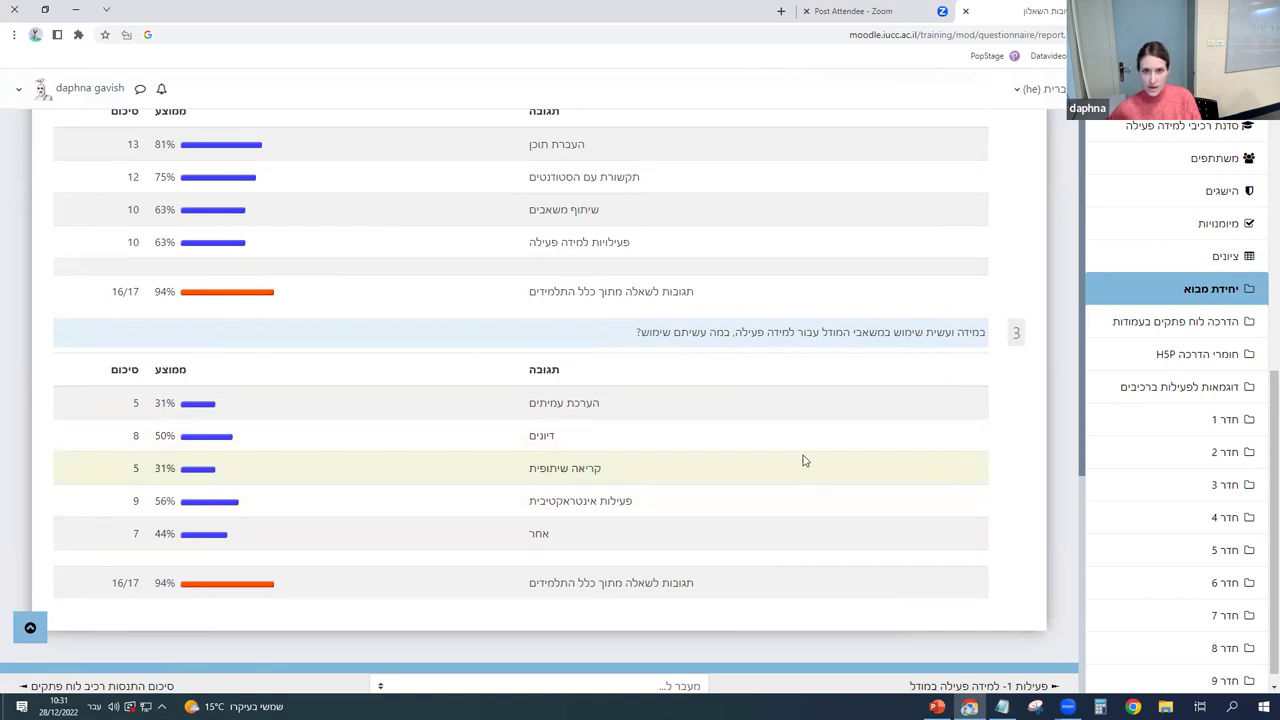
pyautogui.scroll(1, 805, 461)
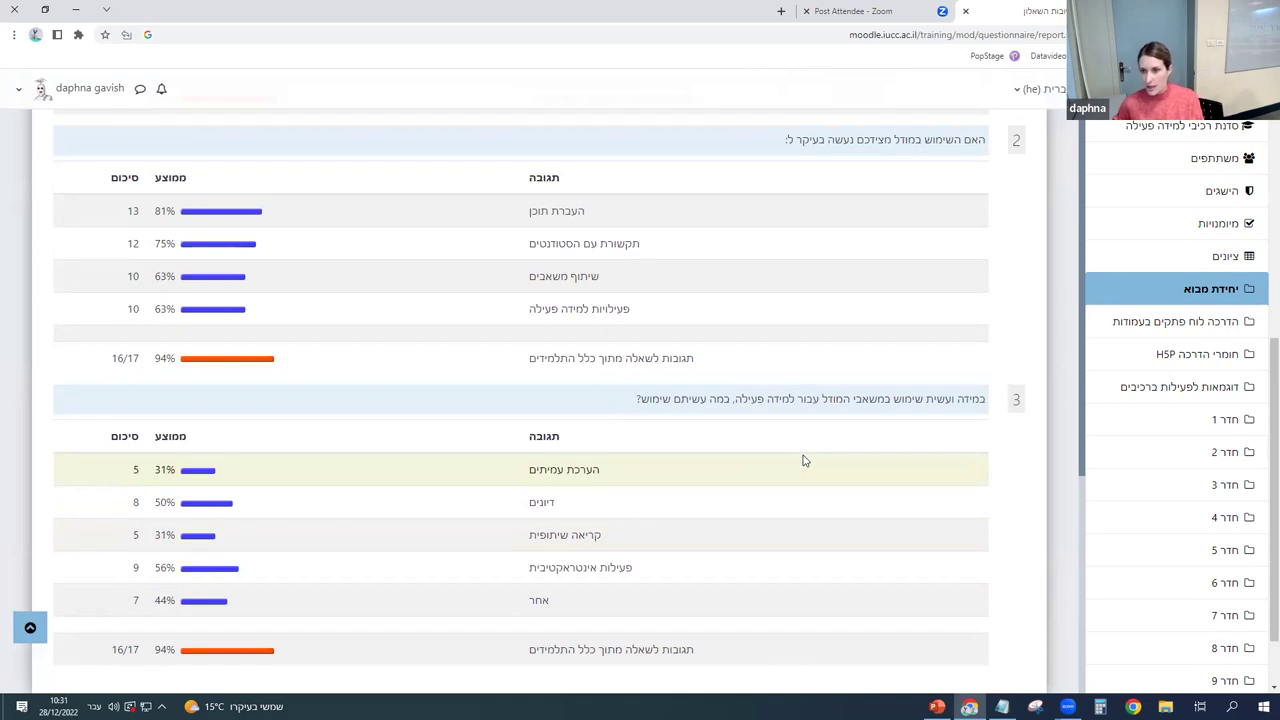
pyautogui.scroll(3, 808, 503)
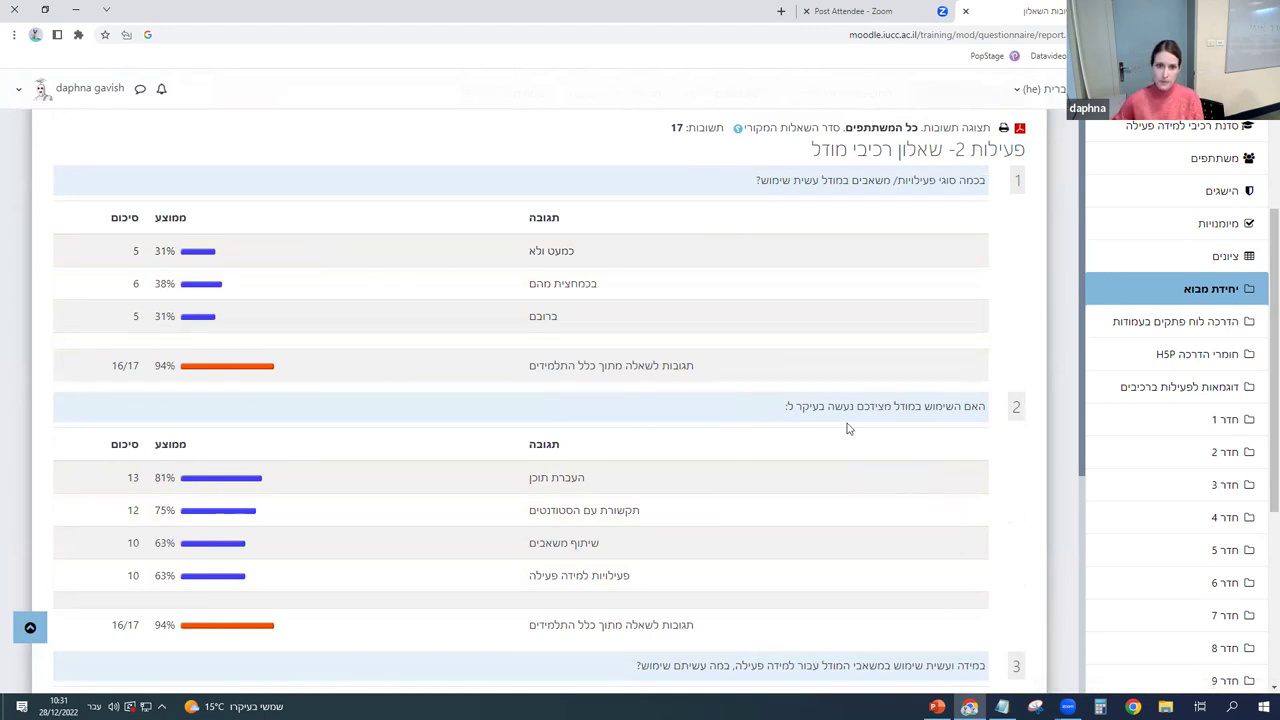
pyautogui.scroll(1, 847, 430)
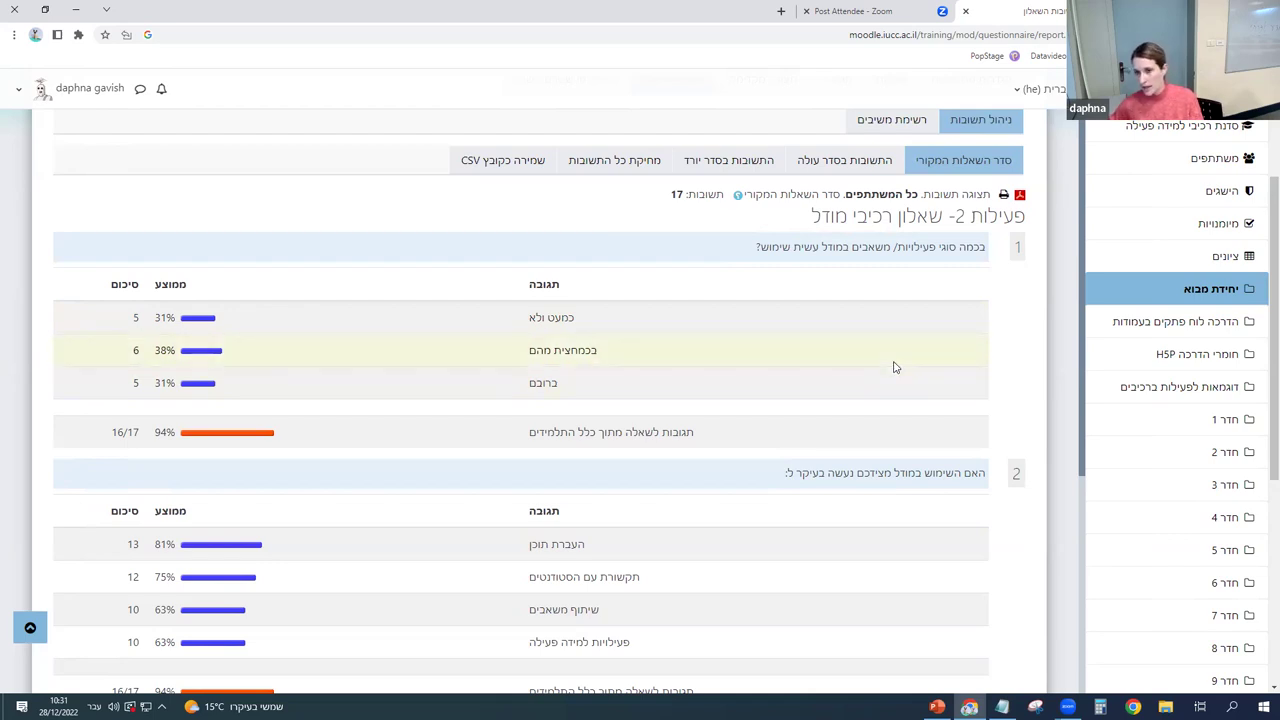
pyautogui.scroll(-5, 895, 367)
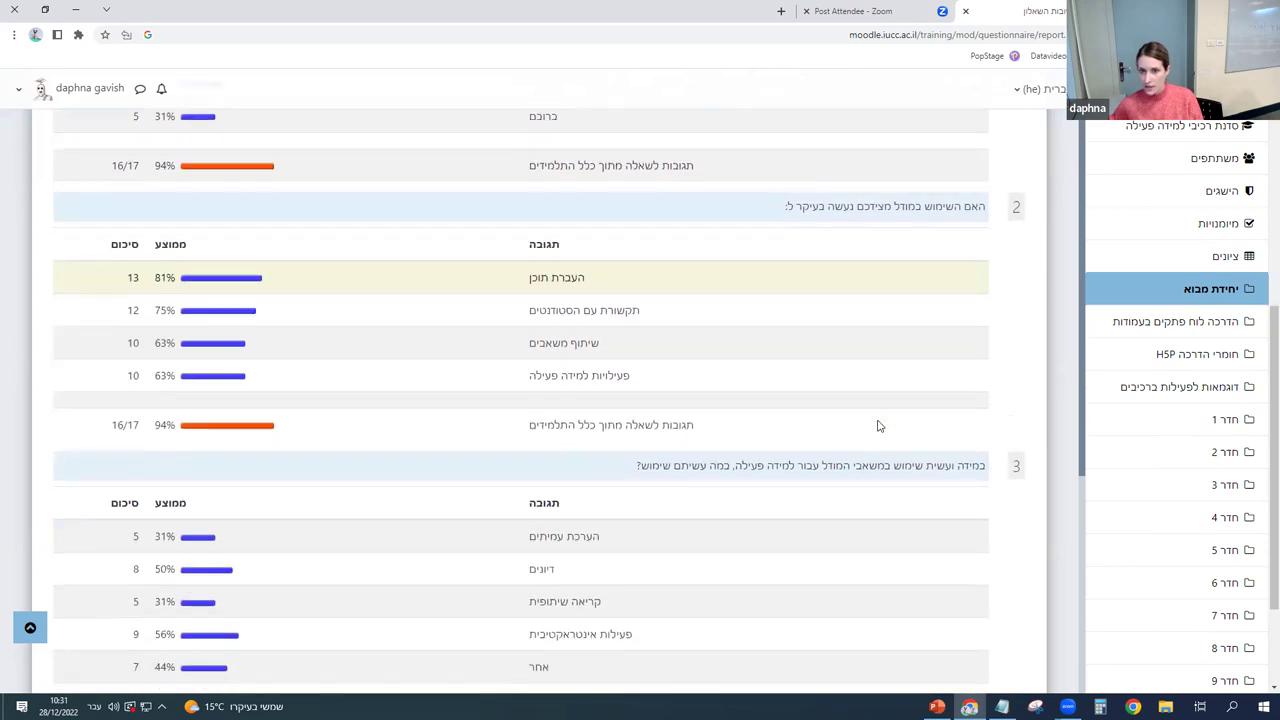
# Compare the response percentages of the questionnaire's three questions once more in the summary of all participants.
pyautogui.scroll(-3, 863, 477)
pyautogui.scroll(7, 860, 483)
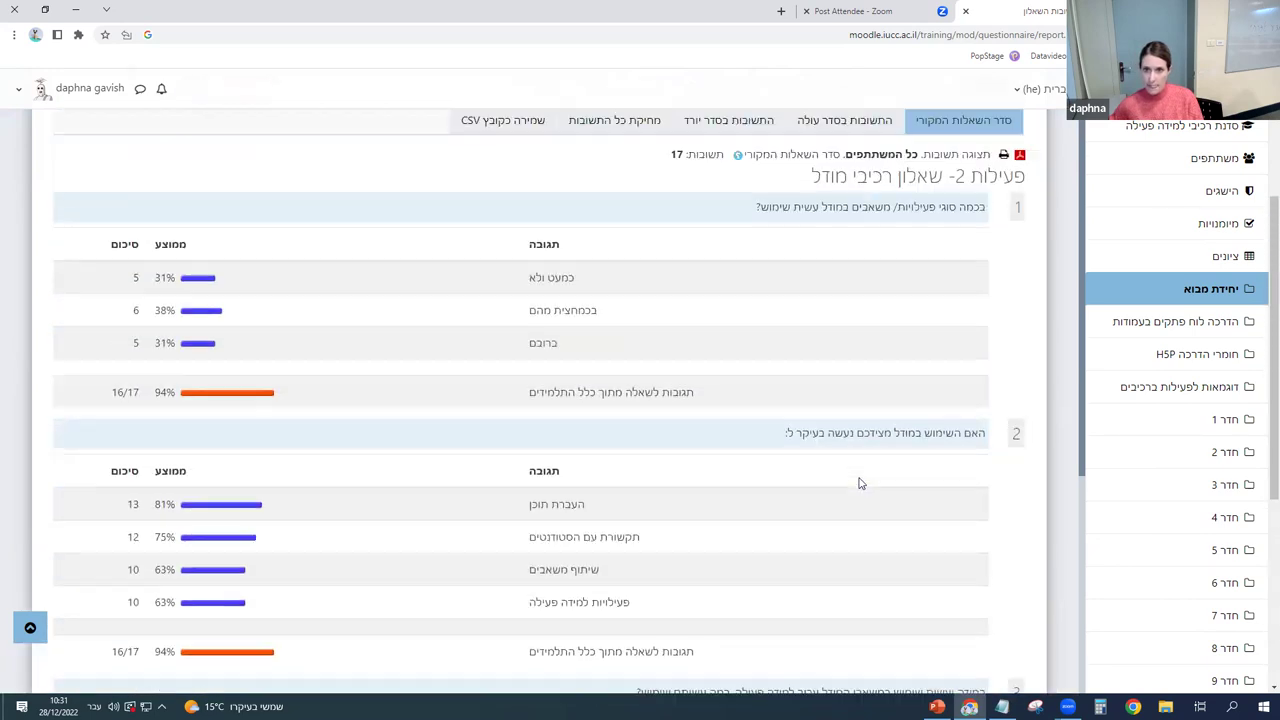
pyautogui.scroll(5, 860, 483)
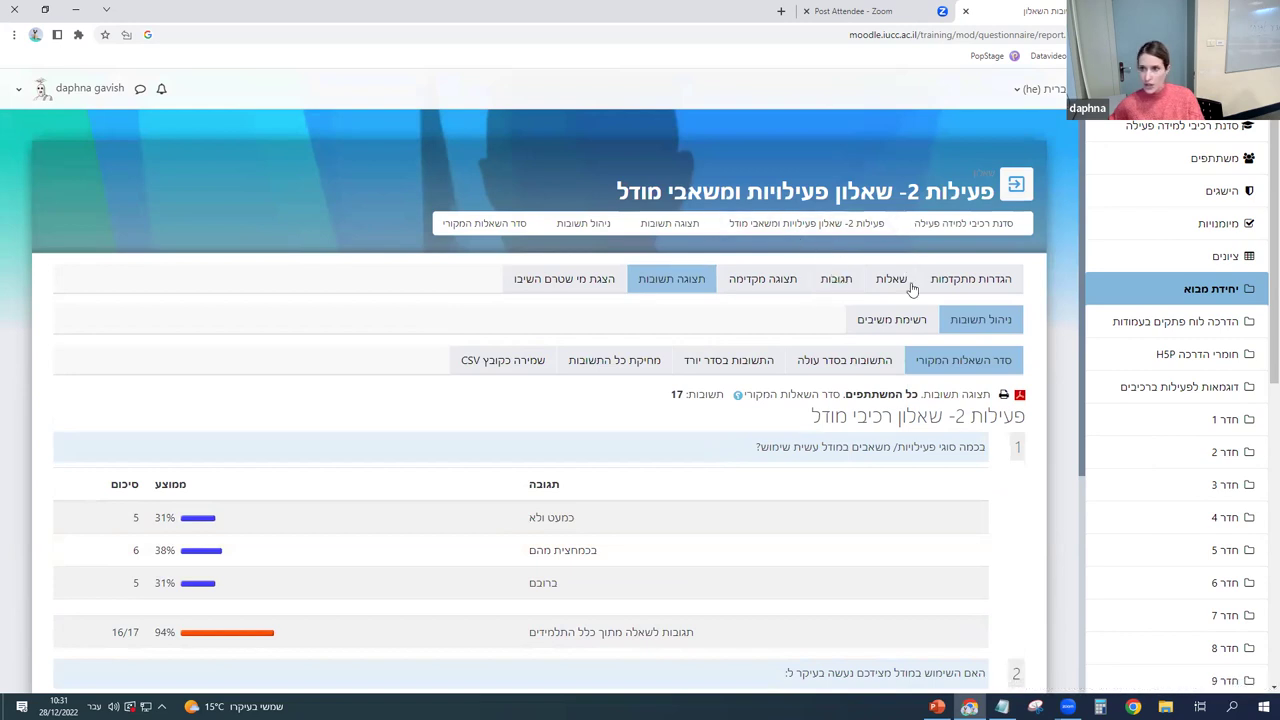
pyautogui.scroll(-3, 850, 370)
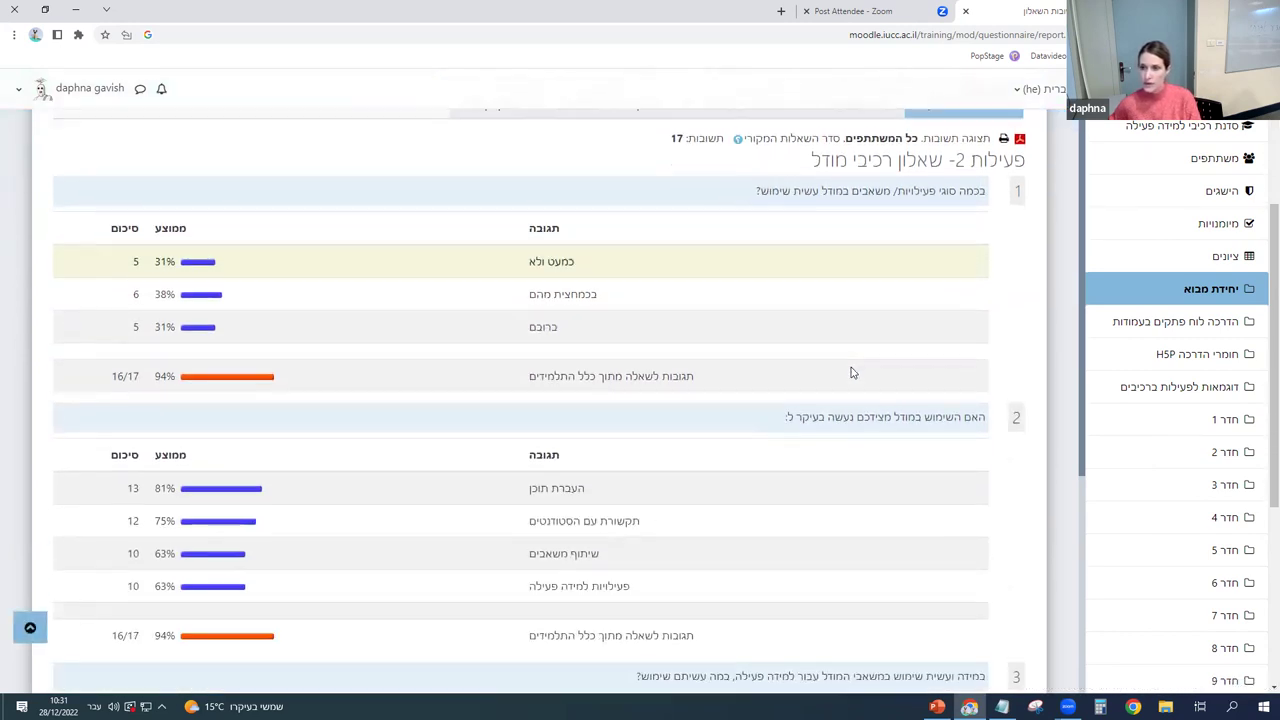
pyautogui.scroll(-1, 850, 370)
pyautogui.scroll(4, 845, 355)
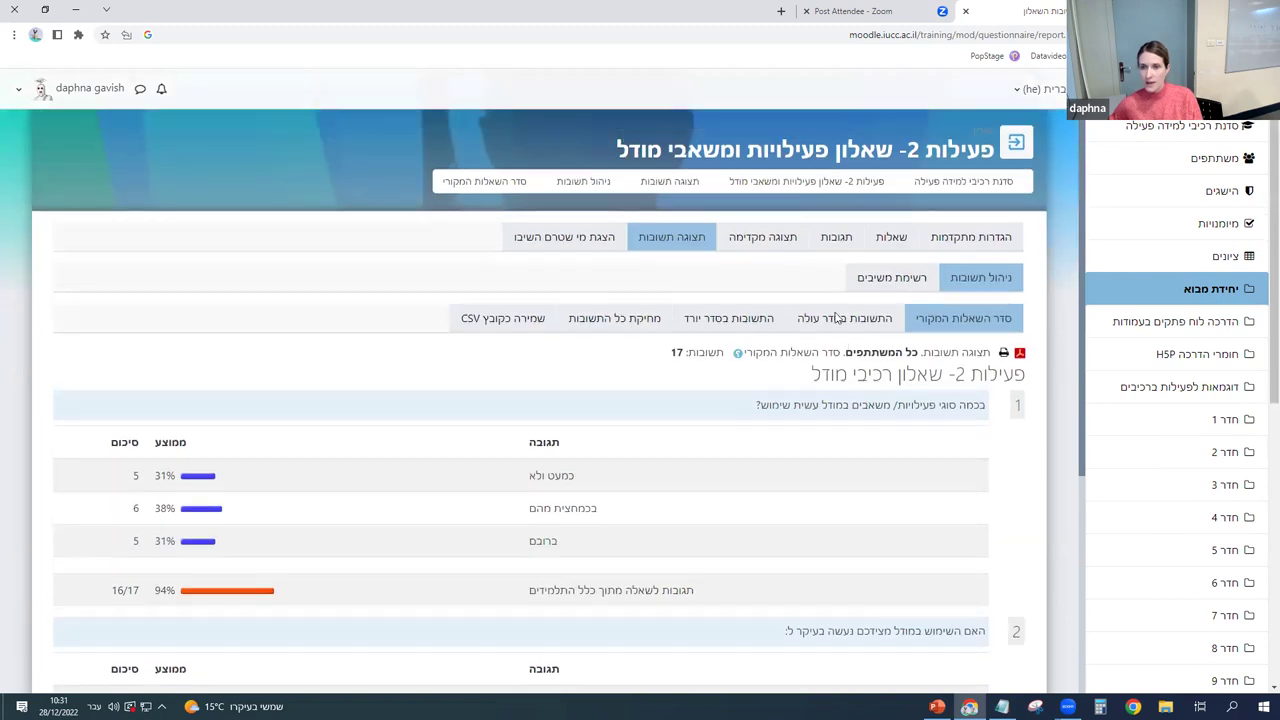
# Leave the questionnaire for the course page, switch to PowerPoint and start the slide show from the רכיבי למידה פעילה במודל- למה להכיר? slide.
pyautogui.click(838, 200)
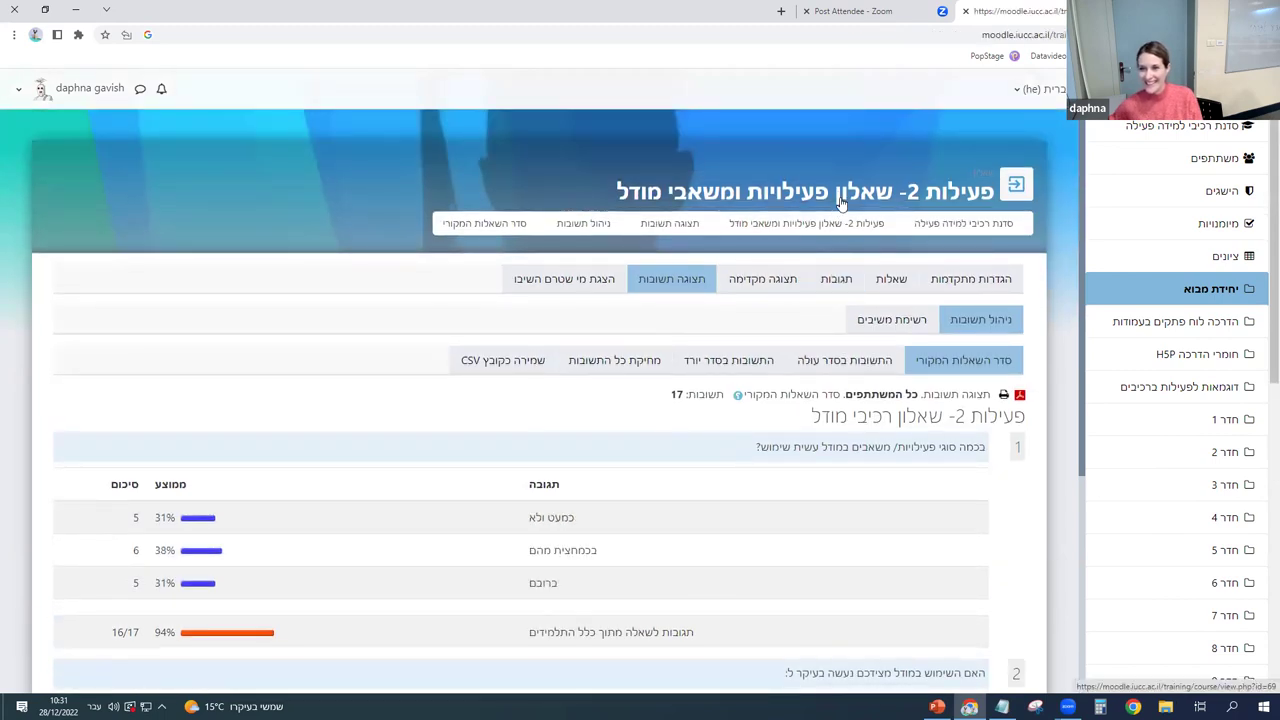
pyautogui.click(937, 706)
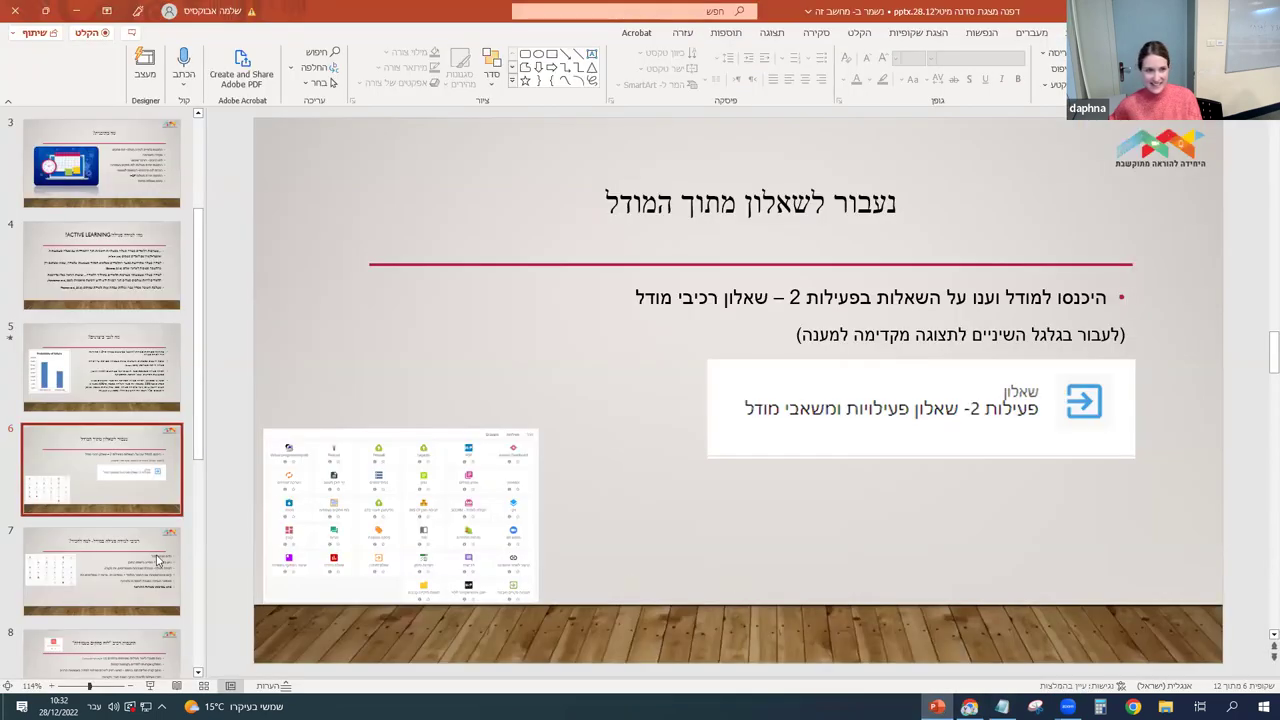
pyautogui.click(149, 686)
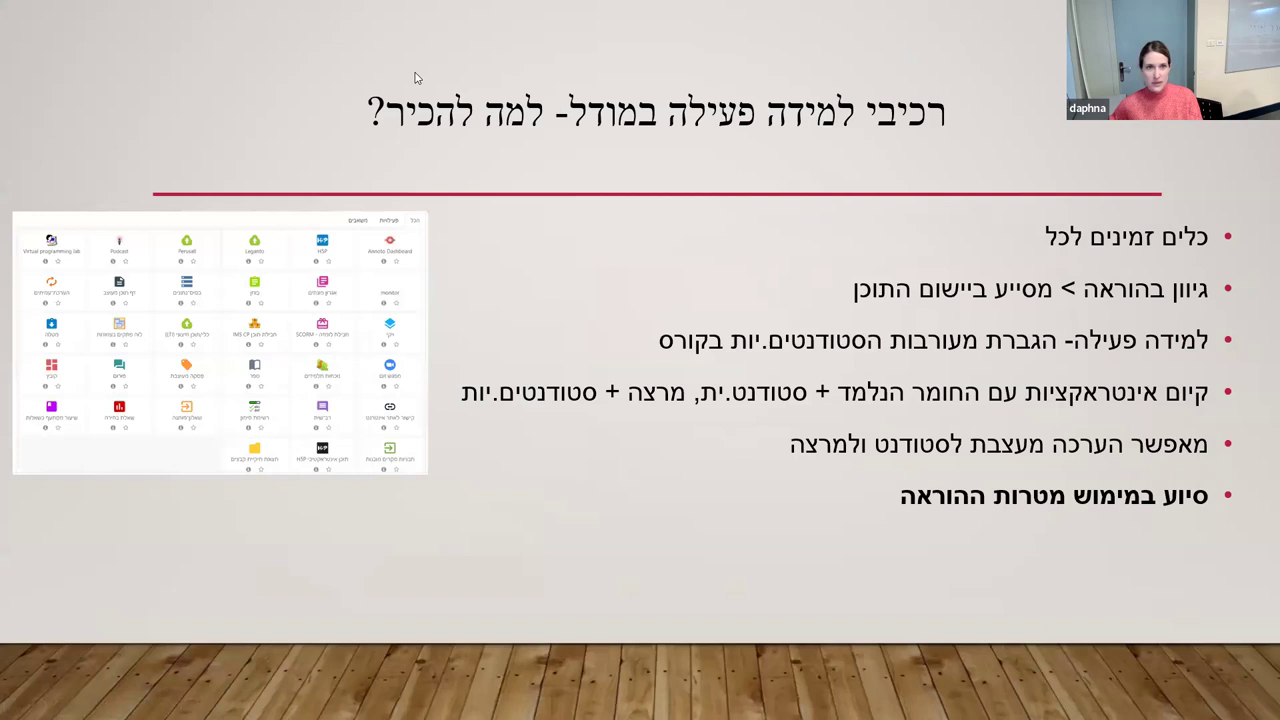
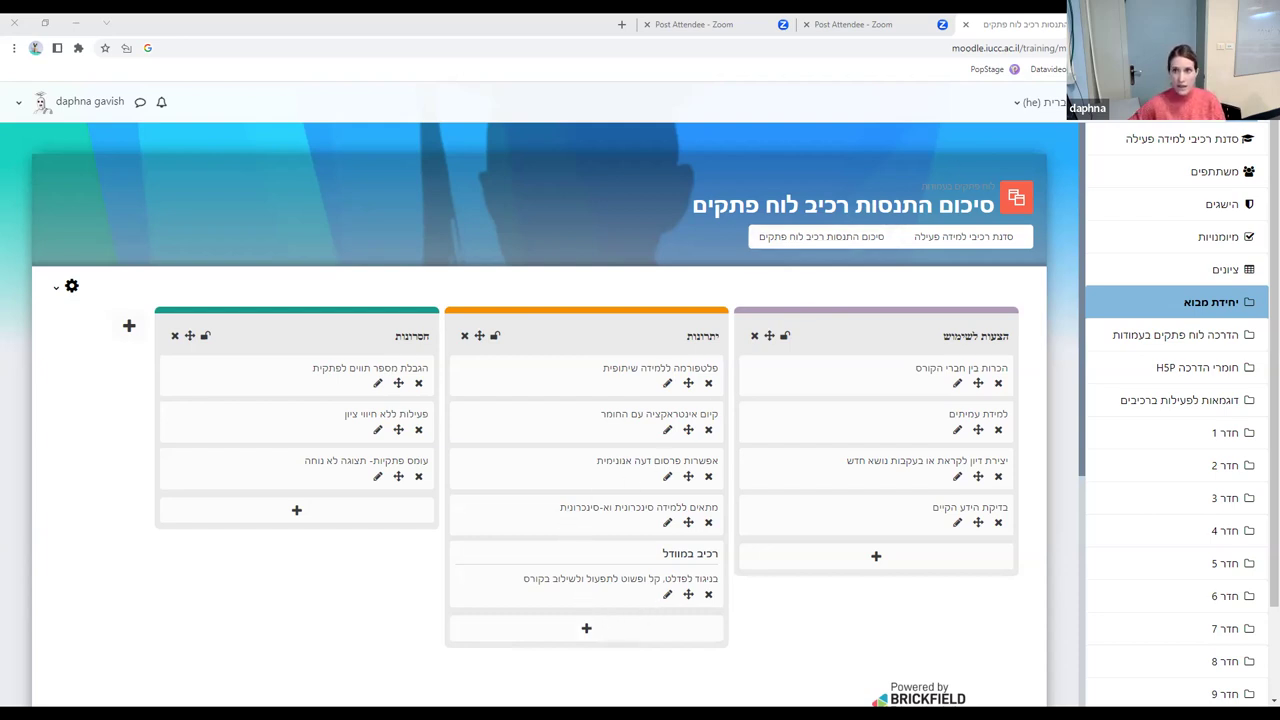
# Return from the סיכום התנסות רכיב לוח פתקים board to the course page and show its activities and section grid.
pyautogui.click(505, 548)
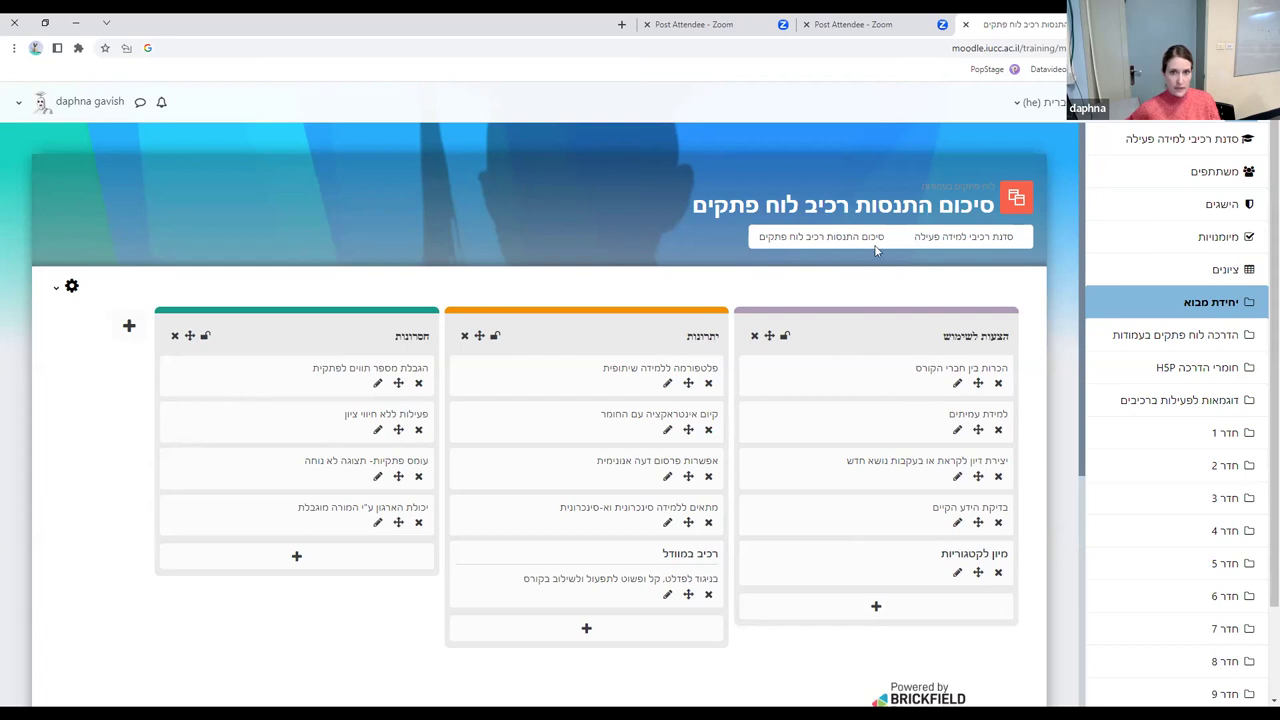
pyautogui.click(876, 214)
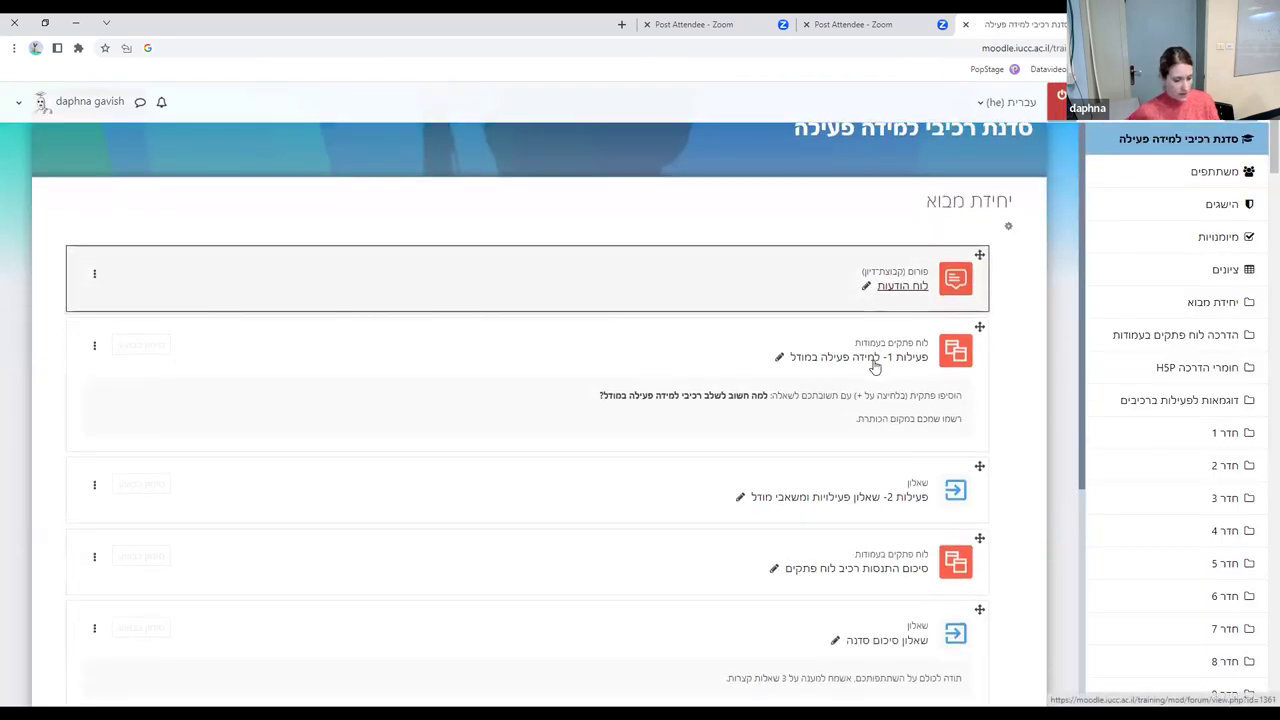
pyautogui.scroll(-3, 874, 366)
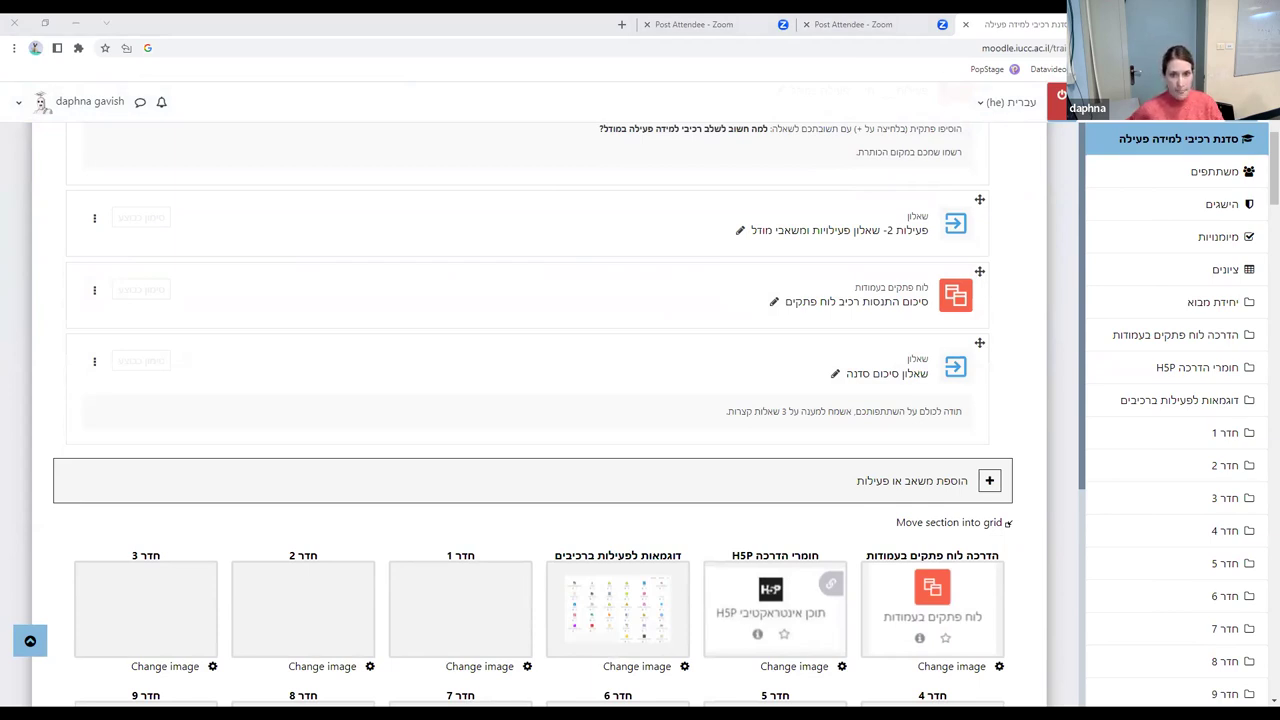
# Switch to the PowerPoint slide show, open its לוח הרכיבים במודל link while skipping link verification, and look over the component board.
pyautogui.hotkey('alt', 'Tab')
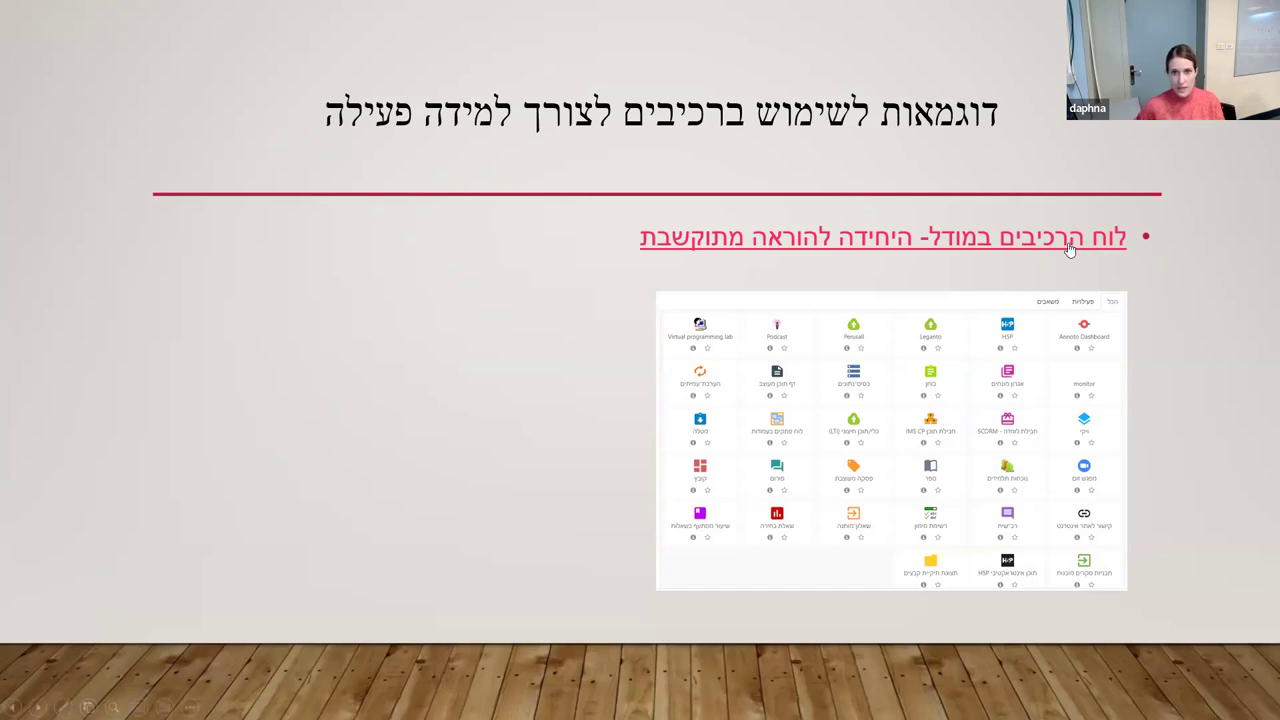
pyautogui.click(930, 244)
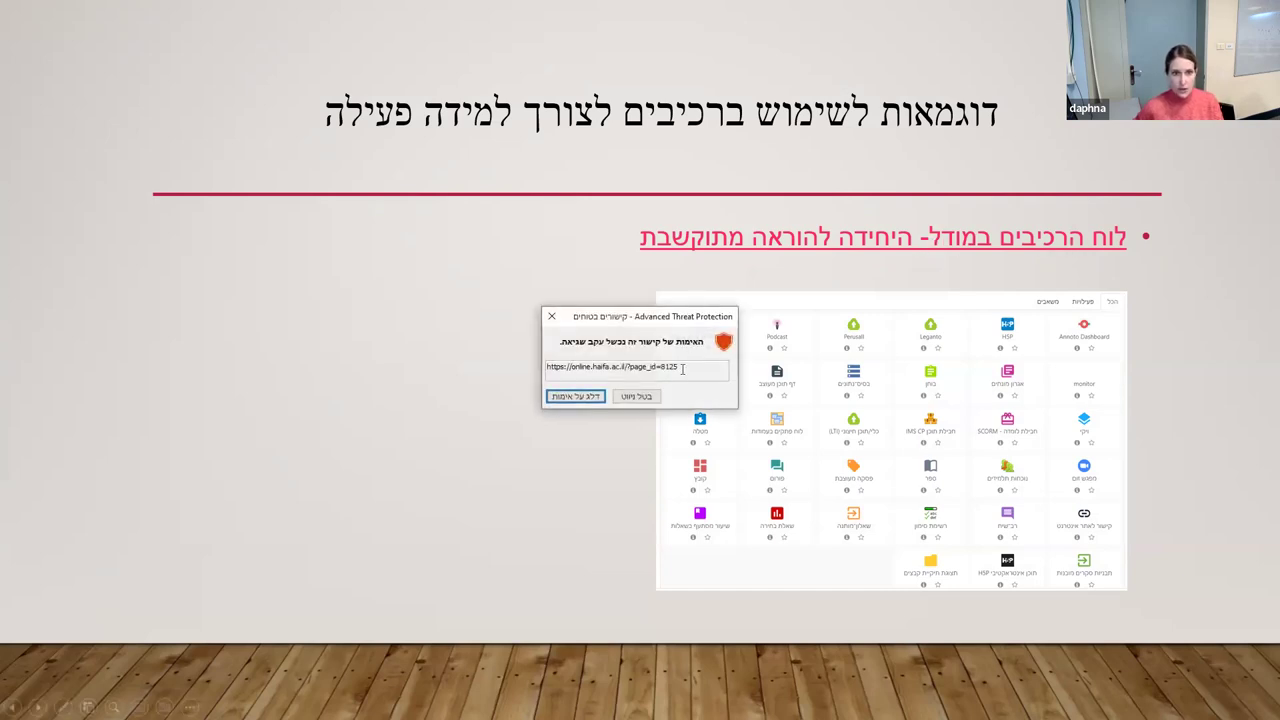
pyautogui.click(590, 400)
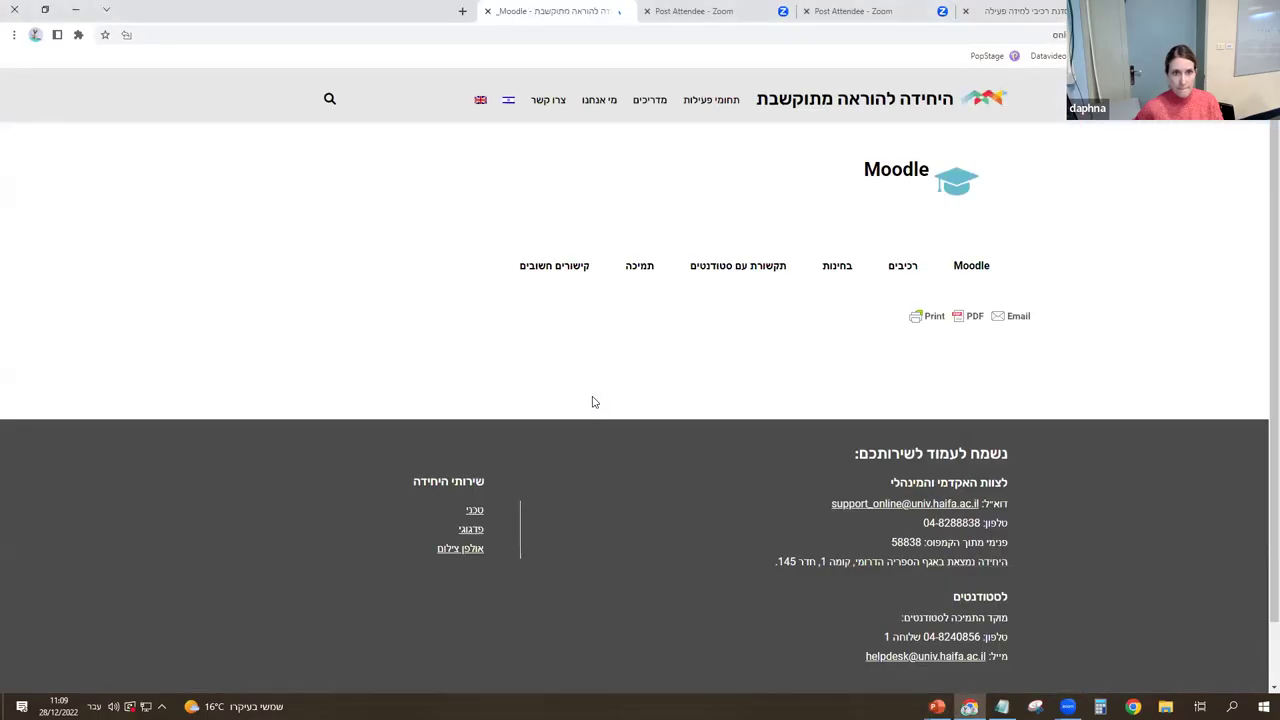
pyautogui.scroll(-2, 706, 383)
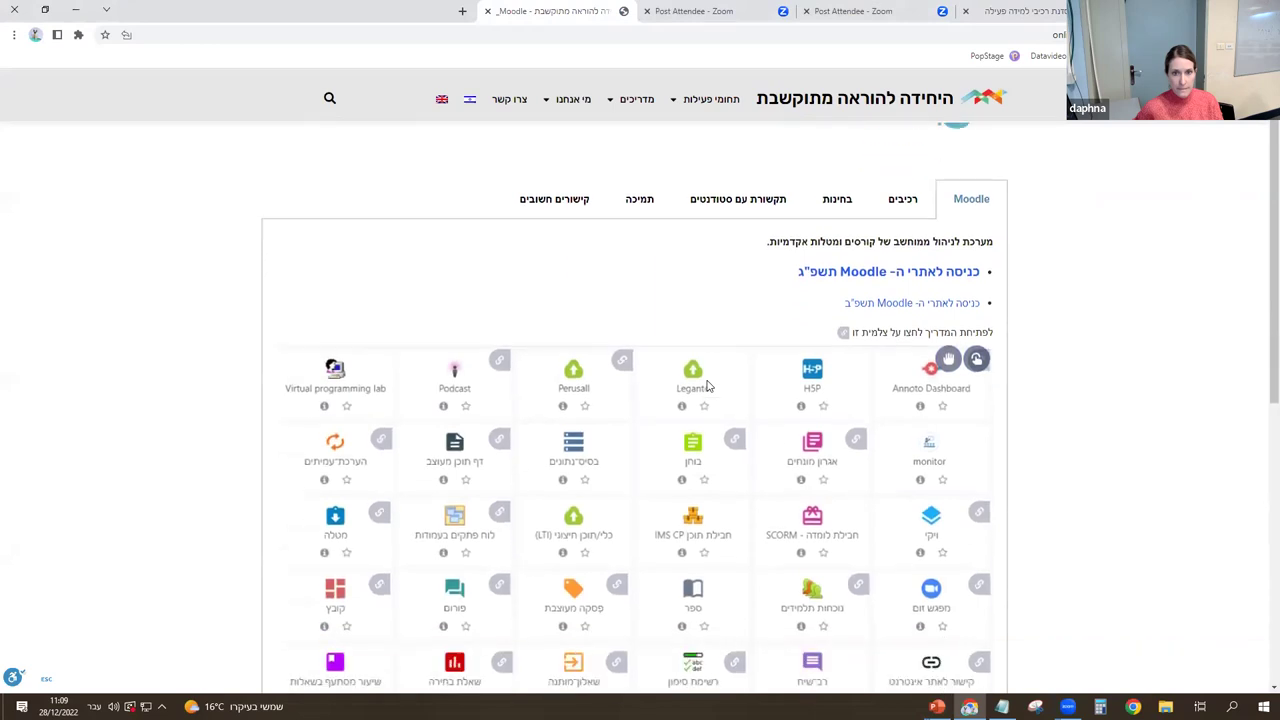
pyautogui.scroll(1, 700, 378)
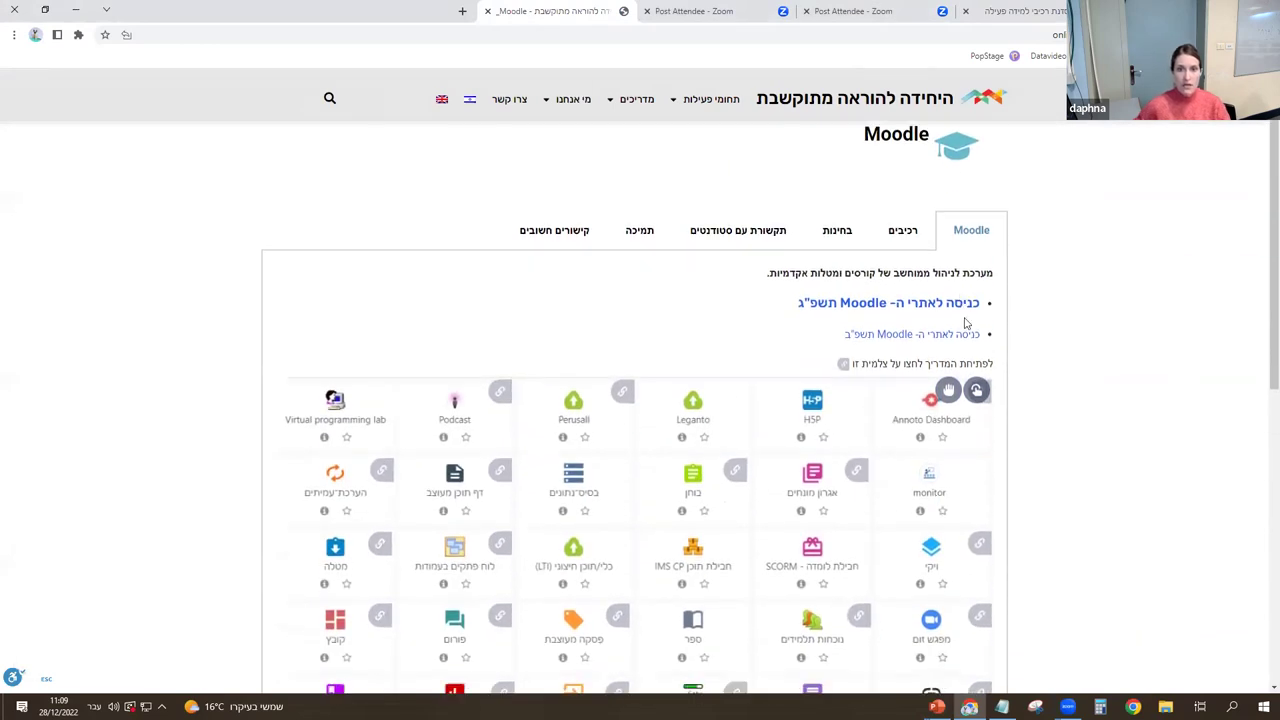
pyautogui.scroll(-2, 700, 378)
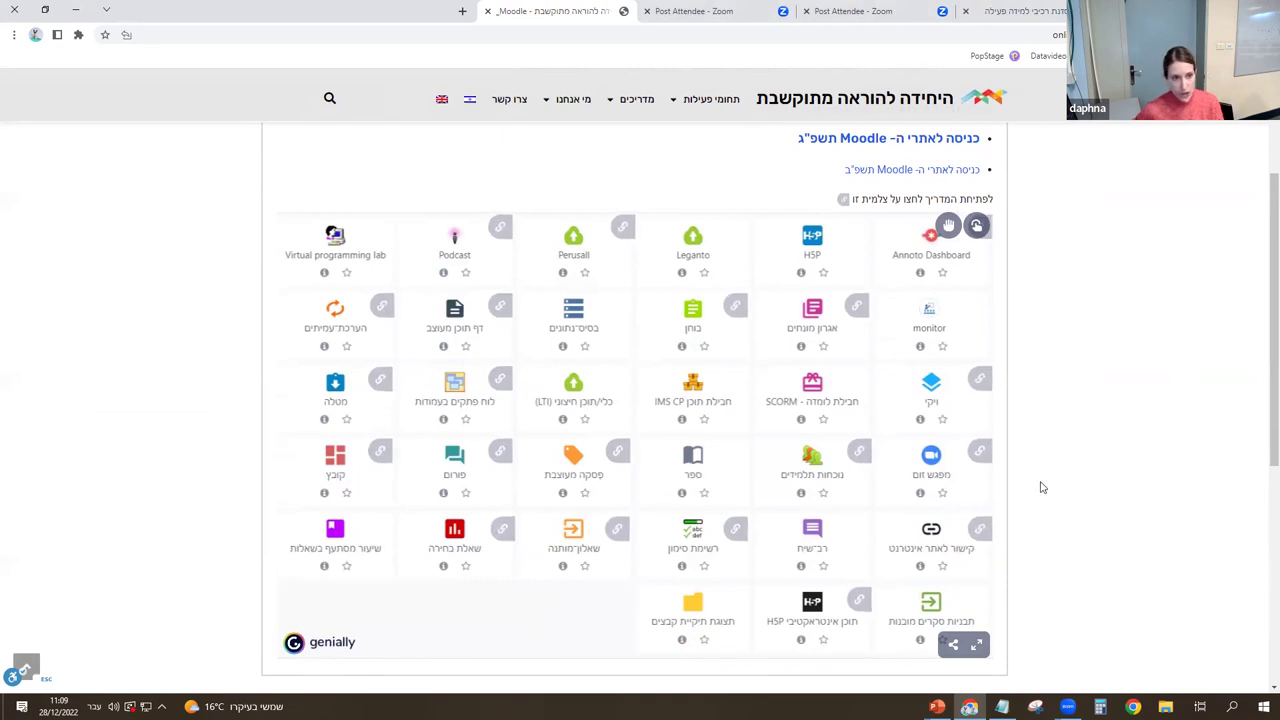
pyautogui.scroll(1, 1114, 452)
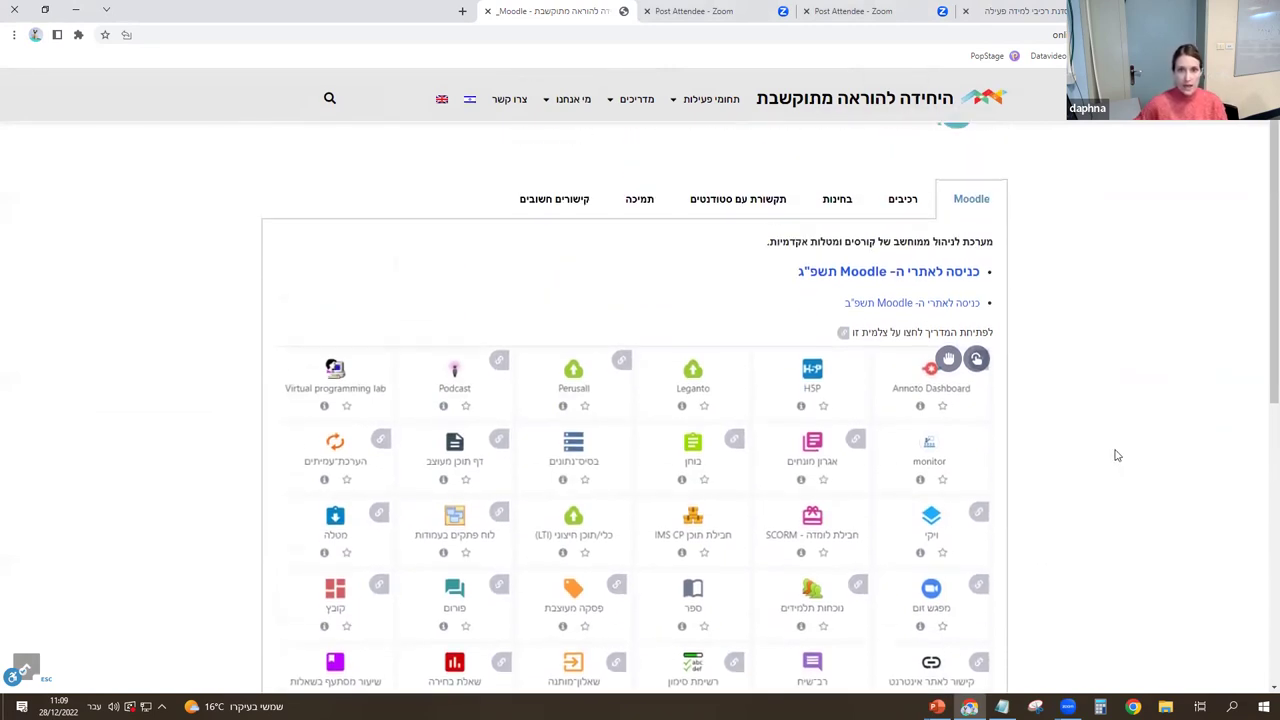
pyautogui.scroll(-1, 1007, 422)
pyautogui.scroll(-1, 1007, 422)
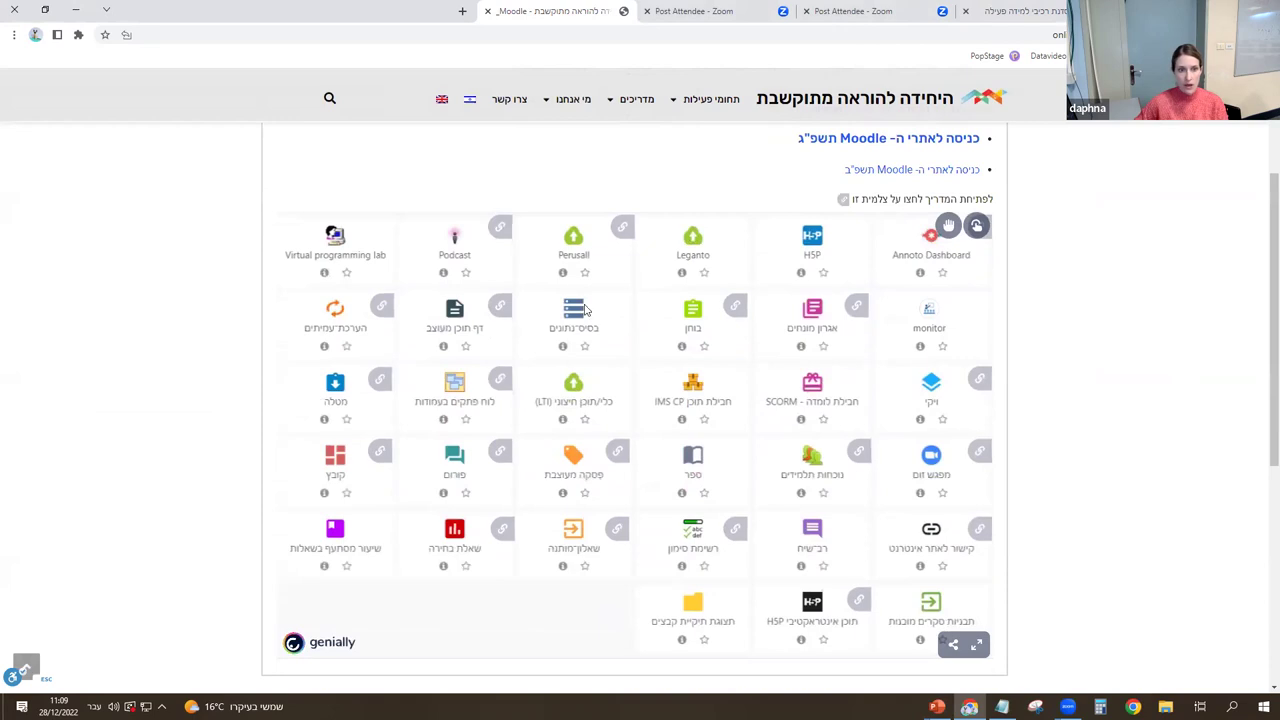
# Open the Perusall guide from the component board and review its introduction and pedagogical rationale.
pyautogui.click(621, 230)
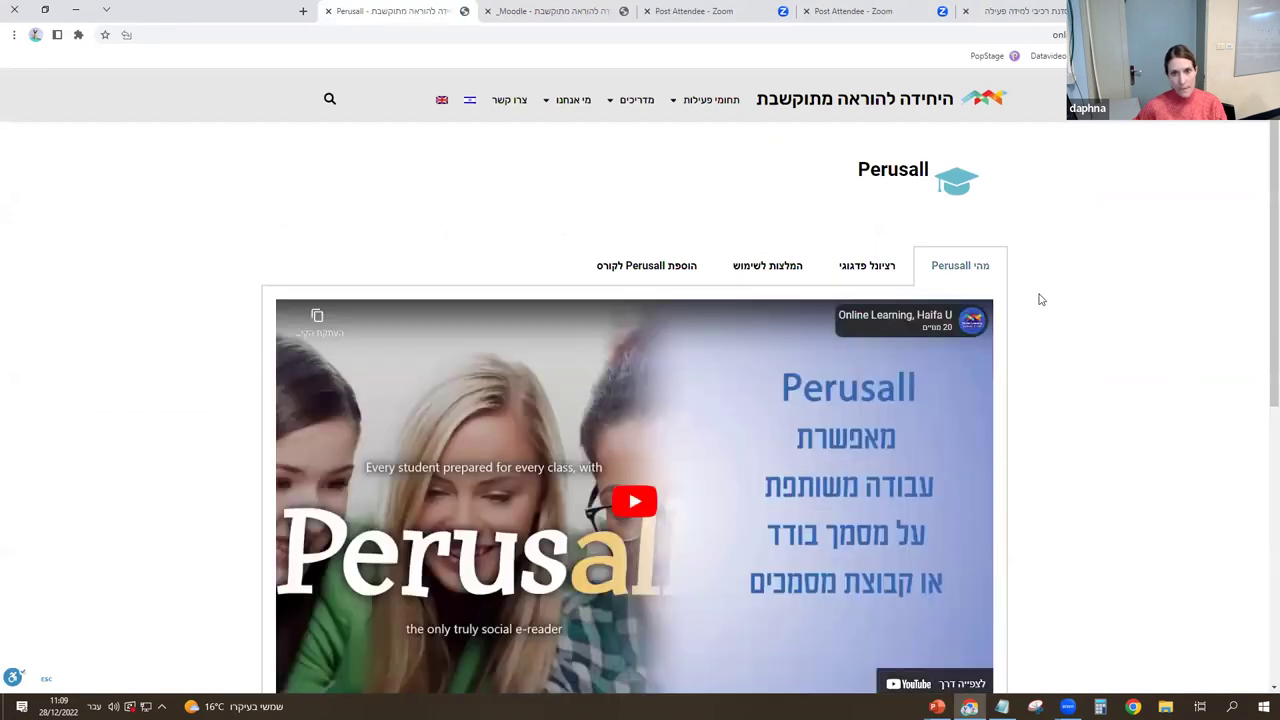
pyautogui.scroll(-3, 950, 340)
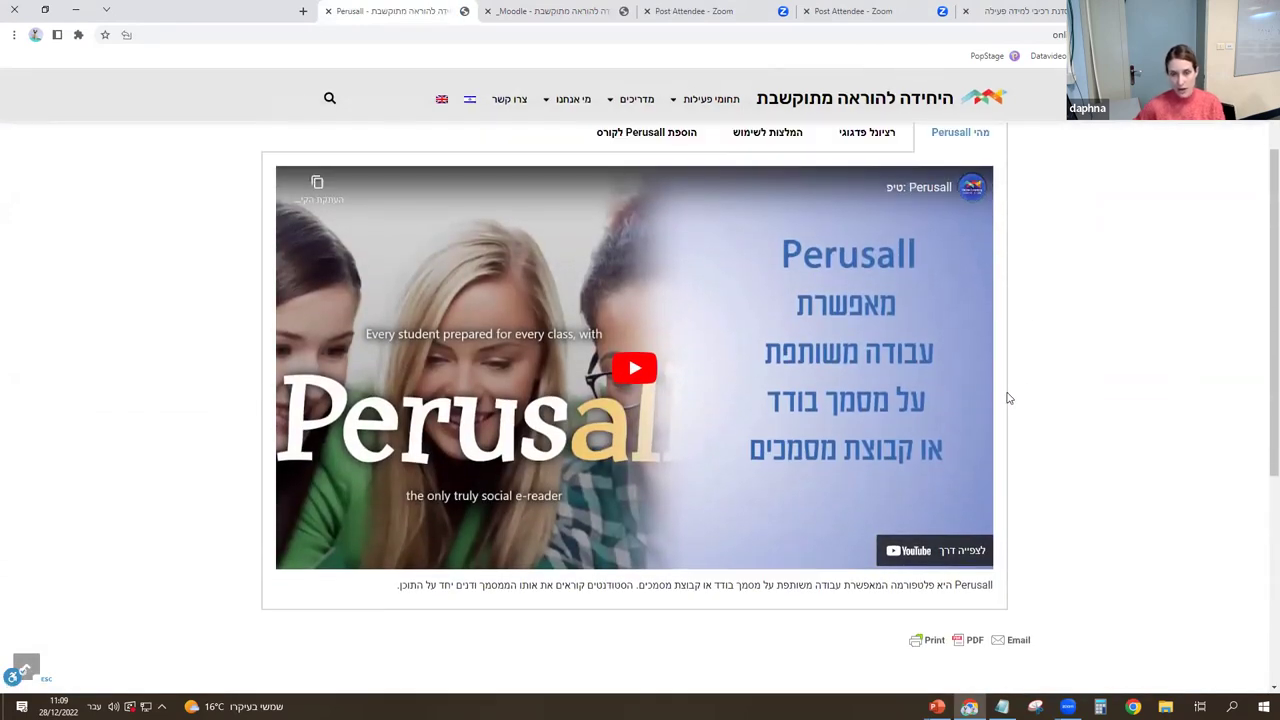
pyautogui.scroll(1, 1008, 398)
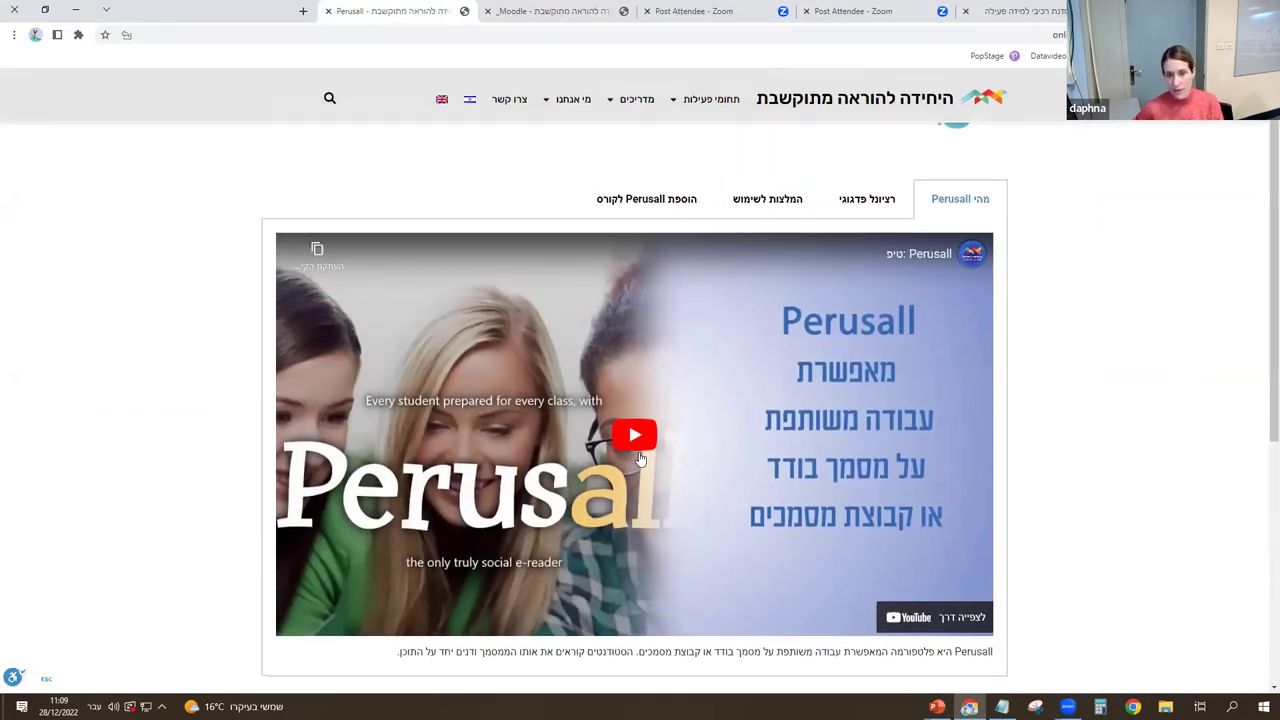
pyautogui.click(884, 206)
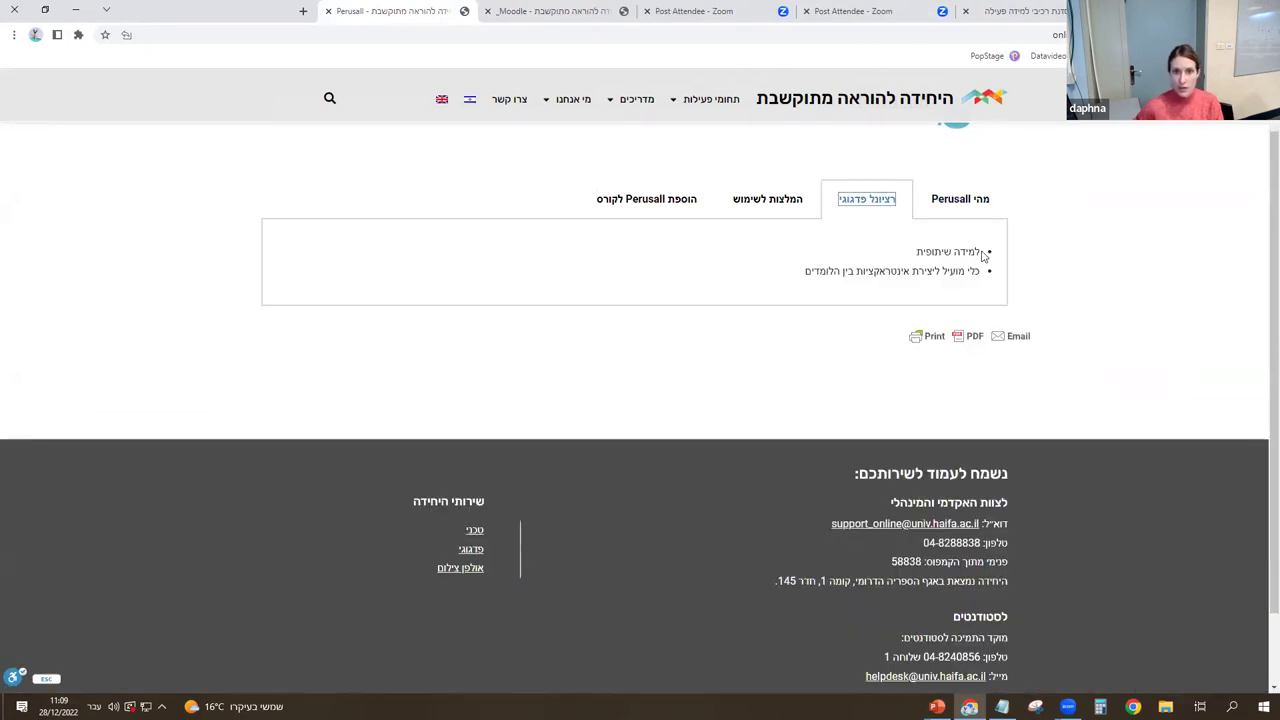
pyautogui.moveTo(782, 286); pyautogui.dragTo(991, 252)
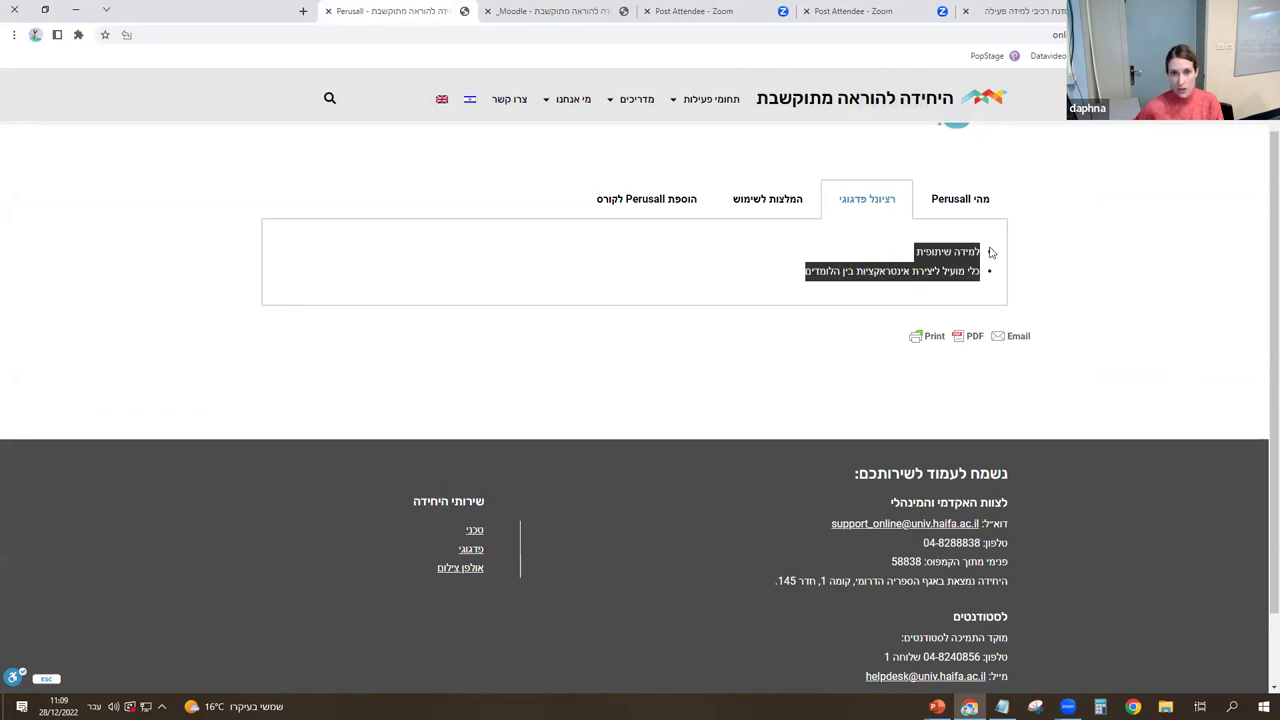
# Review the Perusall guide's usage recommendations and its instructions for adding Perusall to a course.
pyautogui.click(790, 205)
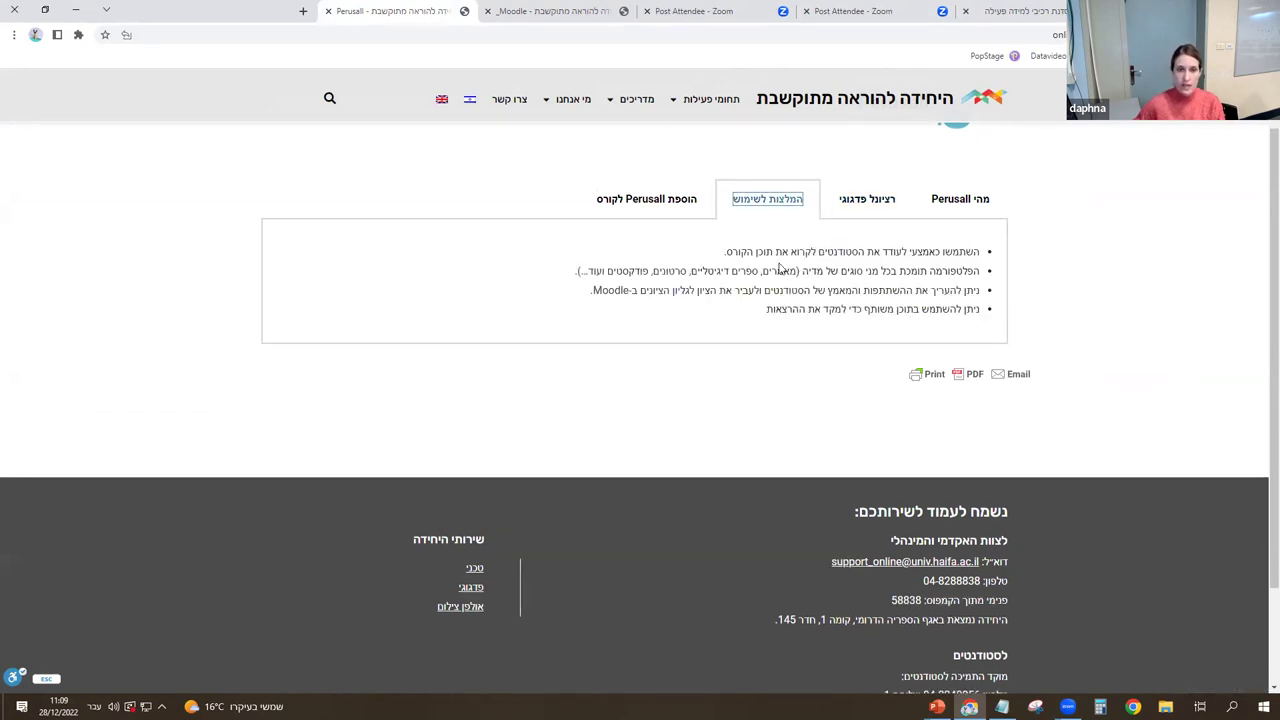
pyautogui.click(671, 212)
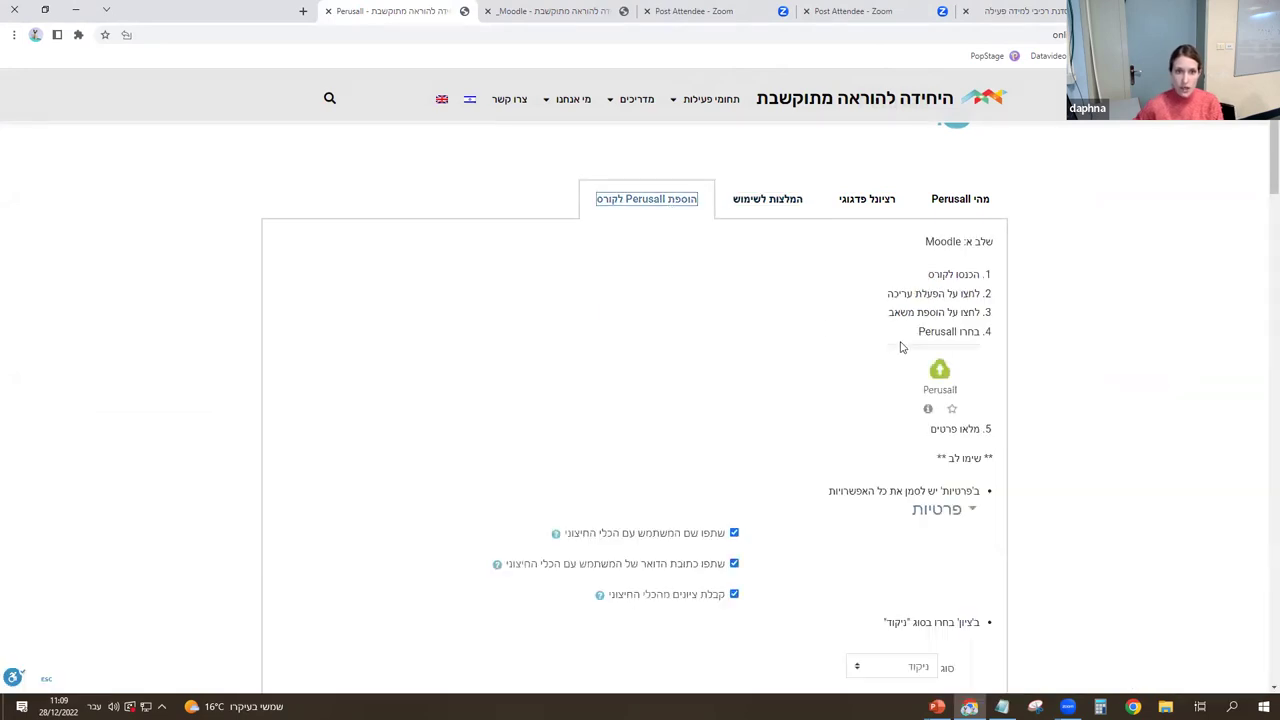
pyautogui.scroll(-1, 903, 346)
pyautogui.scroll(-3, 900, 346)
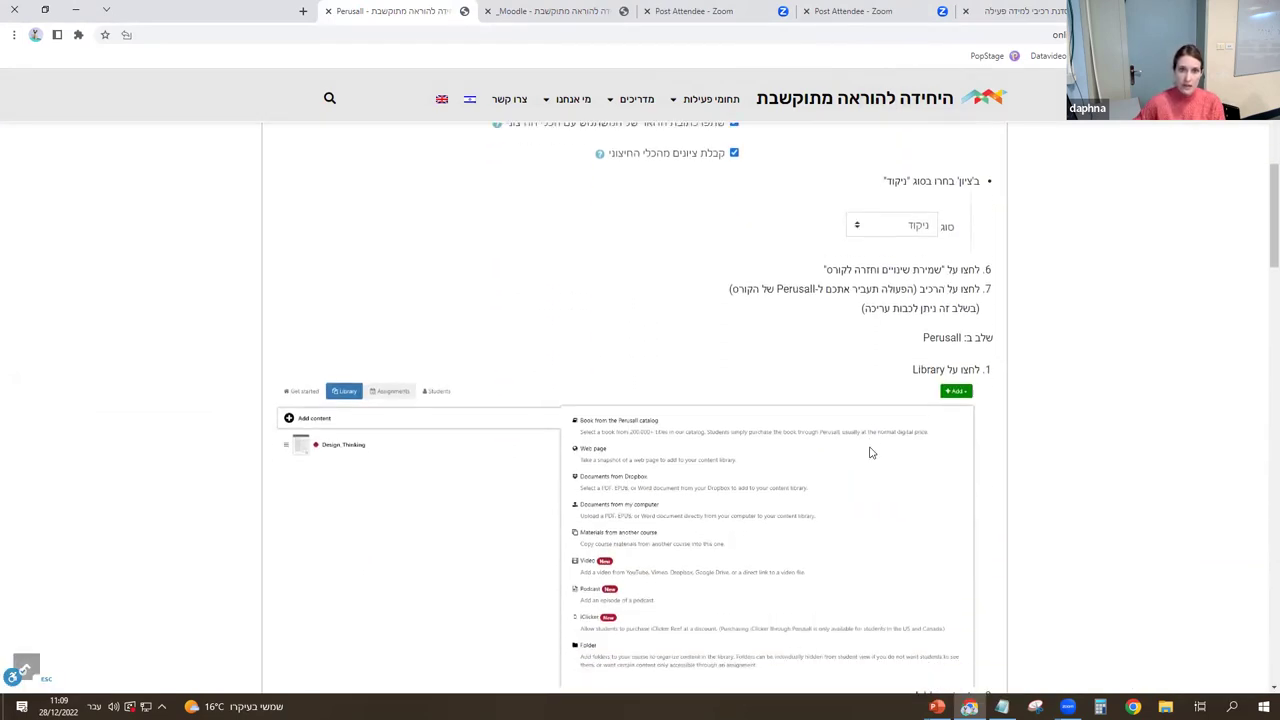
pyautogui.scroll(5, 871, 449)
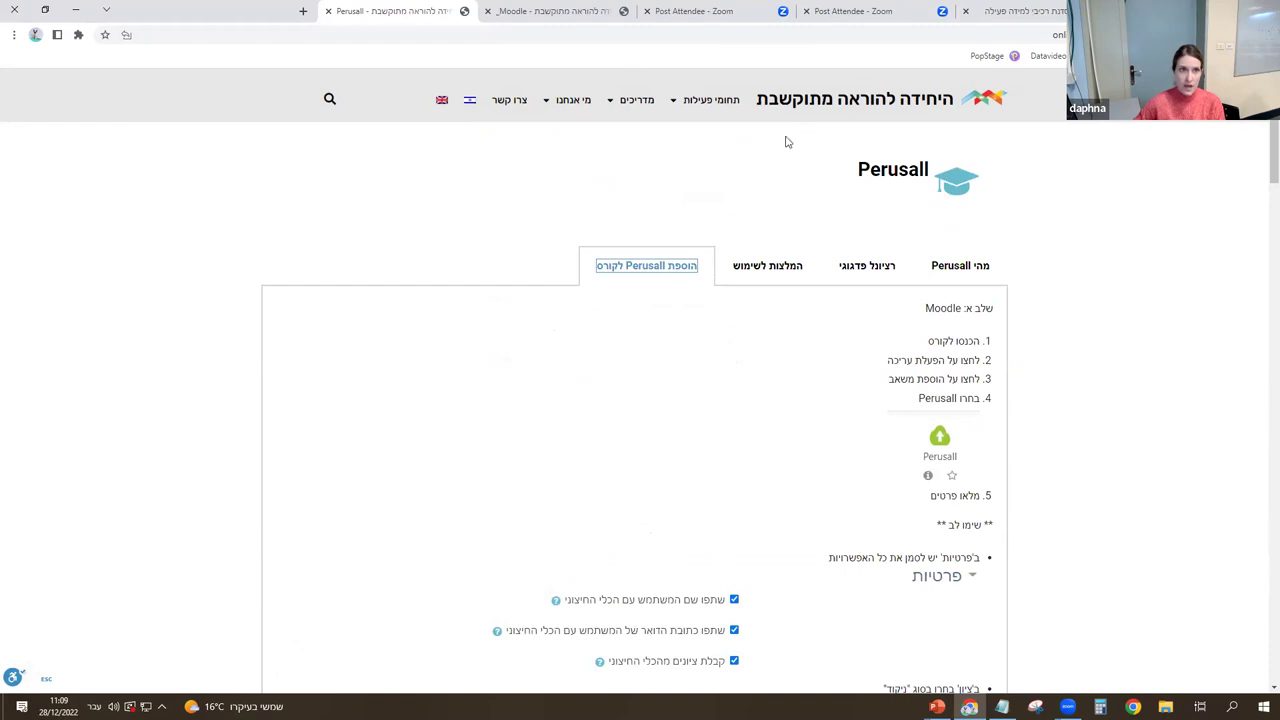
# Return to the Moodle component board and look over the components that offer guides.
pyautogui.click(578, 11)
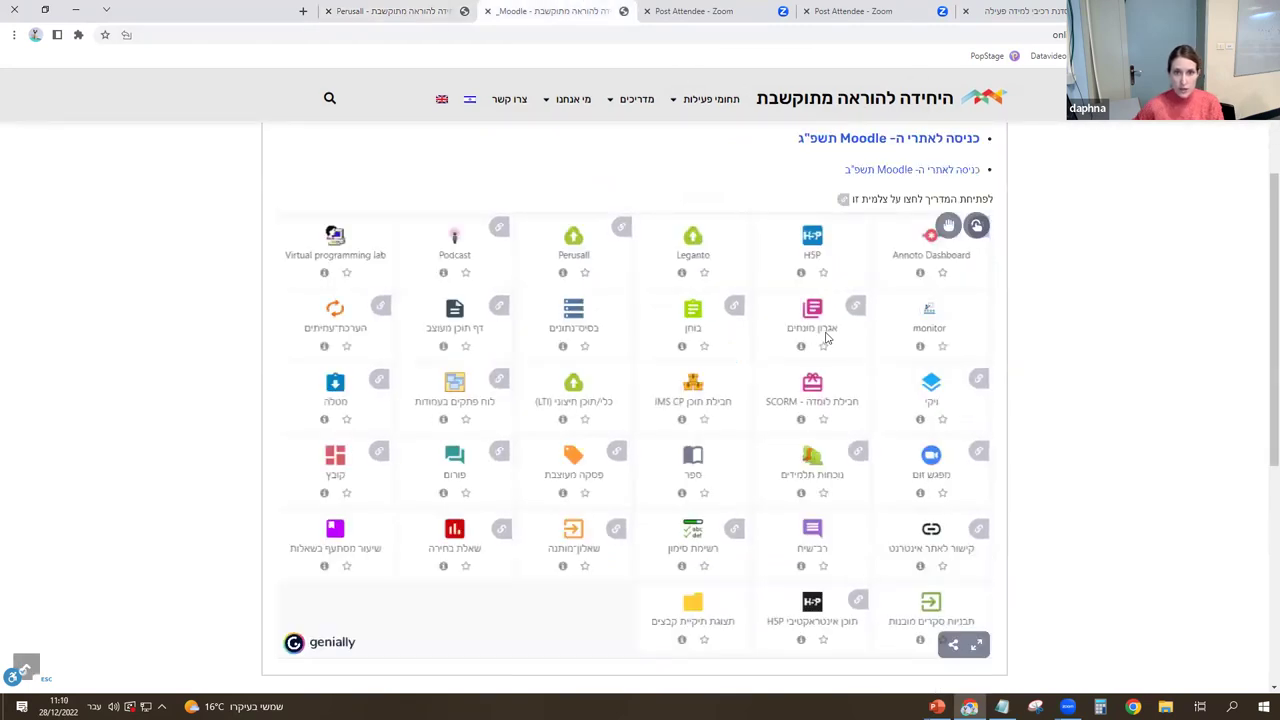
pyautogui.scroll(2, 913, 186)
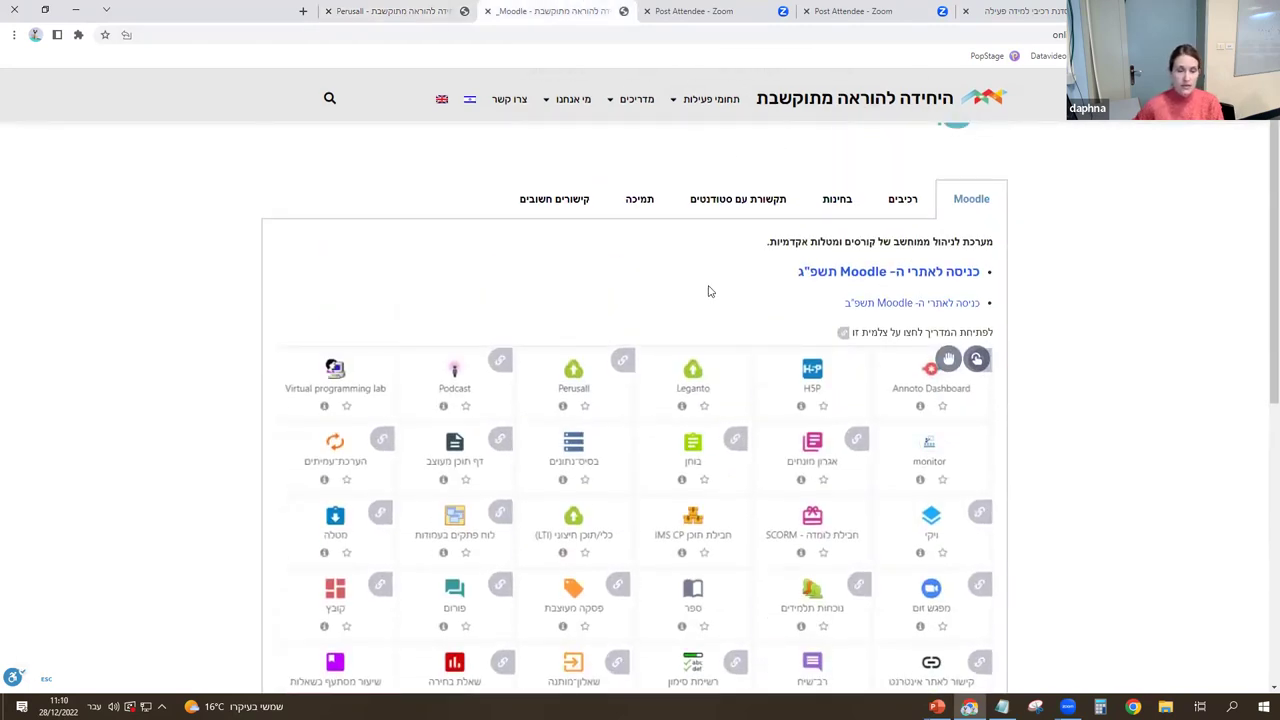
pyautogui.scroll(-1, 708, 291)
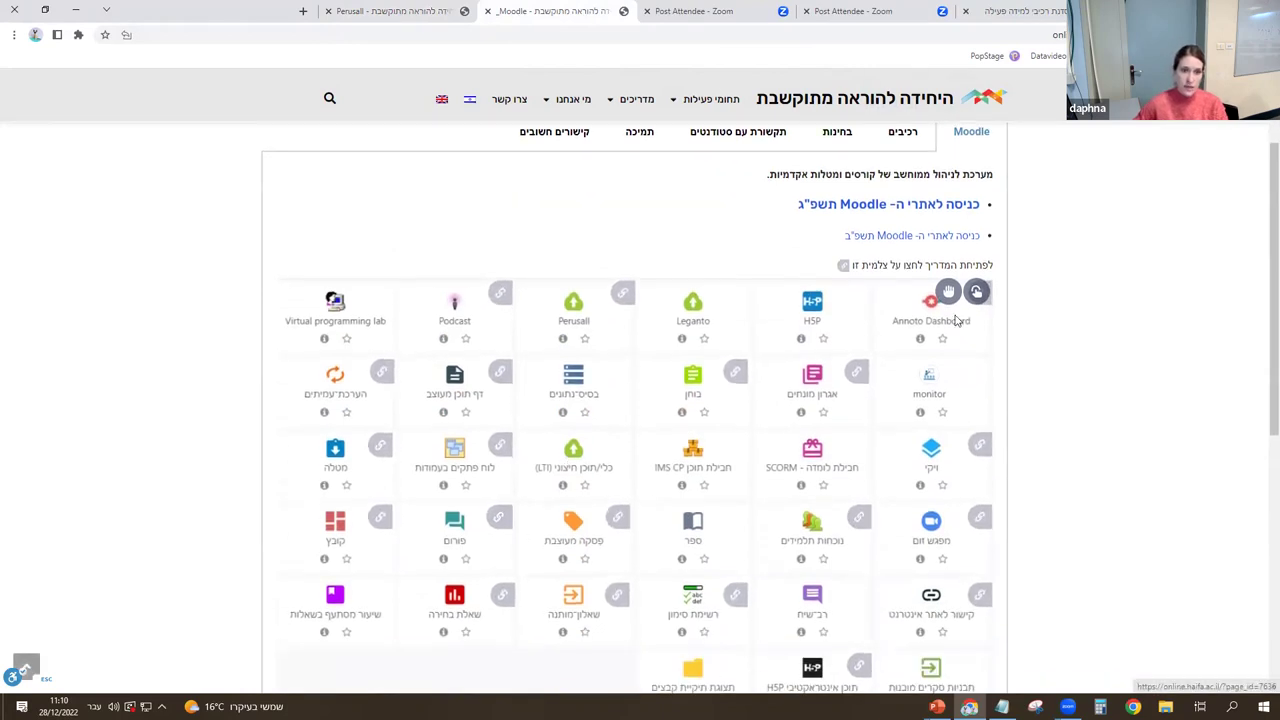
pyautogui.scroll(-1, 649, 544)
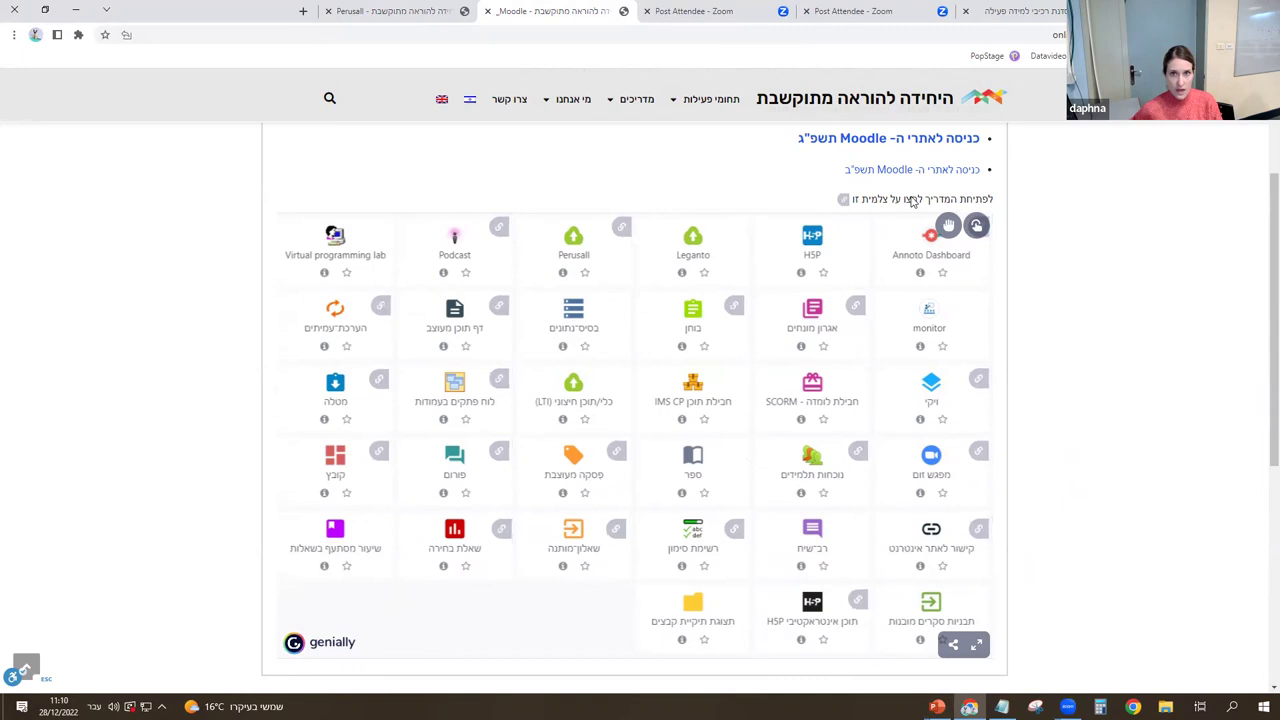
# Go back to the סדנת רכיבי למידה פעילה course page and open the דוגמאות לפעילות ברכיבים section.
pyautogui.click(1035, 10)
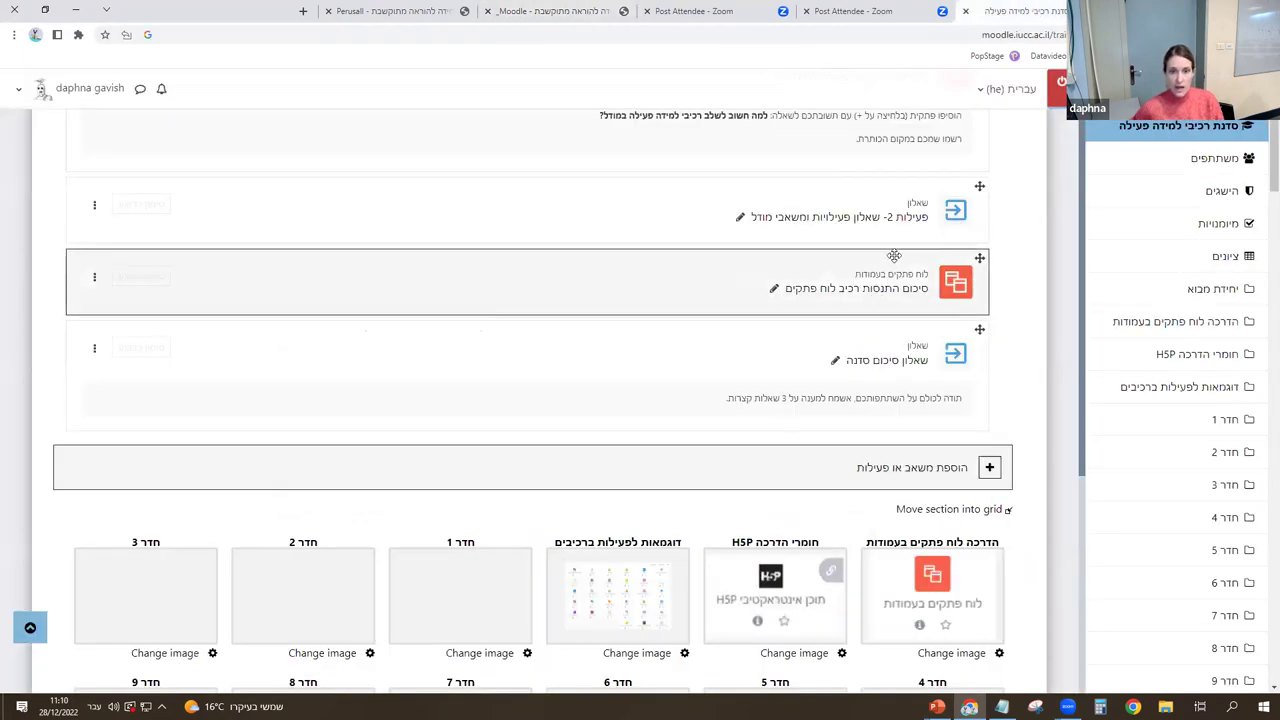
pyautogui.scroll(-2, 894, 255)
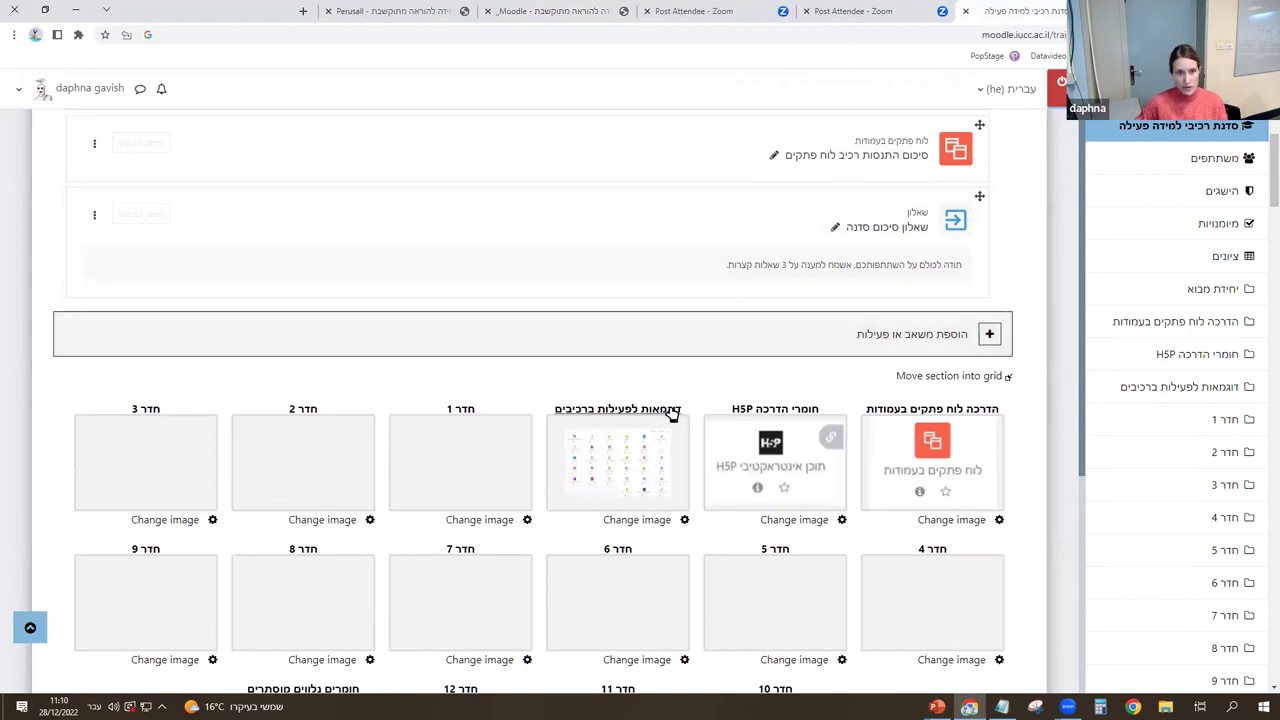
pyautogui.click(665, 411)
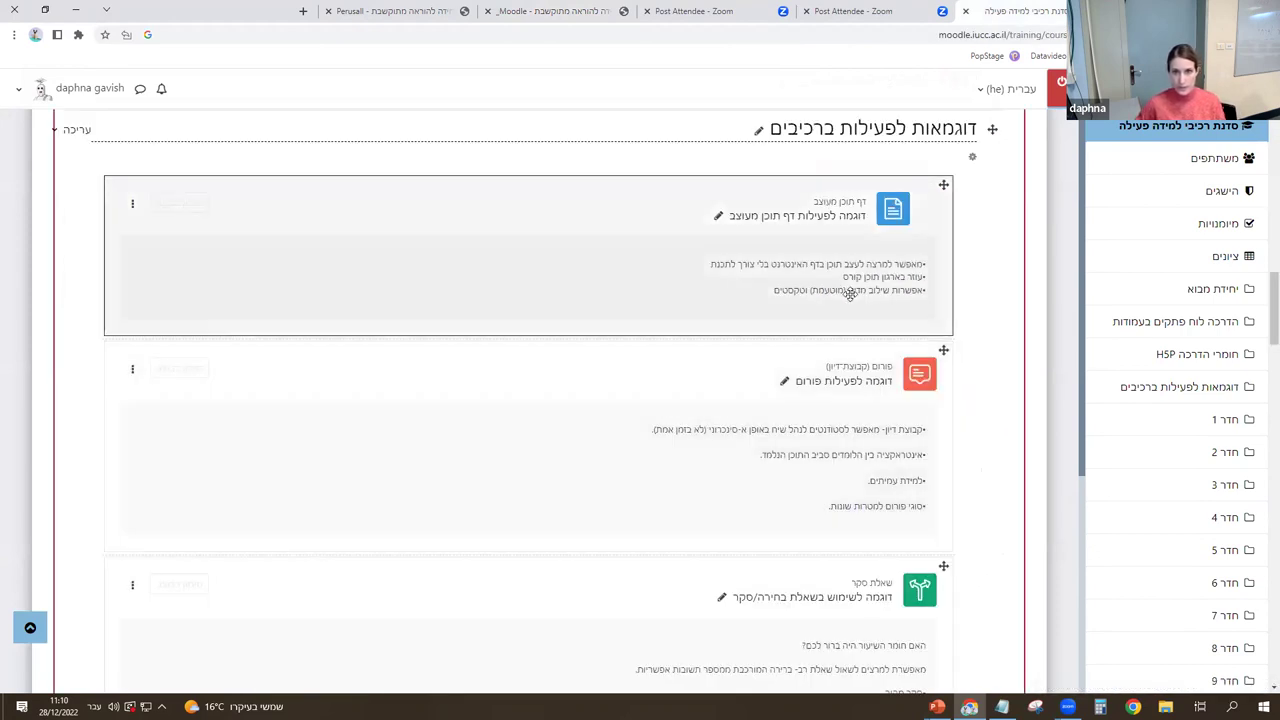
# Turn off course editing and reopen the דוגמאות לפעילות ברכיבים section to look over its example activities.
pyautogui.click(1053, 97)
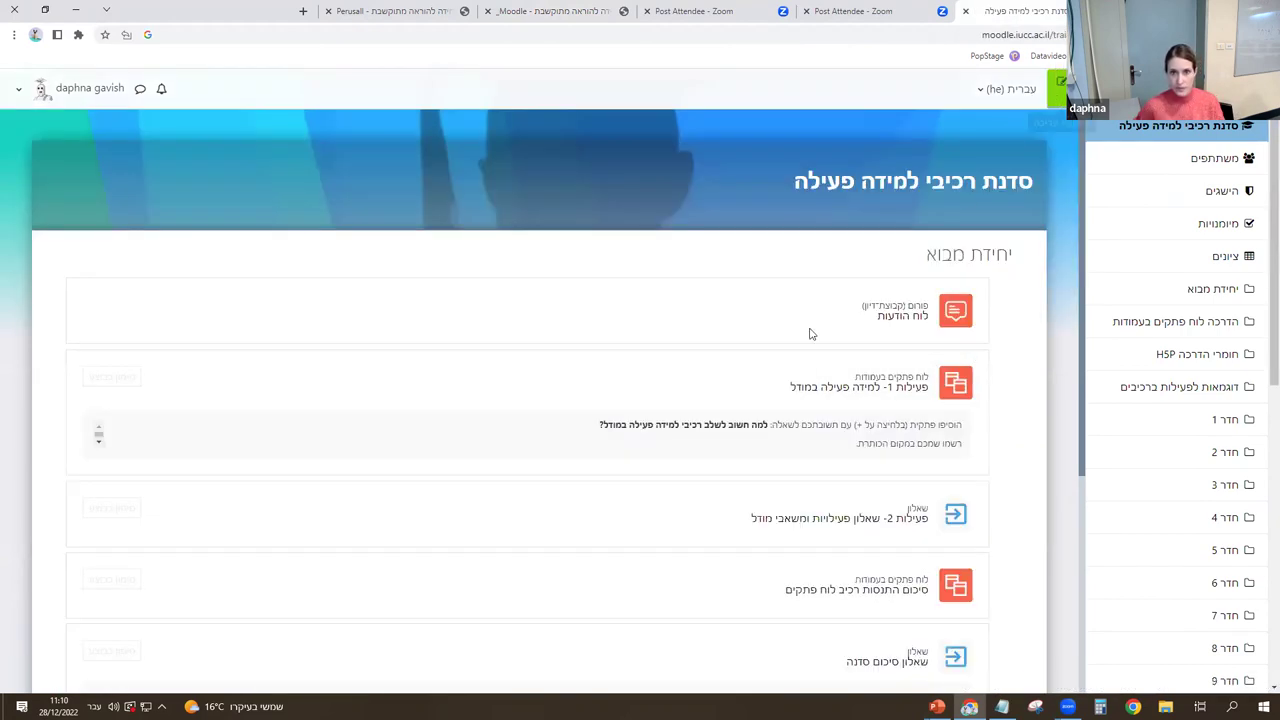
pyautogui.scroll(-6, 771, 366)
pyautogui.click(637, 236)
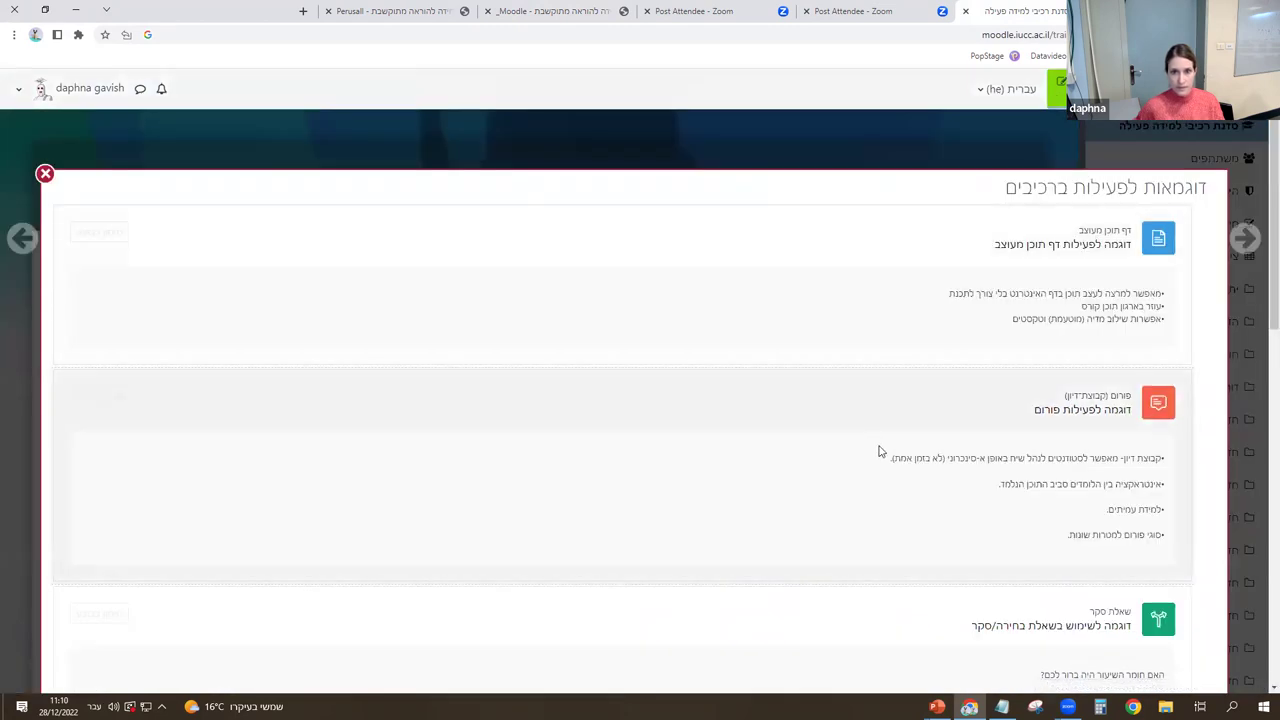
pyautogui.scroll(-2, 900, 465)
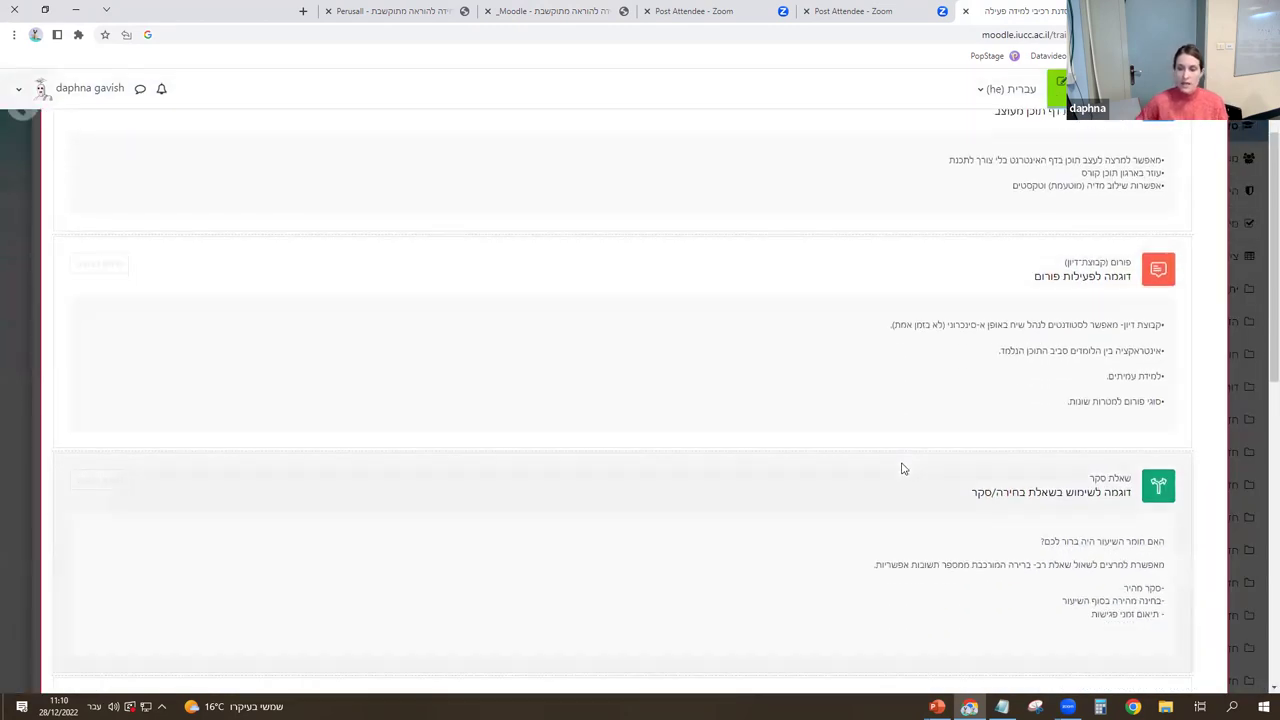
pyautogui.scroll(-4, 914, 467)
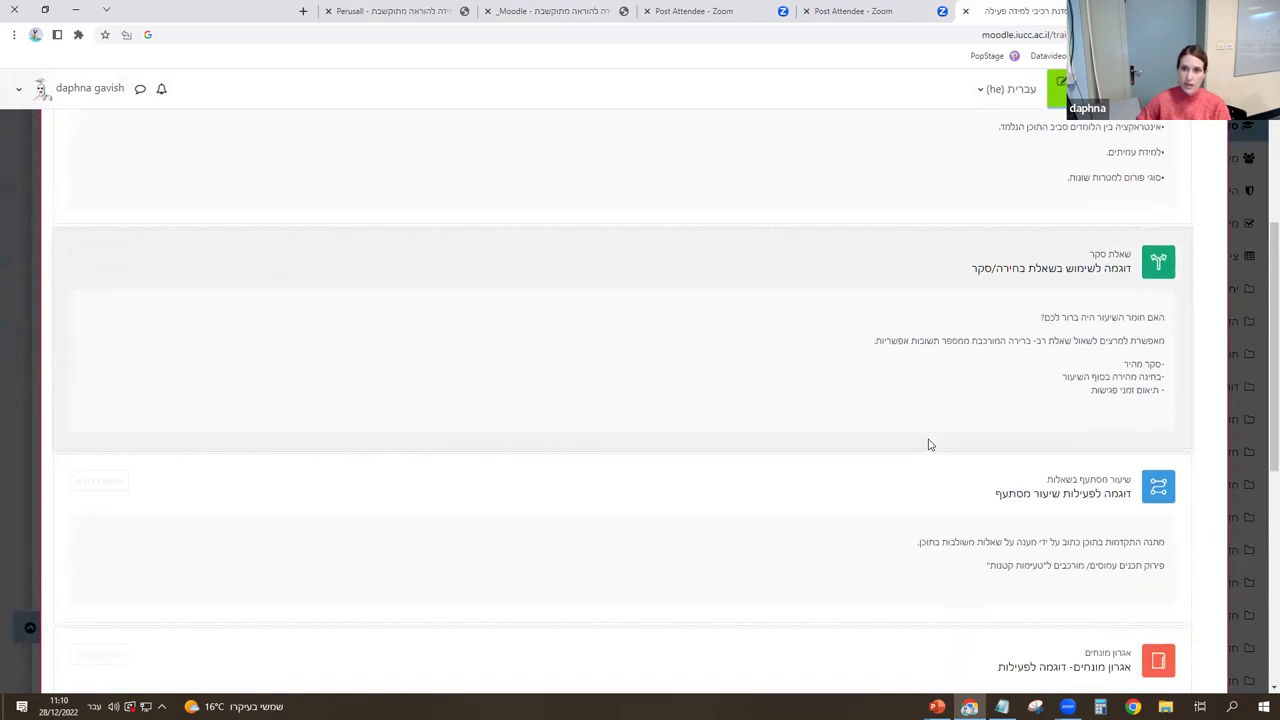
pyautogui.scroll(-2, 929, 444)
pyautogui.scroll(8, 938, 498)
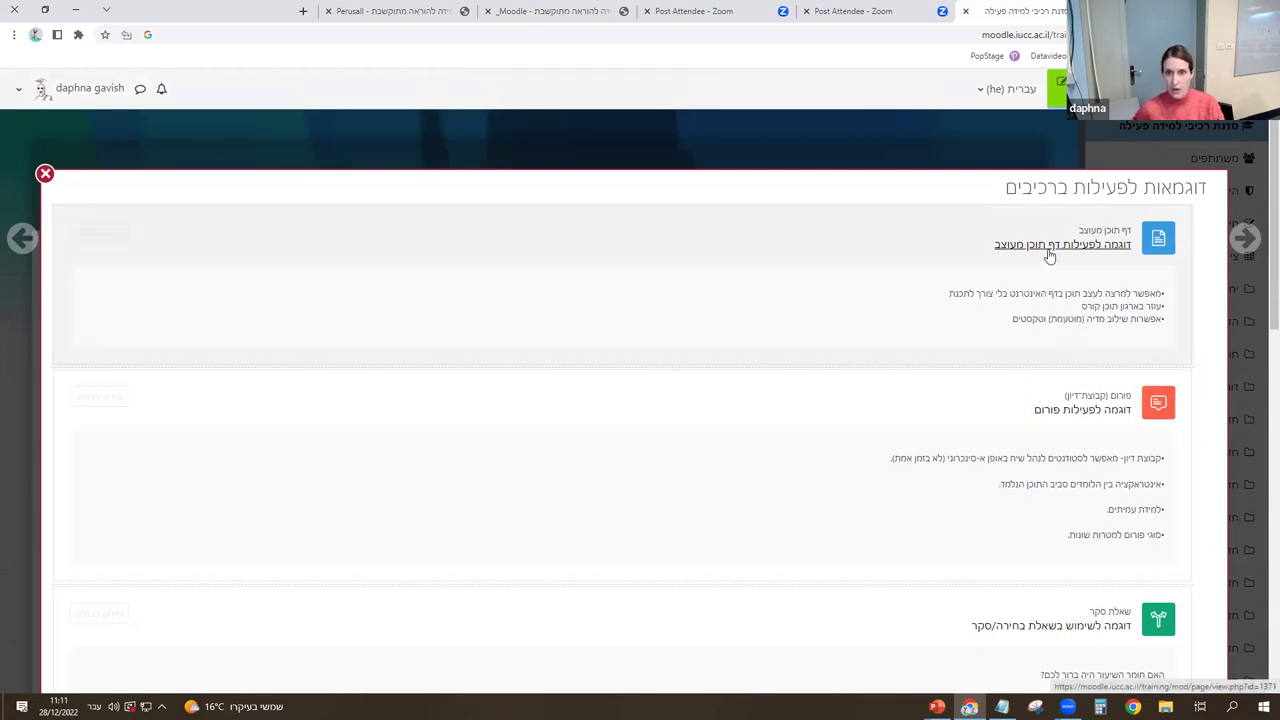
# Open the דוגמה לפעילות דף תוכן מעוצב example and review its embedded video and multiple-choice question.
pyautogui.click(1049, 256)
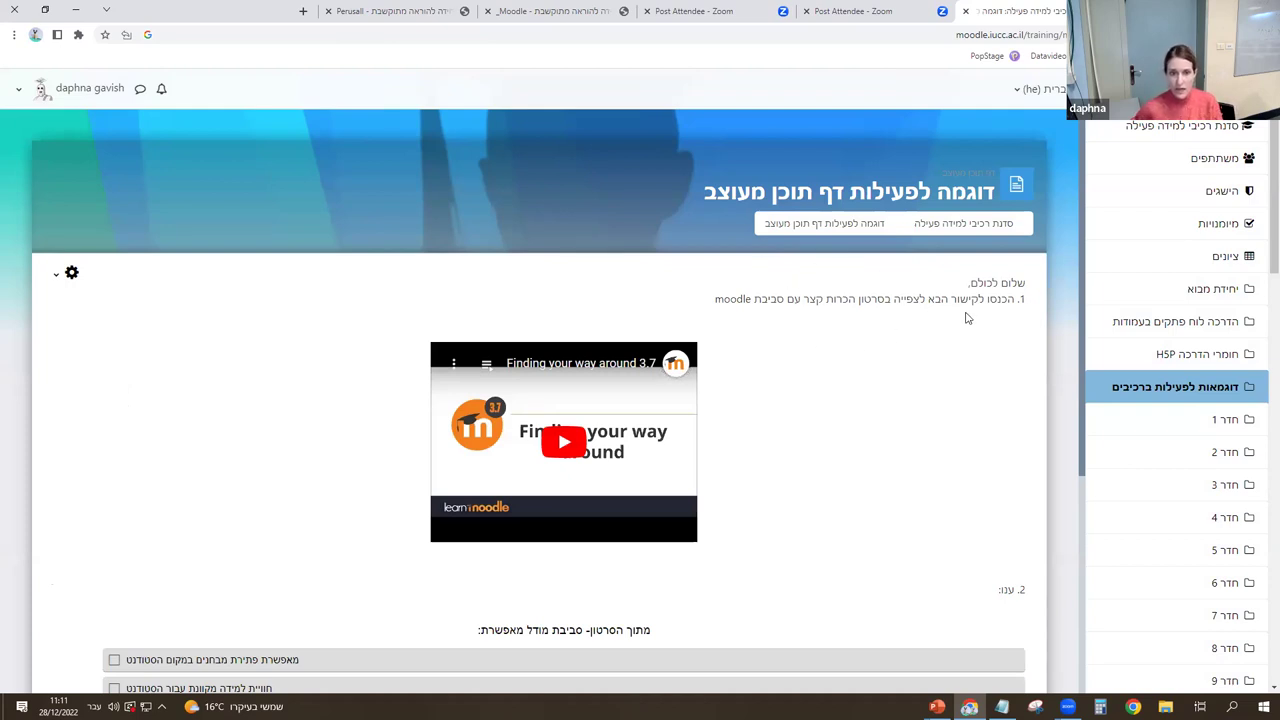
pyautogui.scroll(-9, 966, 318)
pyautogui.scroll(10, 924, 347)
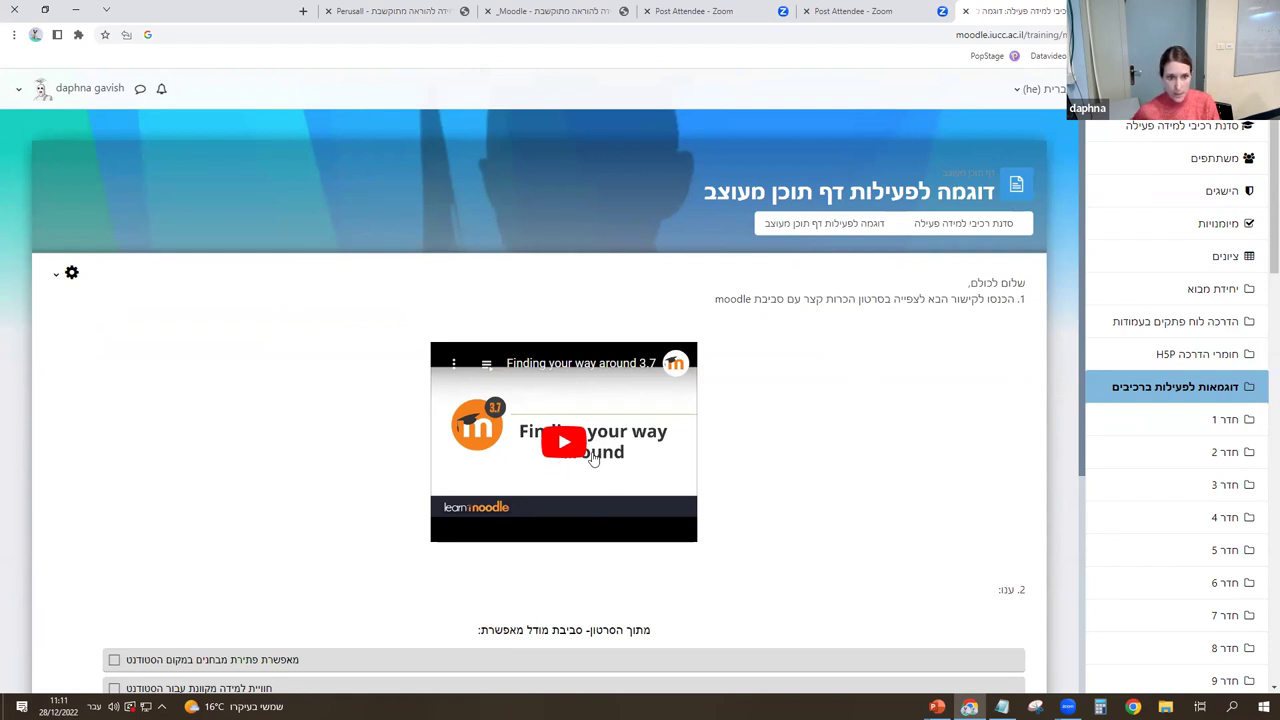
pyautogui.scroll(-1, 592, 457)
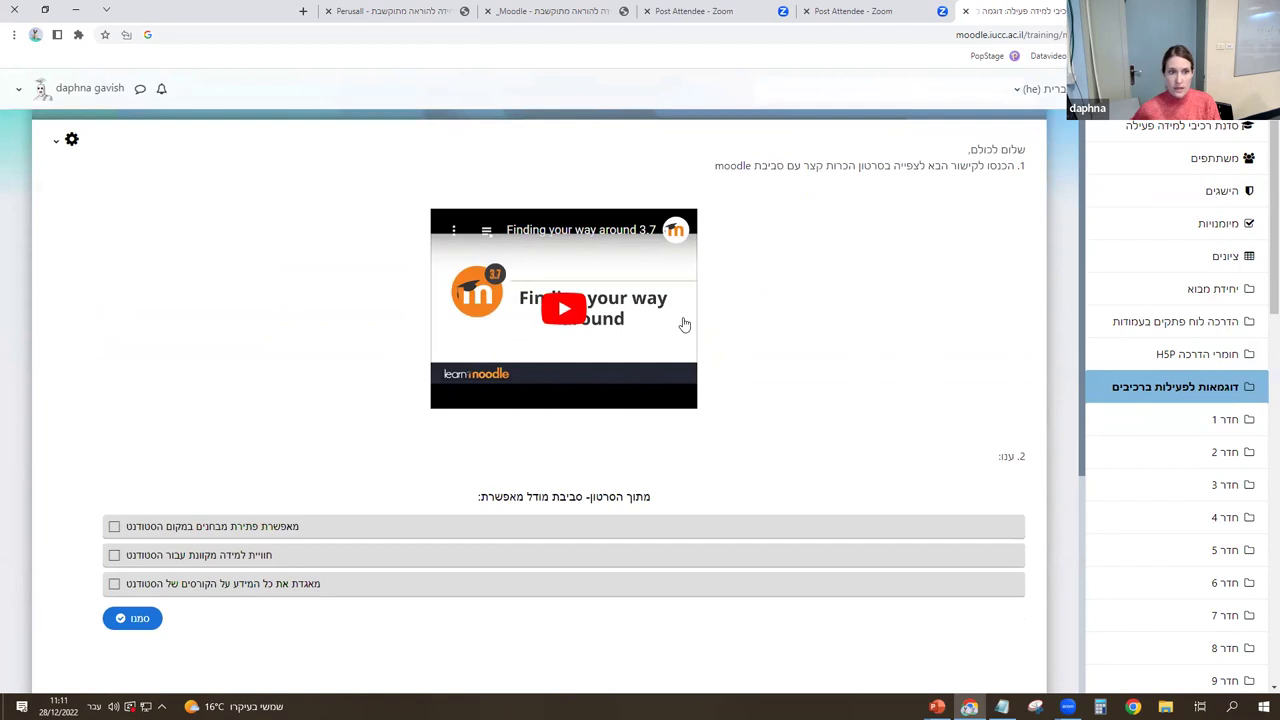
pyautogui.scroll(-1, 850, 395)
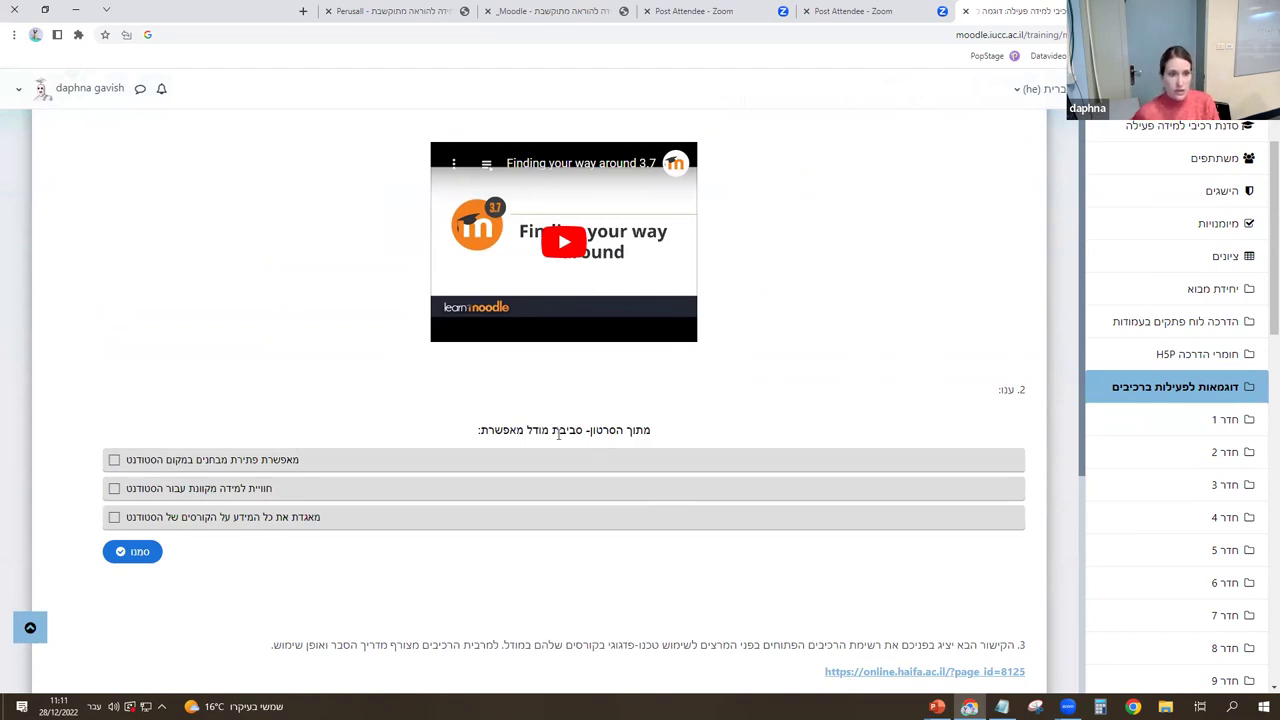
# Answer the video question with מאפשרת פתירת מבחנים במקום הסטודנט and חוויית למידה מקוונת עבור הסטודנט, and submit it for checking.
pyautogui.click(236, 462)
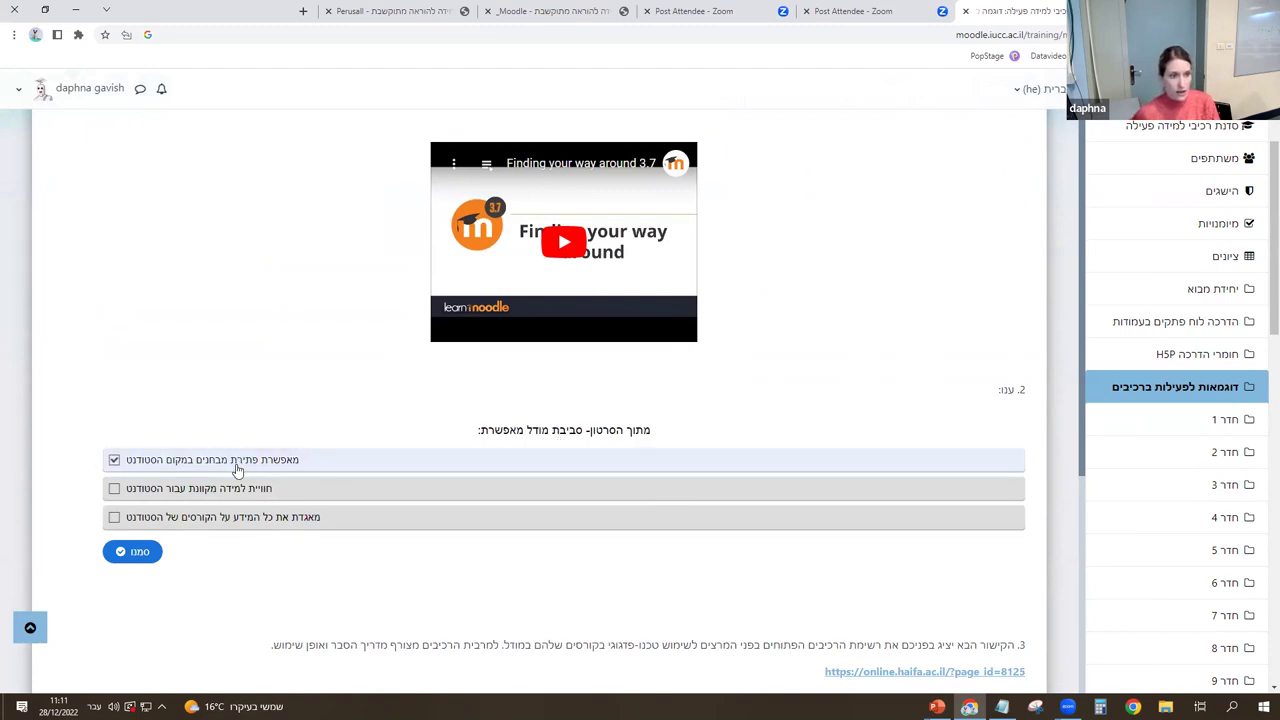
pyautogui.click(236, 492)
pyautogui.click(140, 551)
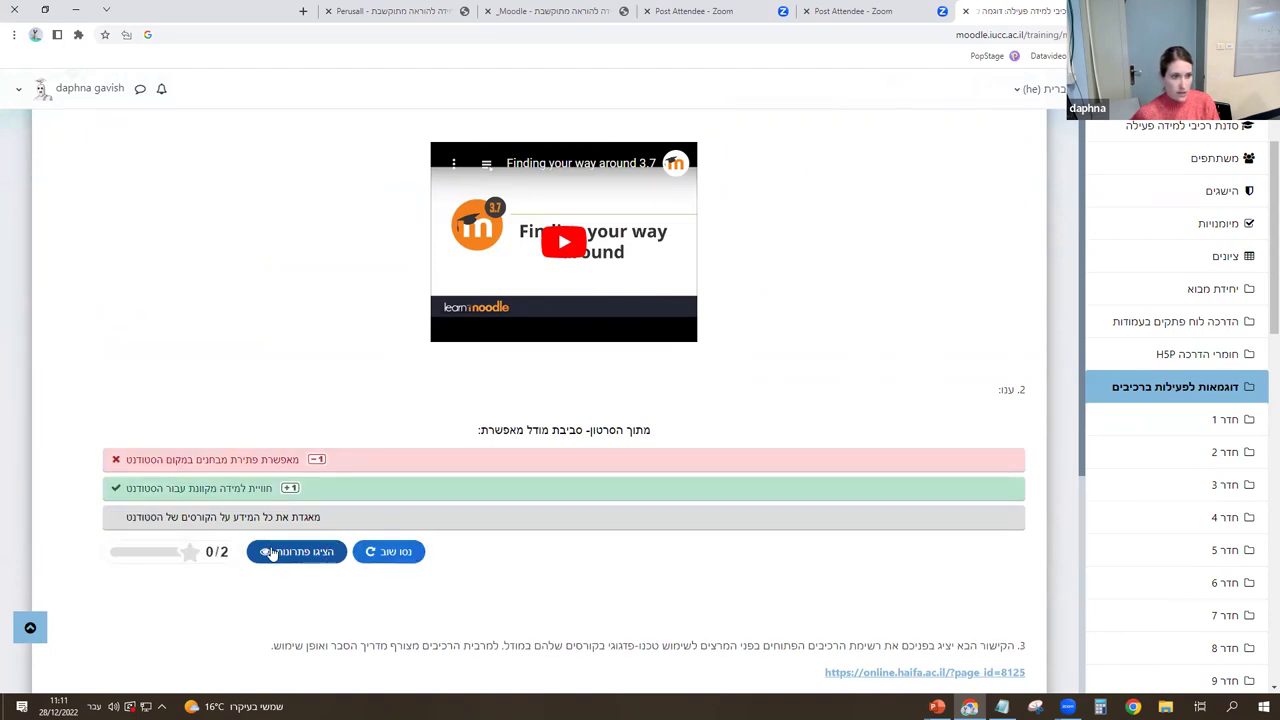
# Answer the first flashcard, on שיעור מסתעף בשאלות, in the practice exercise with חיעחיעח and check the answer.
pyautogui.scroll(-2, 711, 400)
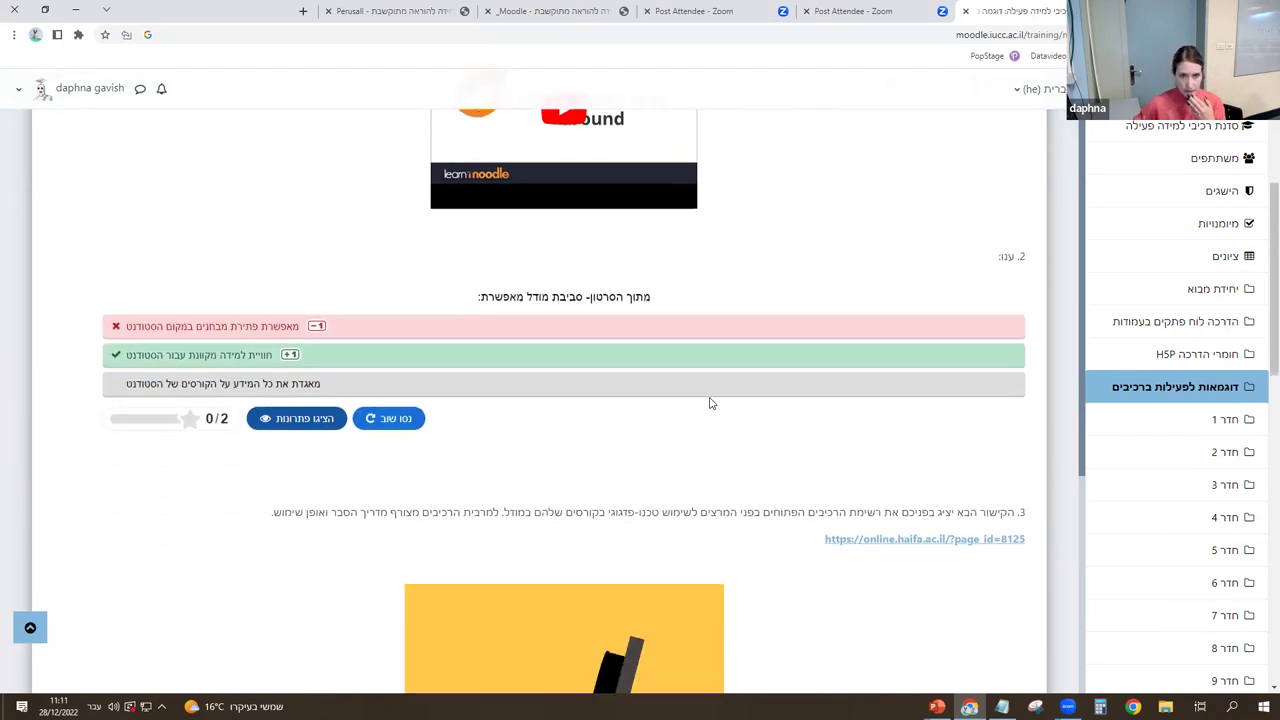
pyautogui.scroll(-2, 711, 403)
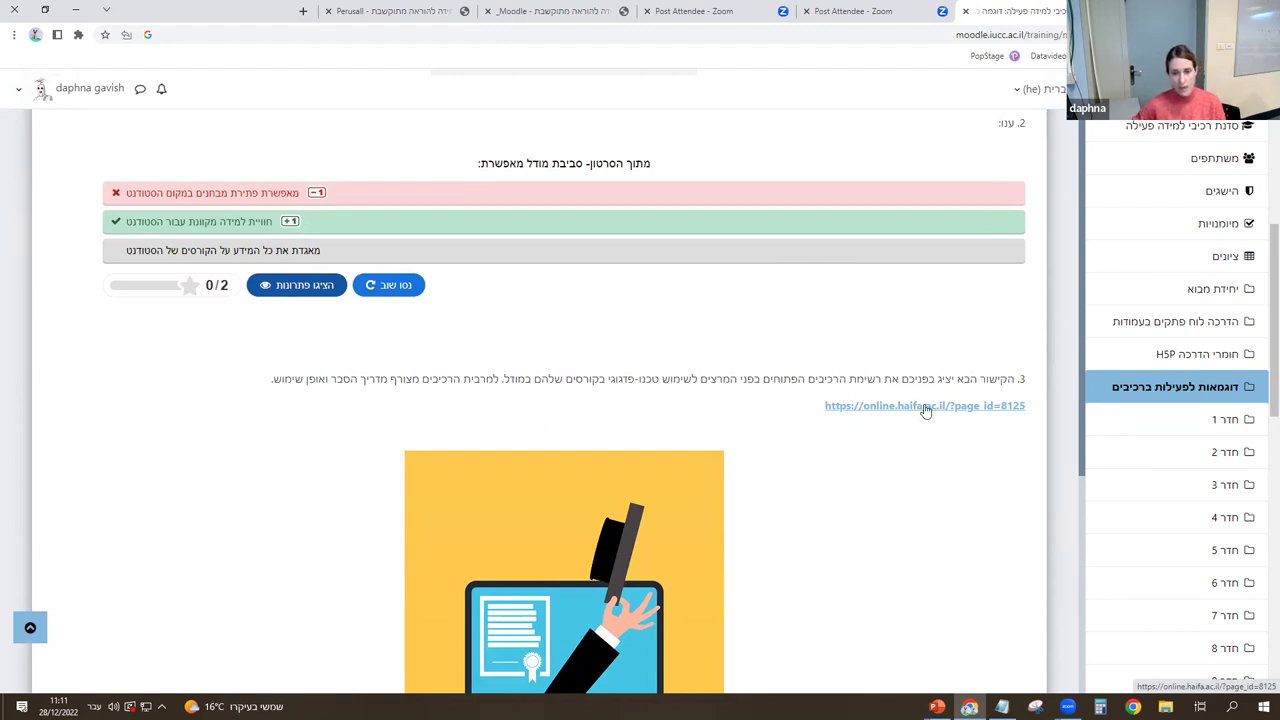
pyautogui.scroll(-2, 925, 410)
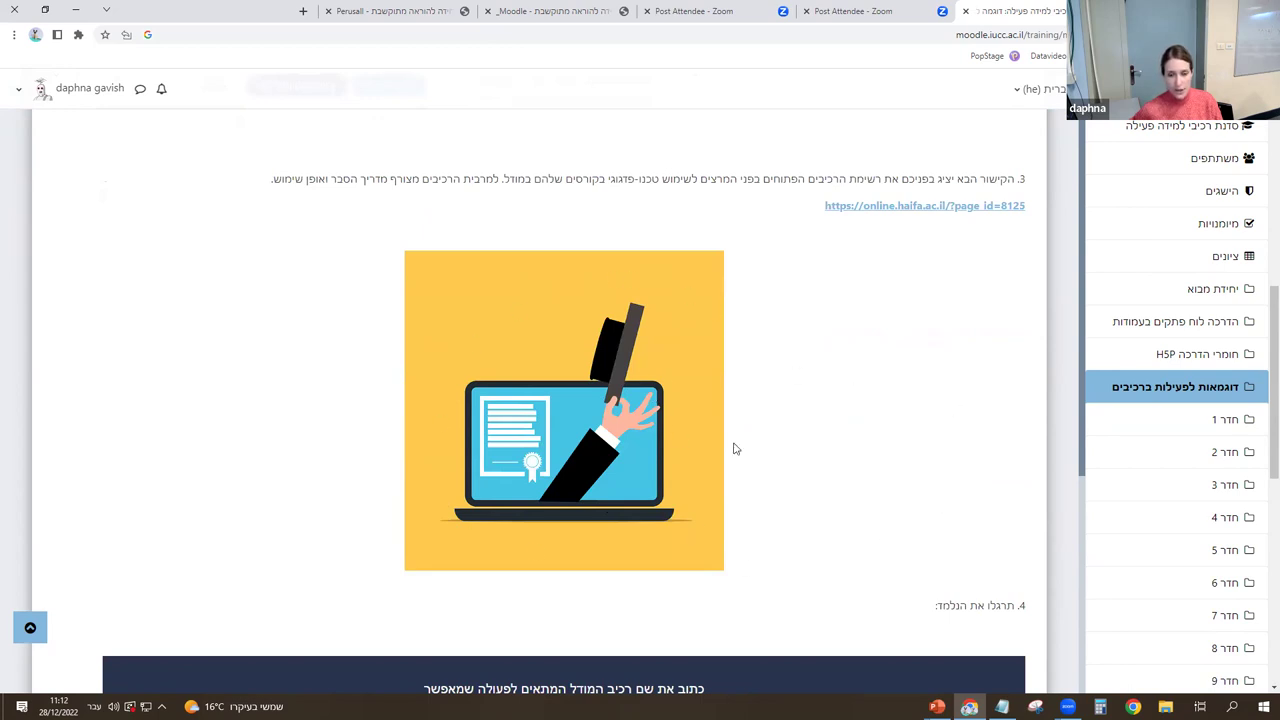
pyautogui.scroll(-3, 780, 440)
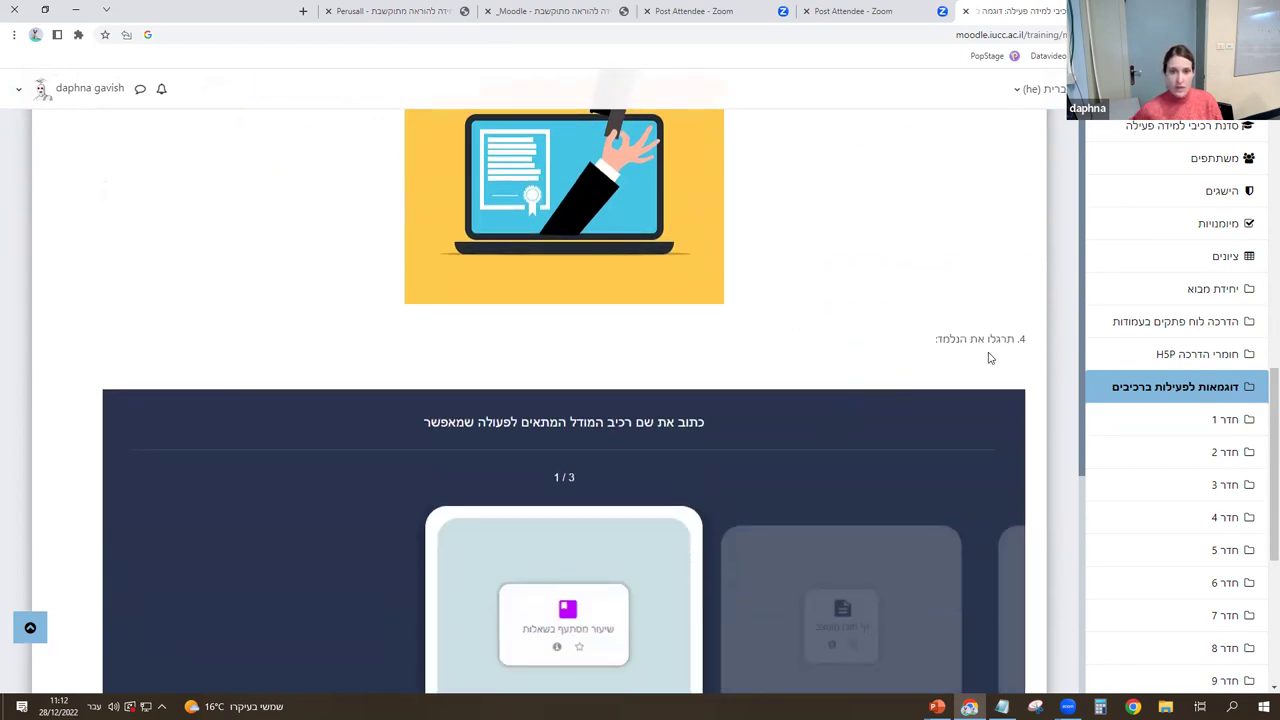
pyautogui.scroll(-2, 977, 358)
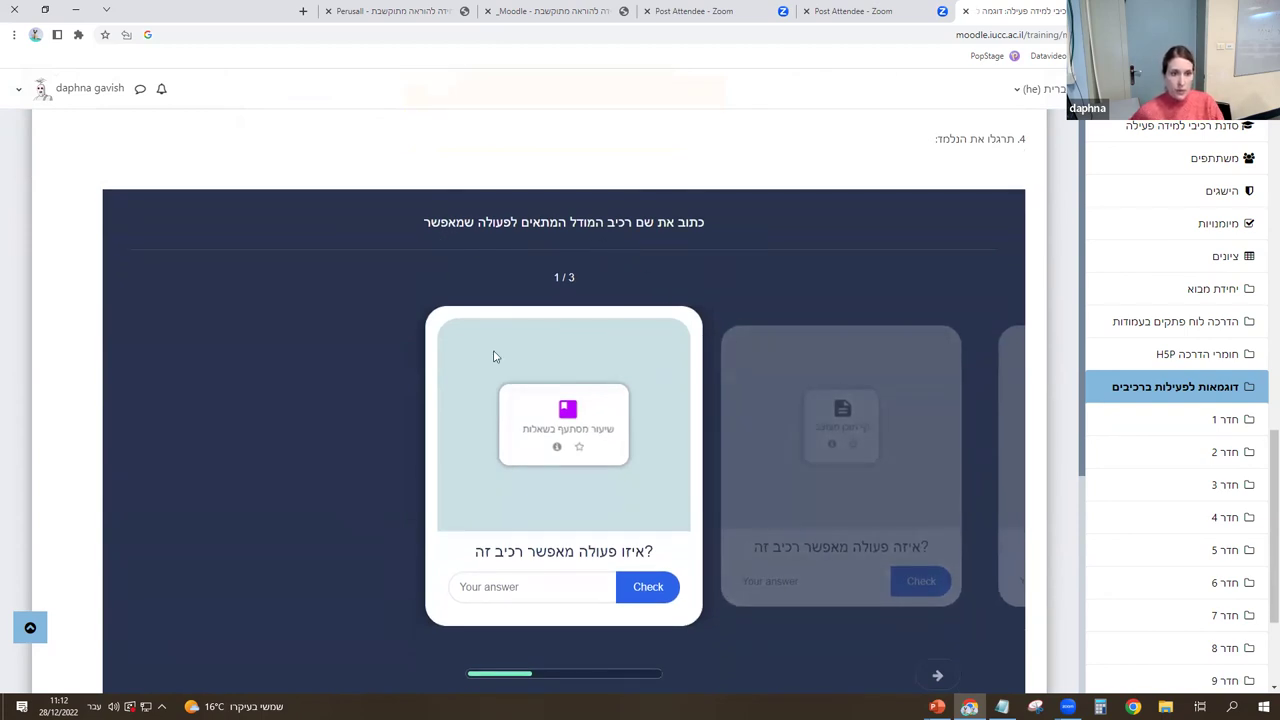
pyautogui.scroll(-1, 564, 530)
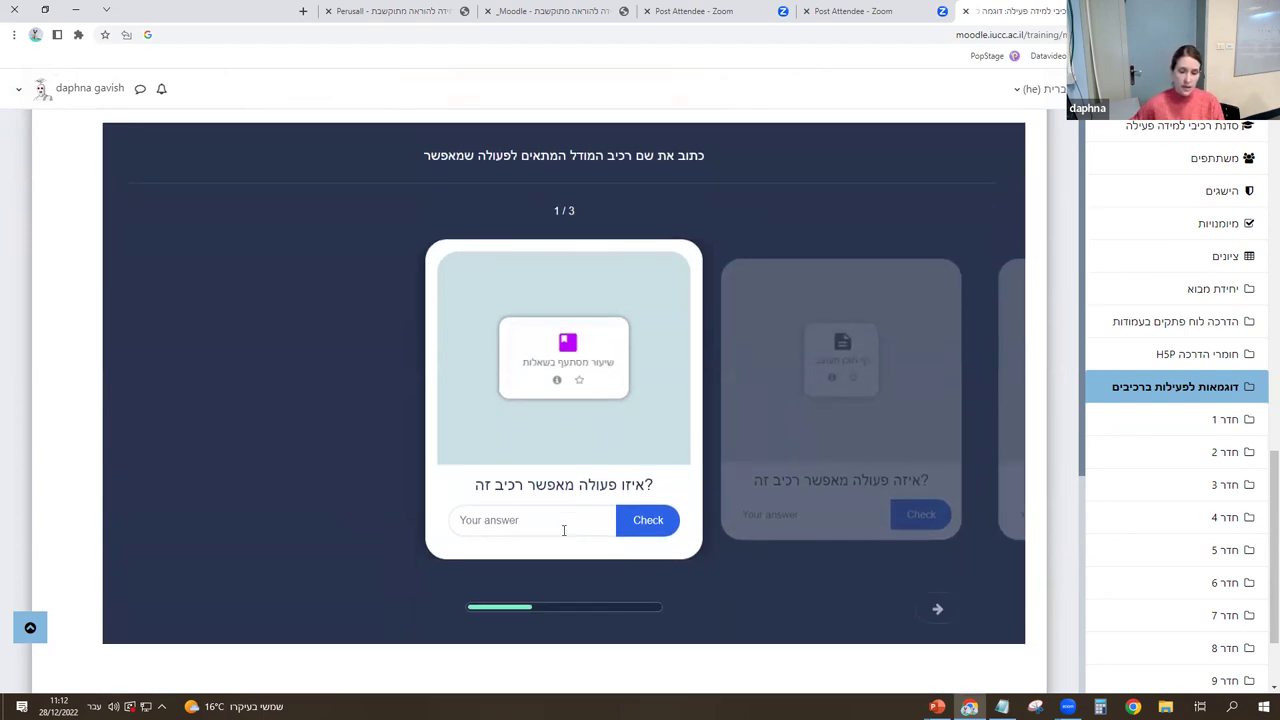
pyautogui.click(526, 532)
pyautogui.write('חיעוחח')
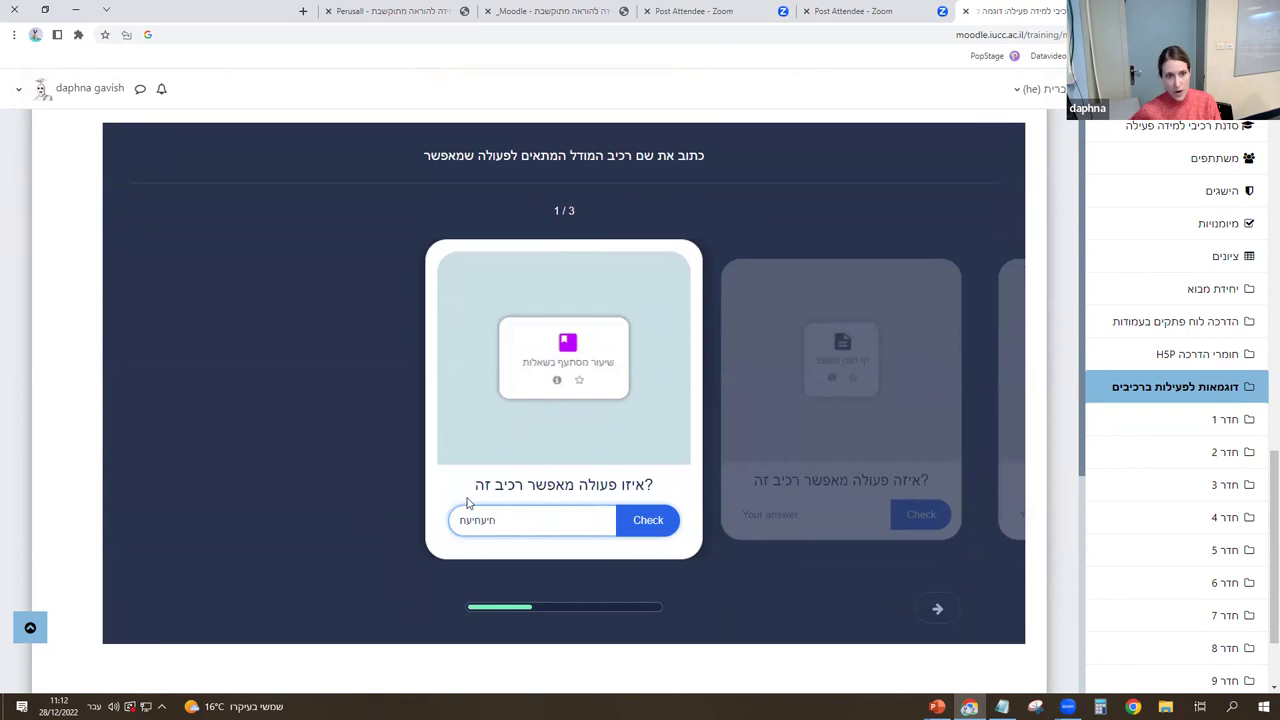
pyautogui.click(647, 521)
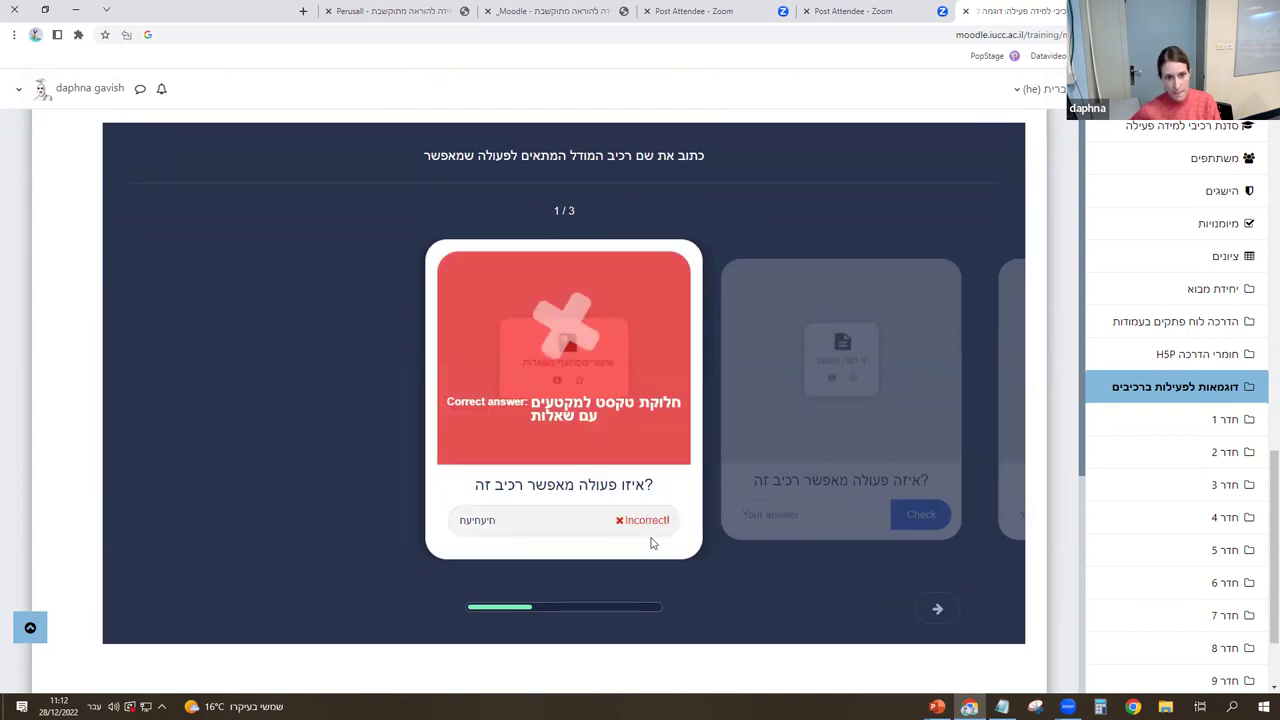
# Browse the flashcards forward to the third card and back to the first.
pyautogui.click(935, 607)
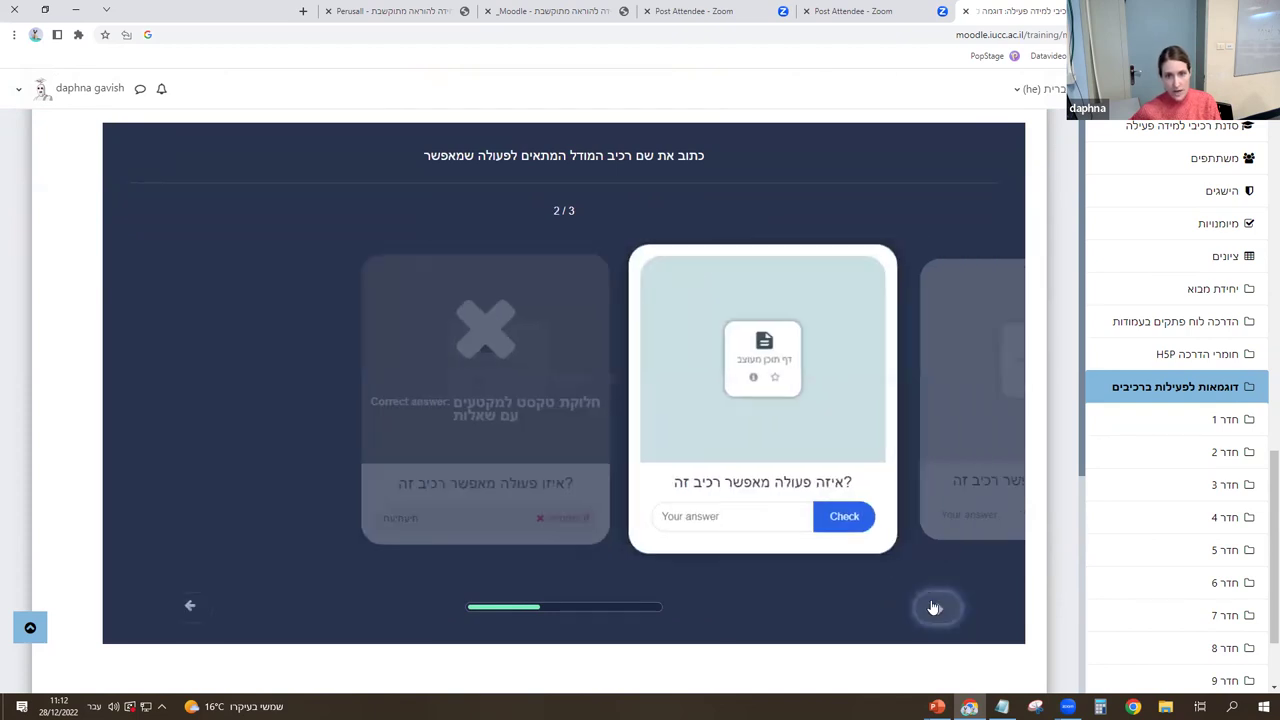
pyautogui.click(935, 607)
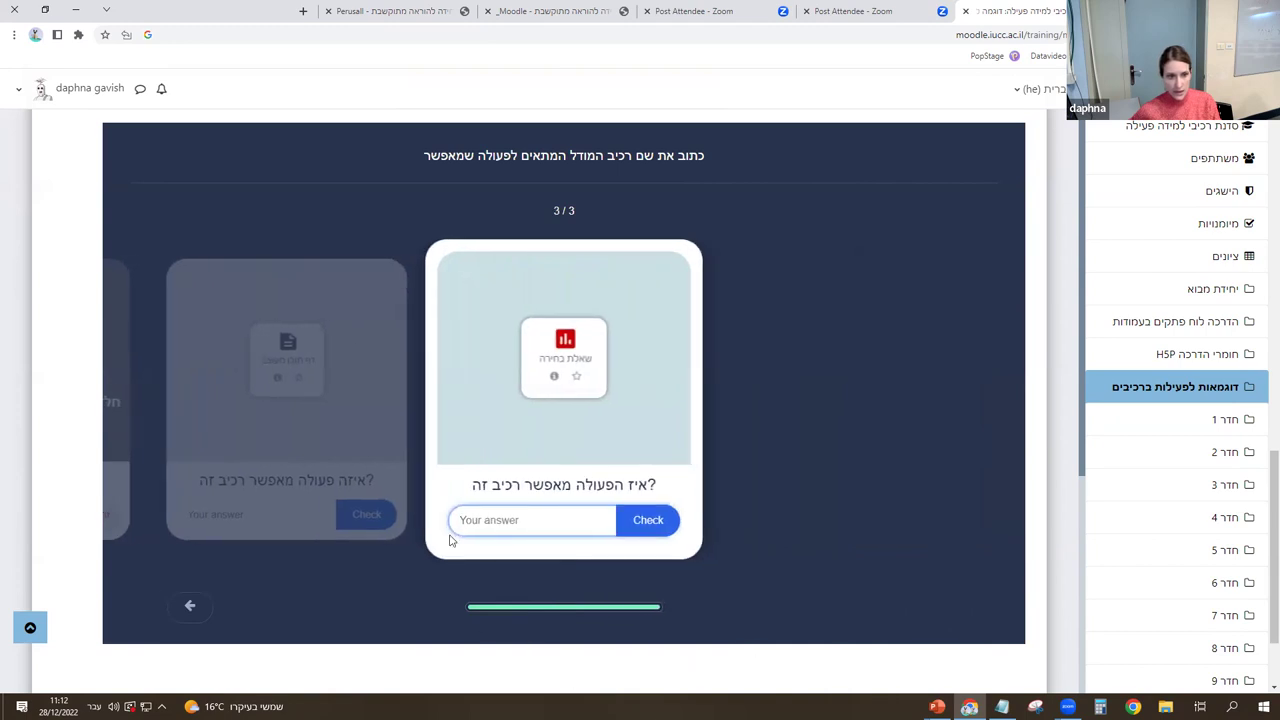
pyautogui.click(190, 605)
pyautogui.click(190, 605)
# Return to the course's דוגמאות לפעילות ברכיבים section and open the דוגמה לפעילות פורום example.
pyautogui.scroll(1, 498, 483)
pyautogui.scroll(15, 498, 482)
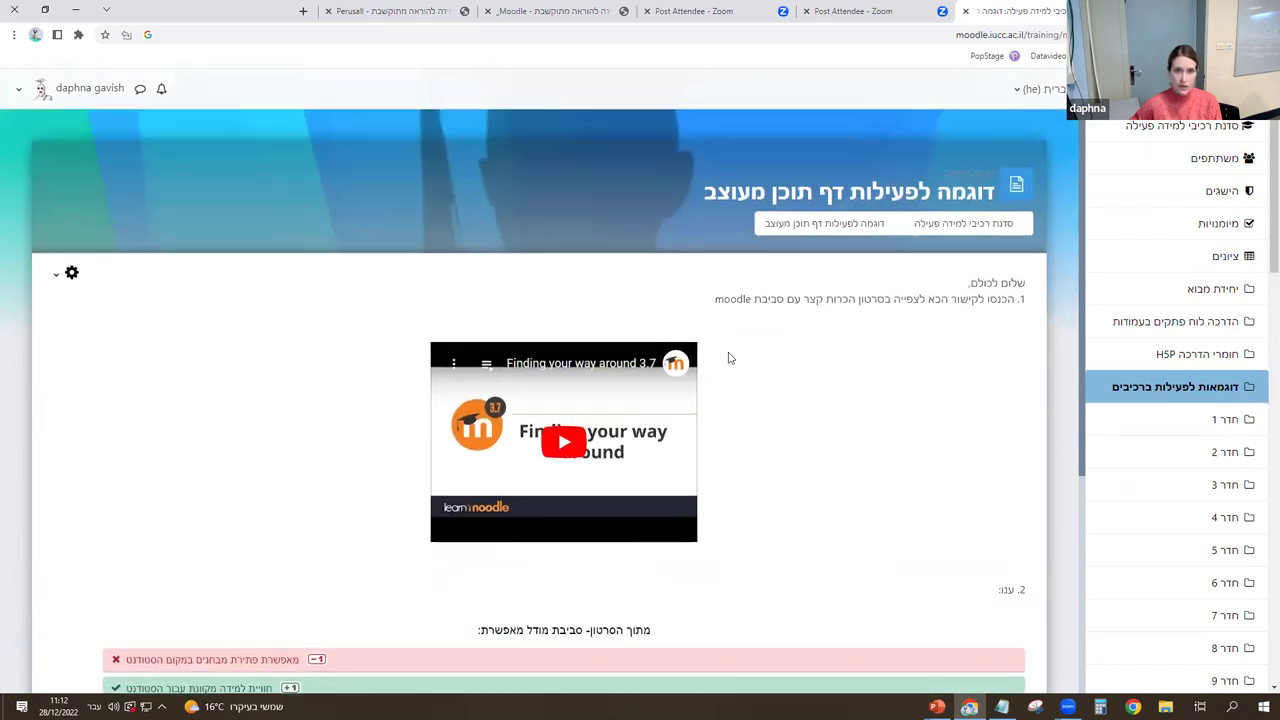
pyautogui.click(945, 192)
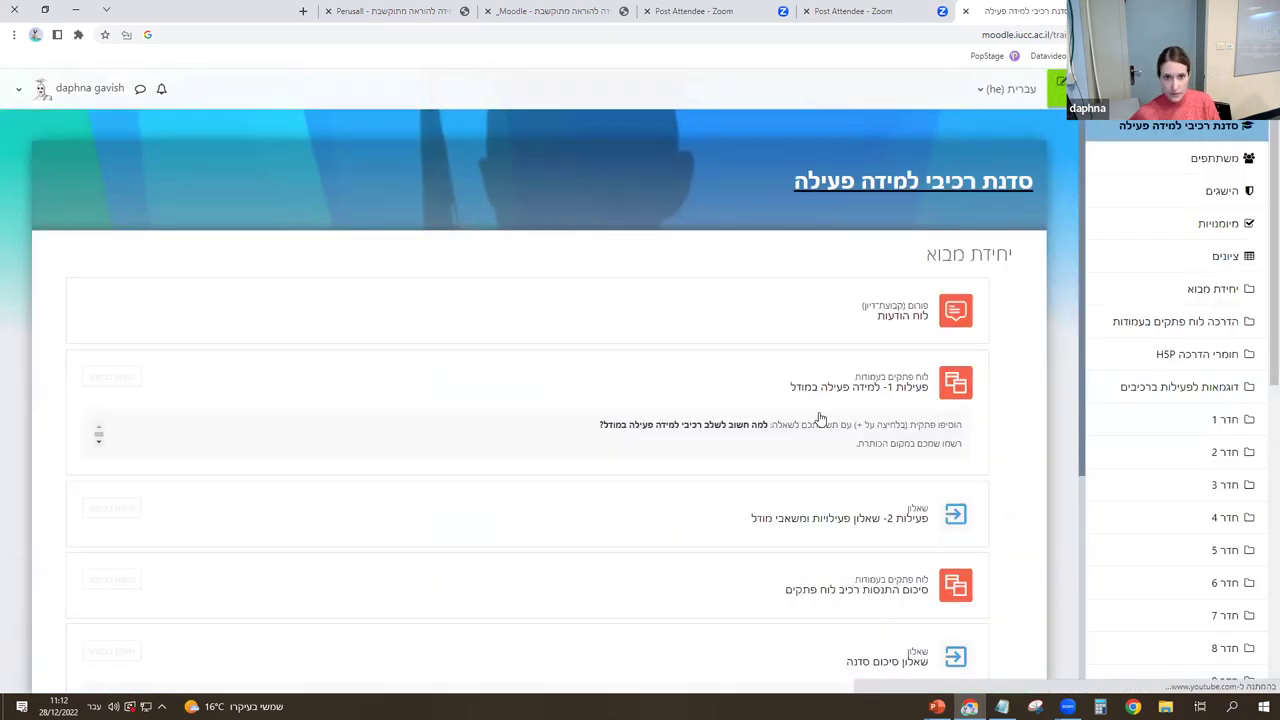
pyautogui.scroll(-5, 808, 420)
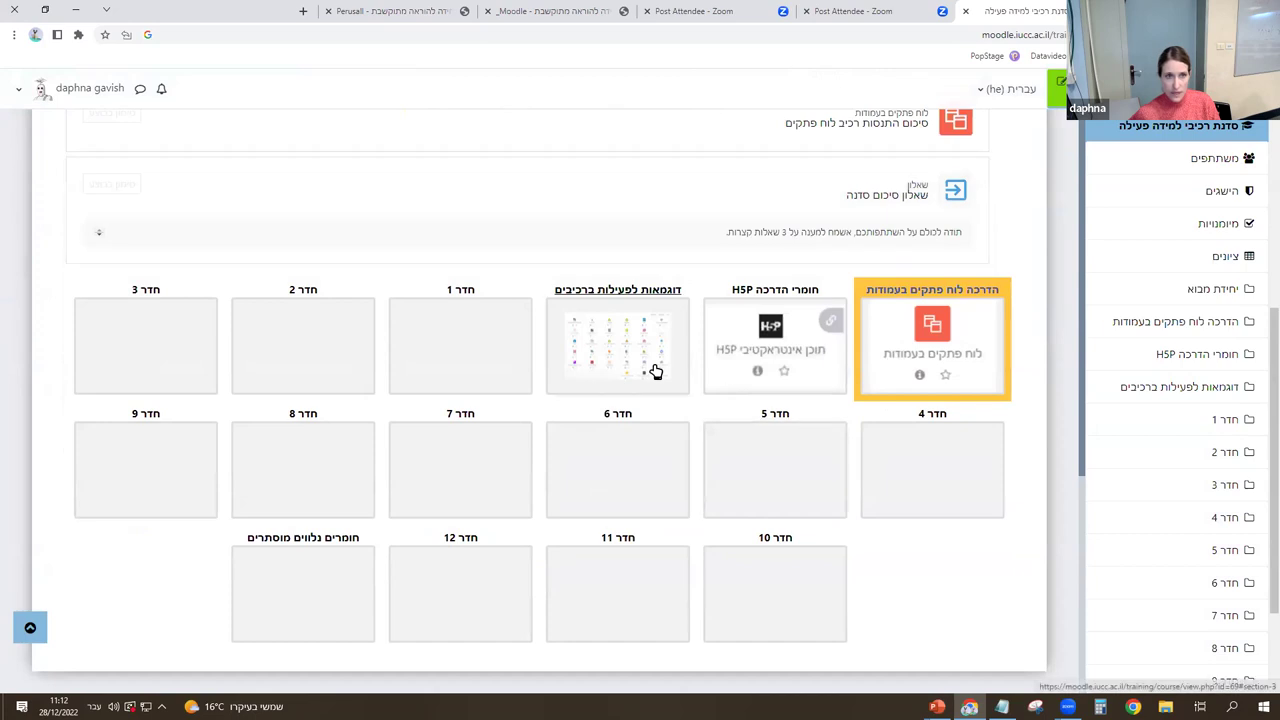
pyautogui.click(655, 372)
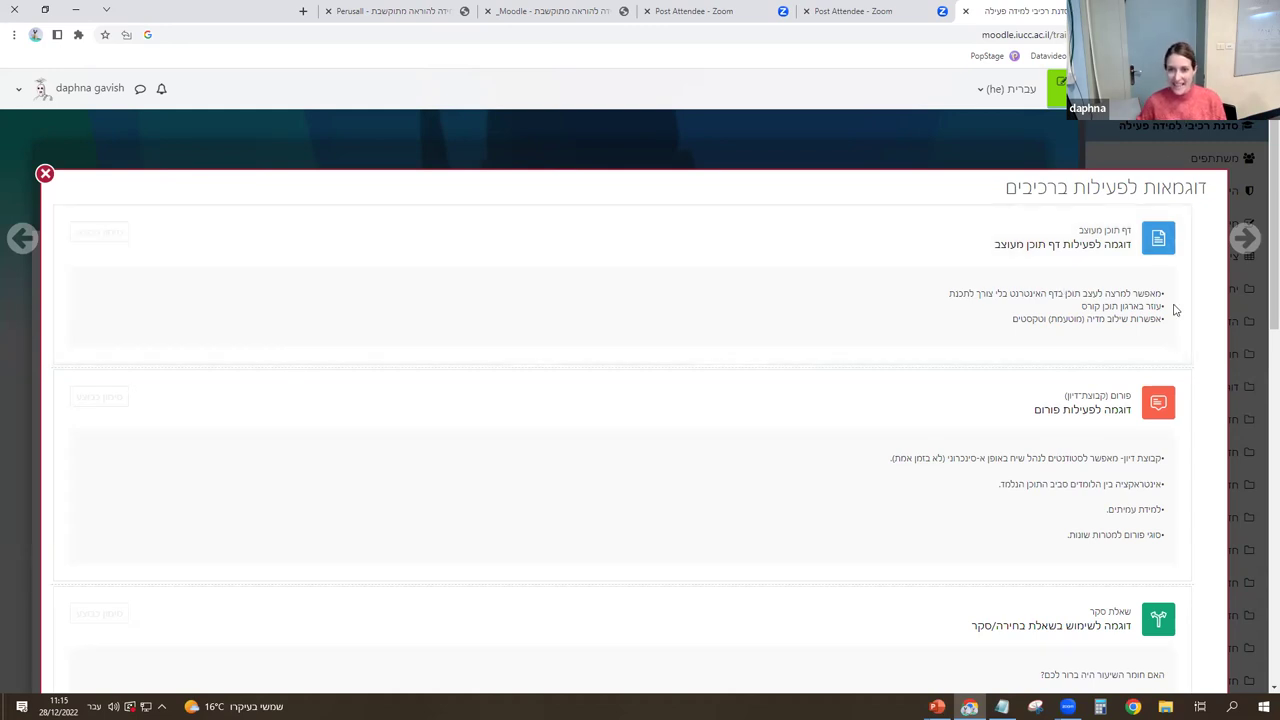
pyautogui.scroll(-2, 1054, 363)
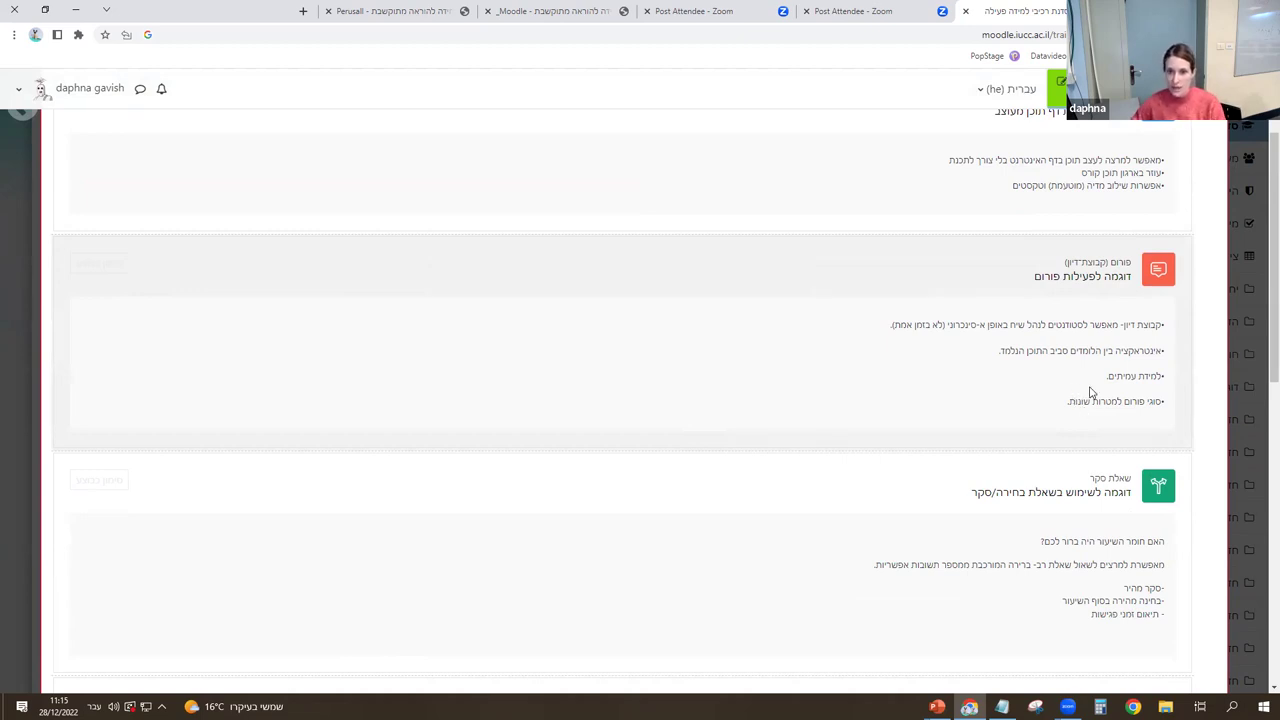
pyautogui.click(1080, 280)
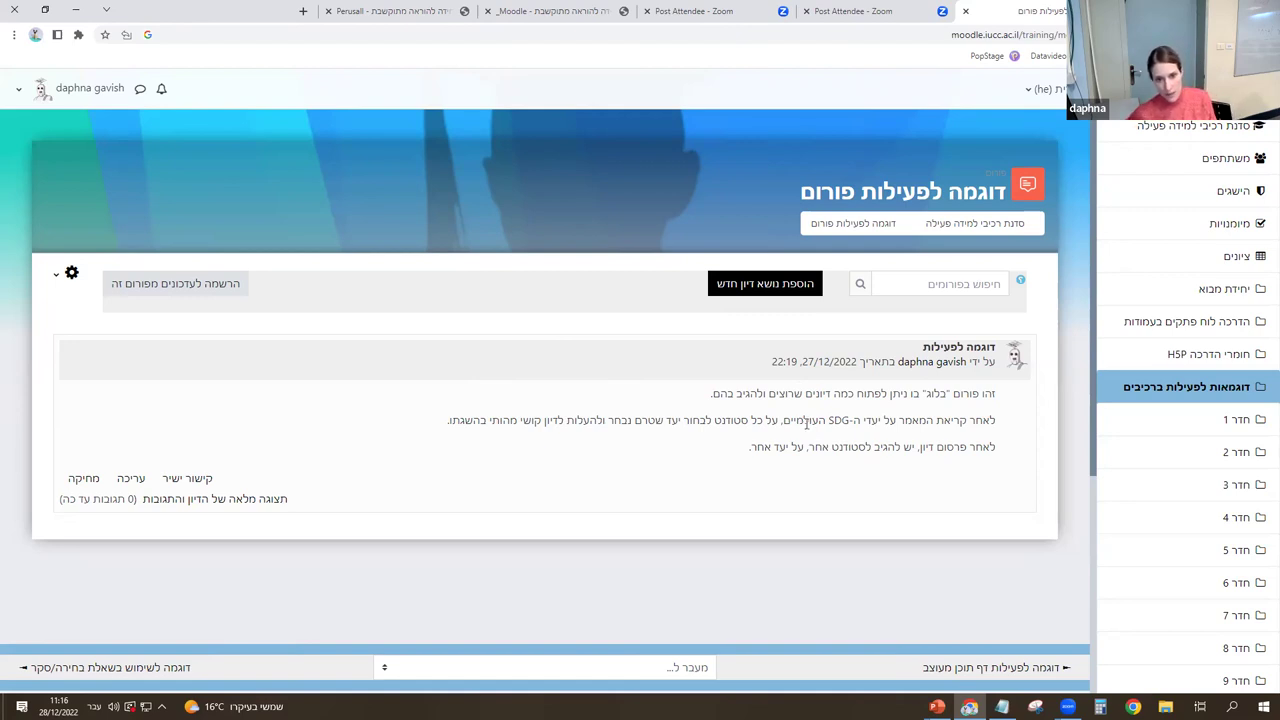
# Leave the forum example and go back to the survey entry in the examples section.
pyautogui.click(886, 203)
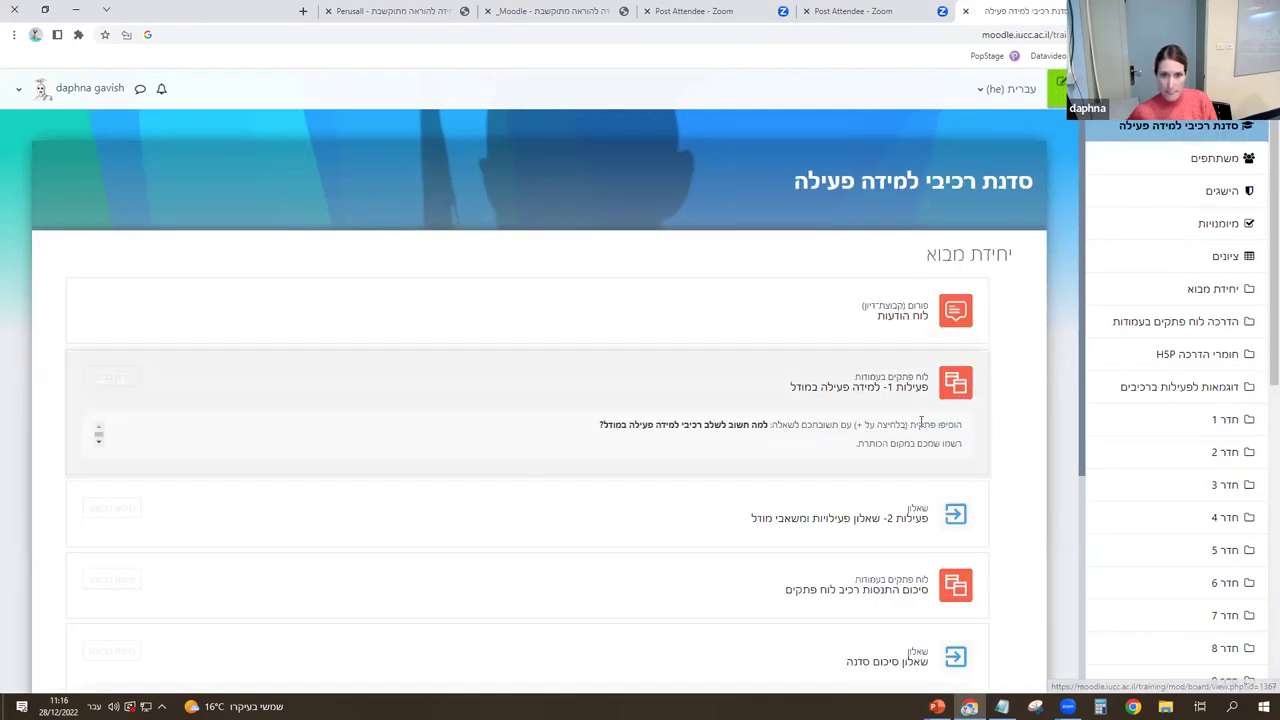
pyautogui.scroll(-3, 900, 430)
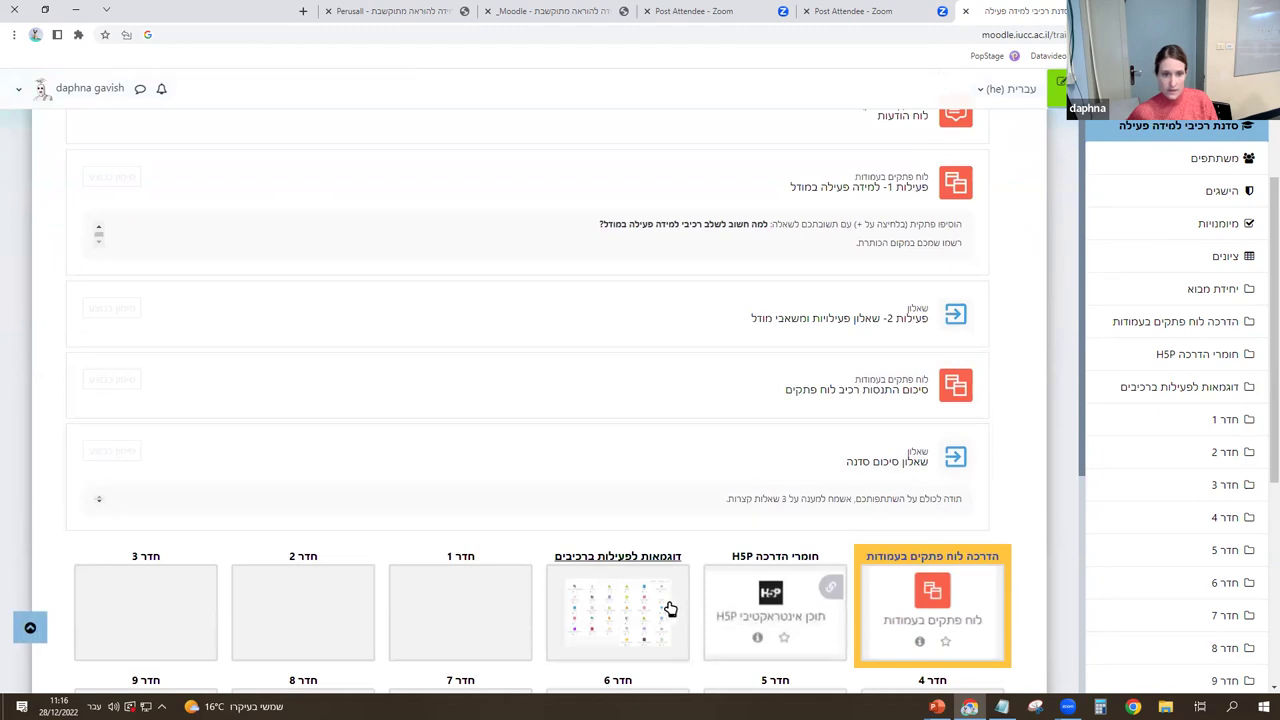
pyautogui.click(680, 608)
pyautogui.scroll(-3, 1006, 477)
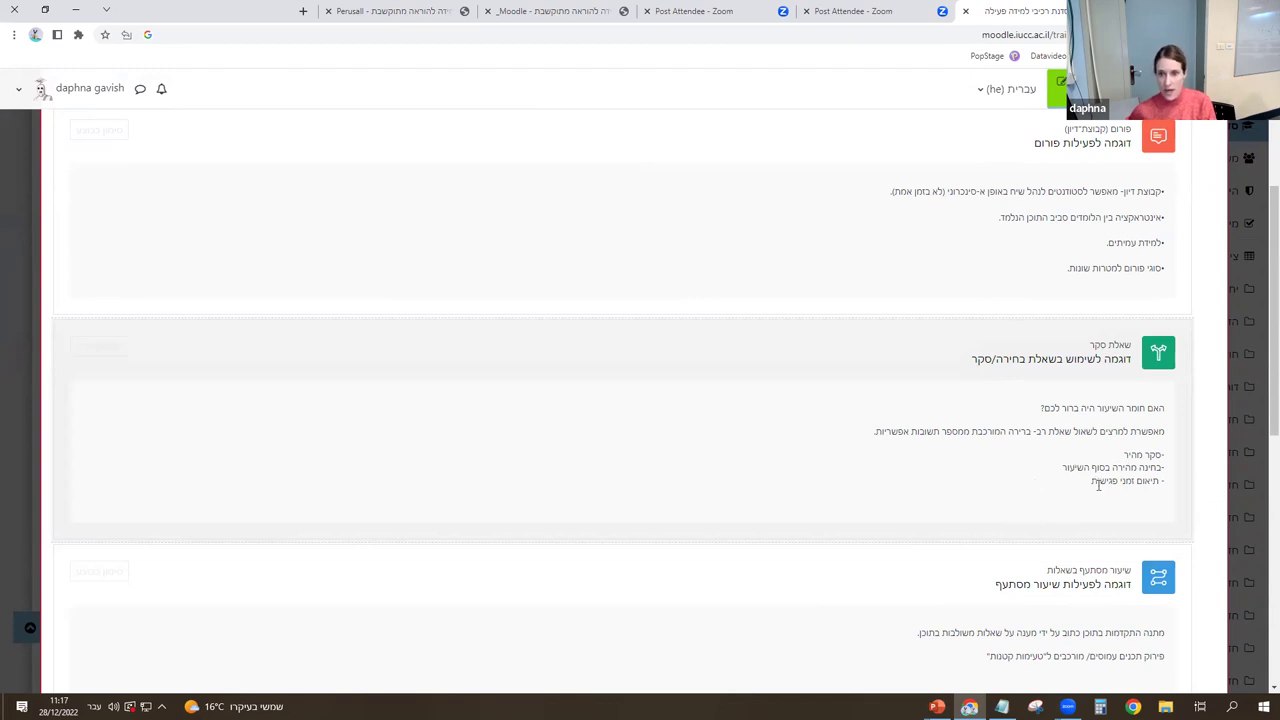
# Open the דוגמה לשימוש בשאלת בחירה/סקר example and select the במידה רבה option without saving the choice.
pyautogui.click(1093, 368)
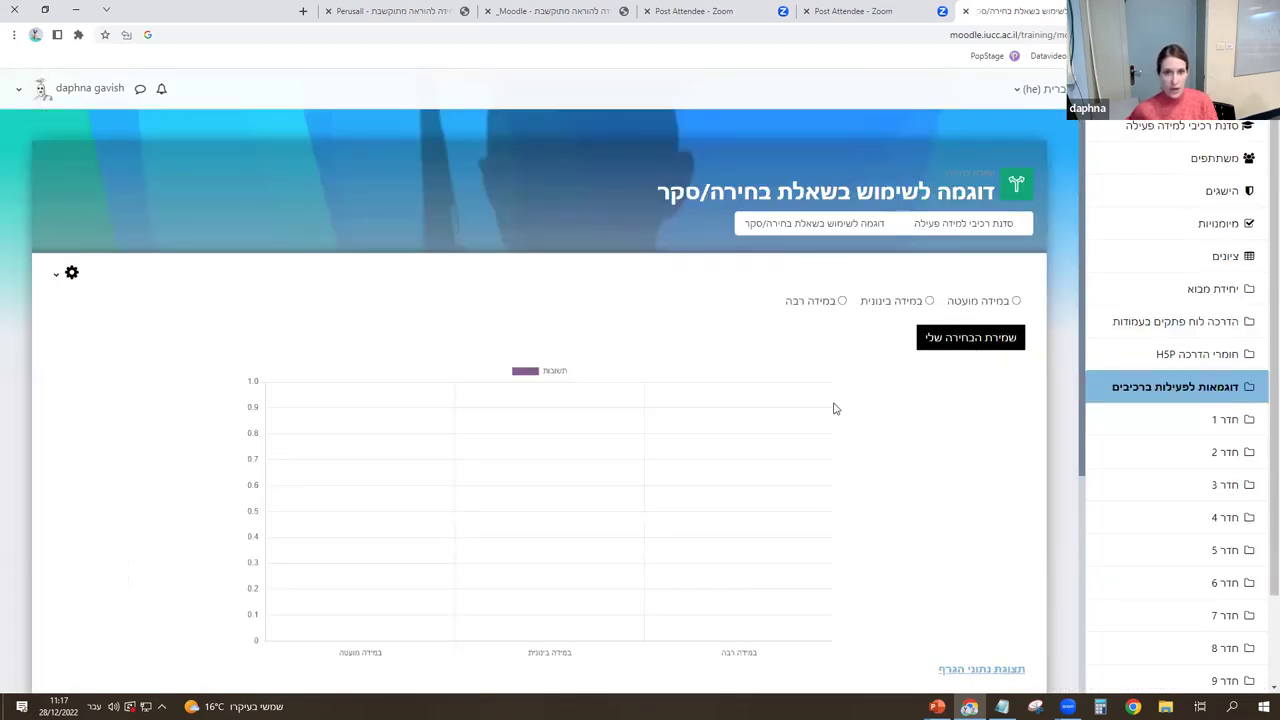
pyautogui.click(992, 303)
pyautogui.click(810, 305)
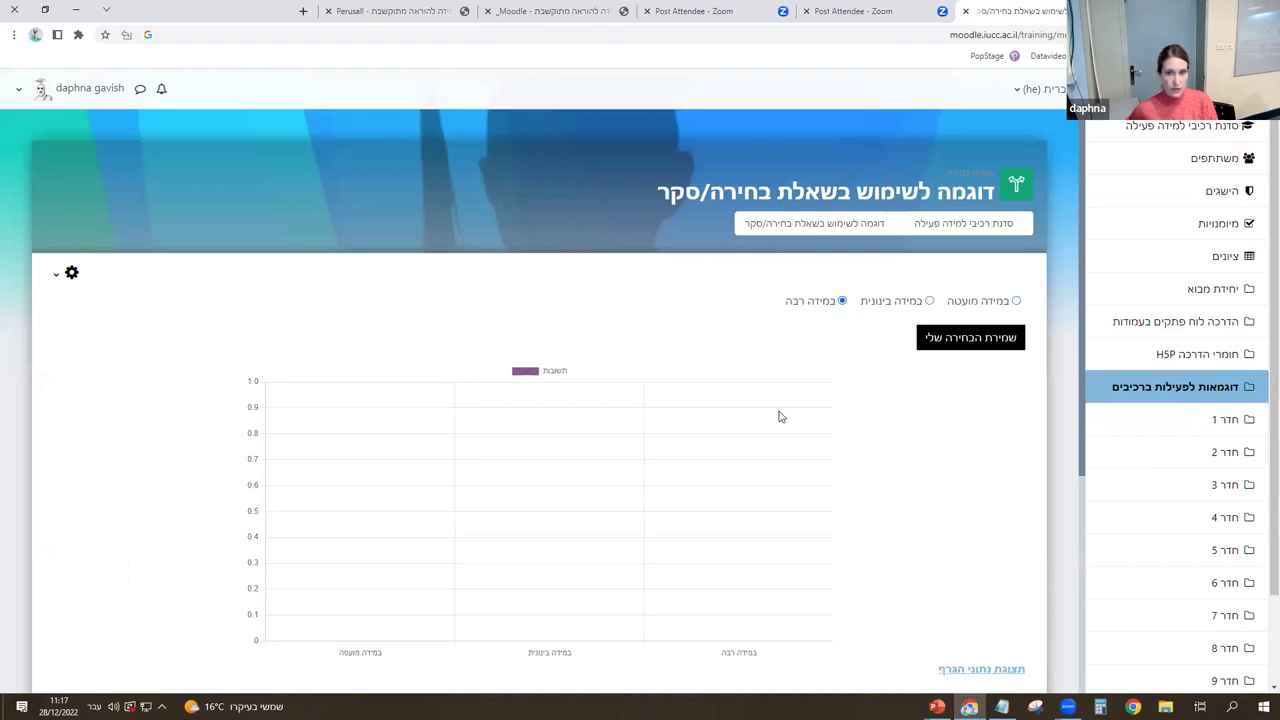
# Leave the survey example and return to the examples section at the דוגמה לפעילות שיעור מסתעף entry.
pyautogui.click(903, 201)
pyautogui.scroll(-3, 739, 459)
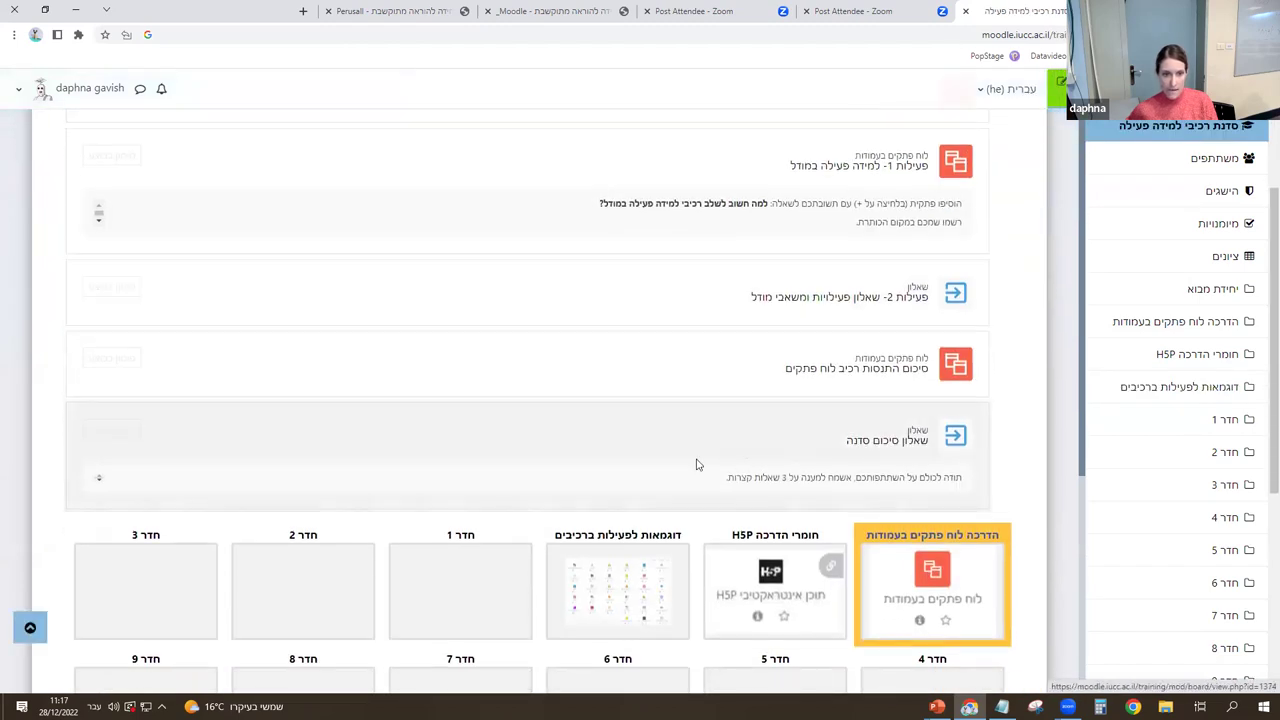
pyautogui.scroll(-2, 739, 459)
pyautogui.click(654, 434)
pyautogui.scroll(-5, 786, 514)
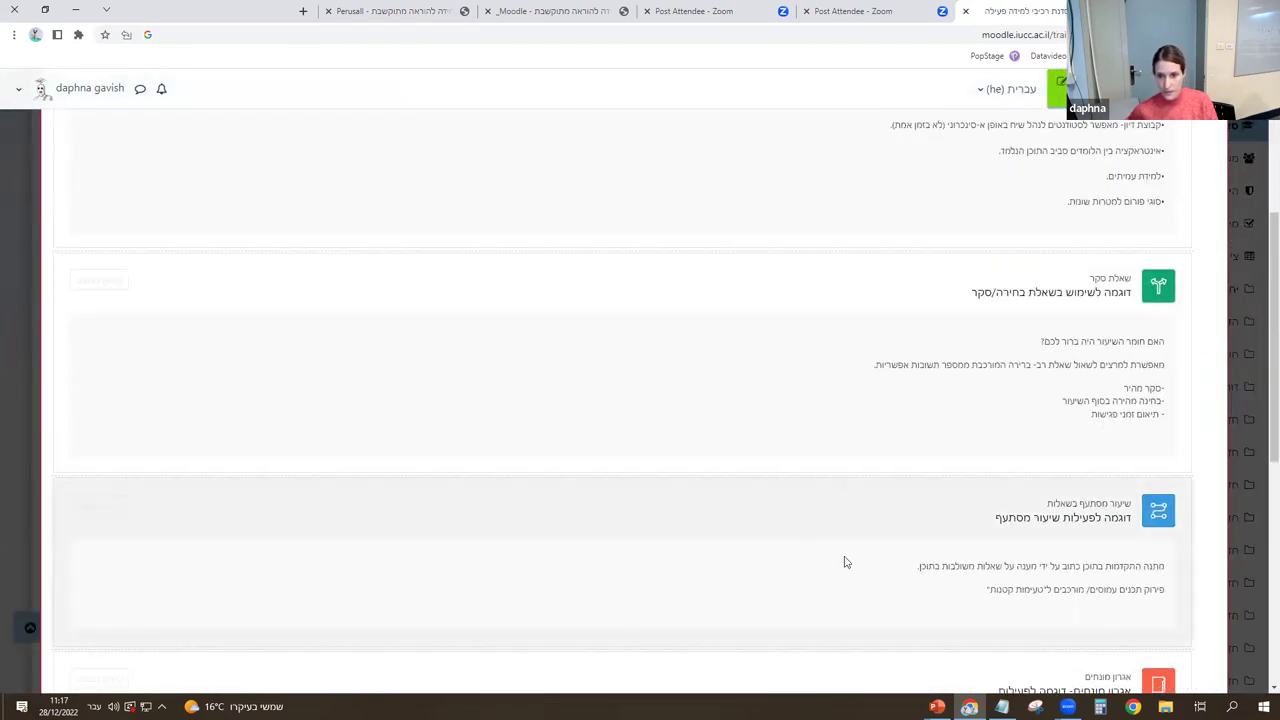
pyautogui.scroll(-2, 811, 562)
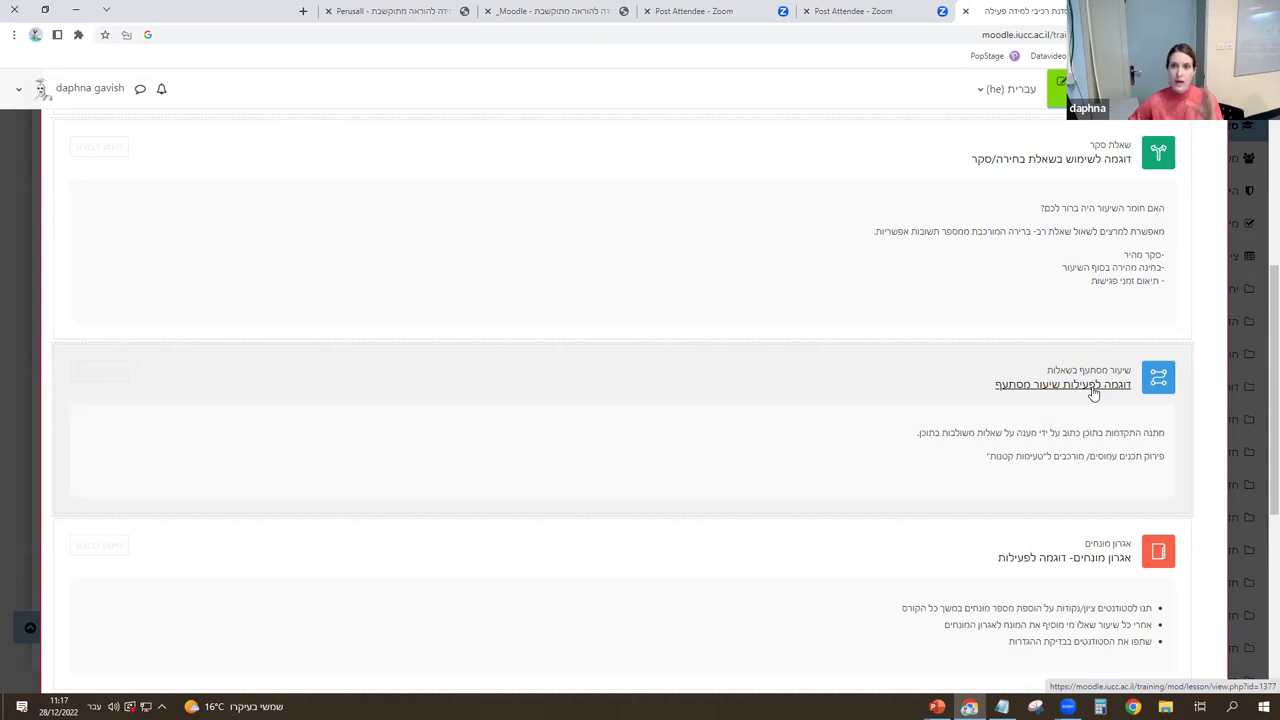
# Open the דוגמה לפעילות שיעור מסתעף example, resume at the last viewed page, and open the lesson's page list for editing.
pyautogui.click(1094, 393)
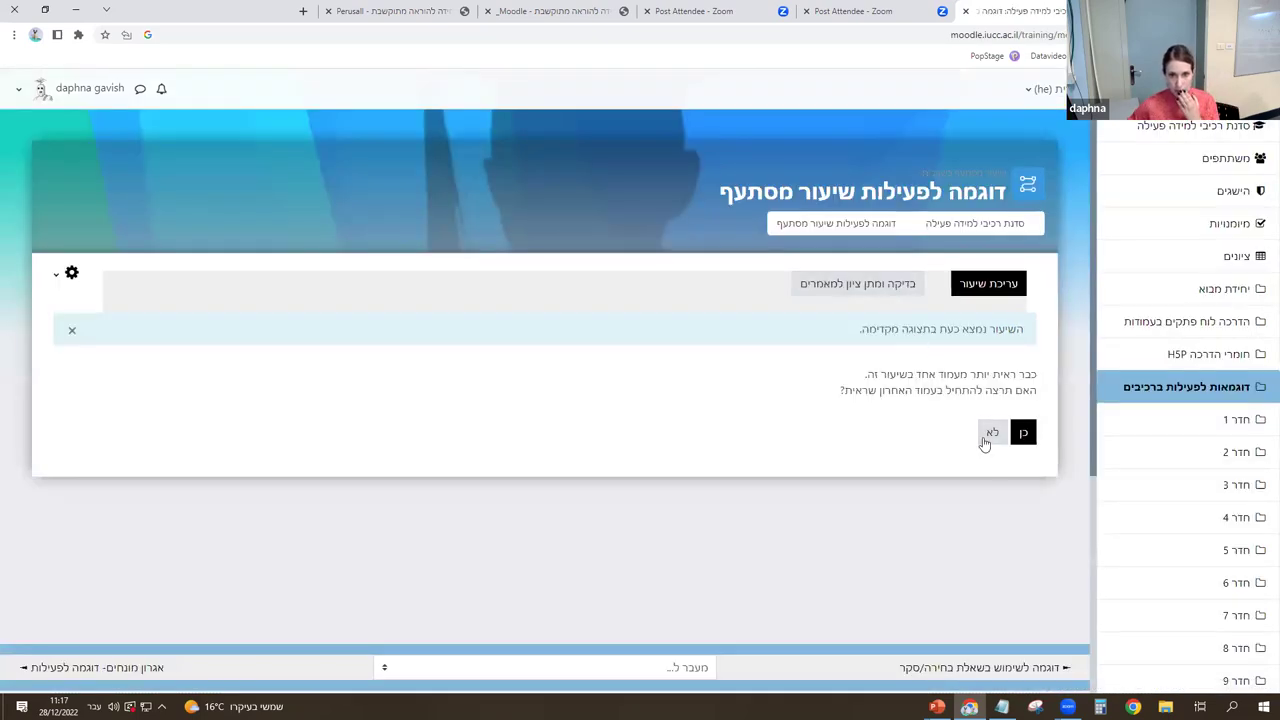
pyautogui.click(1020, 433)
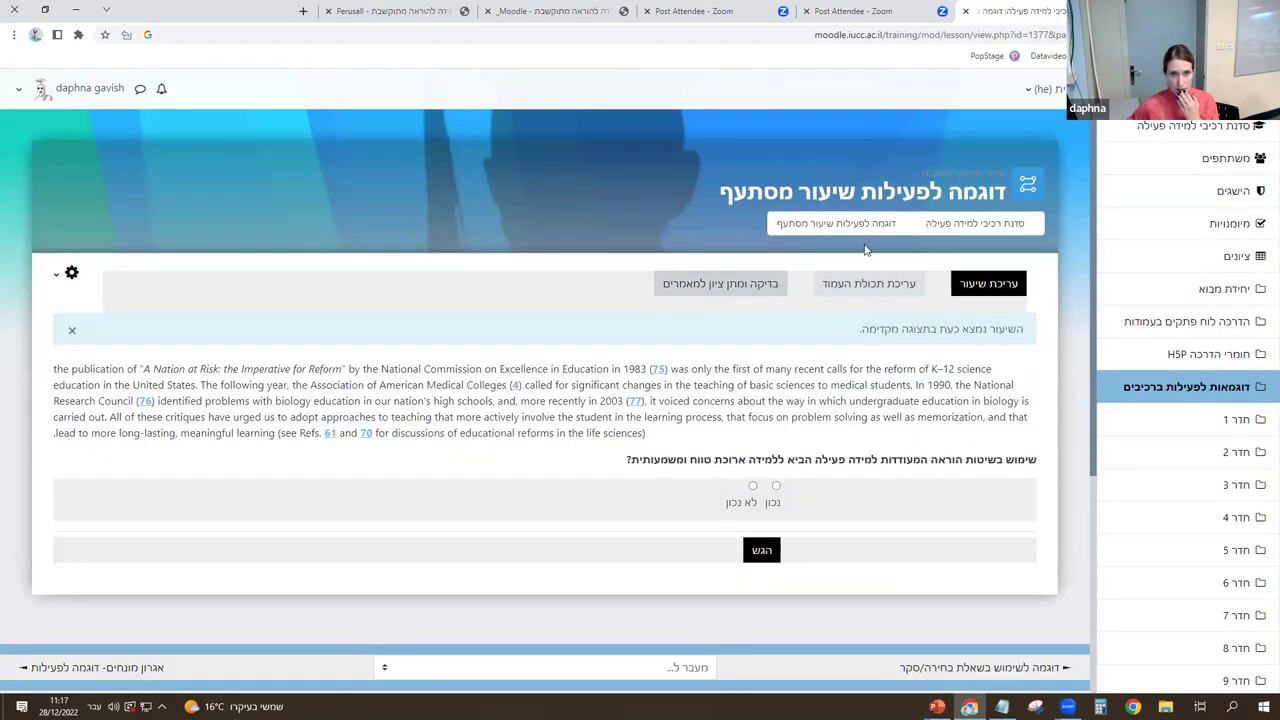
pyautogui.click(72, 273)
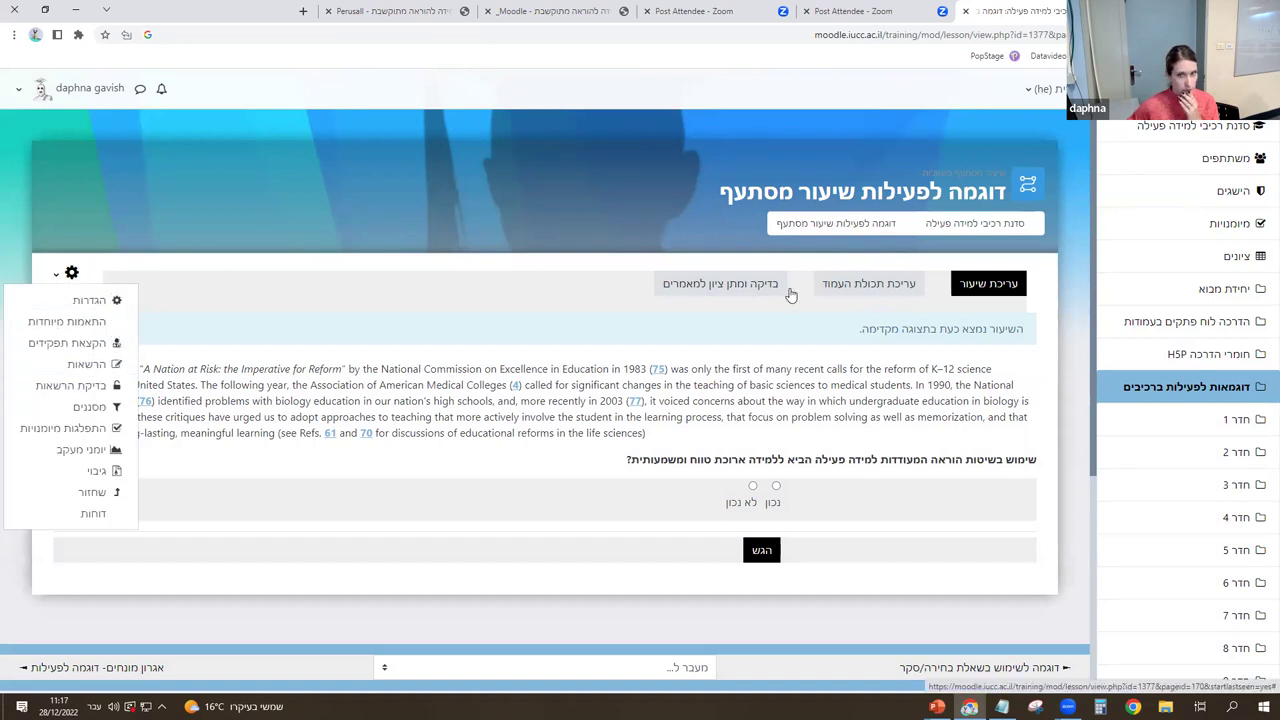
pyautogui.click(985, 284)
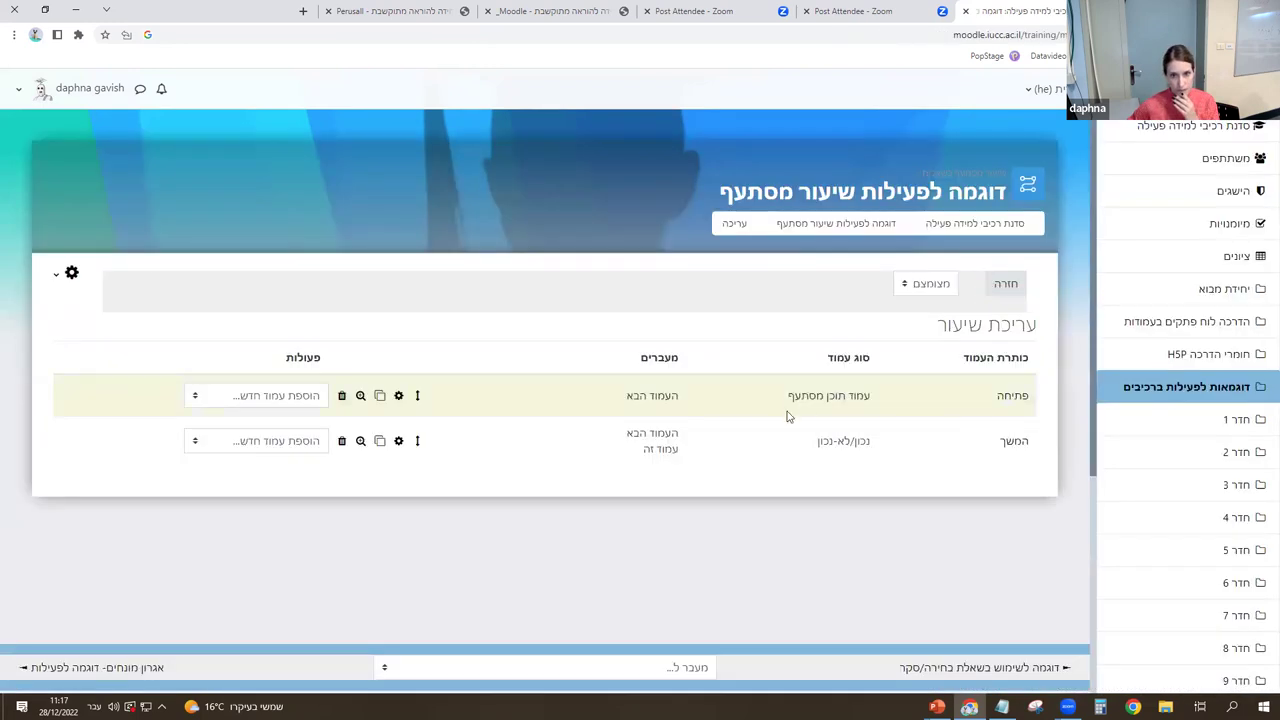
# Preview the lesson's פתיחה page and continue to the true/false question page.
pyautogui.click(361, 395)
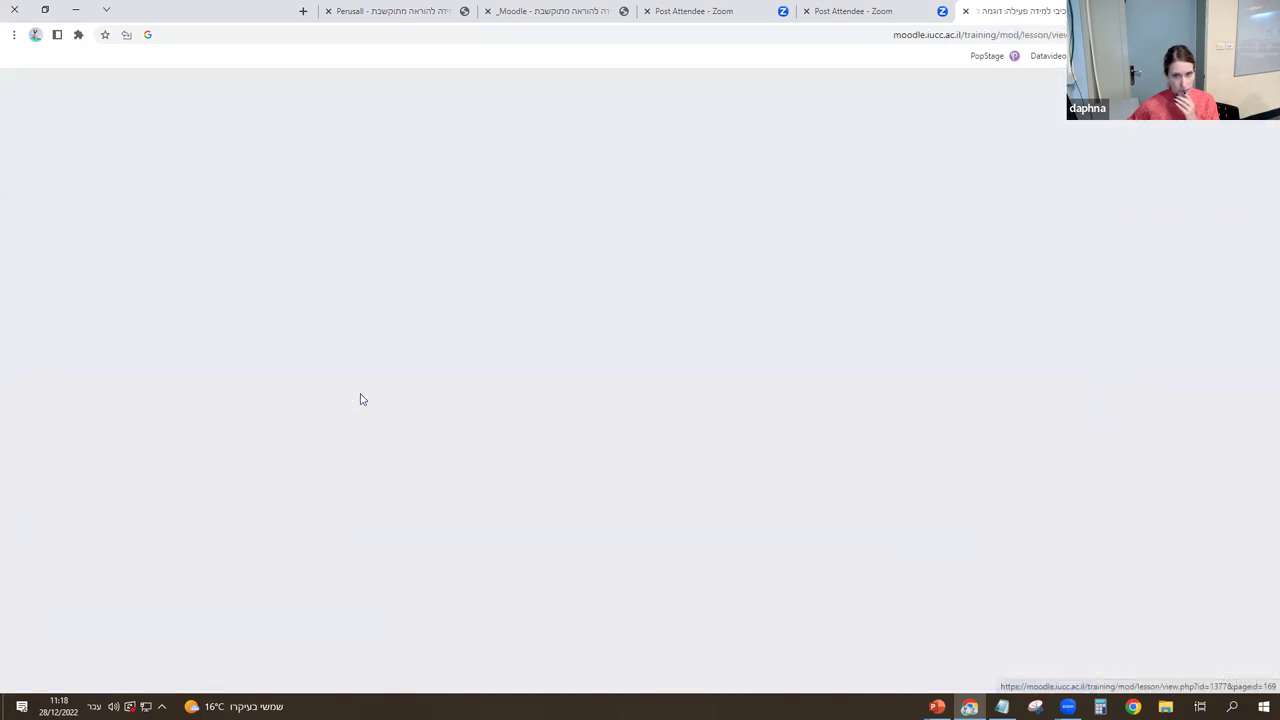
pyautogui.scroll(-1, 567, 471)
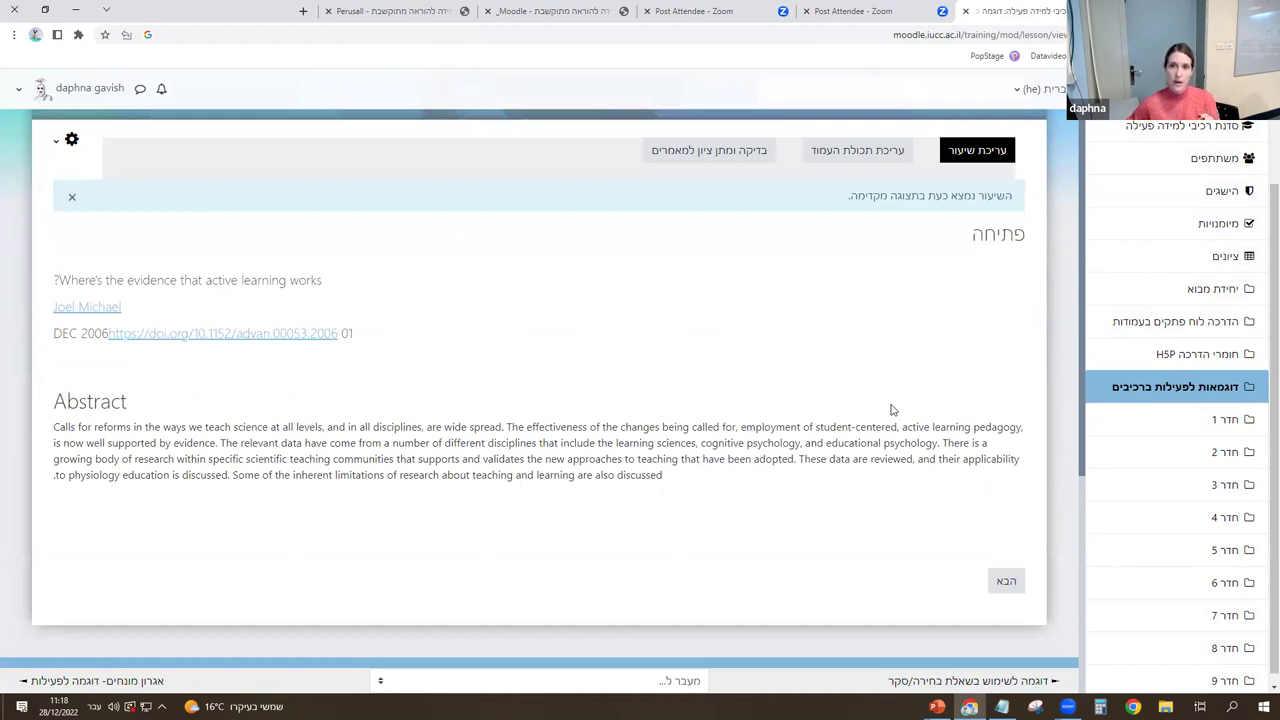
pyautogui.click(1006, 582)
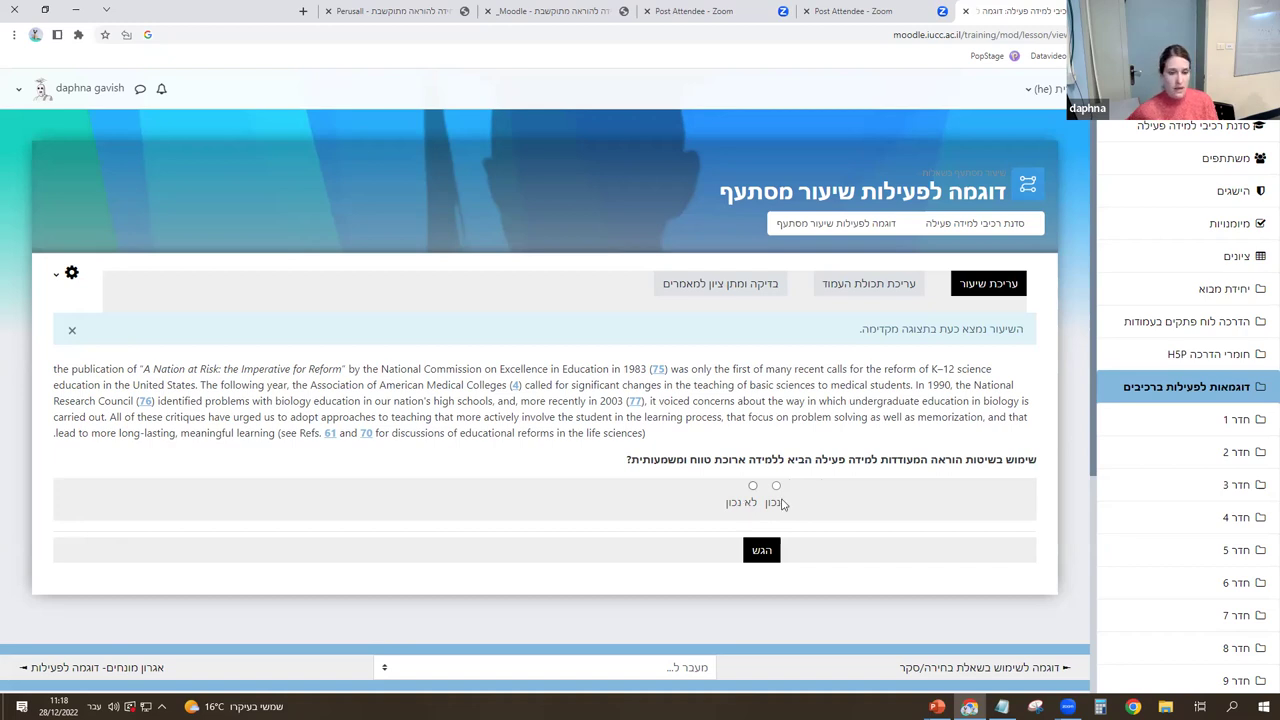
# Leave the lesson and return to the branching lesson entry in the course's דוגמאות לפעילות ברכיבים section.
pyautogui.click(928, 207)
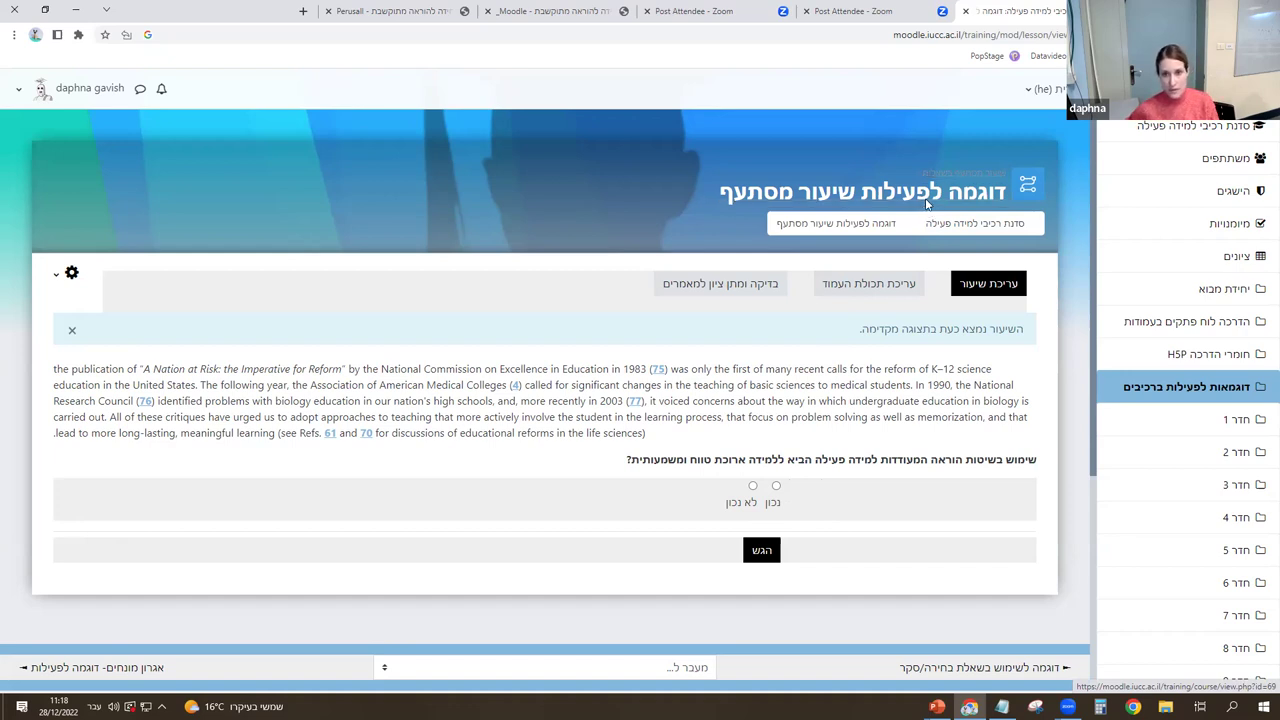
pyautogui.scroll(-10, 716, 486)
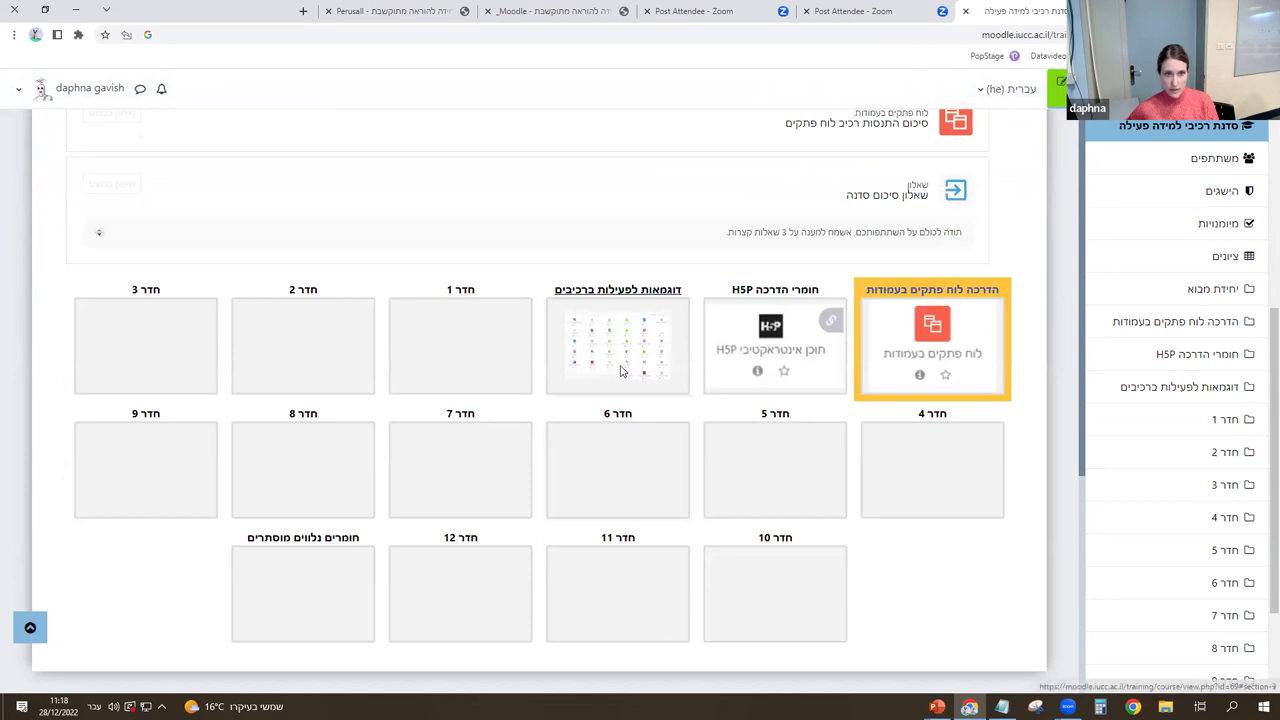
pyautogui.click(609, 434)
pyautogui.scroll(-2, 714, 426)
pyautogui.scroll(-3, 796, 469)
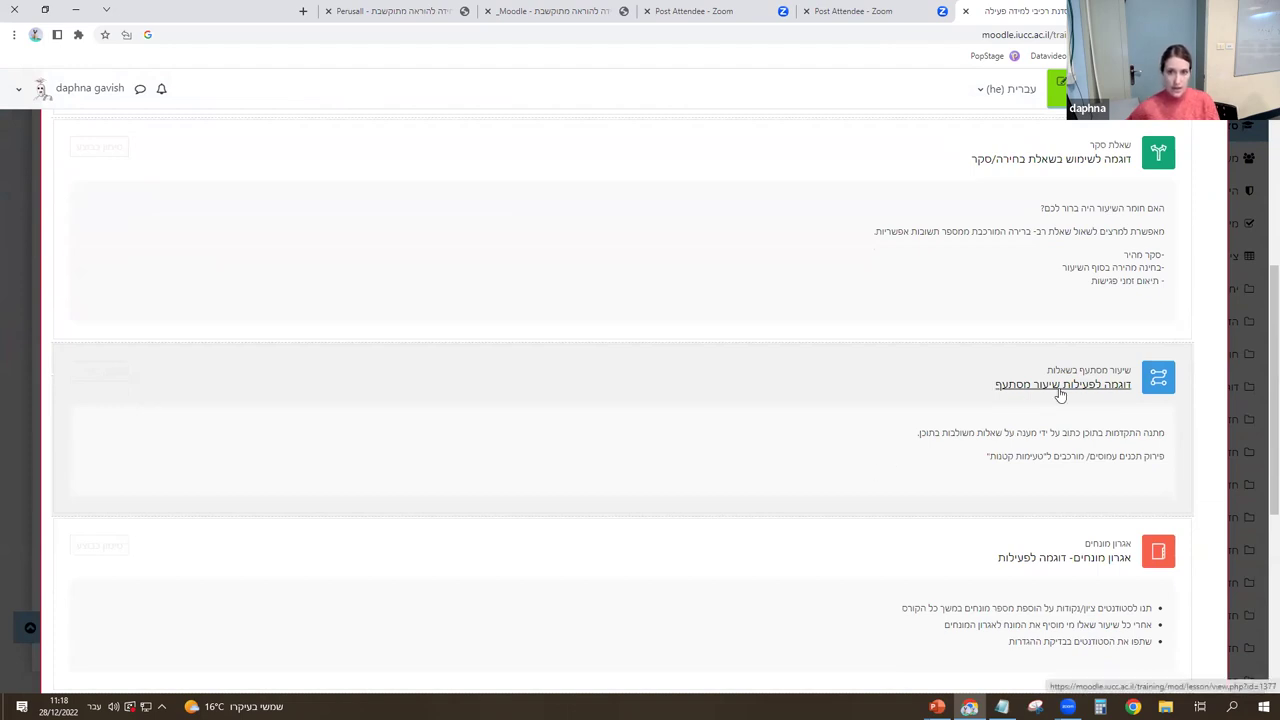
pyautogui.scroll(-1, 1060, 395)
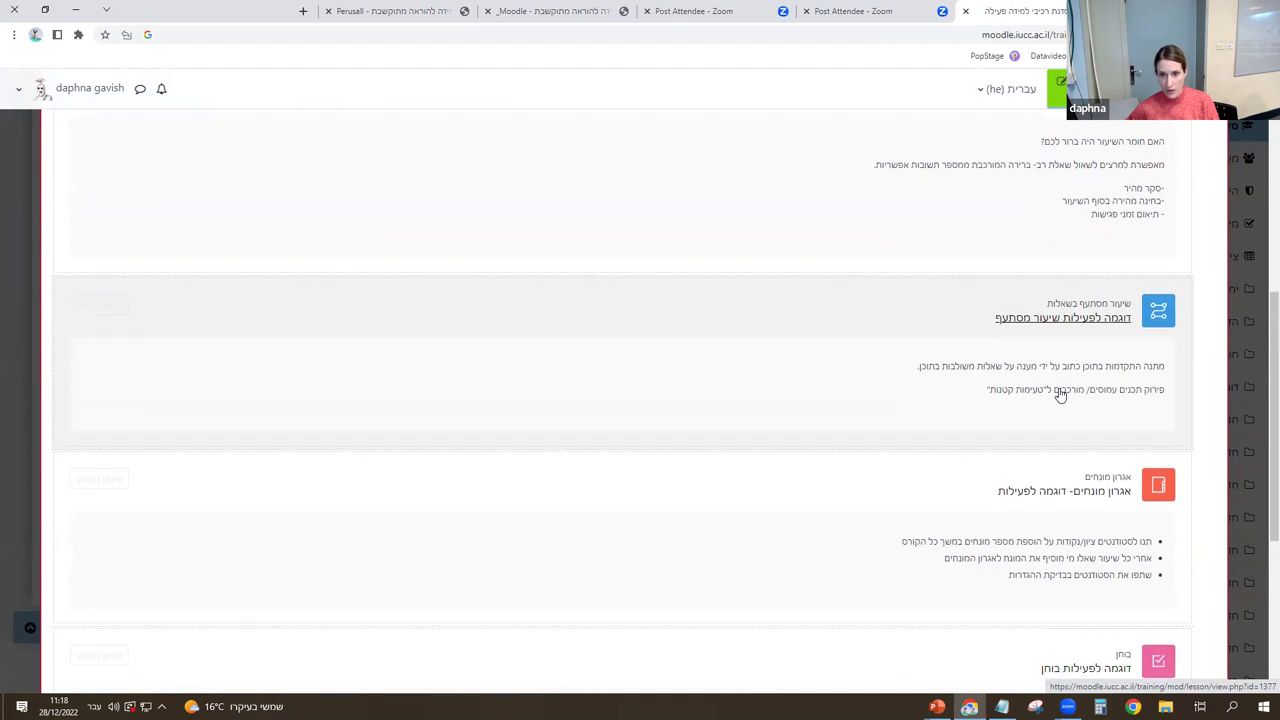
pyautogui.scroll(-1, 1060, 390)
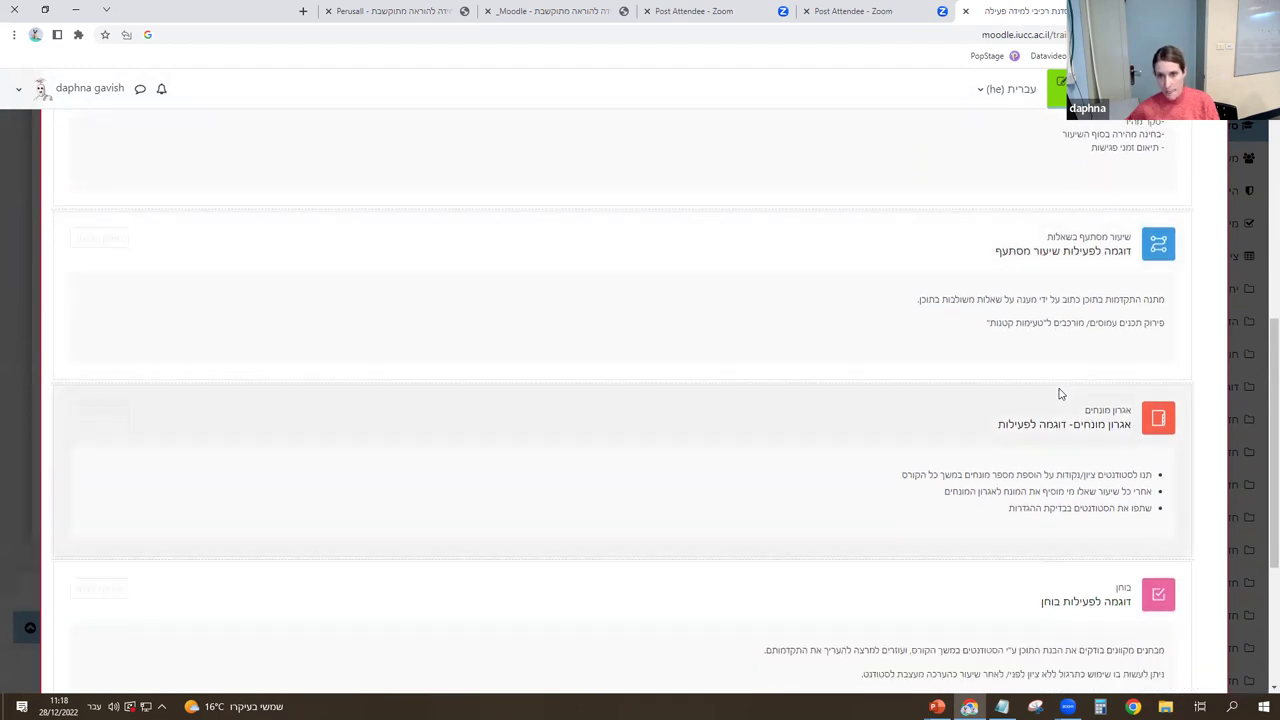
# Reopen the branching lesson from its first page instead of the last viewed one, and advance to the question page.
pyautogui.click(1060, 251)
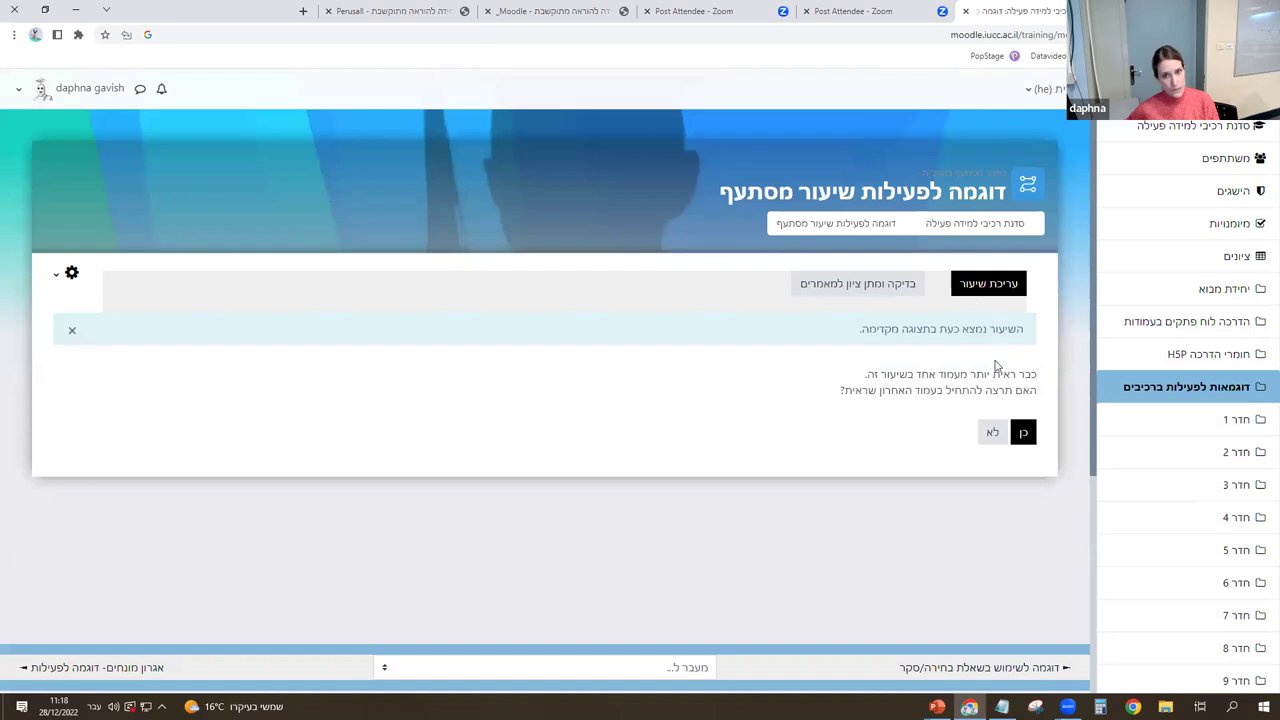
pyautogui.click(992, 435)
pyautogui.scroll(-2, 988, 440)
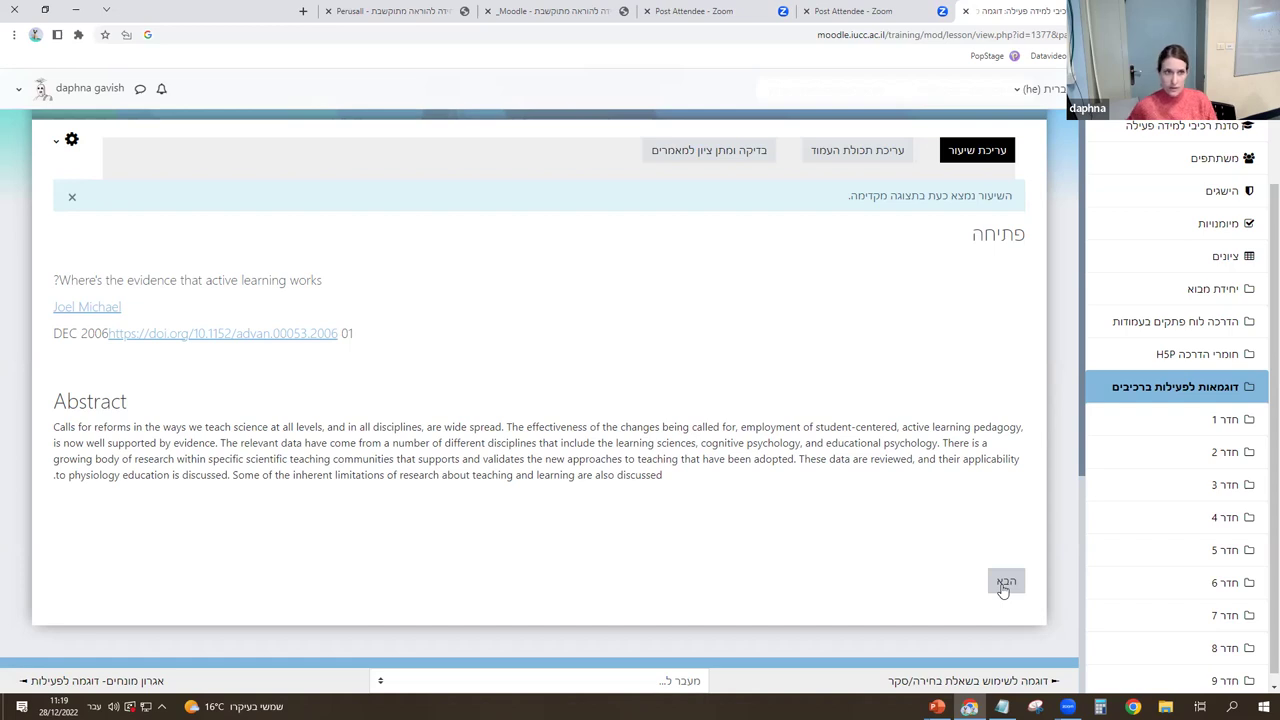
pyautogui.click(1003, 589)
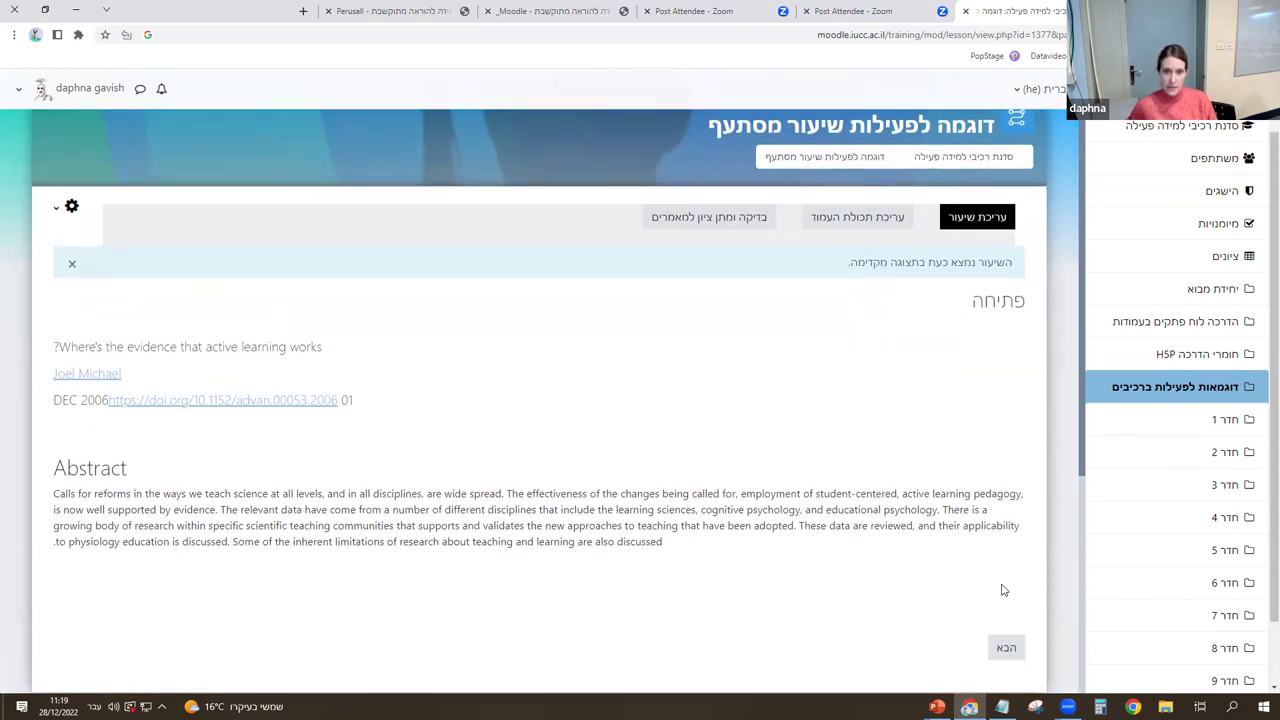
pyautogui.click(1006, 647)
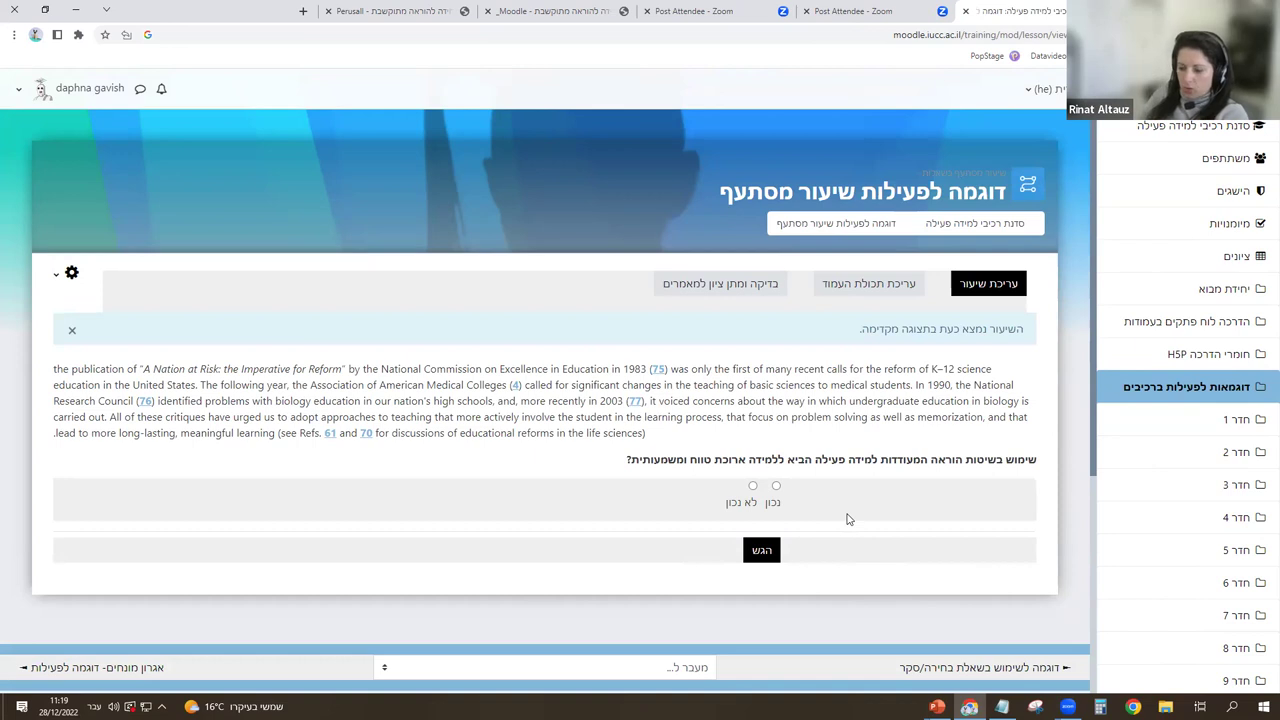
# Examine the question page's content, answers, responses and page jumps in its editing form, and leave without saving.
pyautogui.click(869, 286)
pyautogui.scroll(-2, 905, 360)
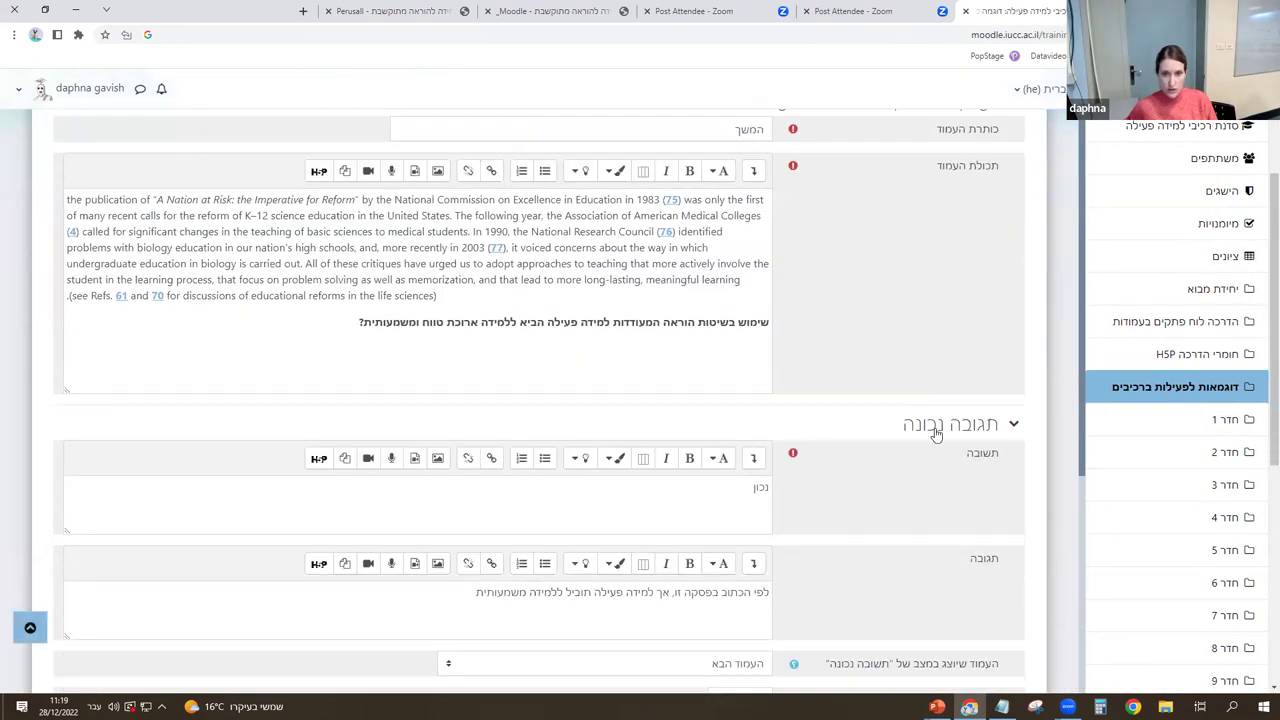
pyautogui.scroll(-4, 880, 470)
pyautogui.click(667, 602)
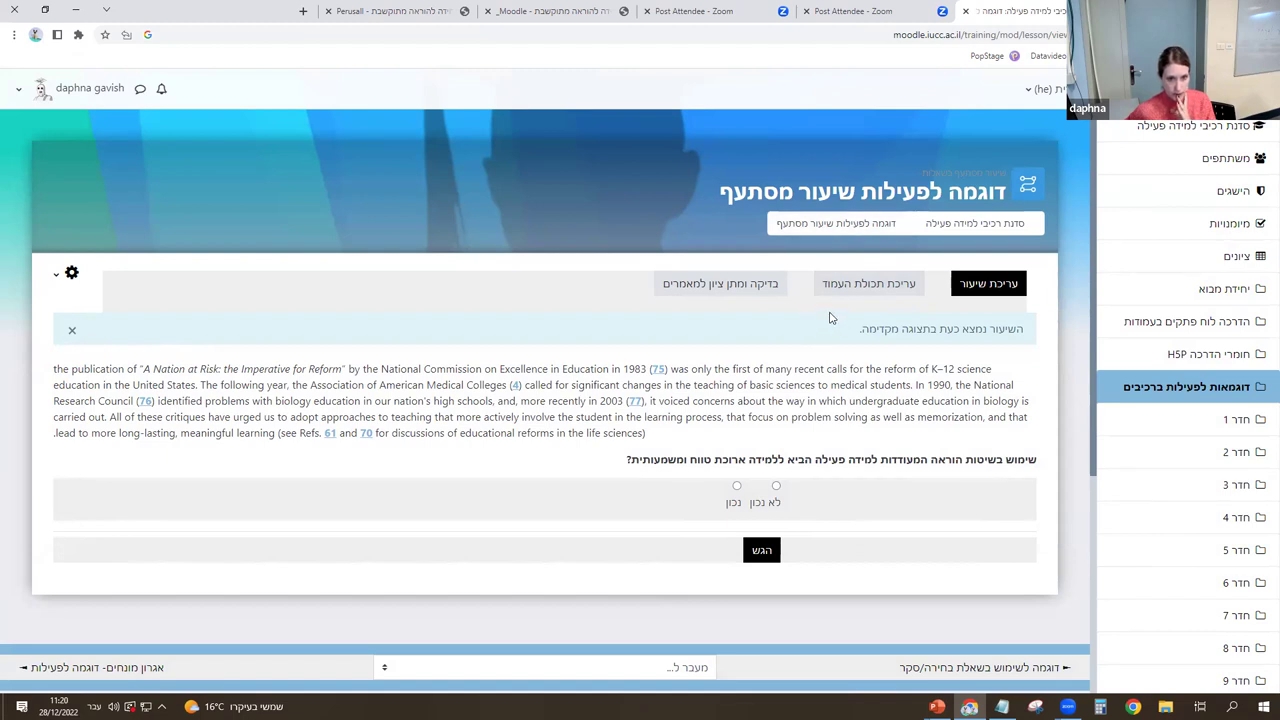
# Return to the course, turn editing on, and open the דוגמאות לפעילות ברכיבים section at the branching lesson entry.
pyautogui.click(960, 225)
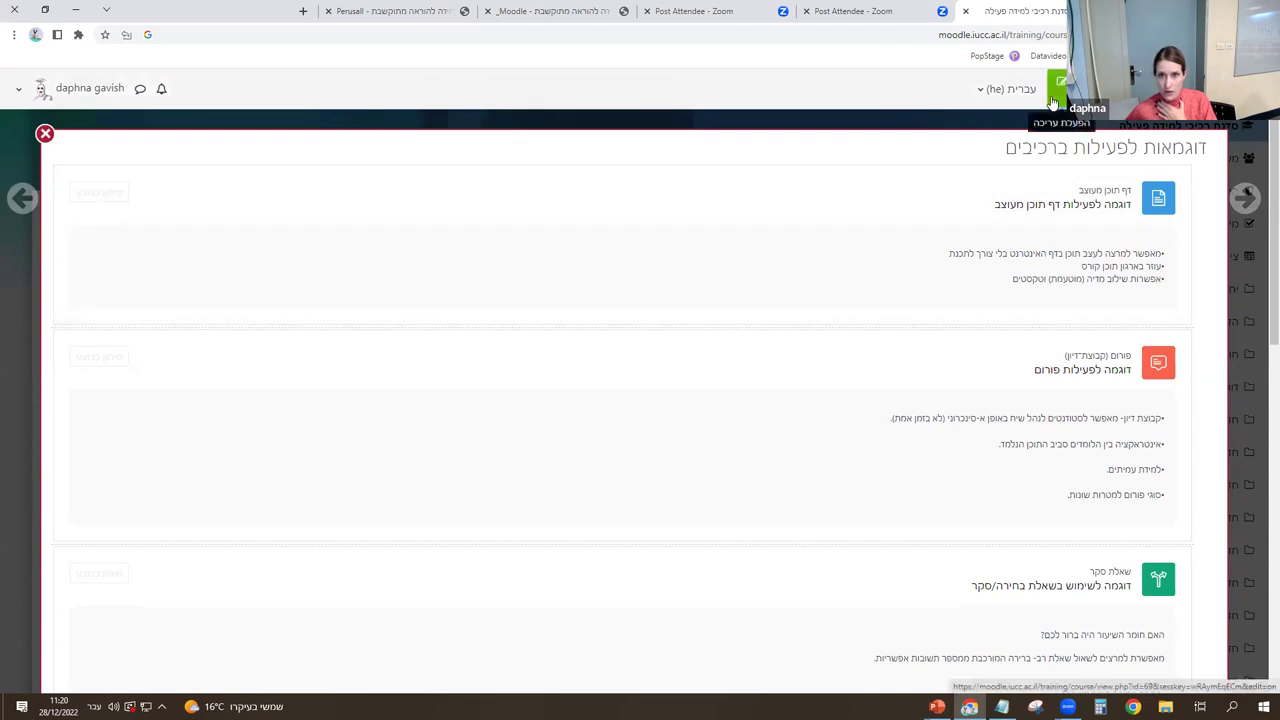
pyautogui.click(1052, 102)
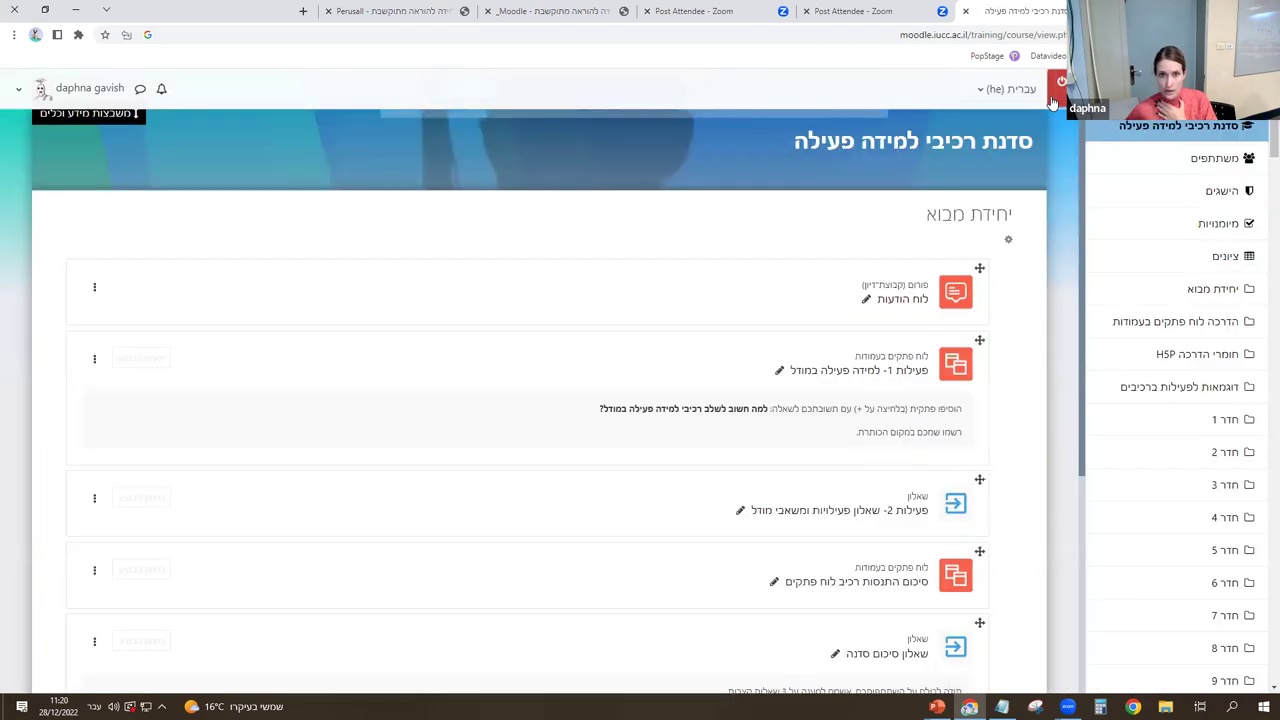
pyautogui.scroll(-6, 720, 363)
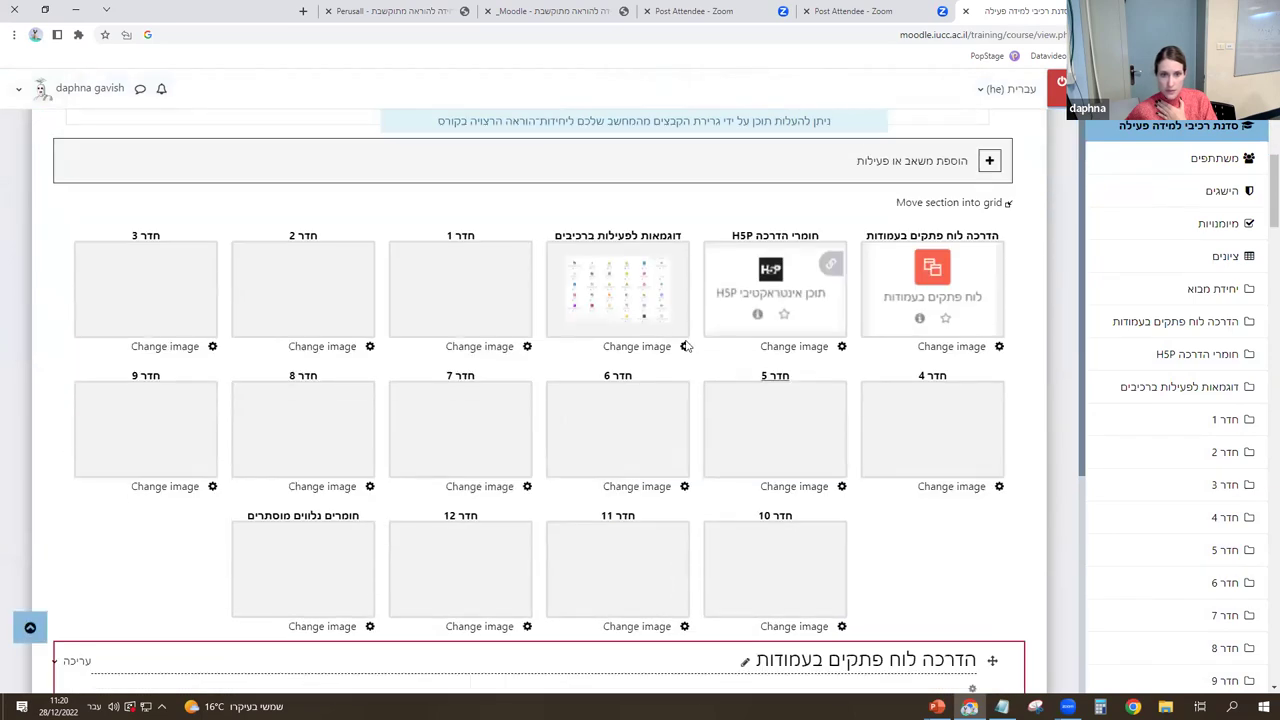
pyautogui.click(650, 307)
pyautogui.scroll(-5, 880, 560)
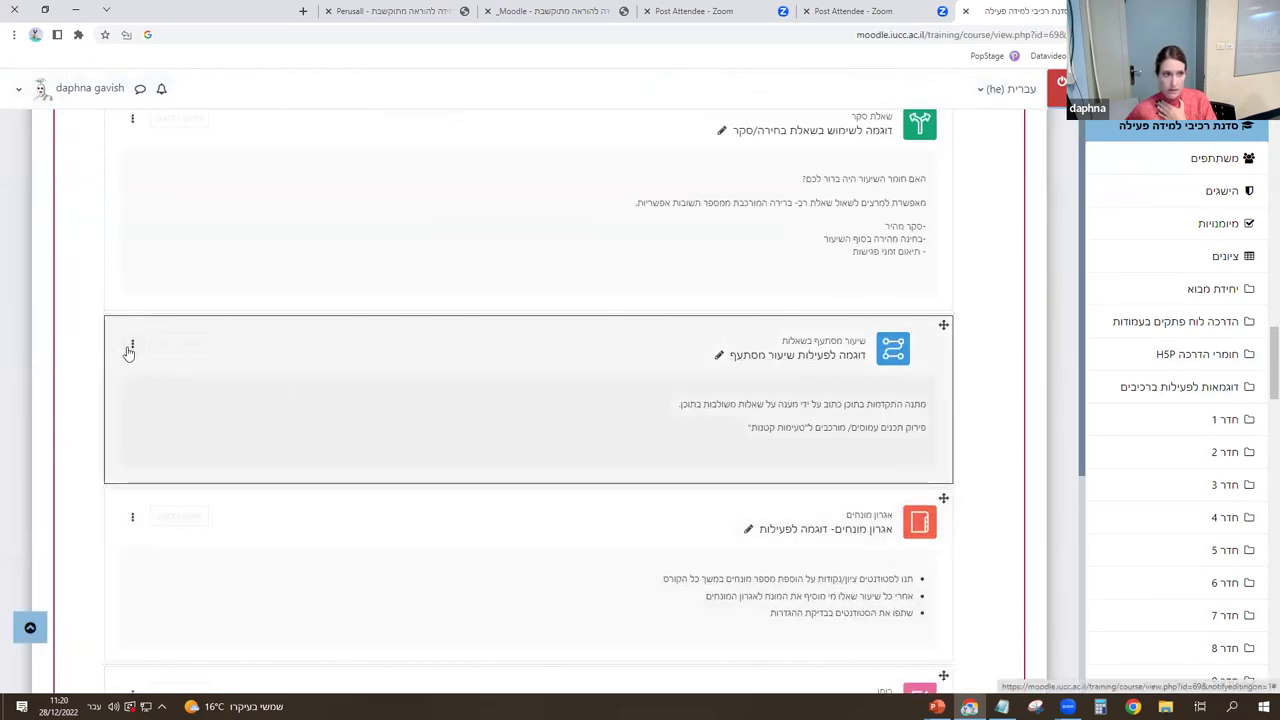
# Review the settings of the דוגמה לפעילות שיעור מסתעף lesson, and save and display it.
pyautogui.click(132, 344)
pyautogui.click(105, 374)
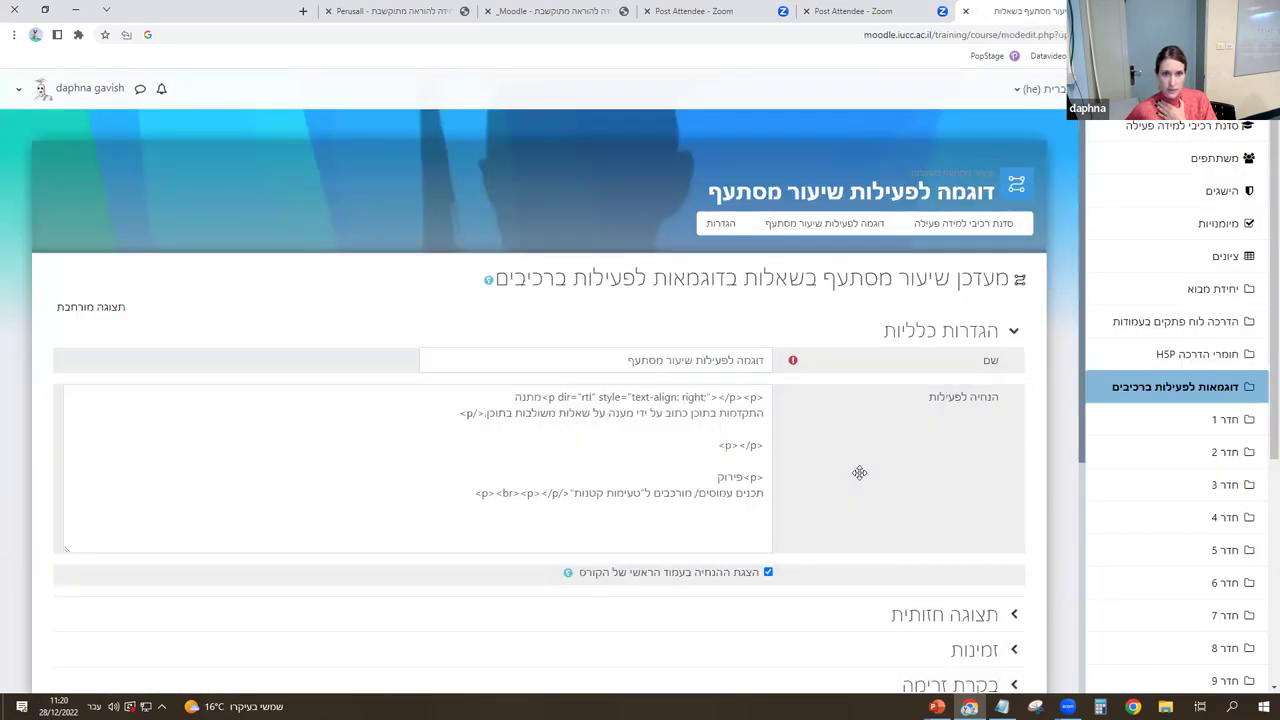
pyautogui.scroll(-4, 859, 472)
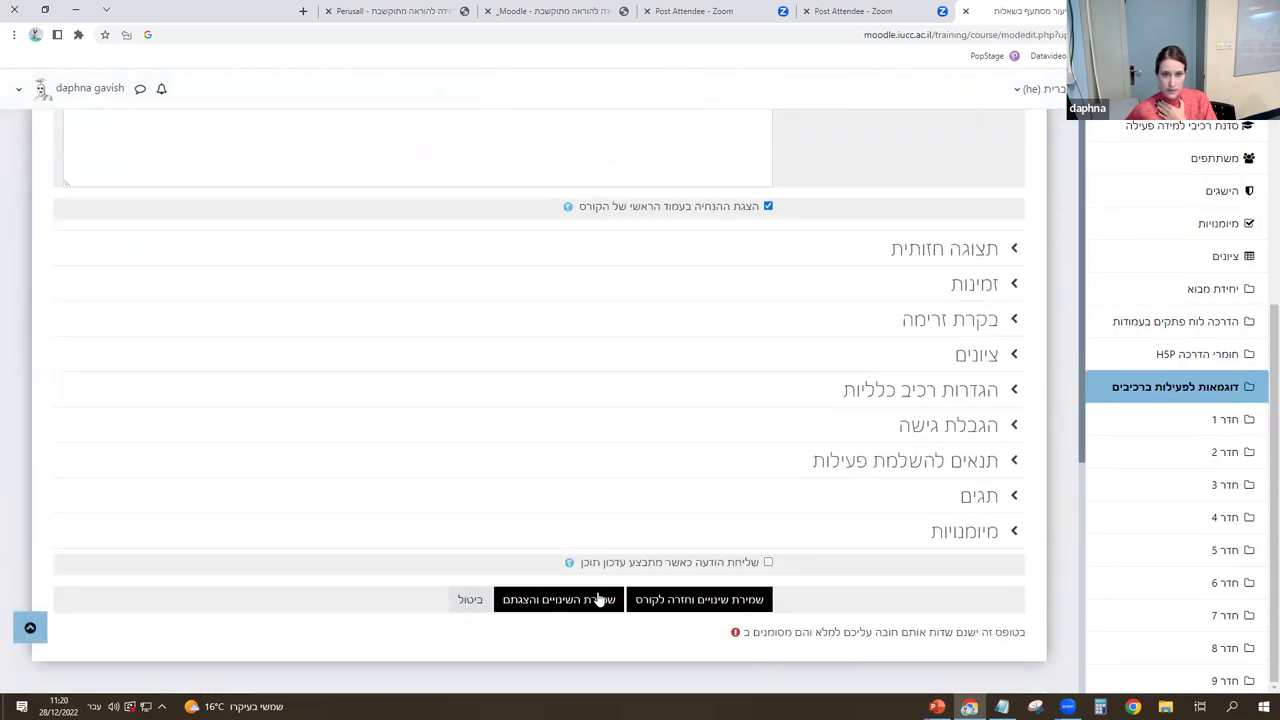
pyautogui.click(600, 598)
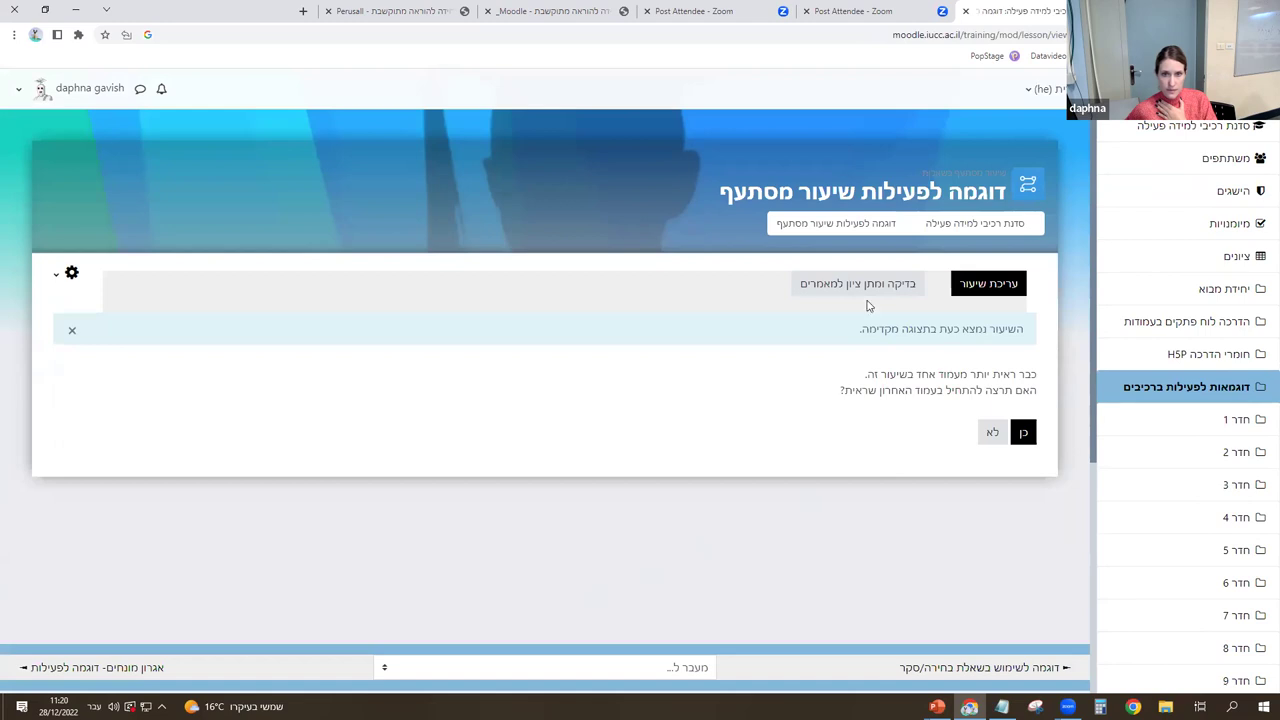
# From the lesson's page list, view the form for adding a branching content page after המשך, and cancel it.
pyautogui.click(986, 284)
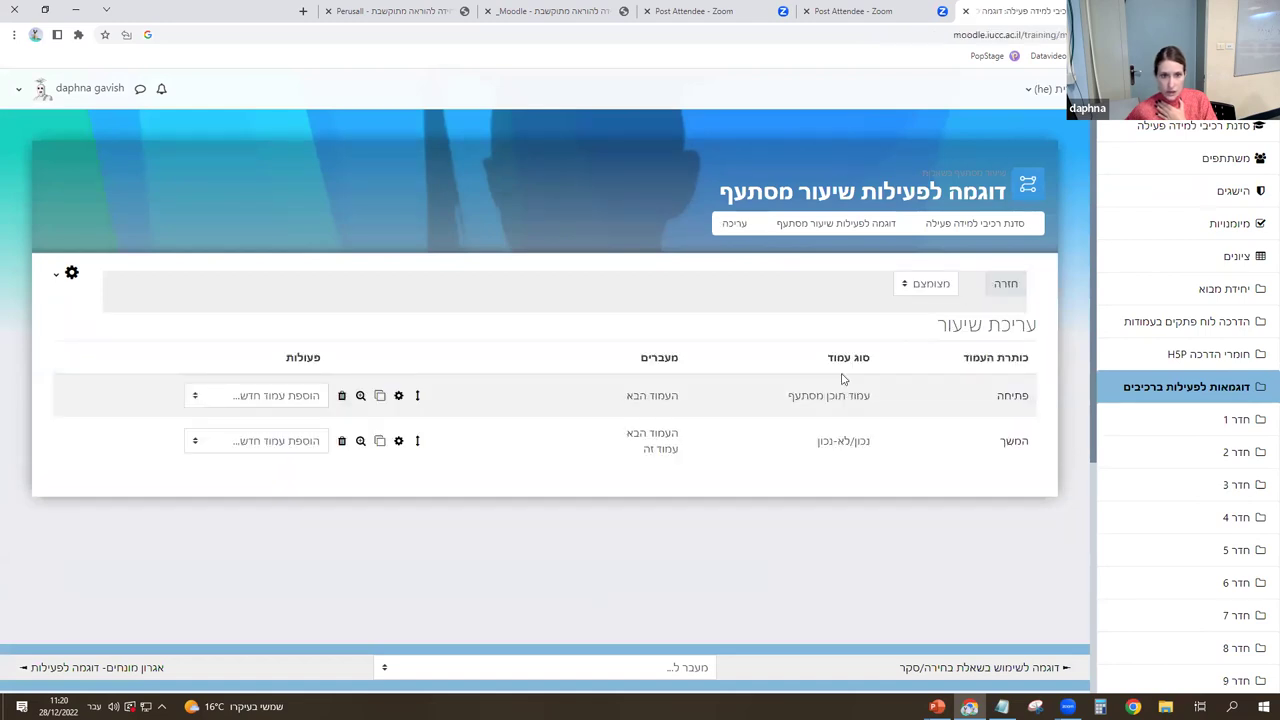
pyautogui.click(303, 441)
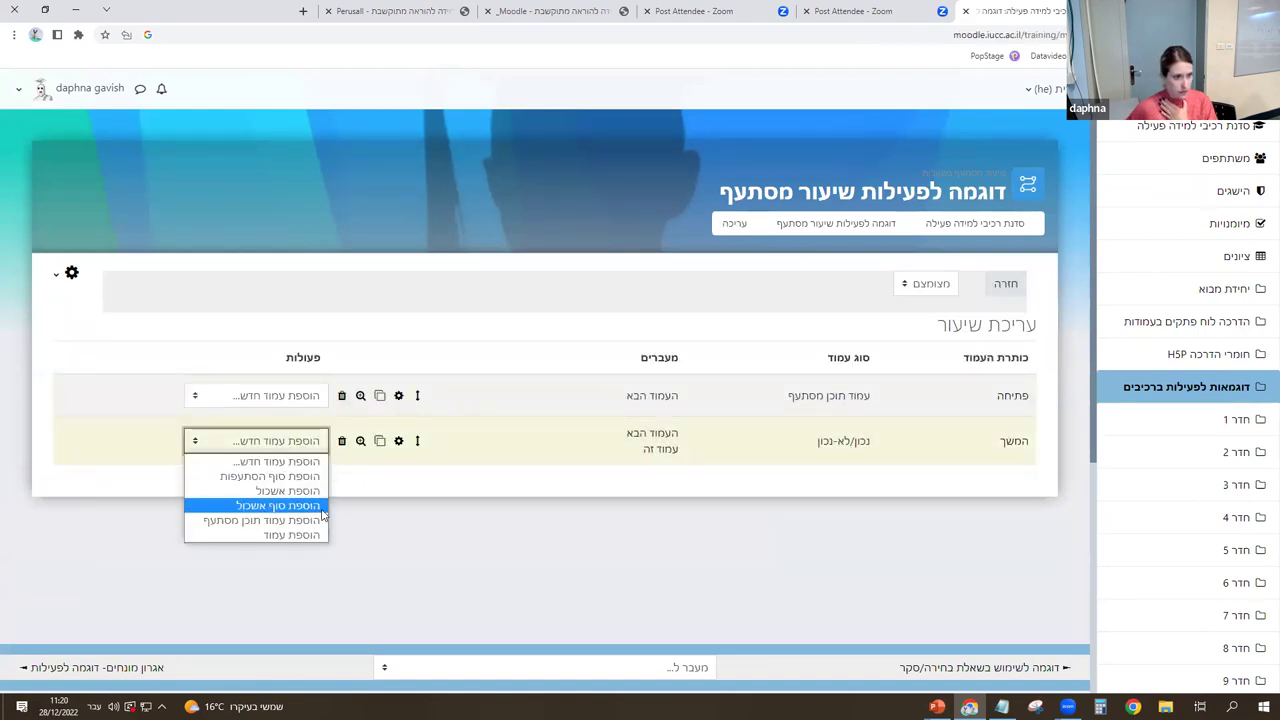
pyautogui.click(290, 520)
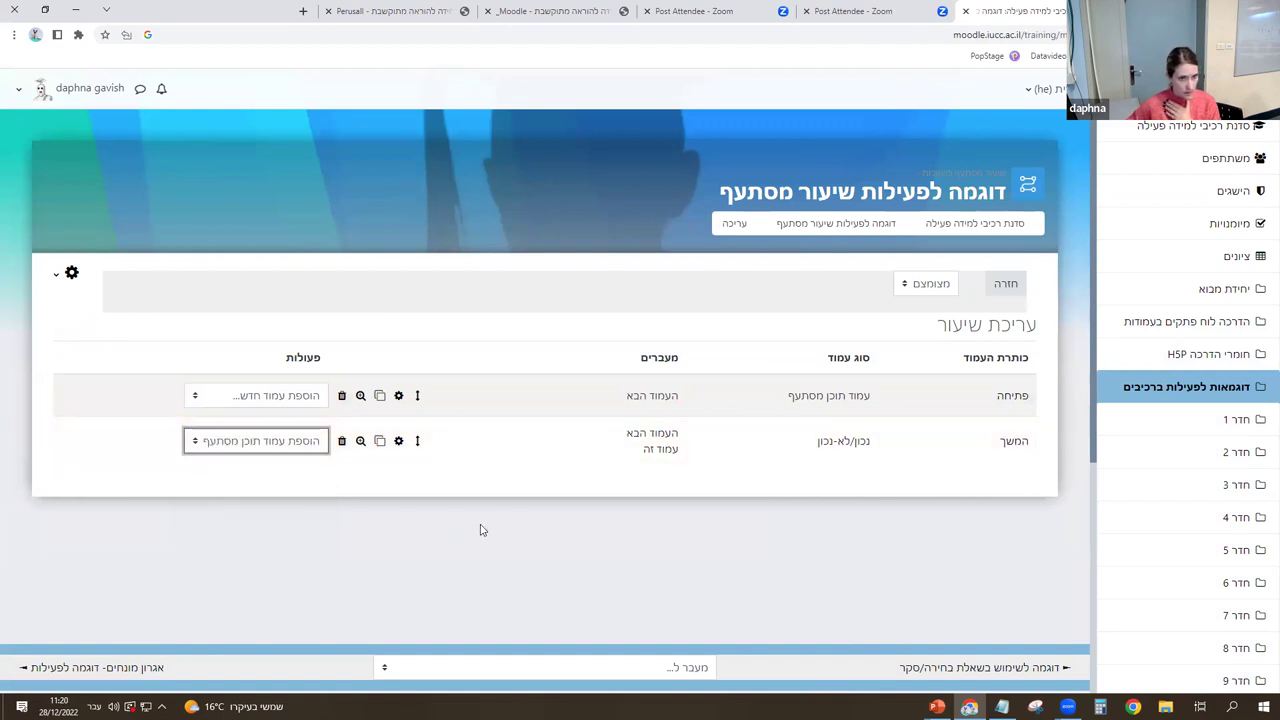
pyautogui.scroll(-3, 629, 540)
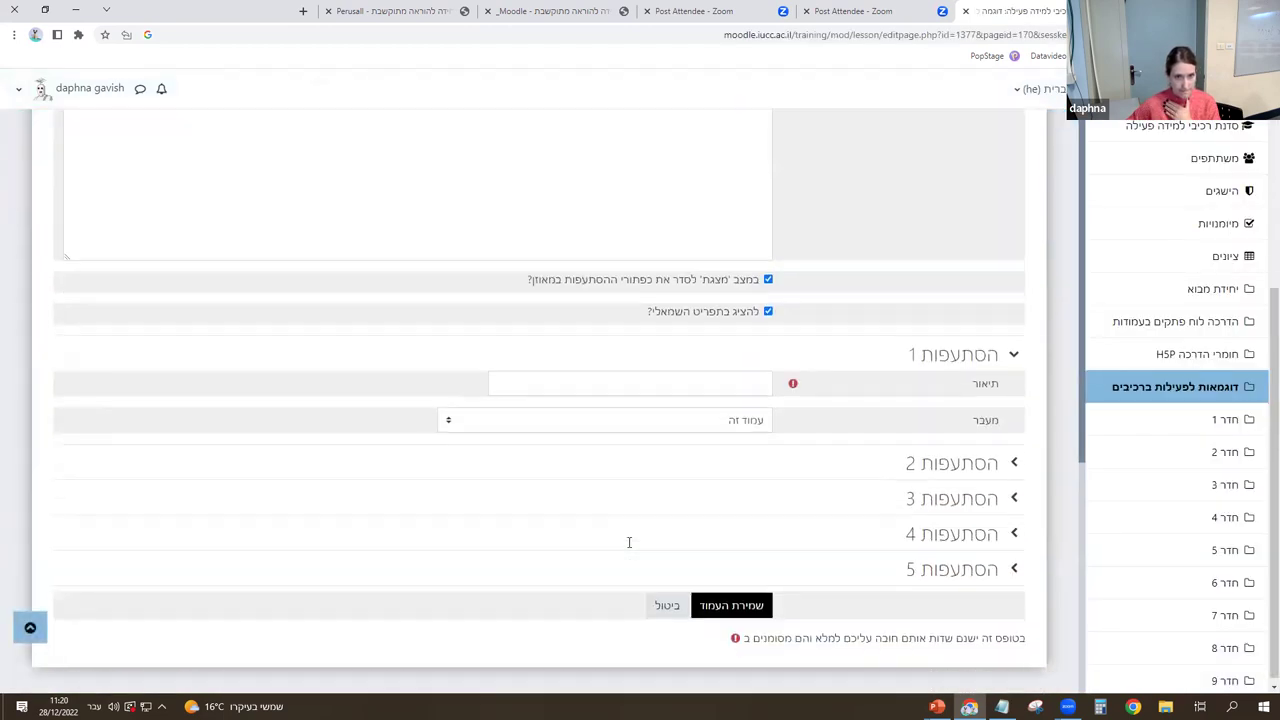
pyautogui.click(656, 607)
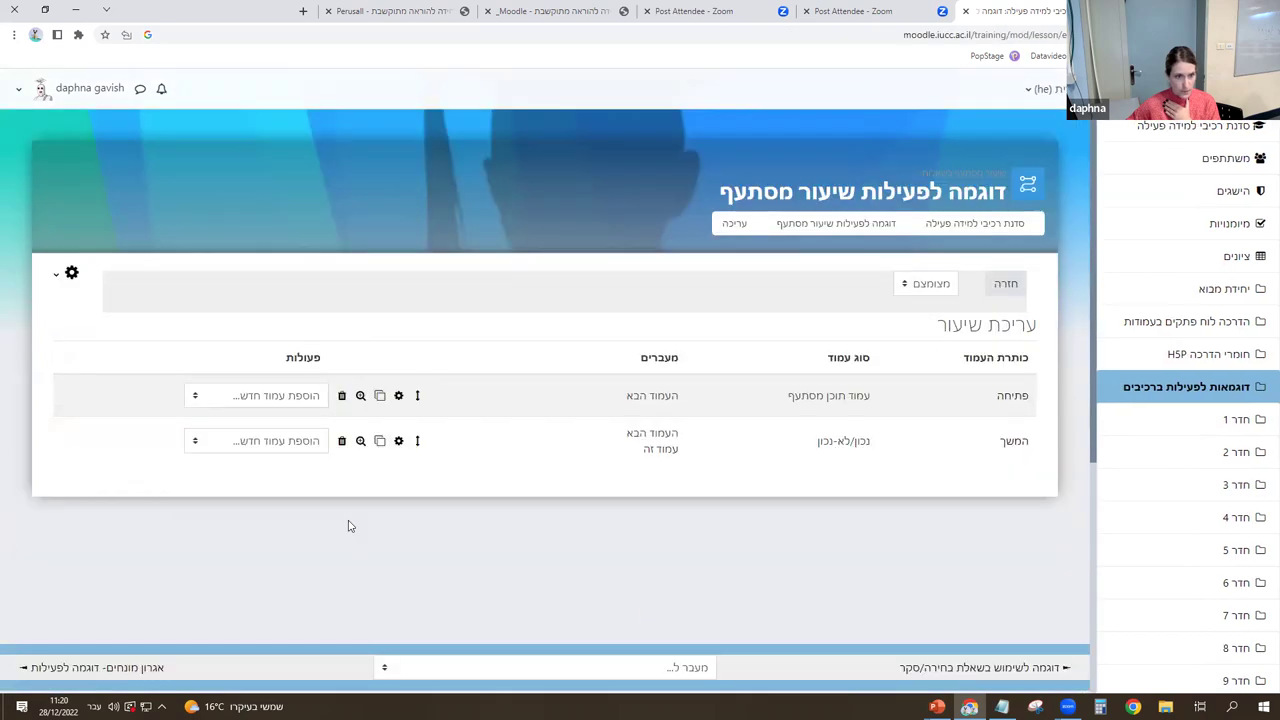
# Start adding a question page after המשך and view the available question types without choosing one.
pyautogui.click(203, 450)
pyautogui.click(240, 540)
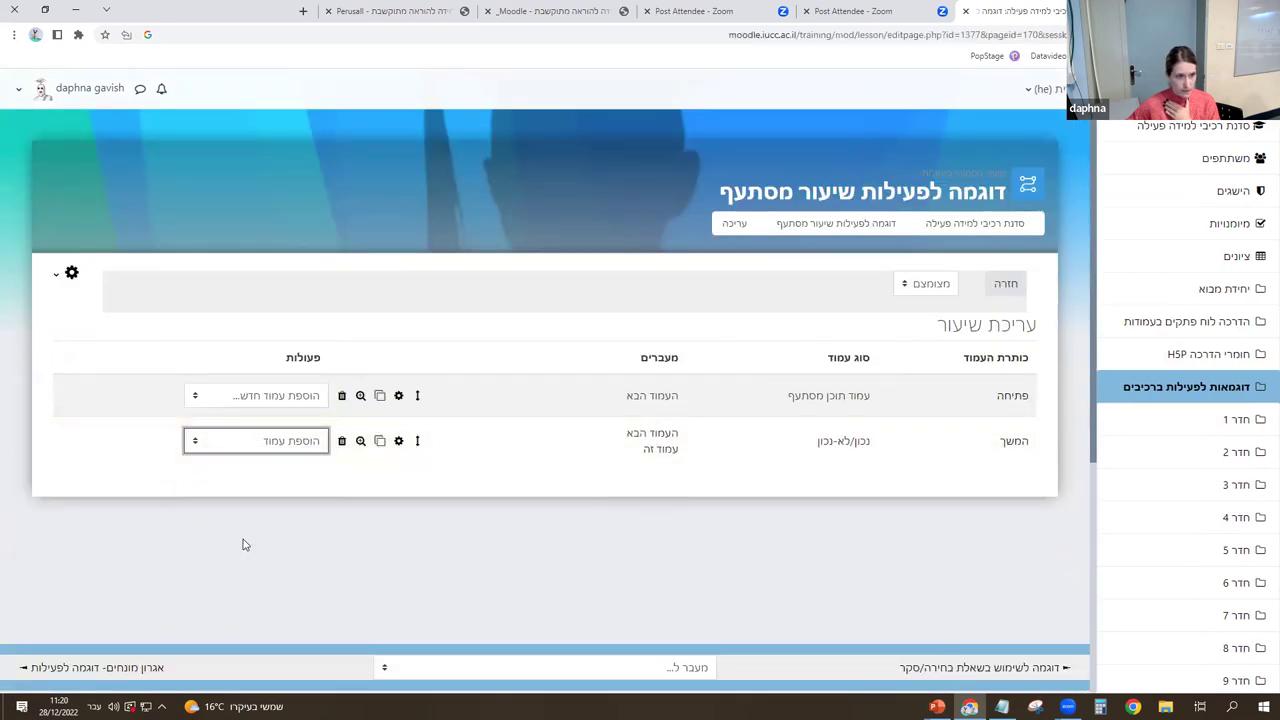
pyautogui.click(688, 280)
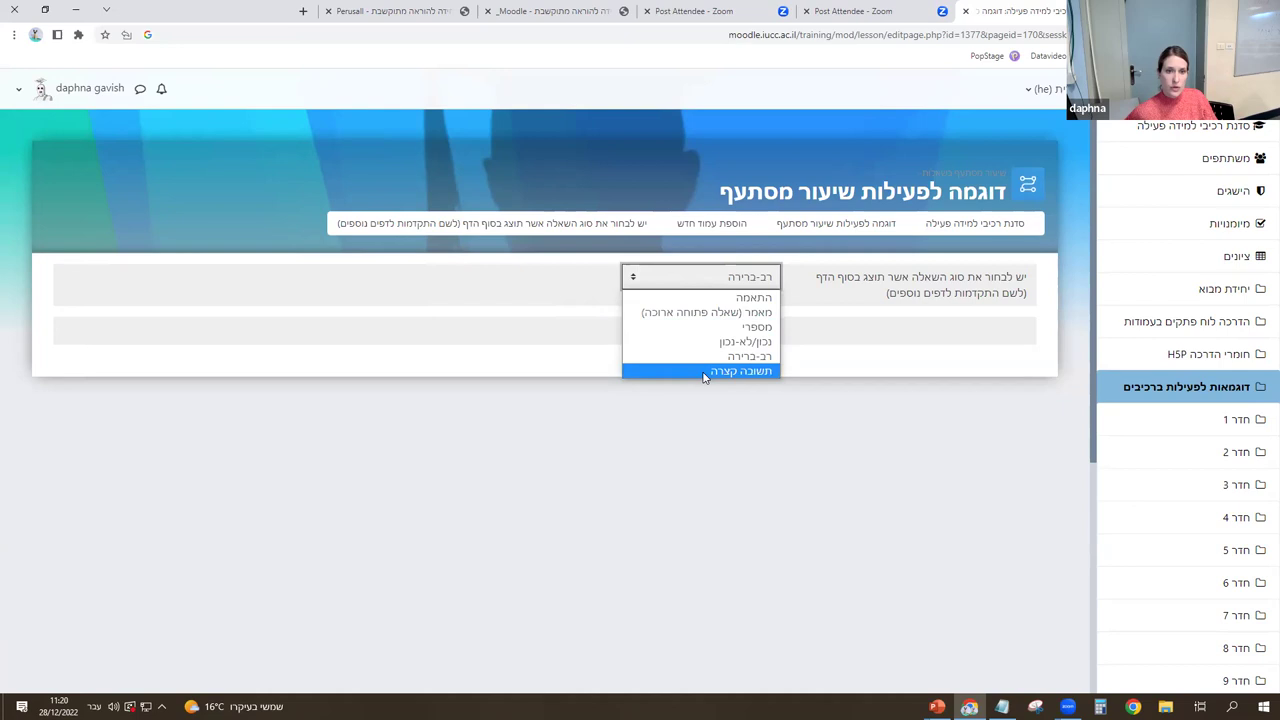
pyautogui.click(885, 210)
# Return to the course, turn editing off, and reopen the examples section at the אגרון מונחים- דוגמה לפעילות entry.
pyautogui.click(885, 203)
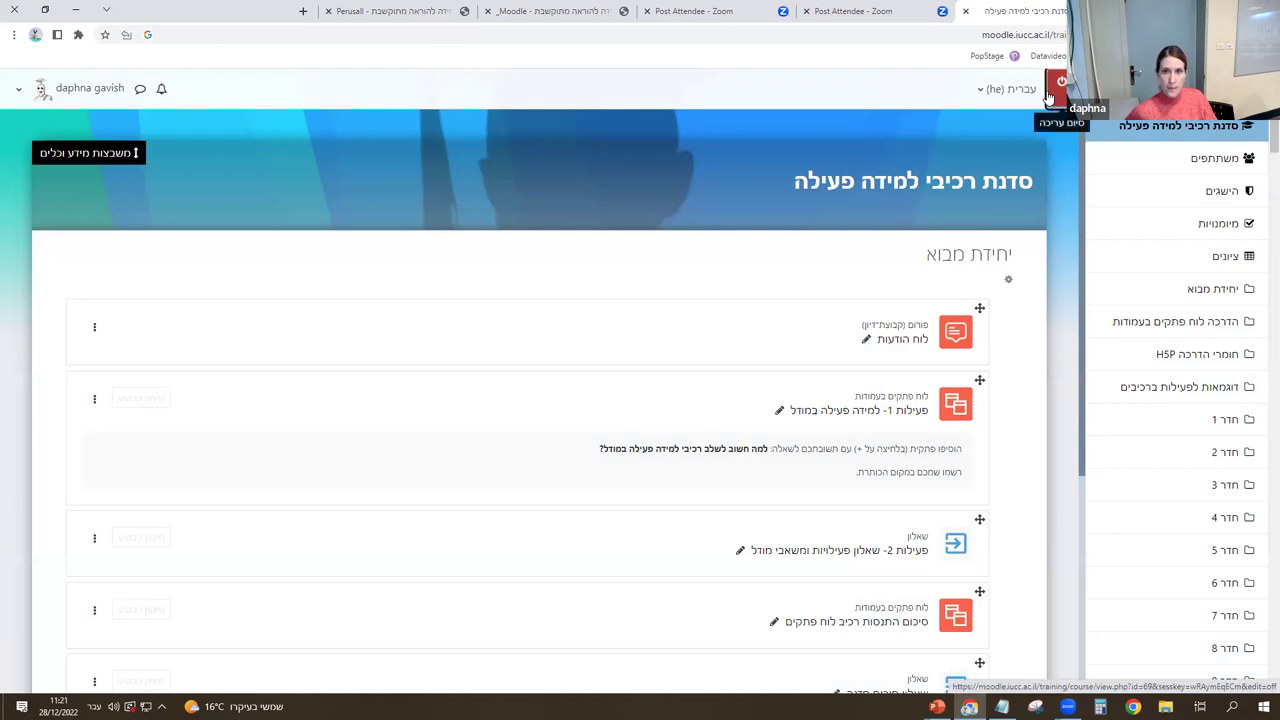
pyautogui.click(1052, 92)
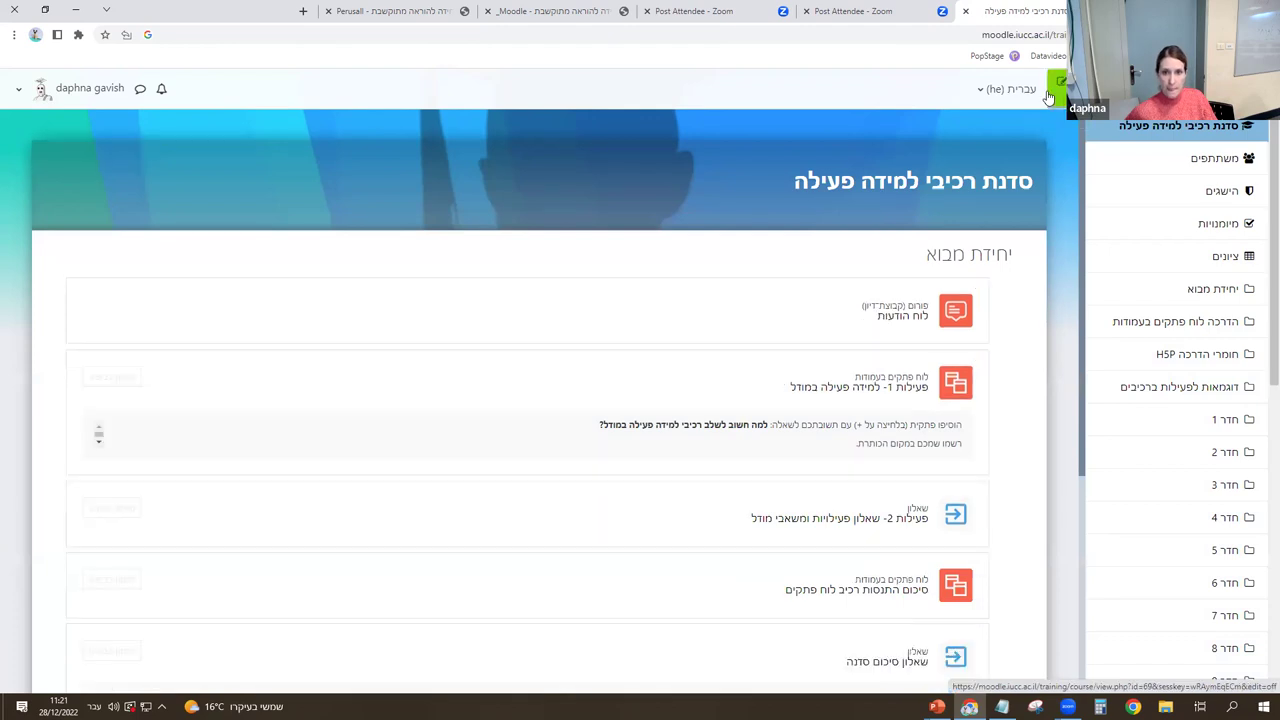
pyautogui.scroll(-5, 657, 440)
pyautogui.click(610, 428)
pyautogui.scroll(-3, 925, 506)
pyautogui.scroll(-4, 925, 506)
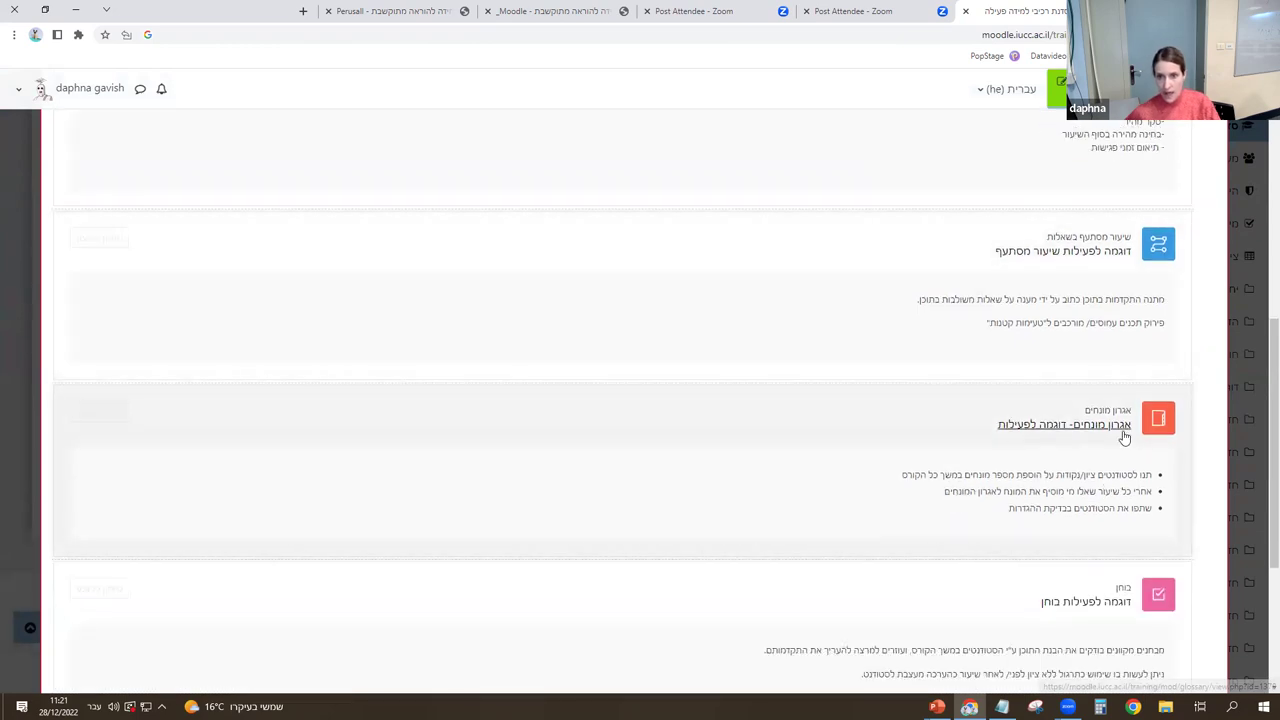
# Open the אגרון מונחים- דוגמה לפעילות glossary and browse its entries under the letter ב.
pyautogui.scroll(-1, 1108, 428)
pyautogui.click(1008, 358)
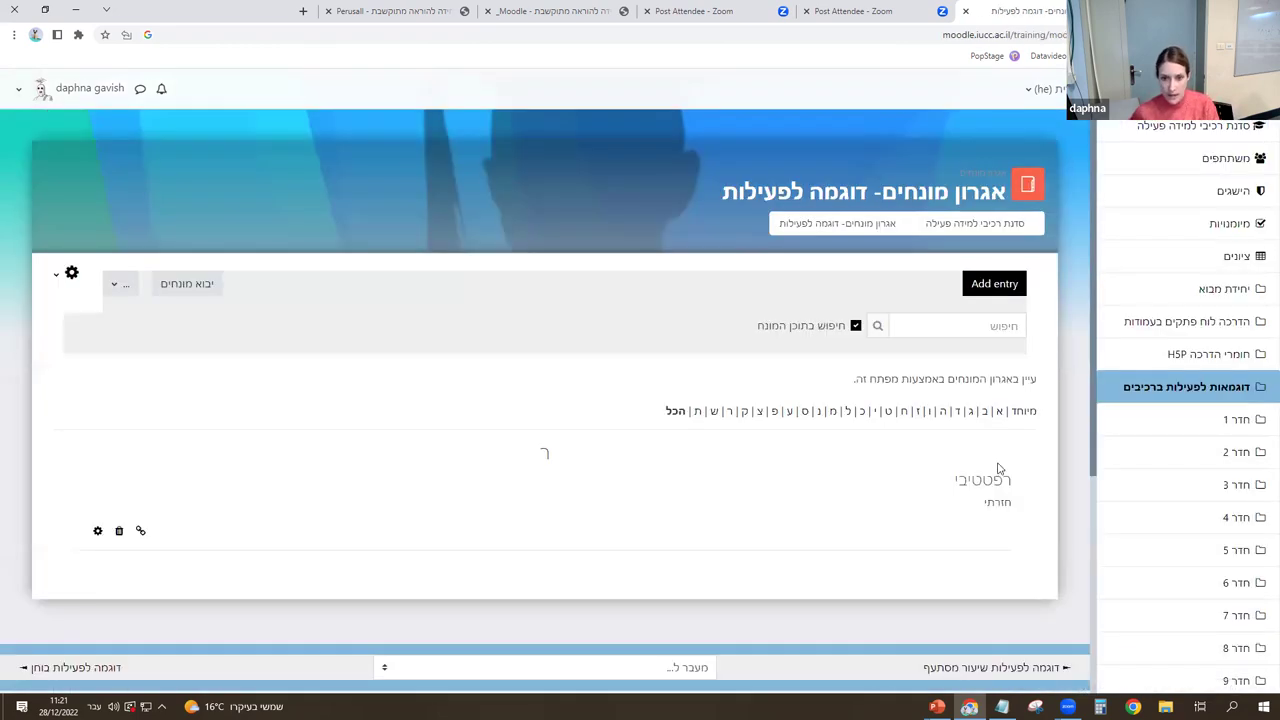
pyautogui.click(984, 413)
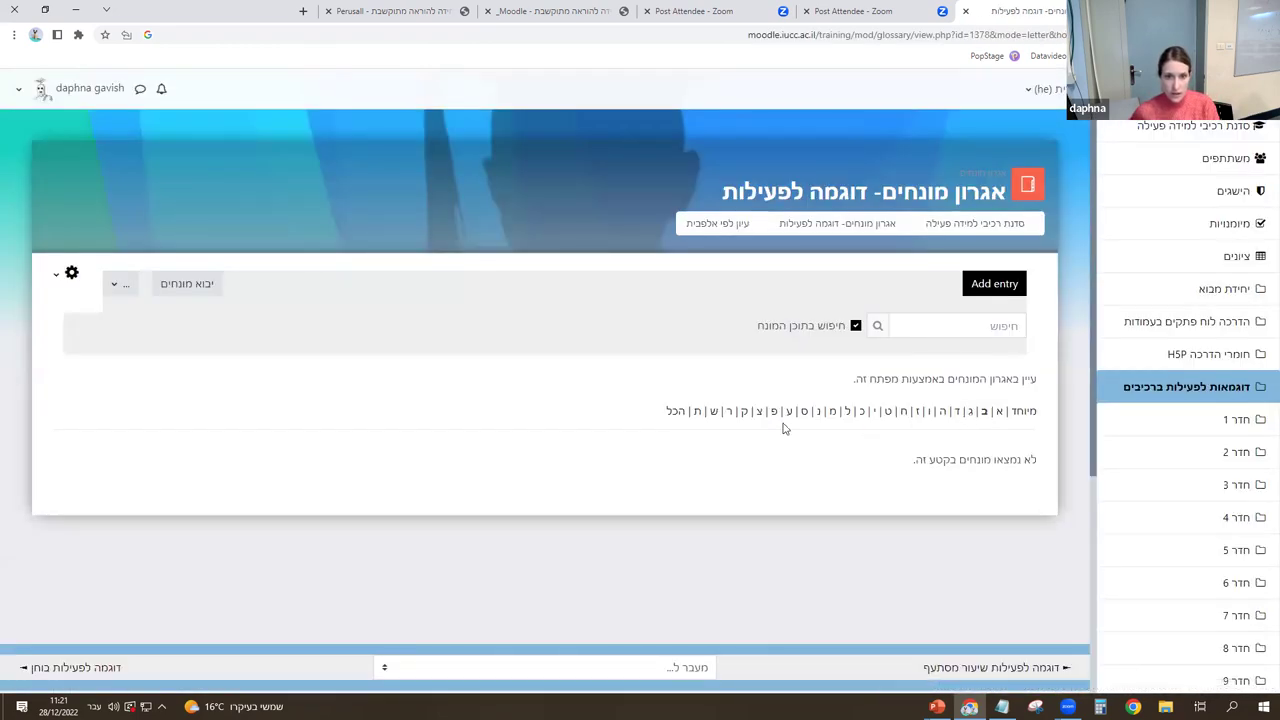
# Go back to the course's דוגמאות לפעילות ברכיבים section, read the glossary example's description, and reopen that glossary with all its entries.
pyautogui.click(890, 214)
pyautogui.scroll(-2, 918, 474)
pyautogui.scroll(-2, 918, 474)
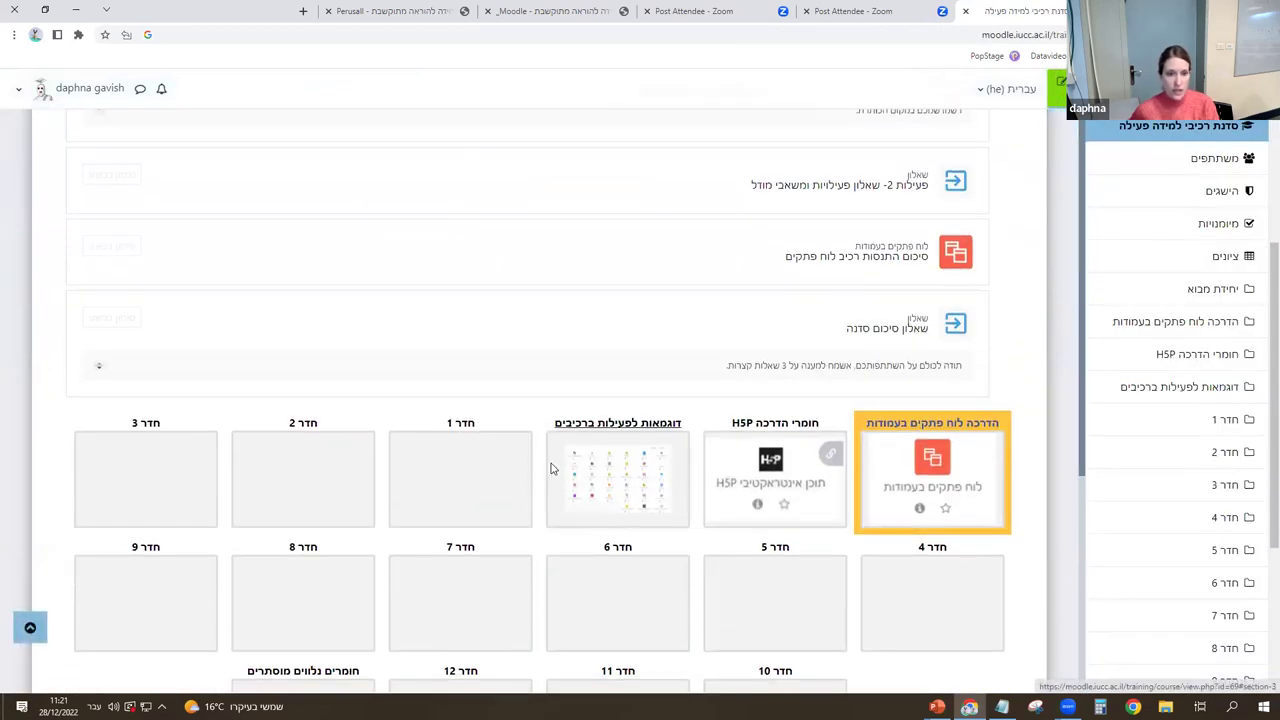
pyautogui.click(557, 469)
pyautogui.scroll(-5, 1114, 586)
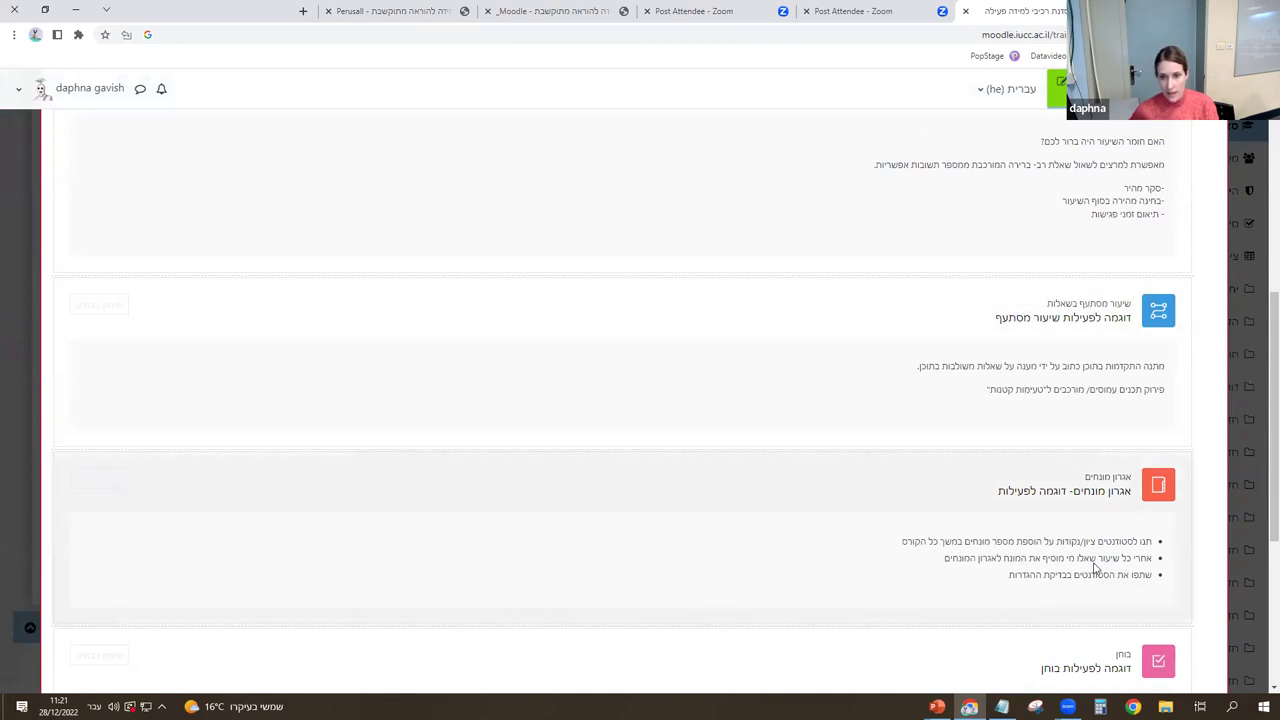
pyautogui.scroll(-1, 1112, 533)
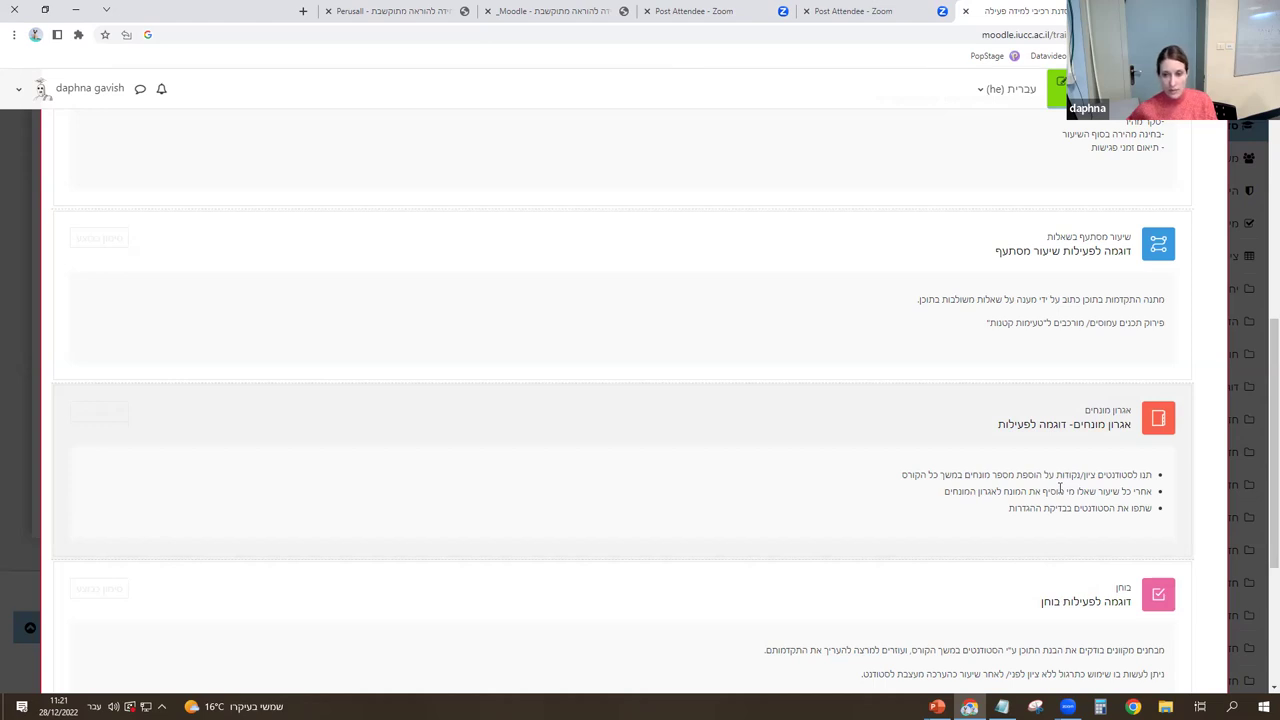
pyautogui.click(1095, 430)
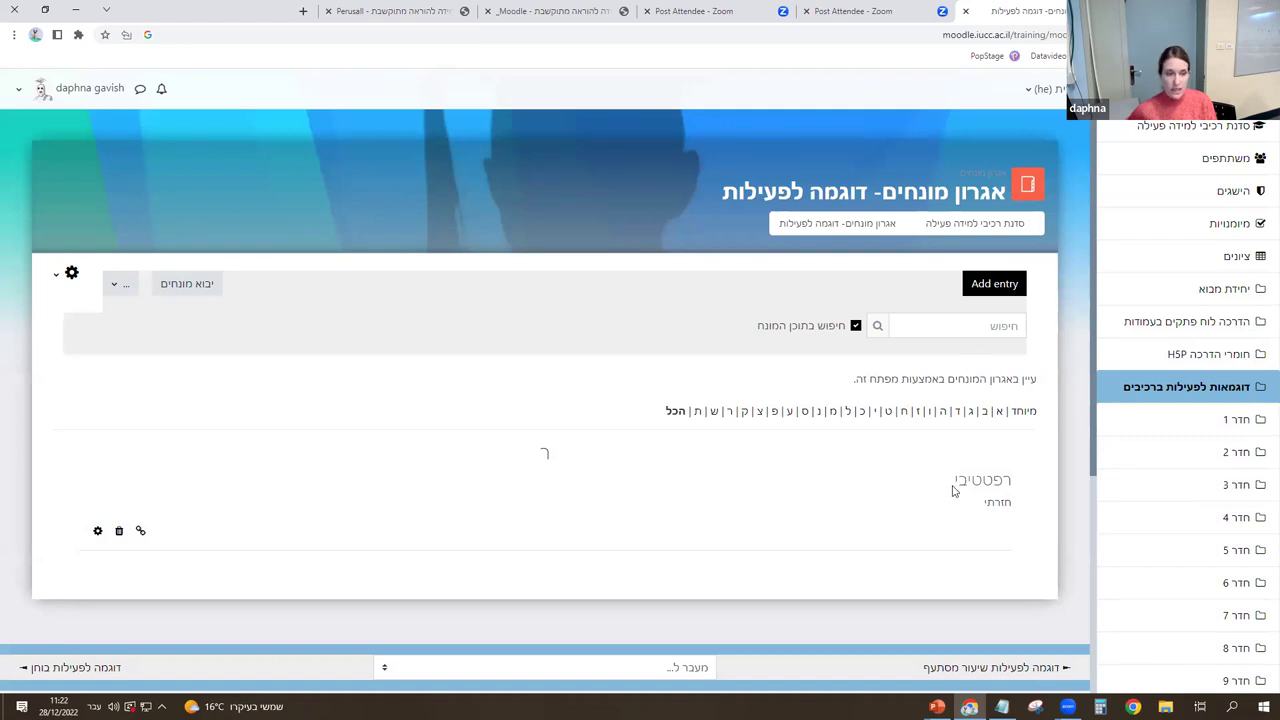
# Return from the glossary to the course and reopen the examples section at the דוגמה לפעילות בוחן entry.
pyautogui.click(900, 205)
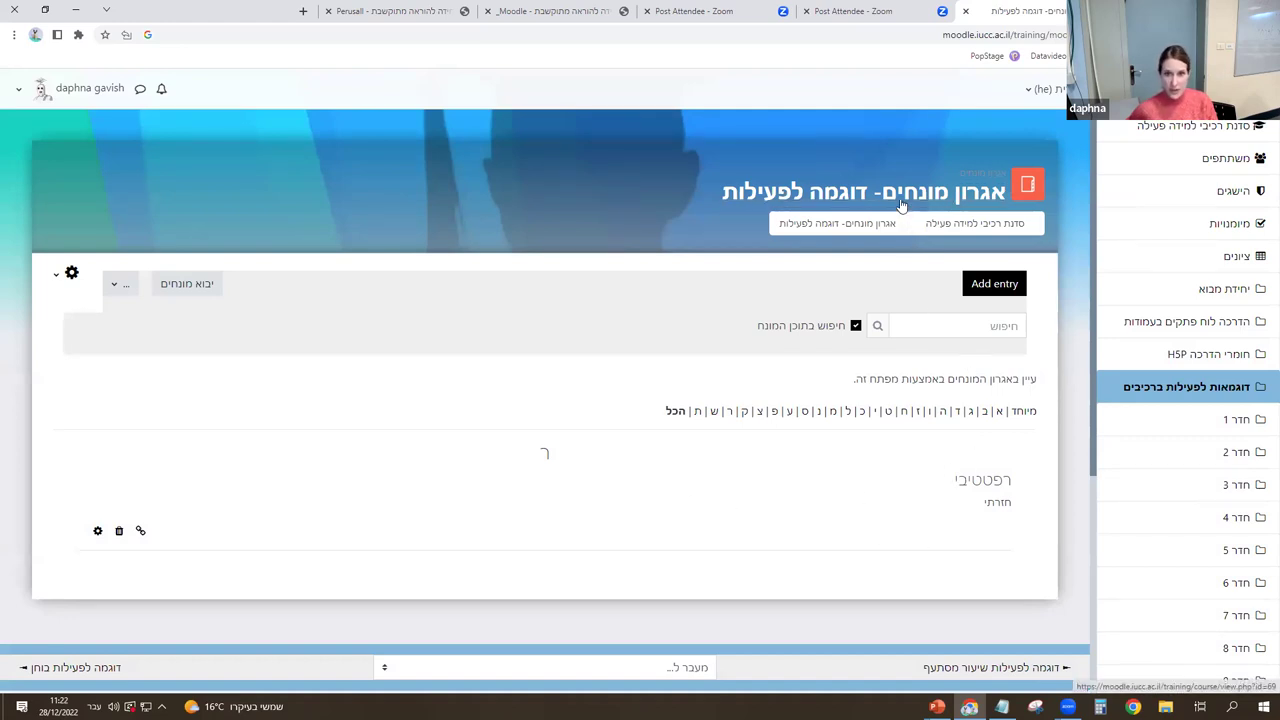
pyautogui.scroll(-4, 751, 474)
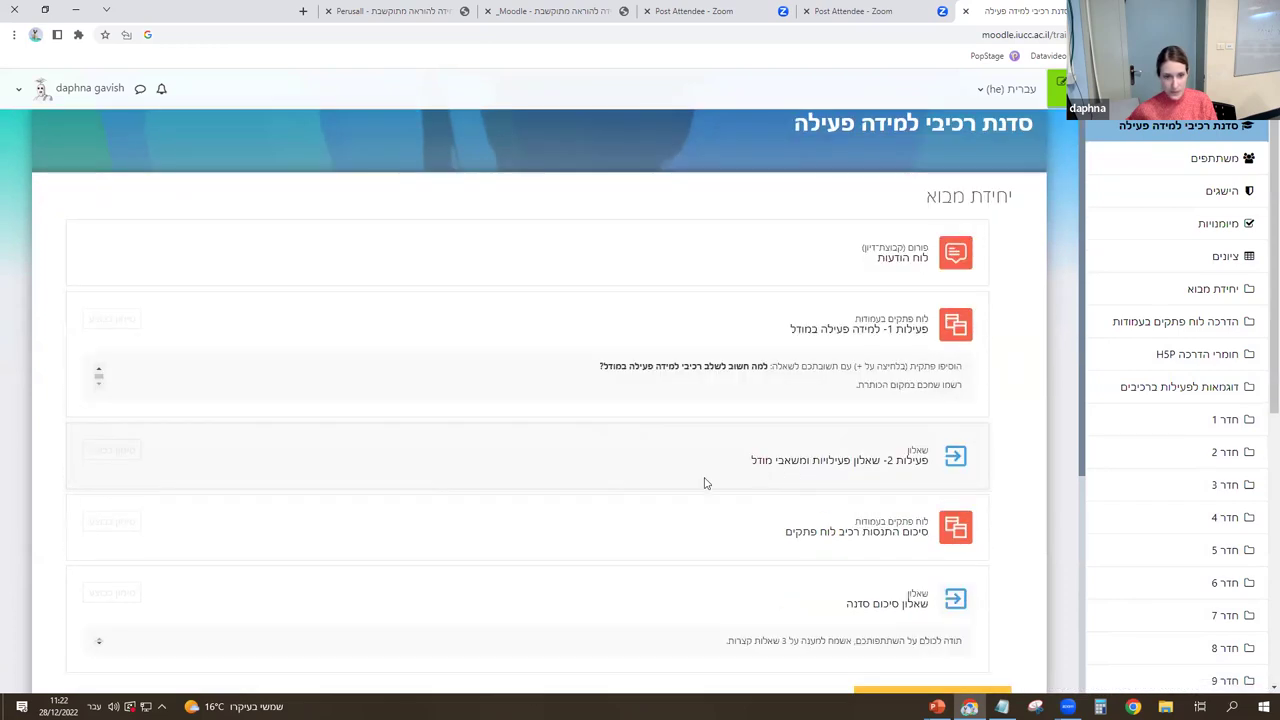
pyautogui.click(655, 456)
pyautogui.scroll(-6, 1085, 598)
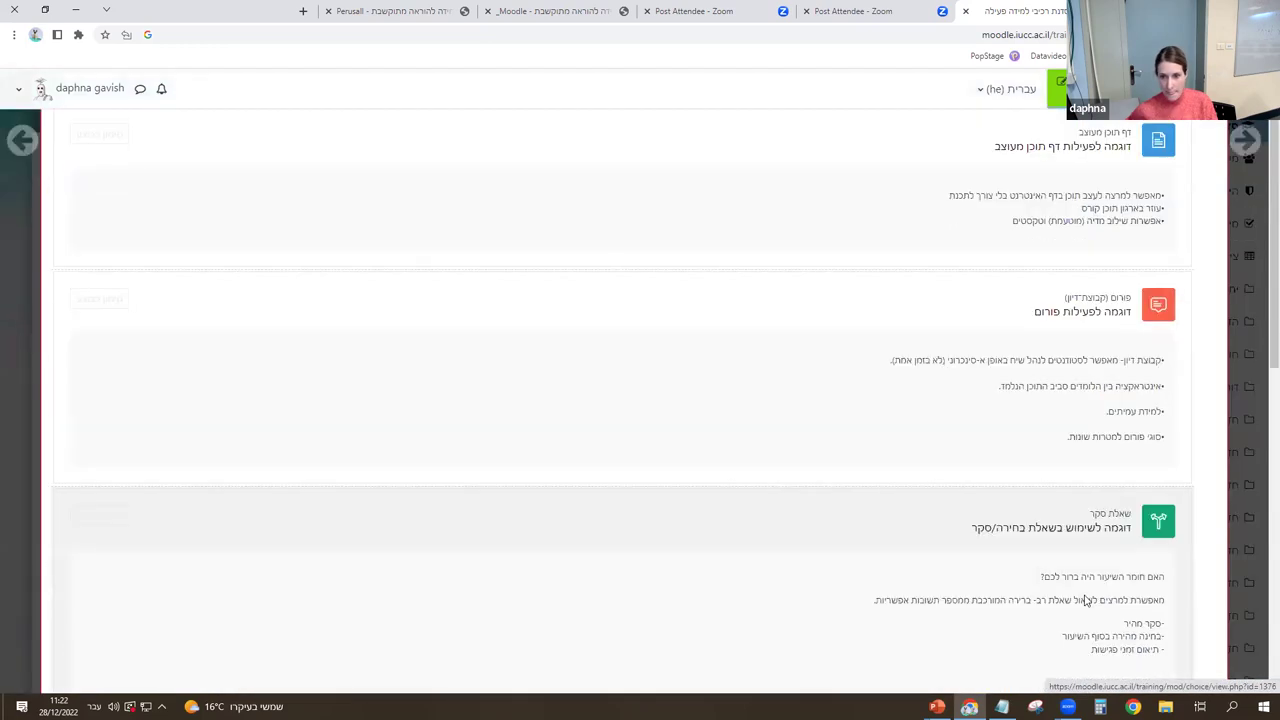
pyautogui.scroll(-2, 1085, 598)
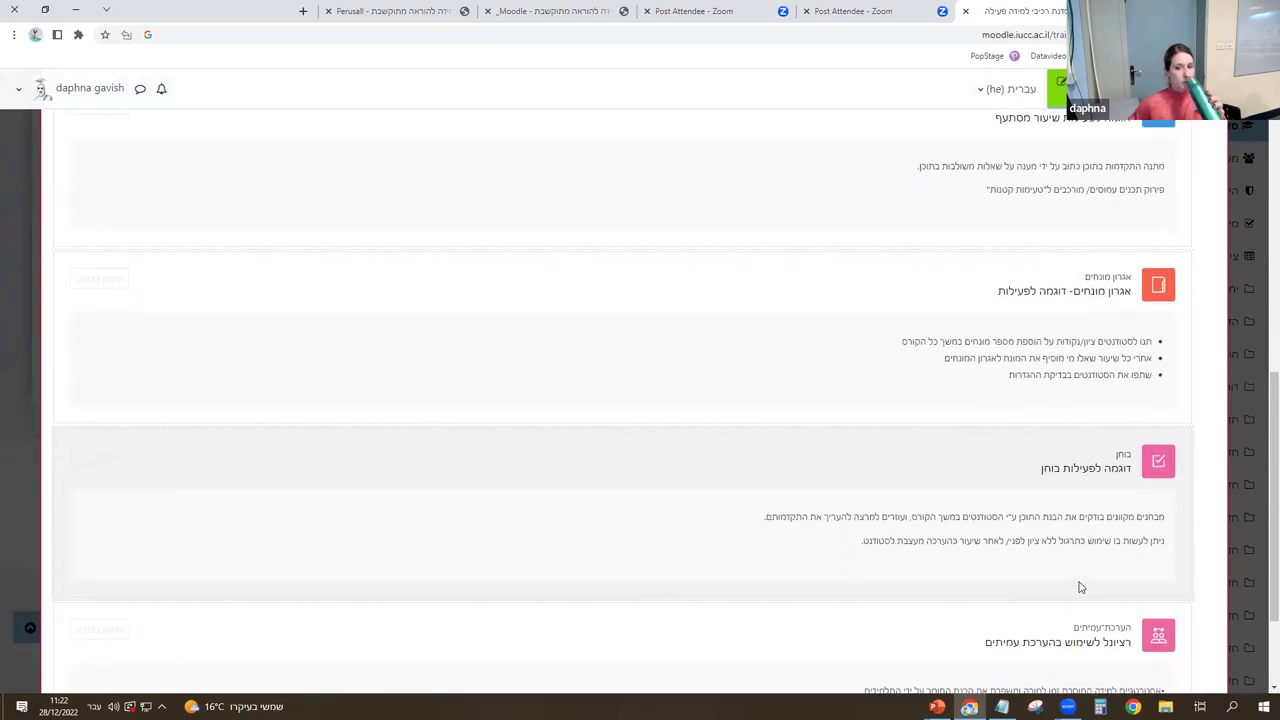
pyautogui.scroll(-1, 1086, 414)
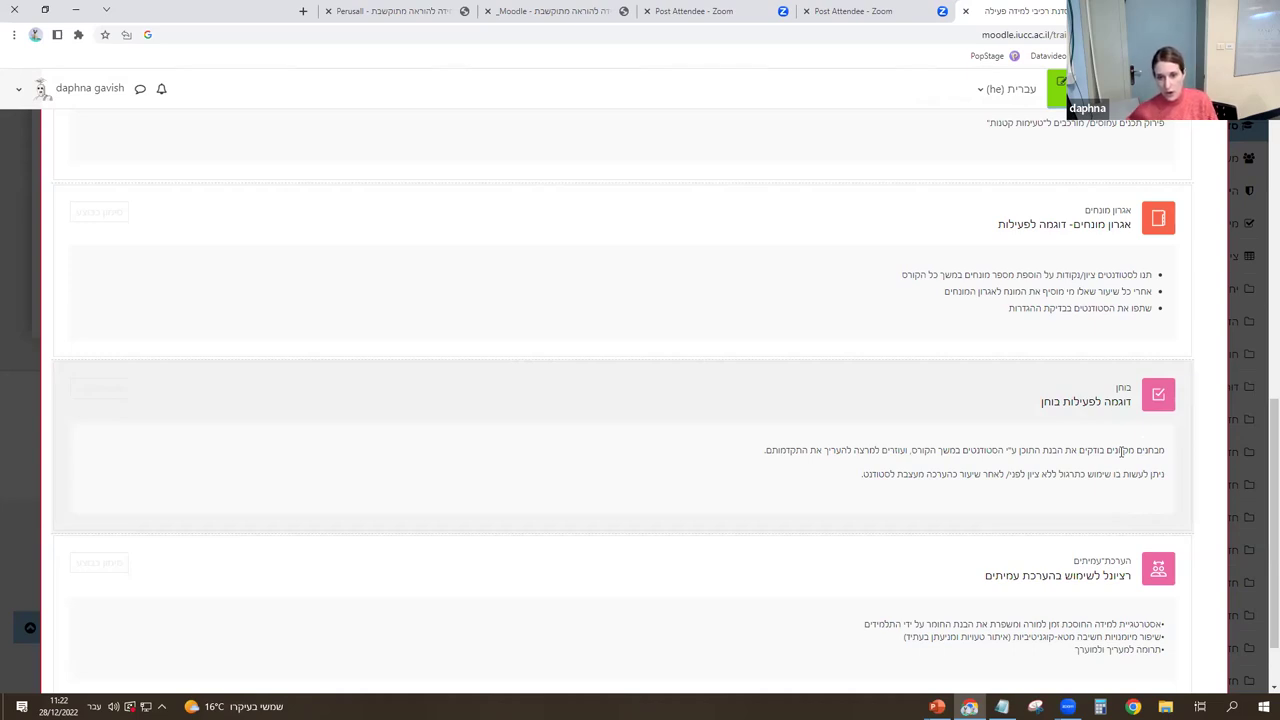
# Open the דוגמה לפעילות בוחן quiz and preview its question on placing bone names on the skeleton.
pyautogui.click(1123, 390)
pyautogui.click(945, 283)
pyautogui.scroll(-2, 870, 415)
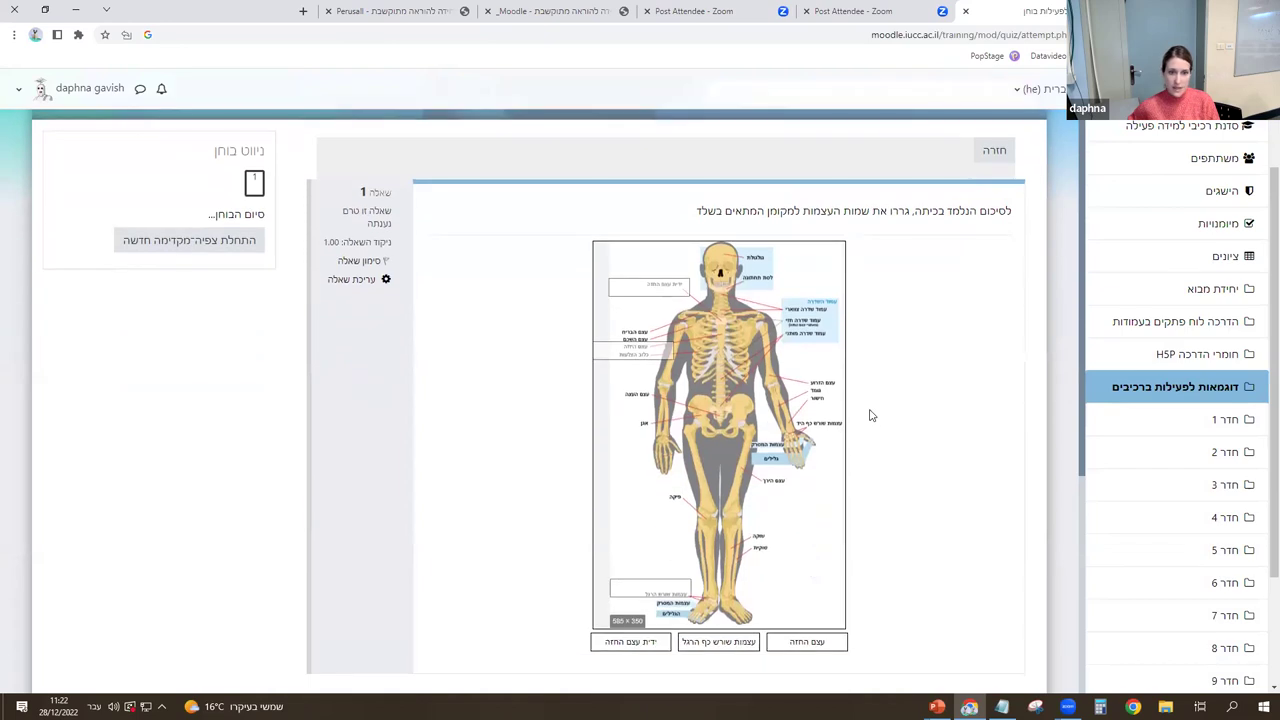